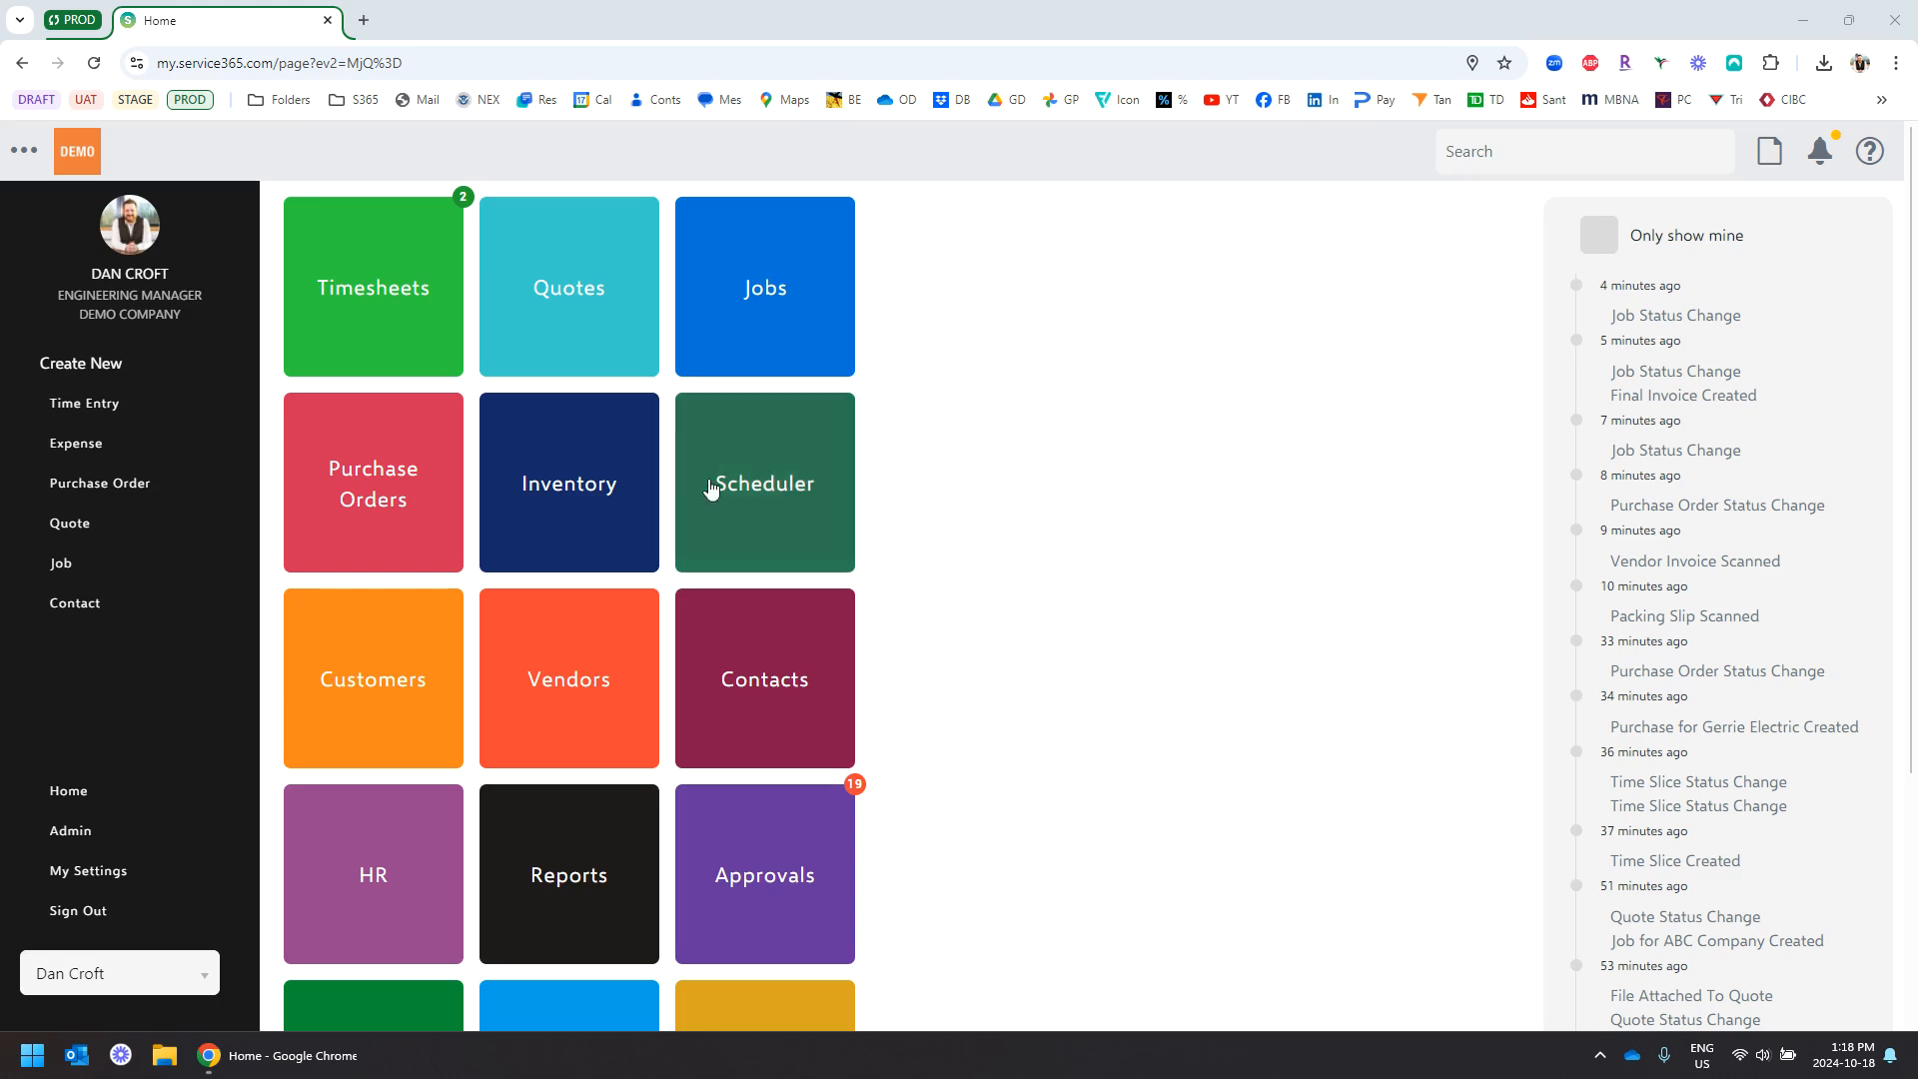
- Open the inventory item #10 x 1-1/2" Flat Socket Wood Screw and review its details, including the stock quantity
click(556, 487)
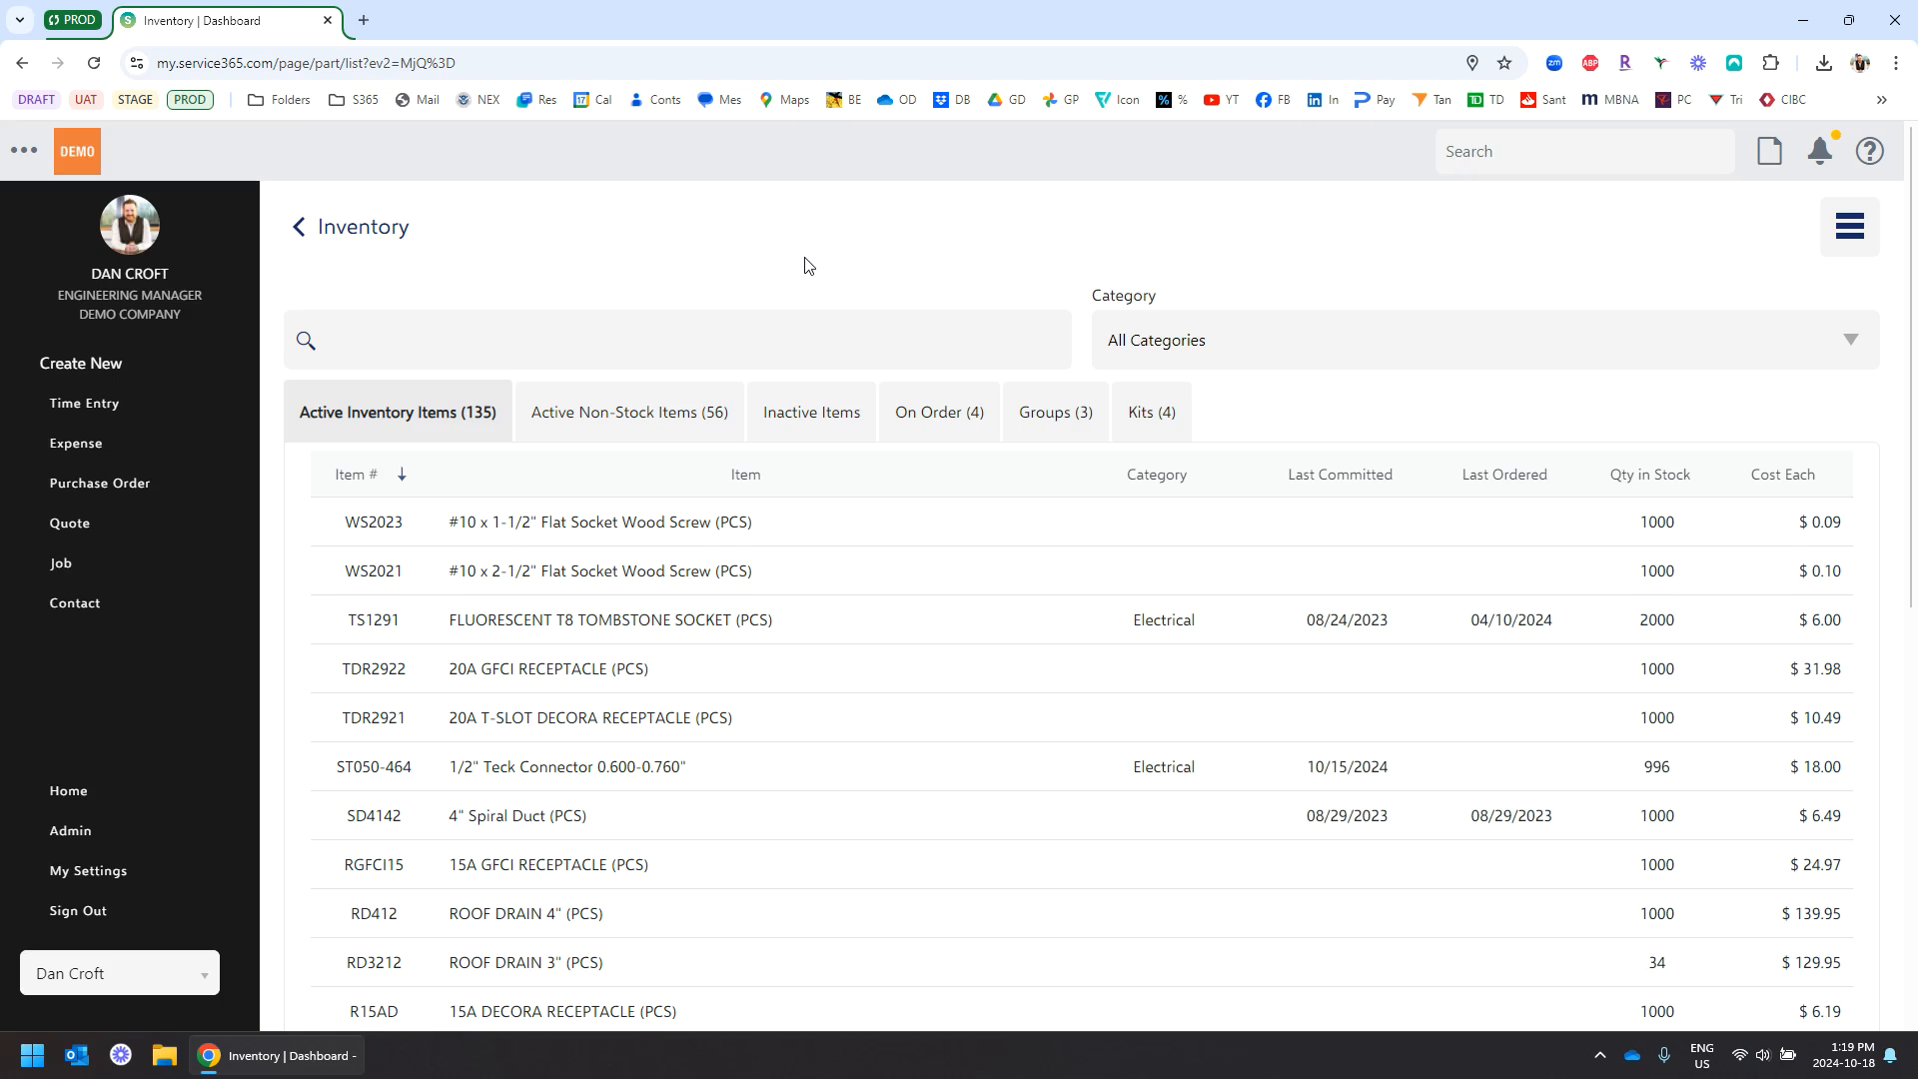
click(599, 526)
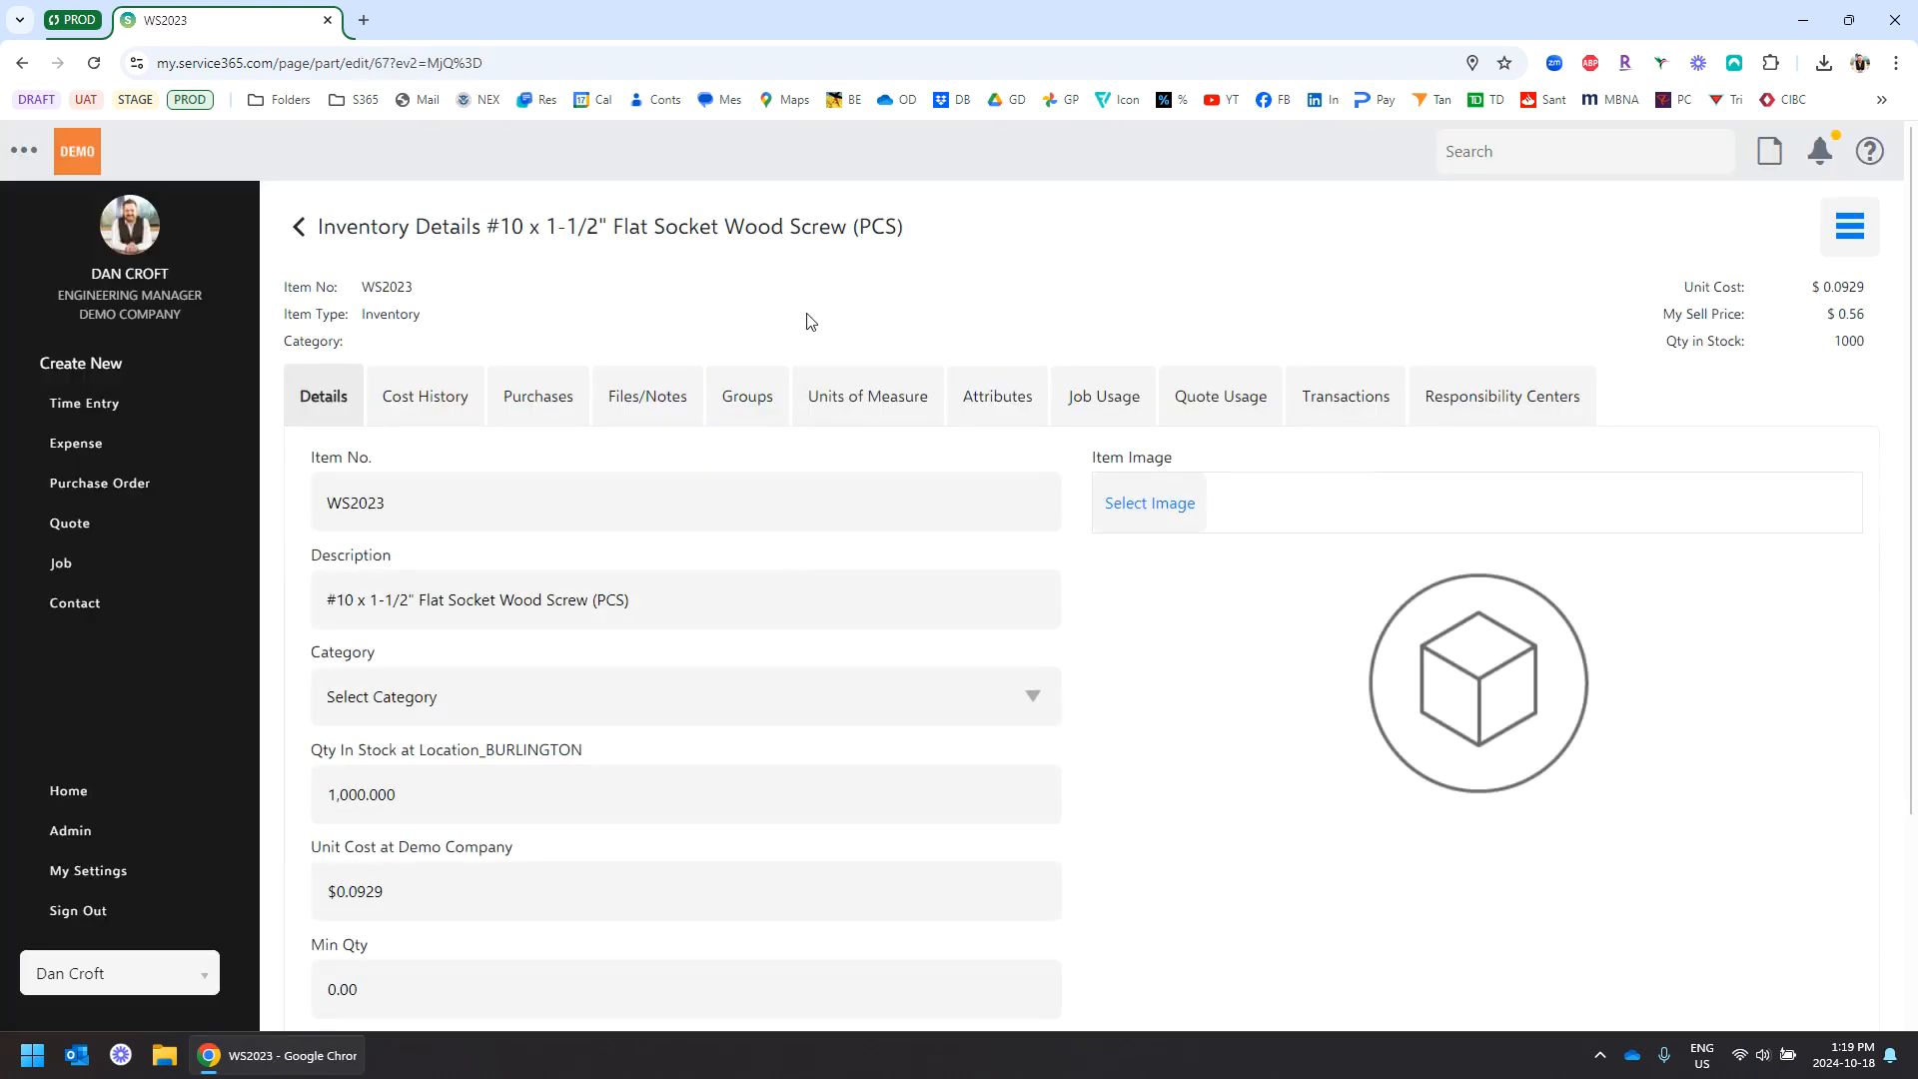
scroll(700, 342, down, 3)
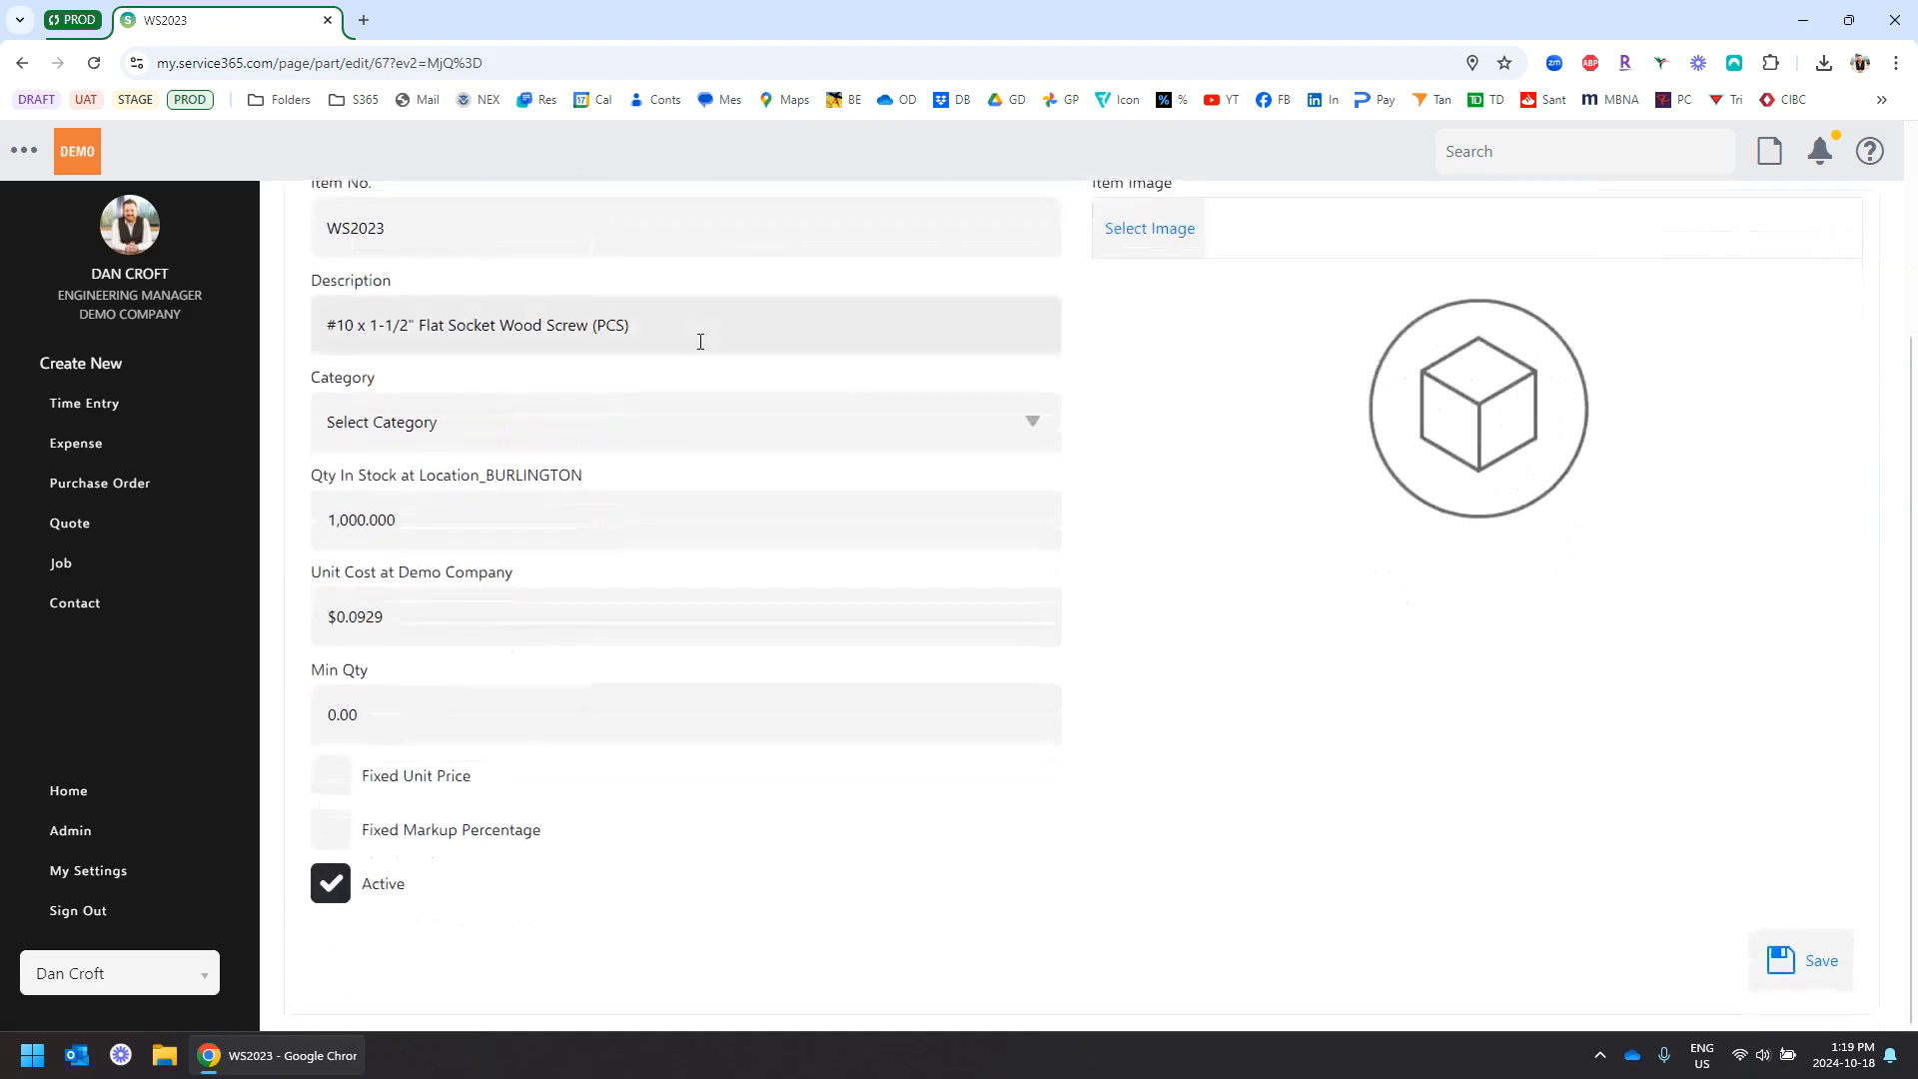
scroll(700, 342, up, 3)
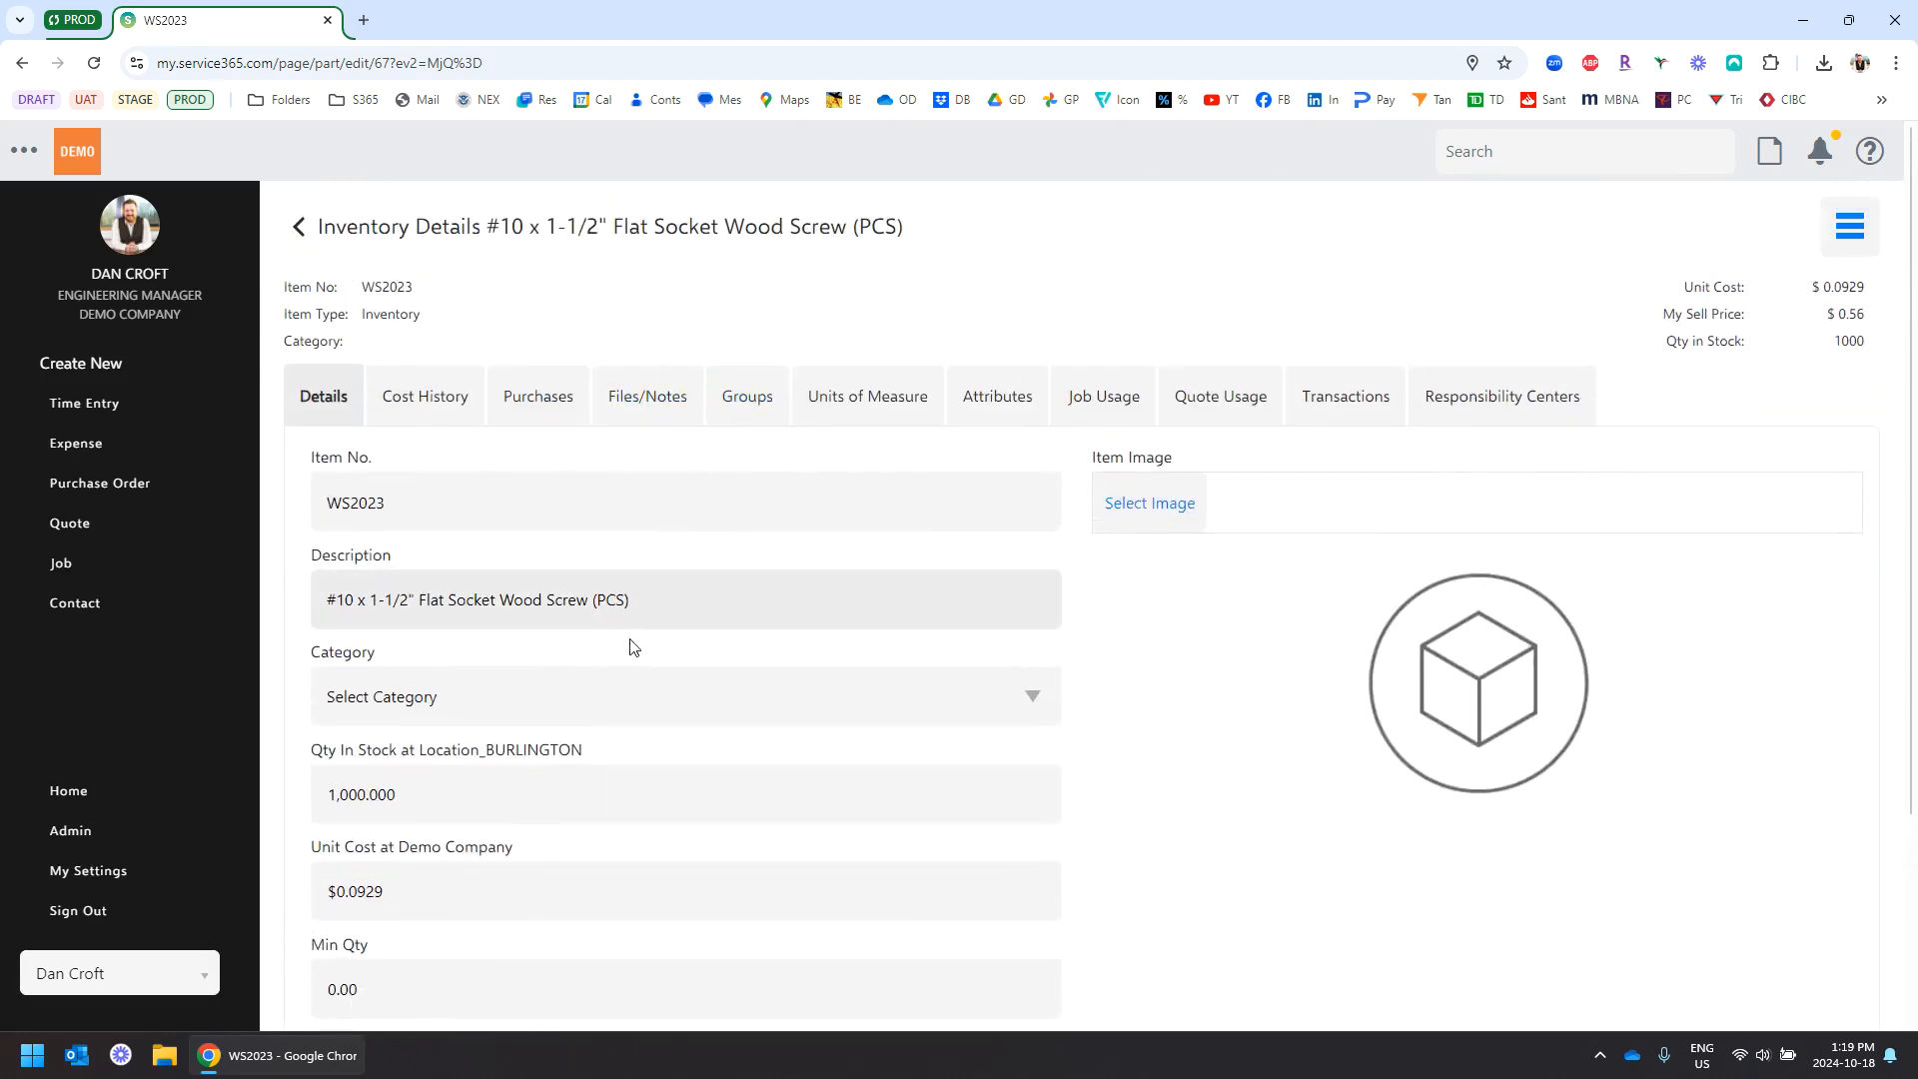
scroll(633, 640, down, 1)
click(439, 696)
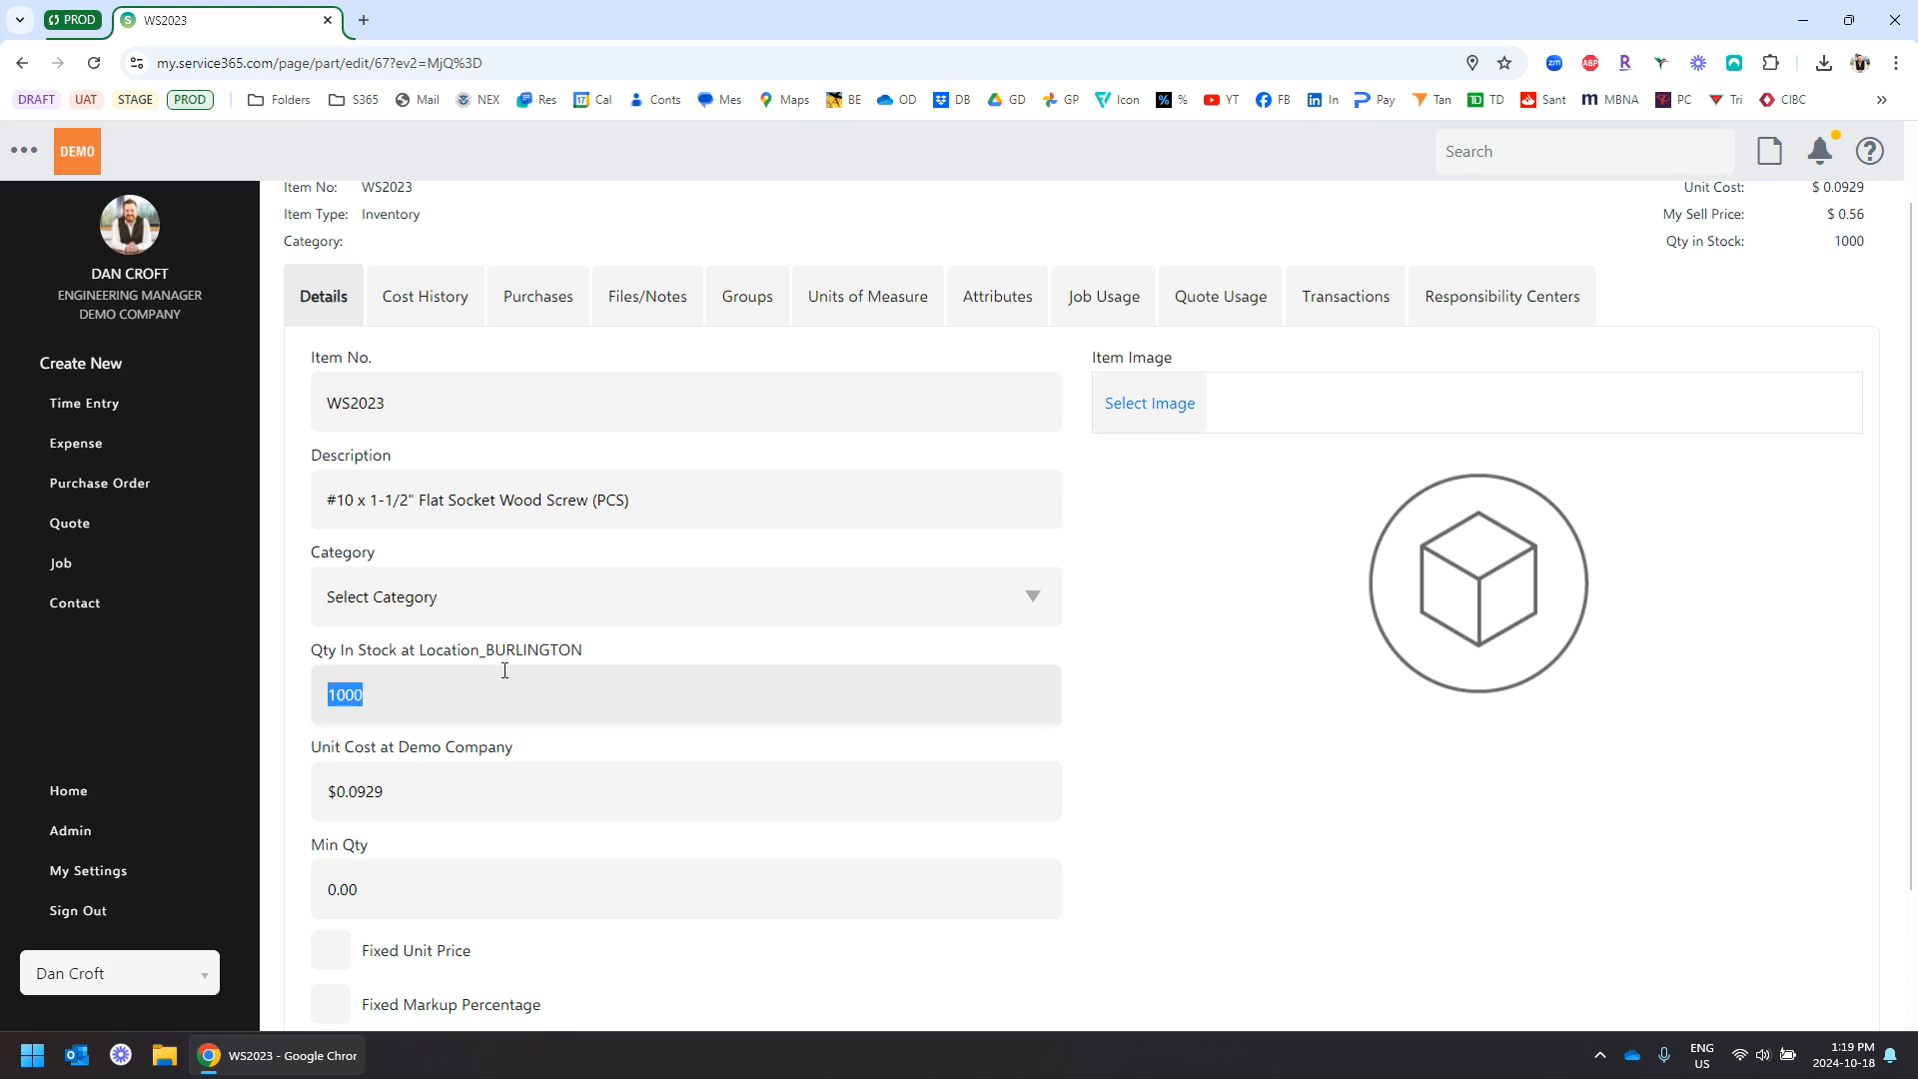
click(1208, 749)
scroll(679, 674, up, 1)
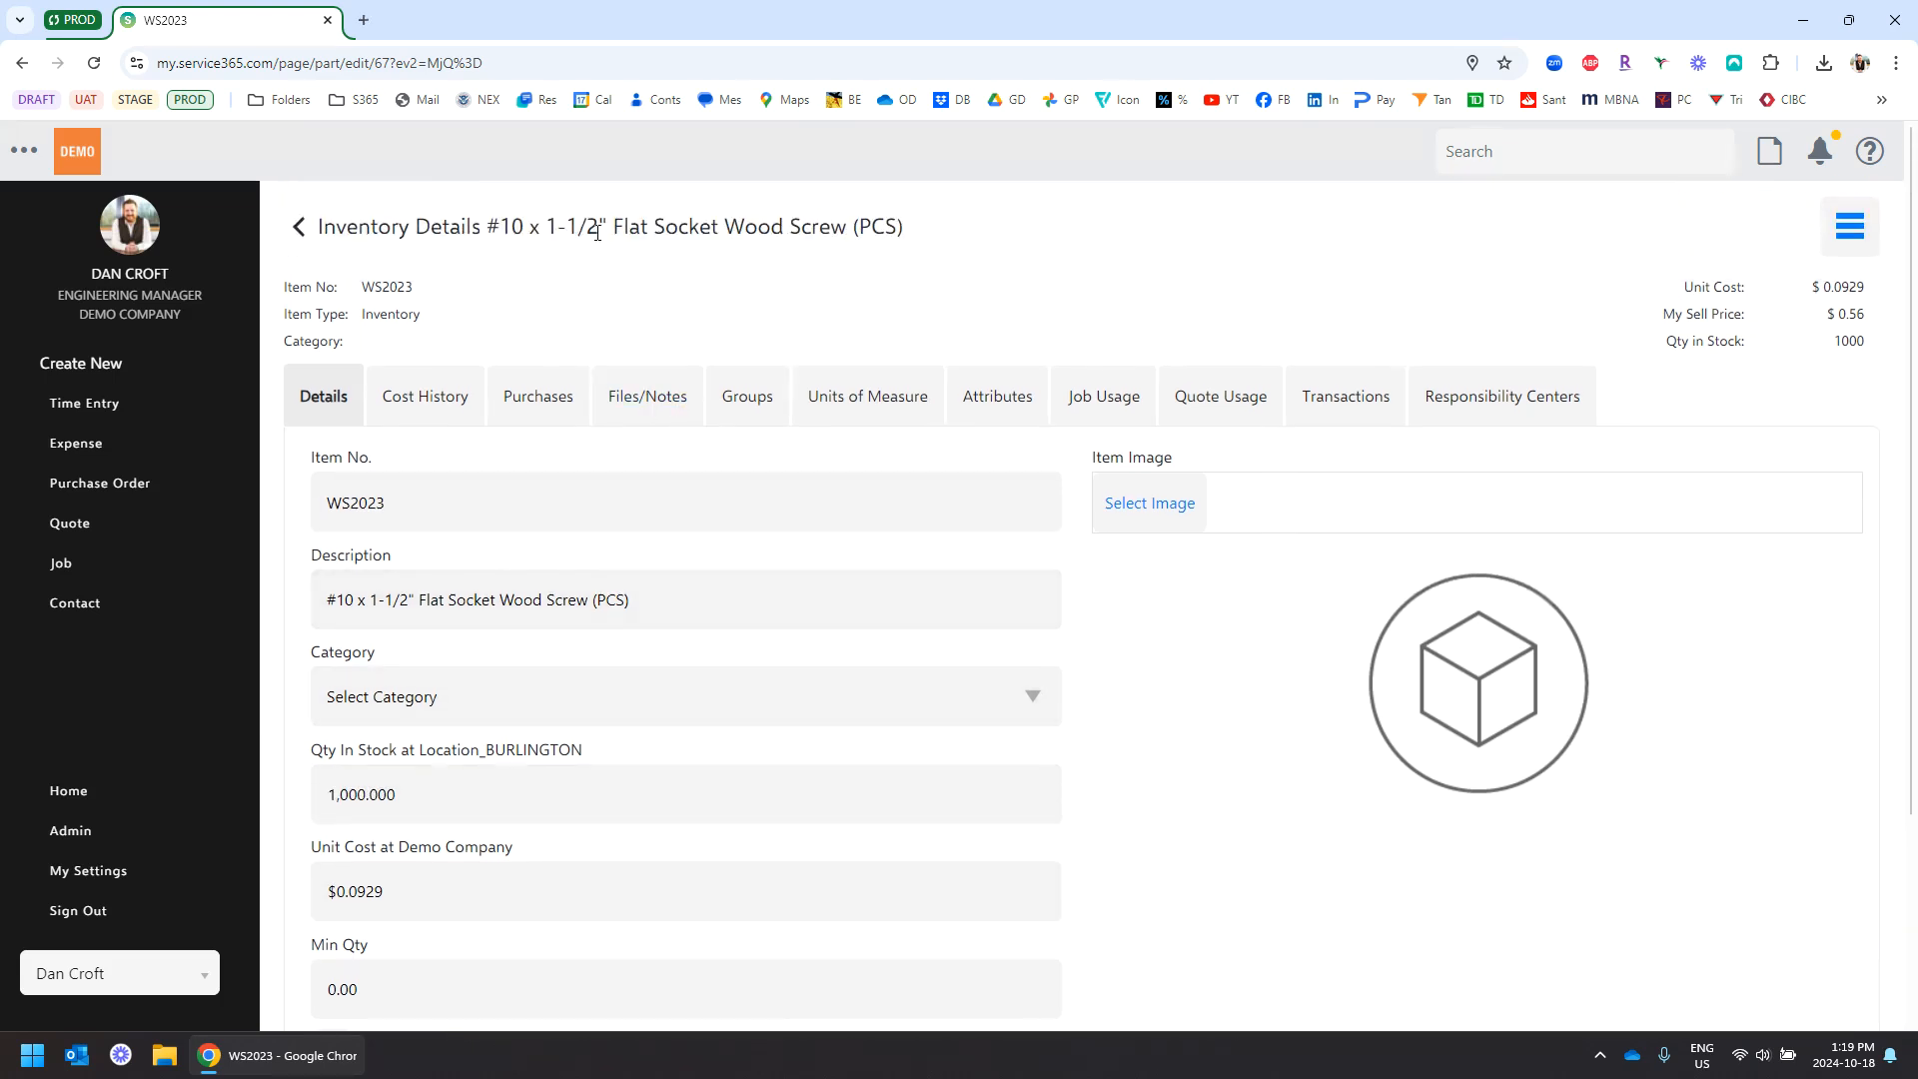
- Copy the screw's item number WS2023 from its inventory details
click(406, 504)
double_click(405, 502)
right_click(357, 504)
click(448, 600)
- Open the home page in a new browser tab and go to the purchase order list there
right_click(80, 150)
click(150, 165)
click(433, 22)
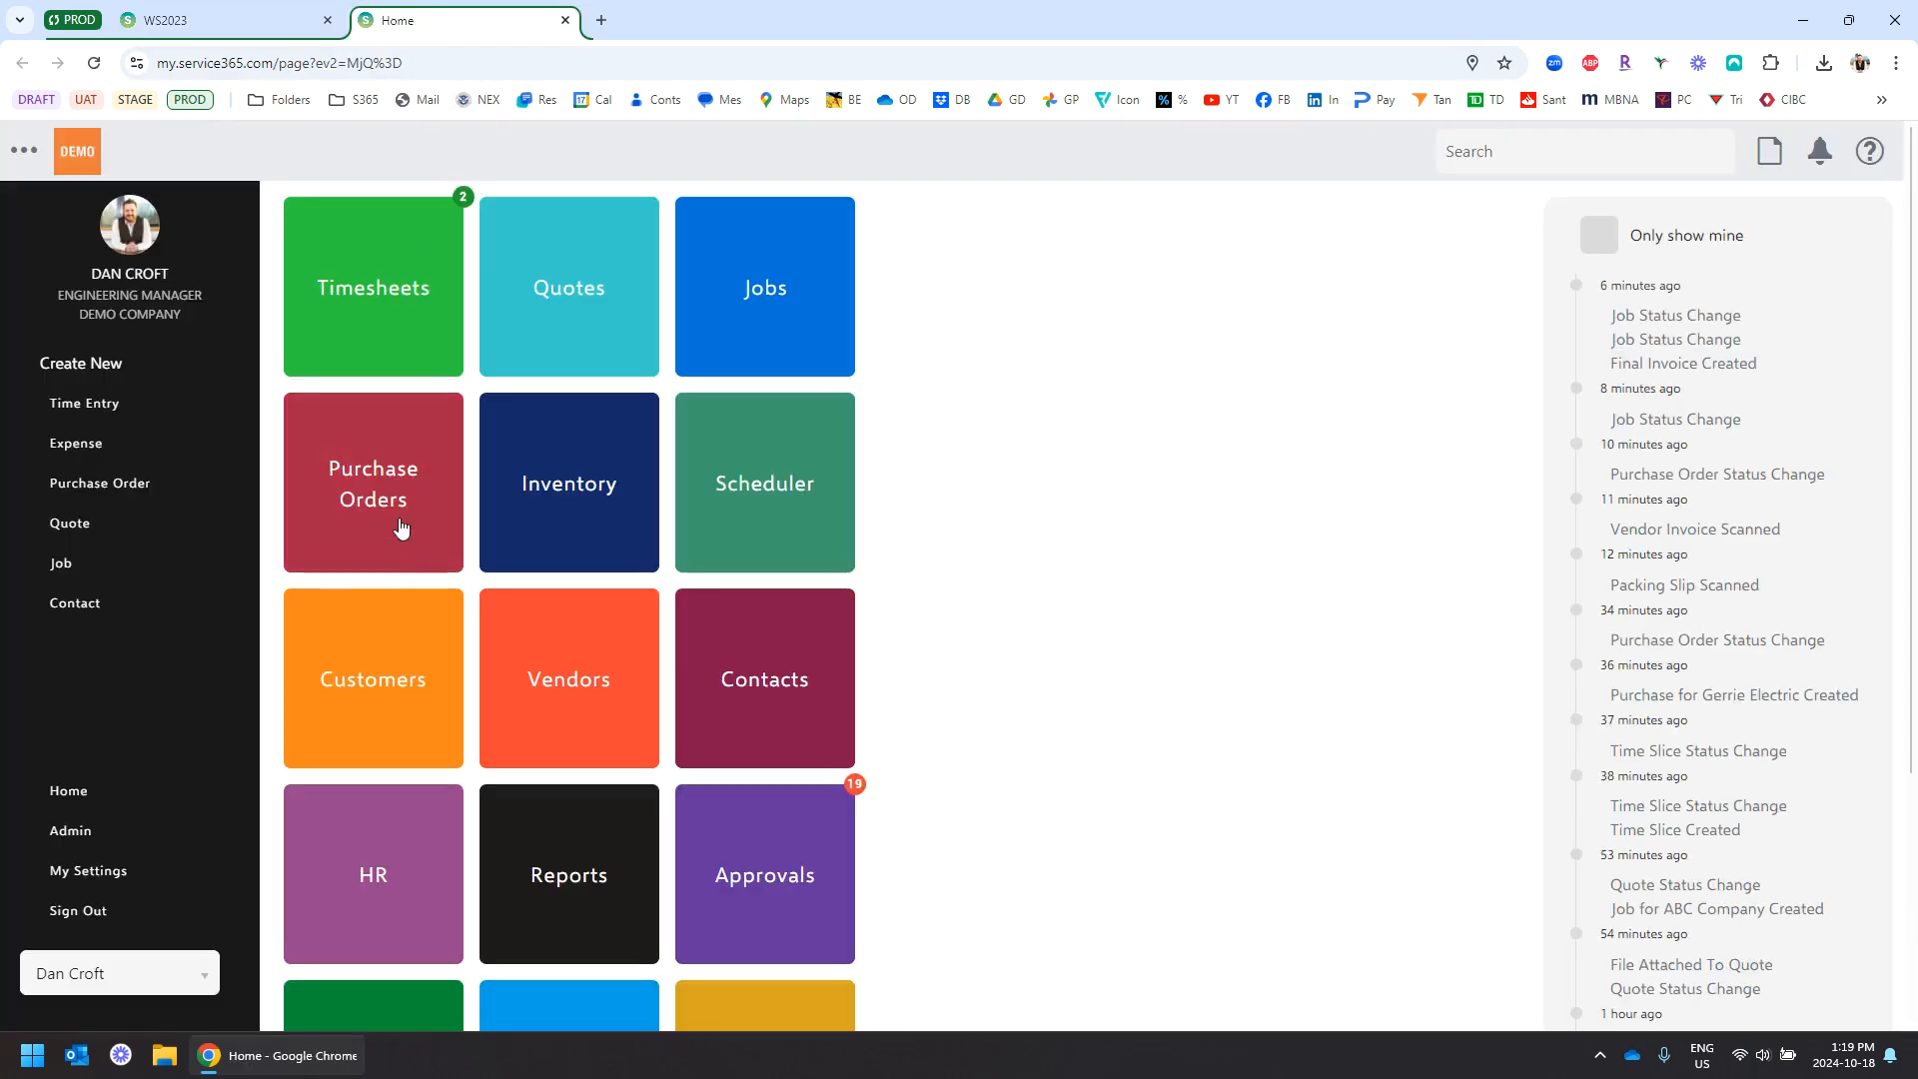
click(388, 491)
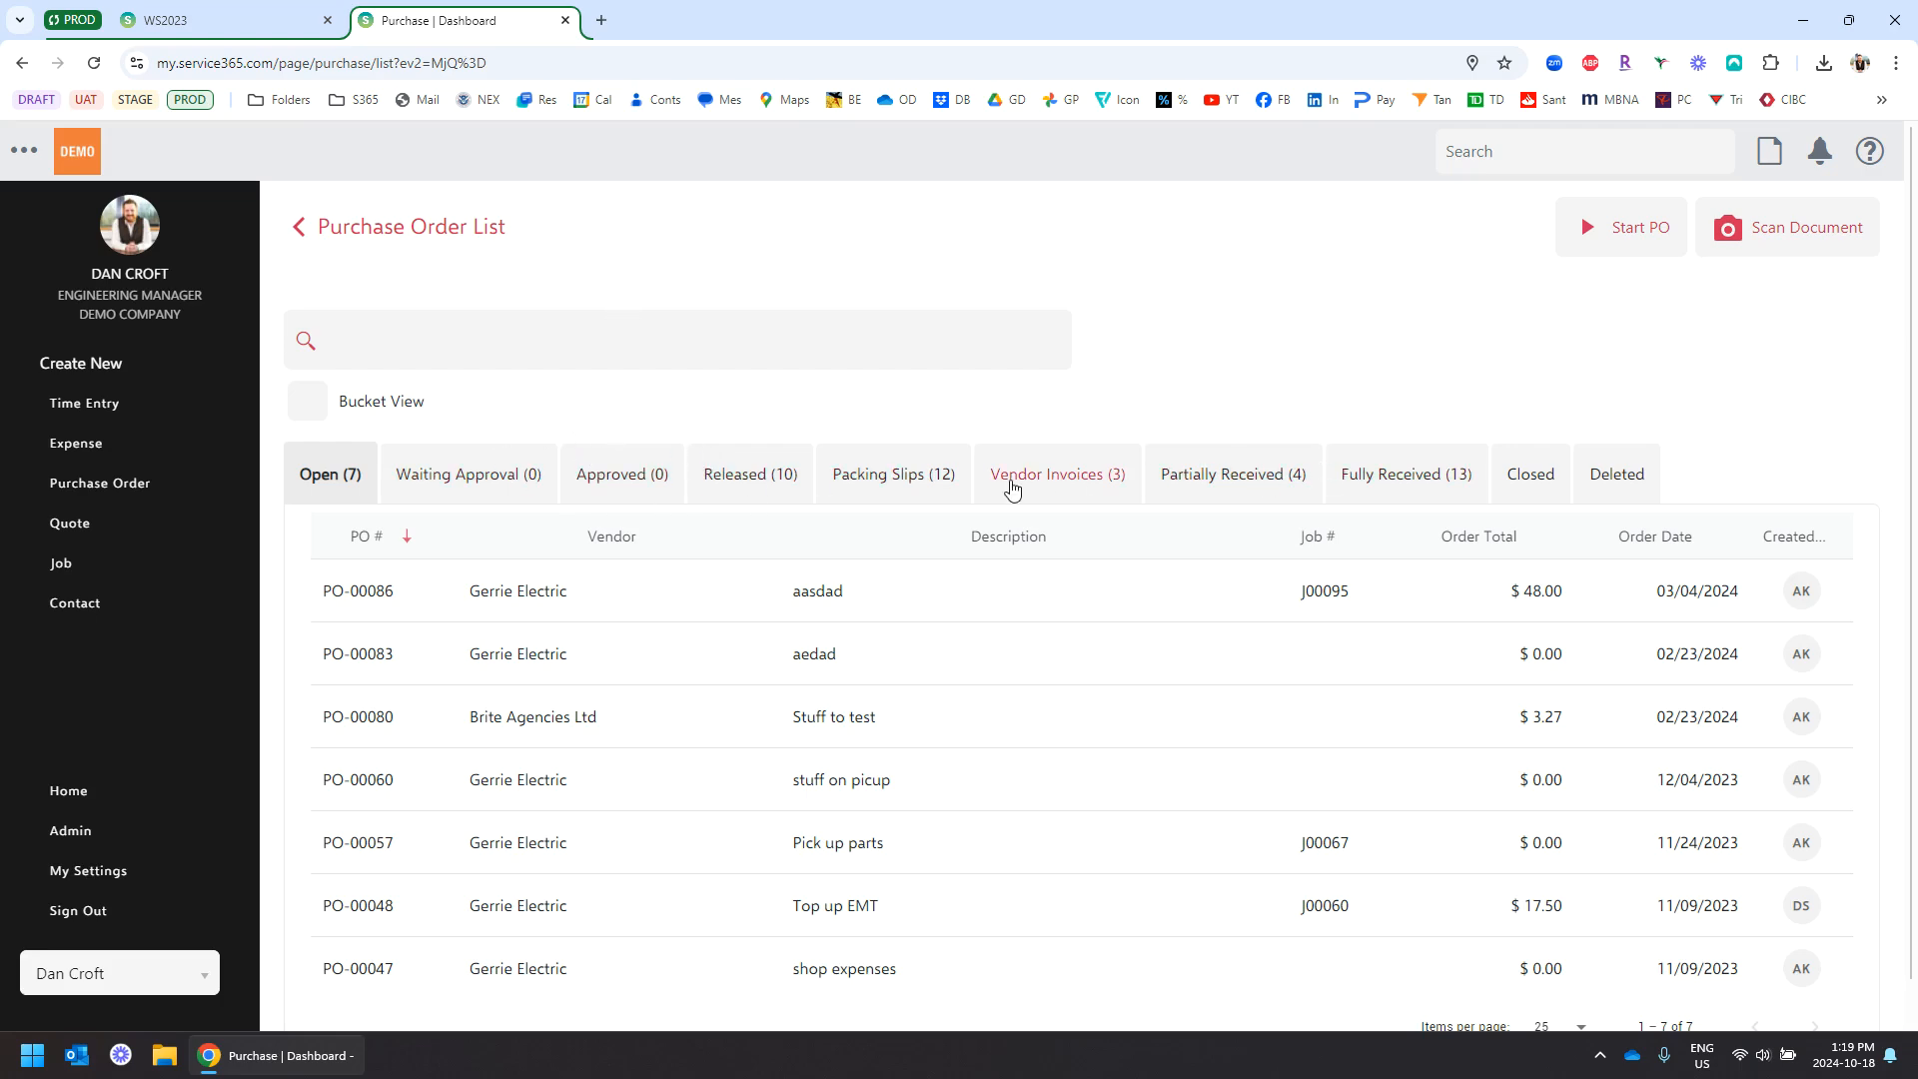
- Switch the purchase order list to Bucket View and look over the orders grouped by status
click(309, 401)
scroll(1318, 389, down, 2)
scroll(1321, 339, down, 1)
scroll(1318, 377, up, 2)
scroll(1004, 473, up, 1)
scroll(1092, 507, up, 1)
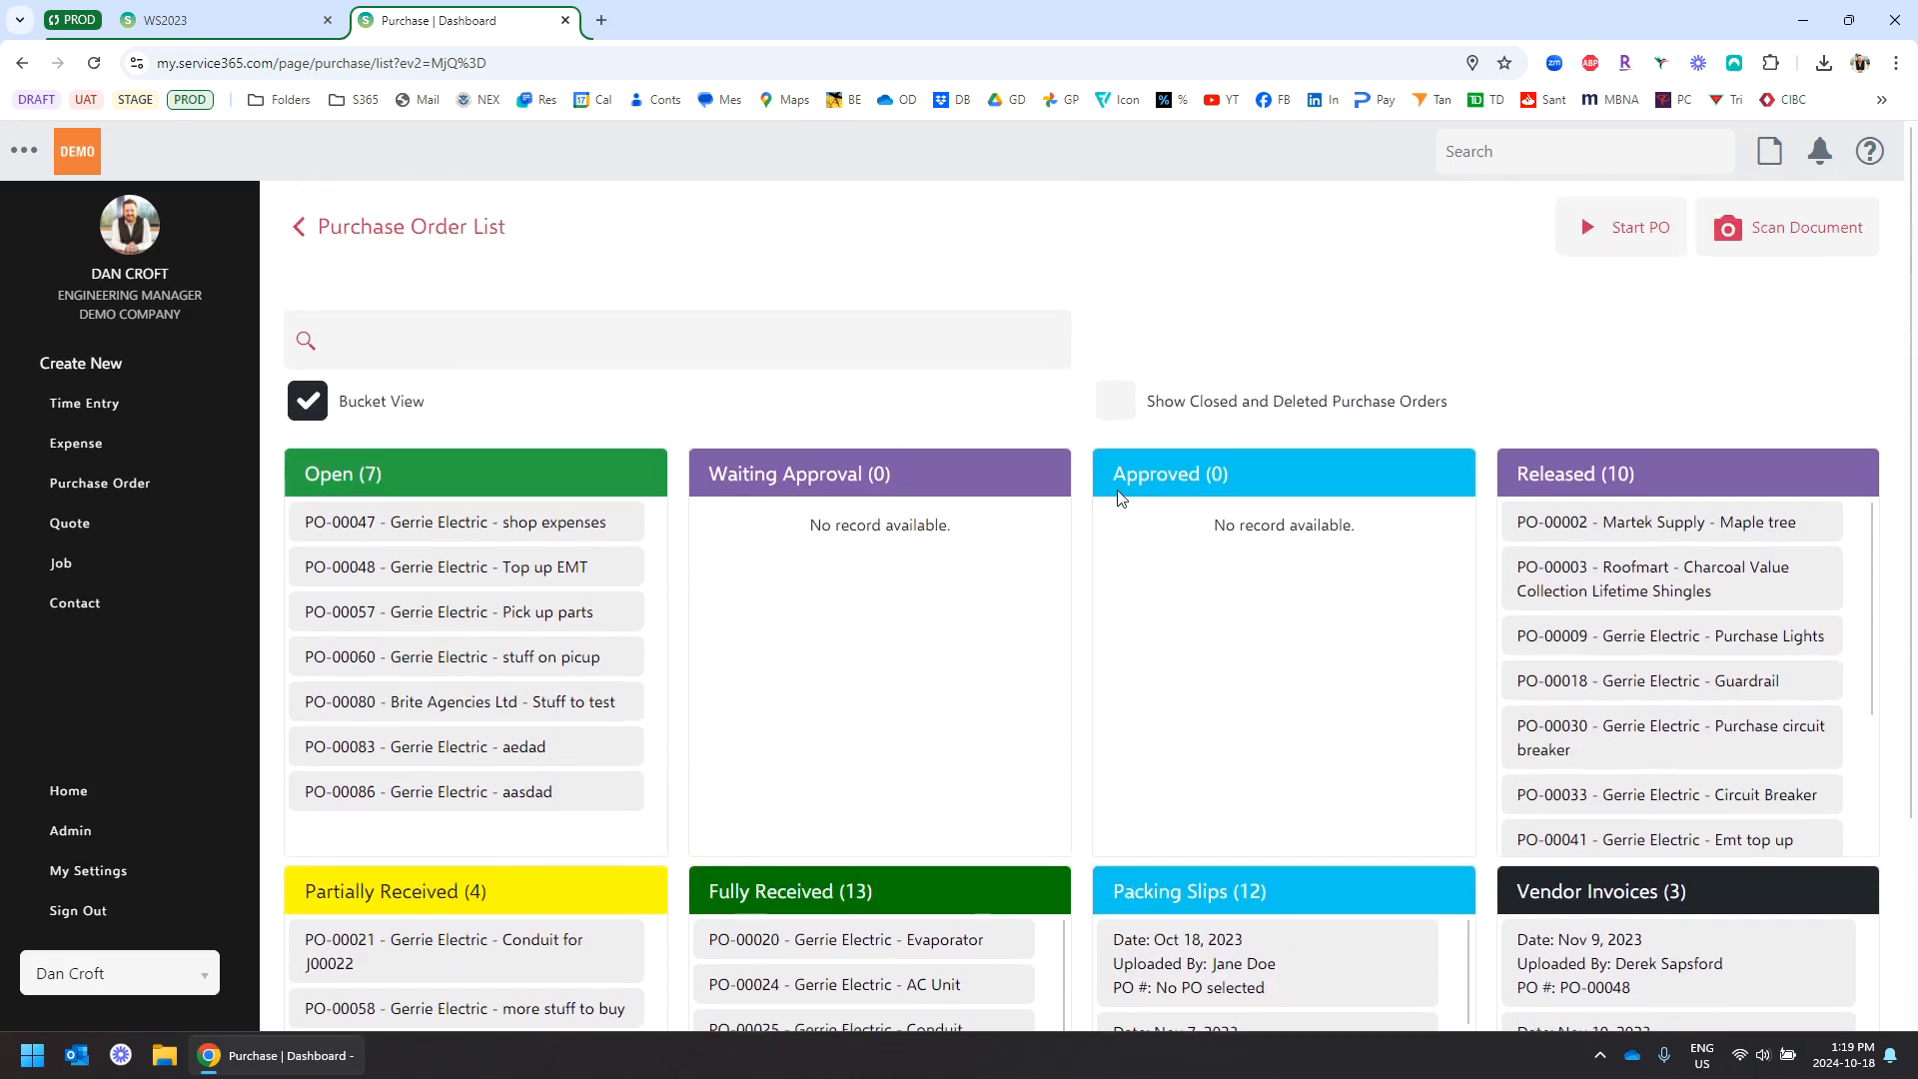
- Begin a new purchase with vendor Gerrie Electric and the title "Demo purchase of screws."
click(1594, 248)
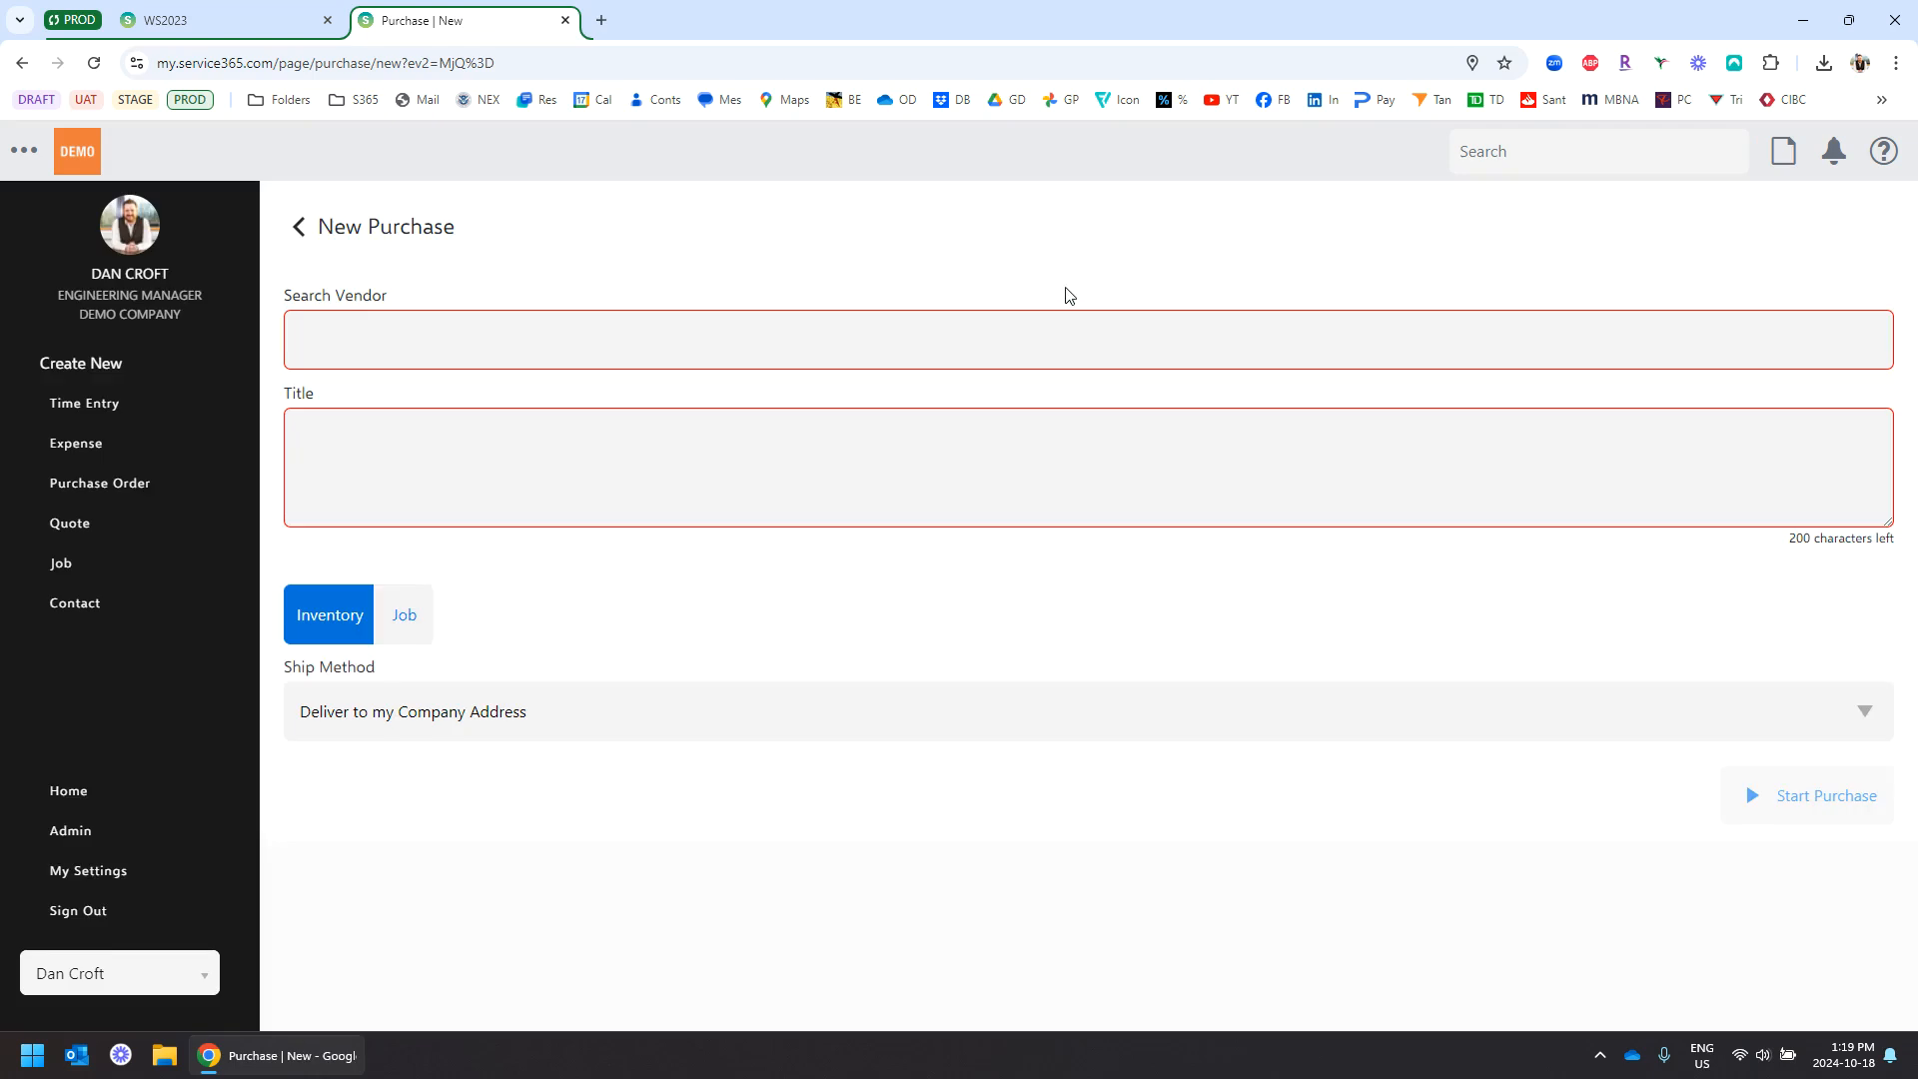
click(576, 346)
text(gerrie)
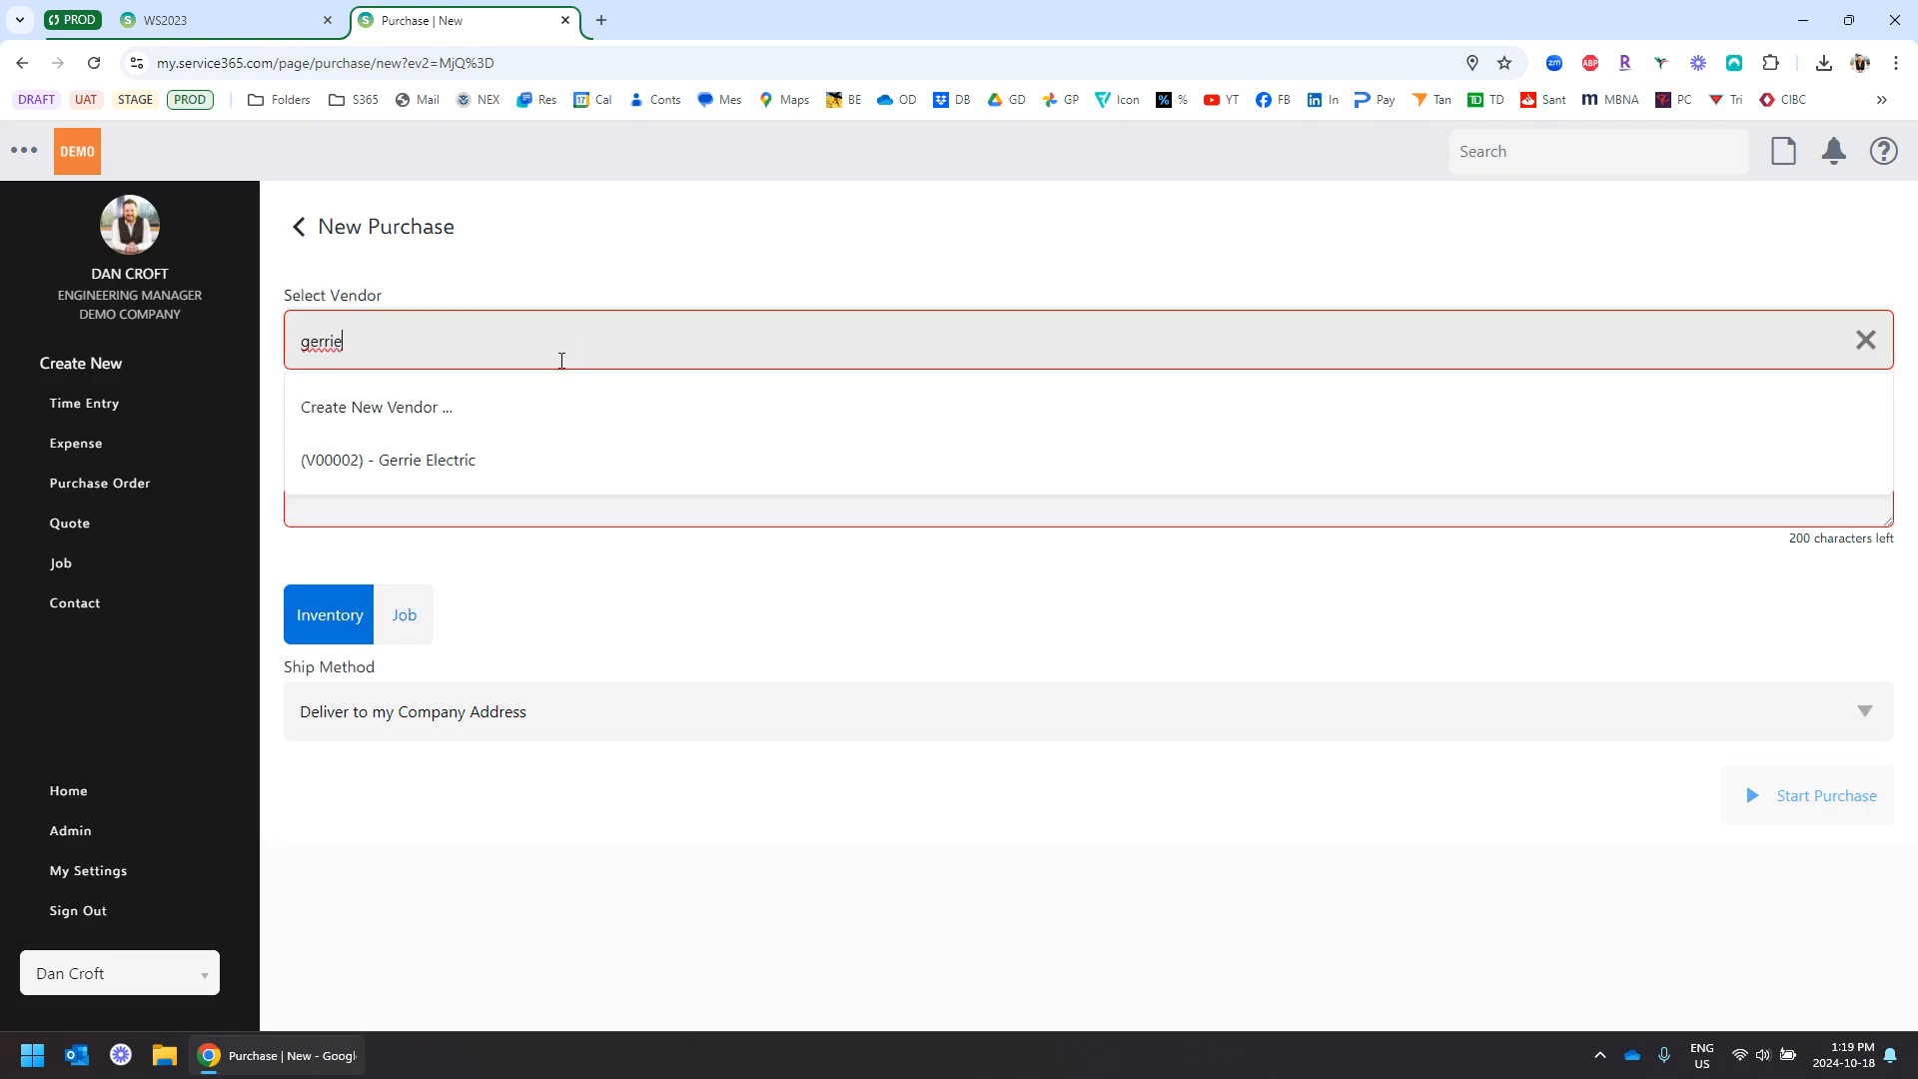
click(416, 459)
click(494, 453)
text(Demo purchase of screws.)
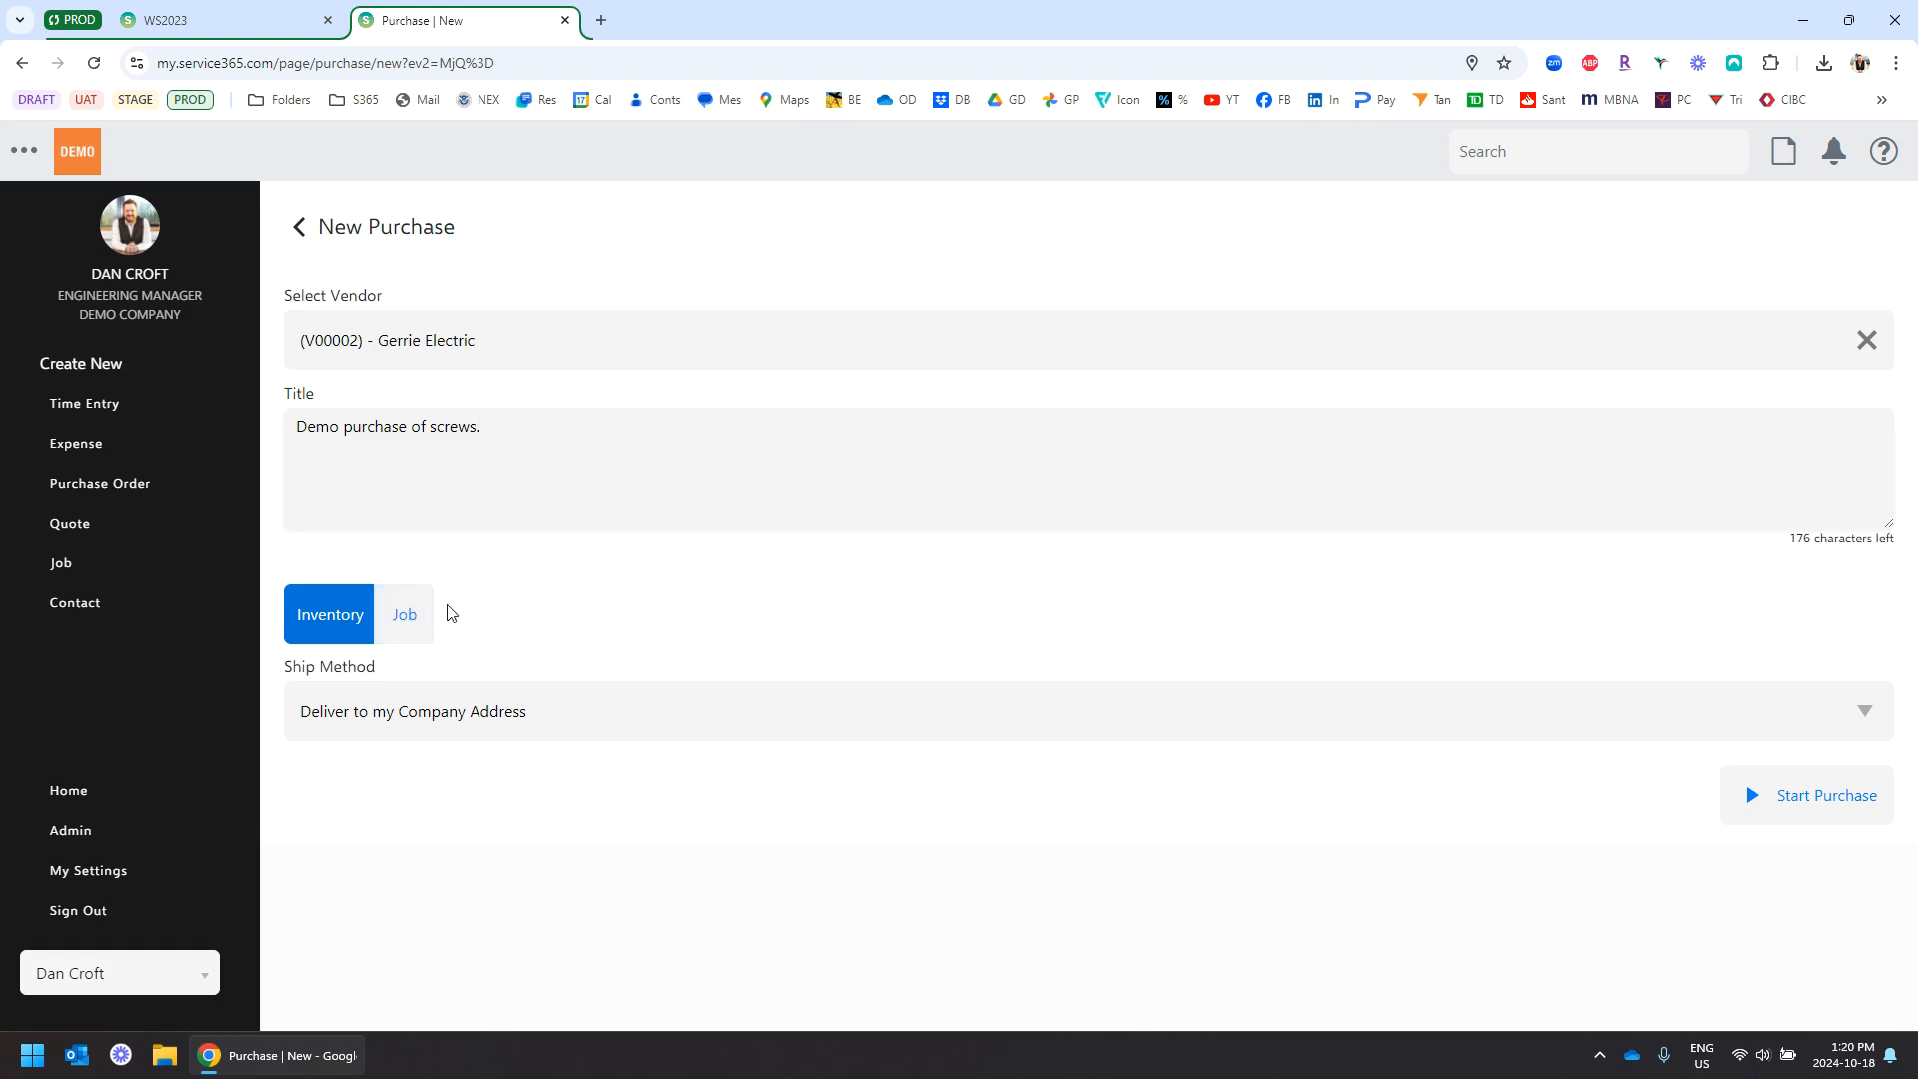
click(404, 616)
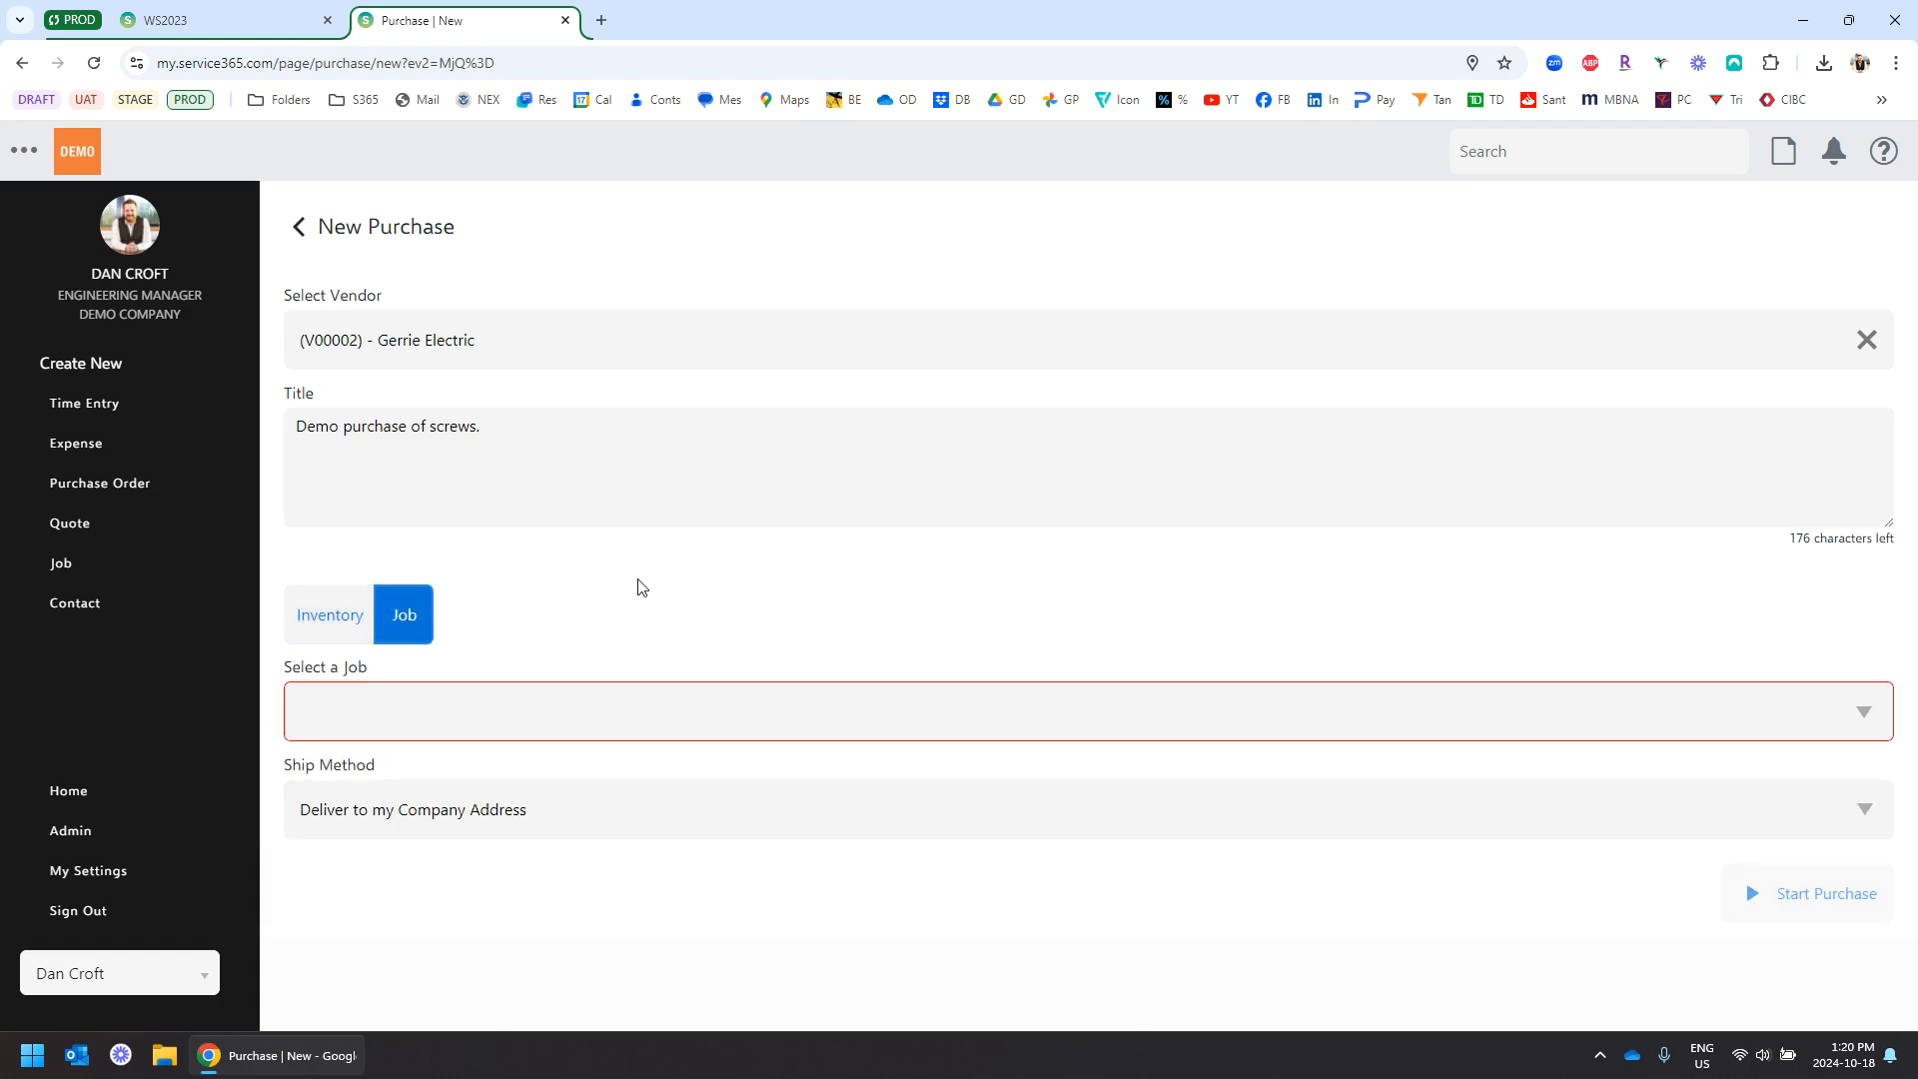
click(406, 697)
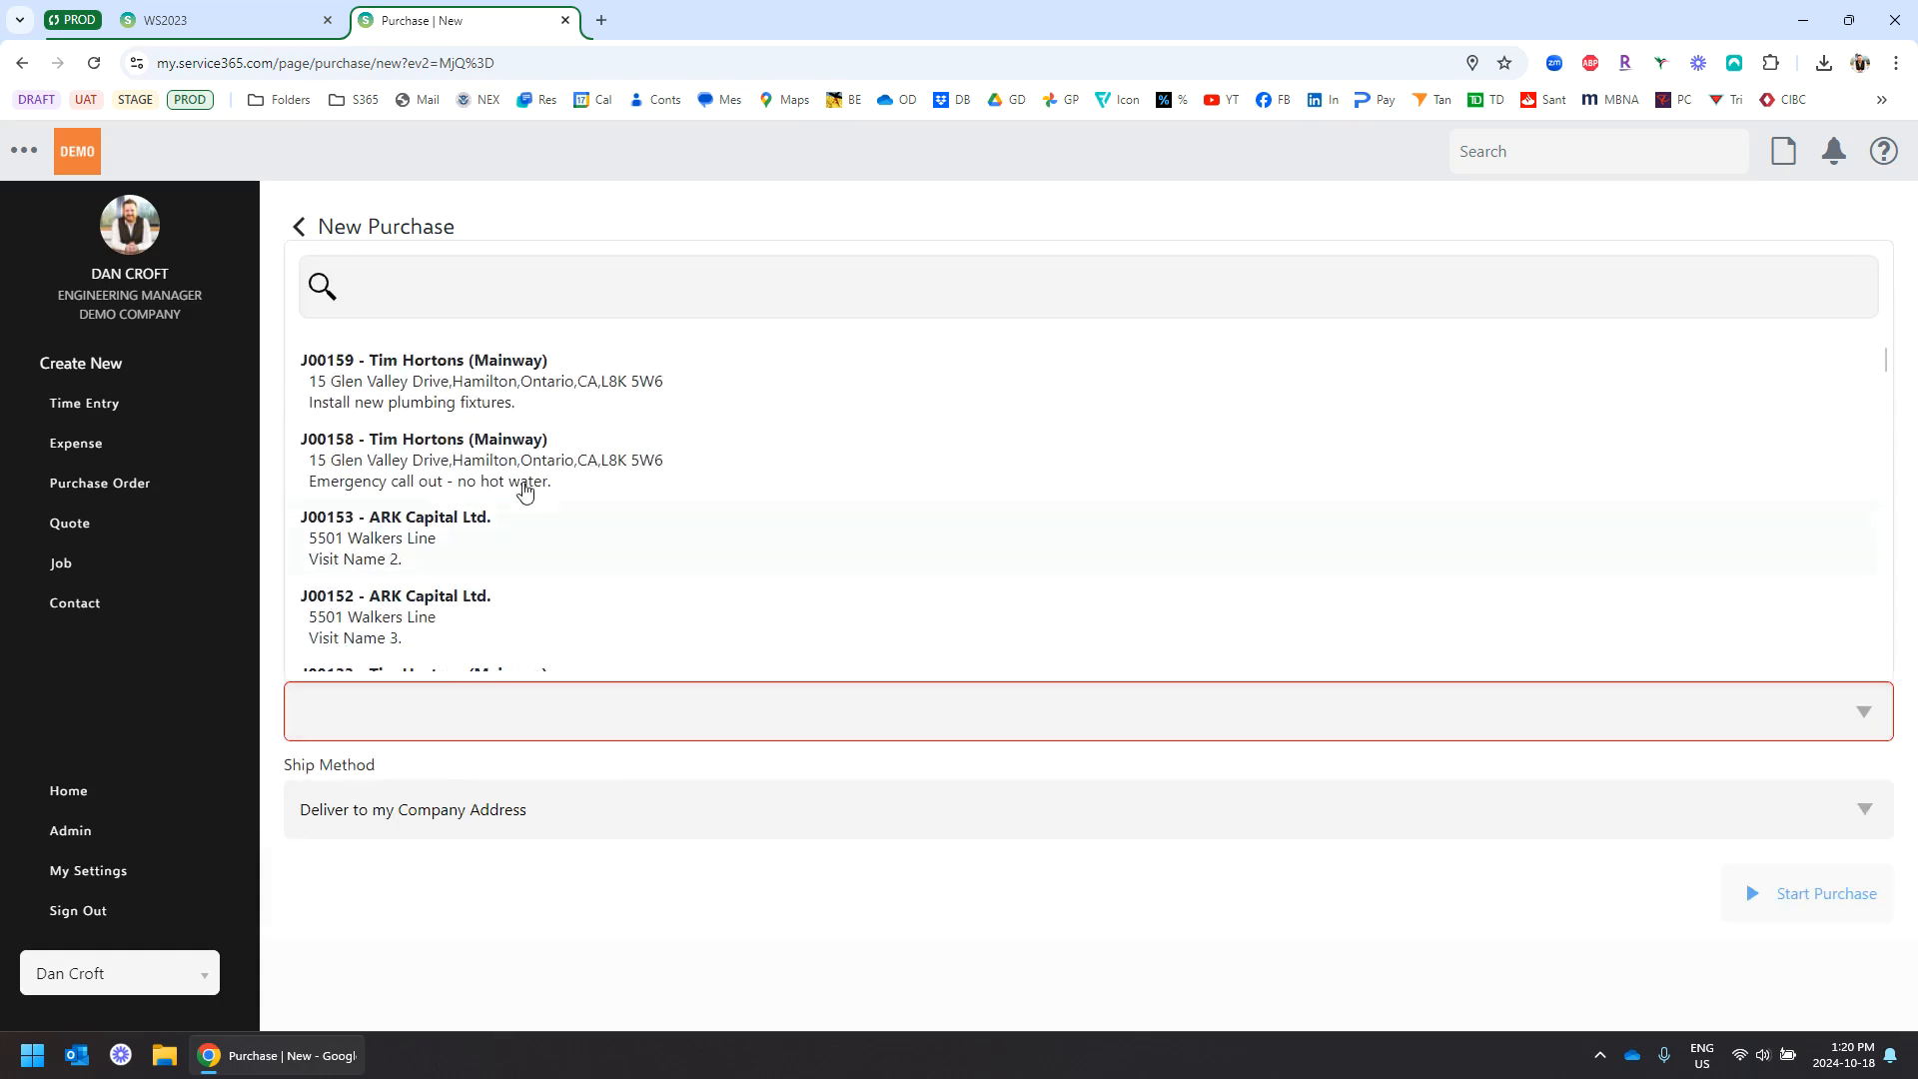
key(Escape)
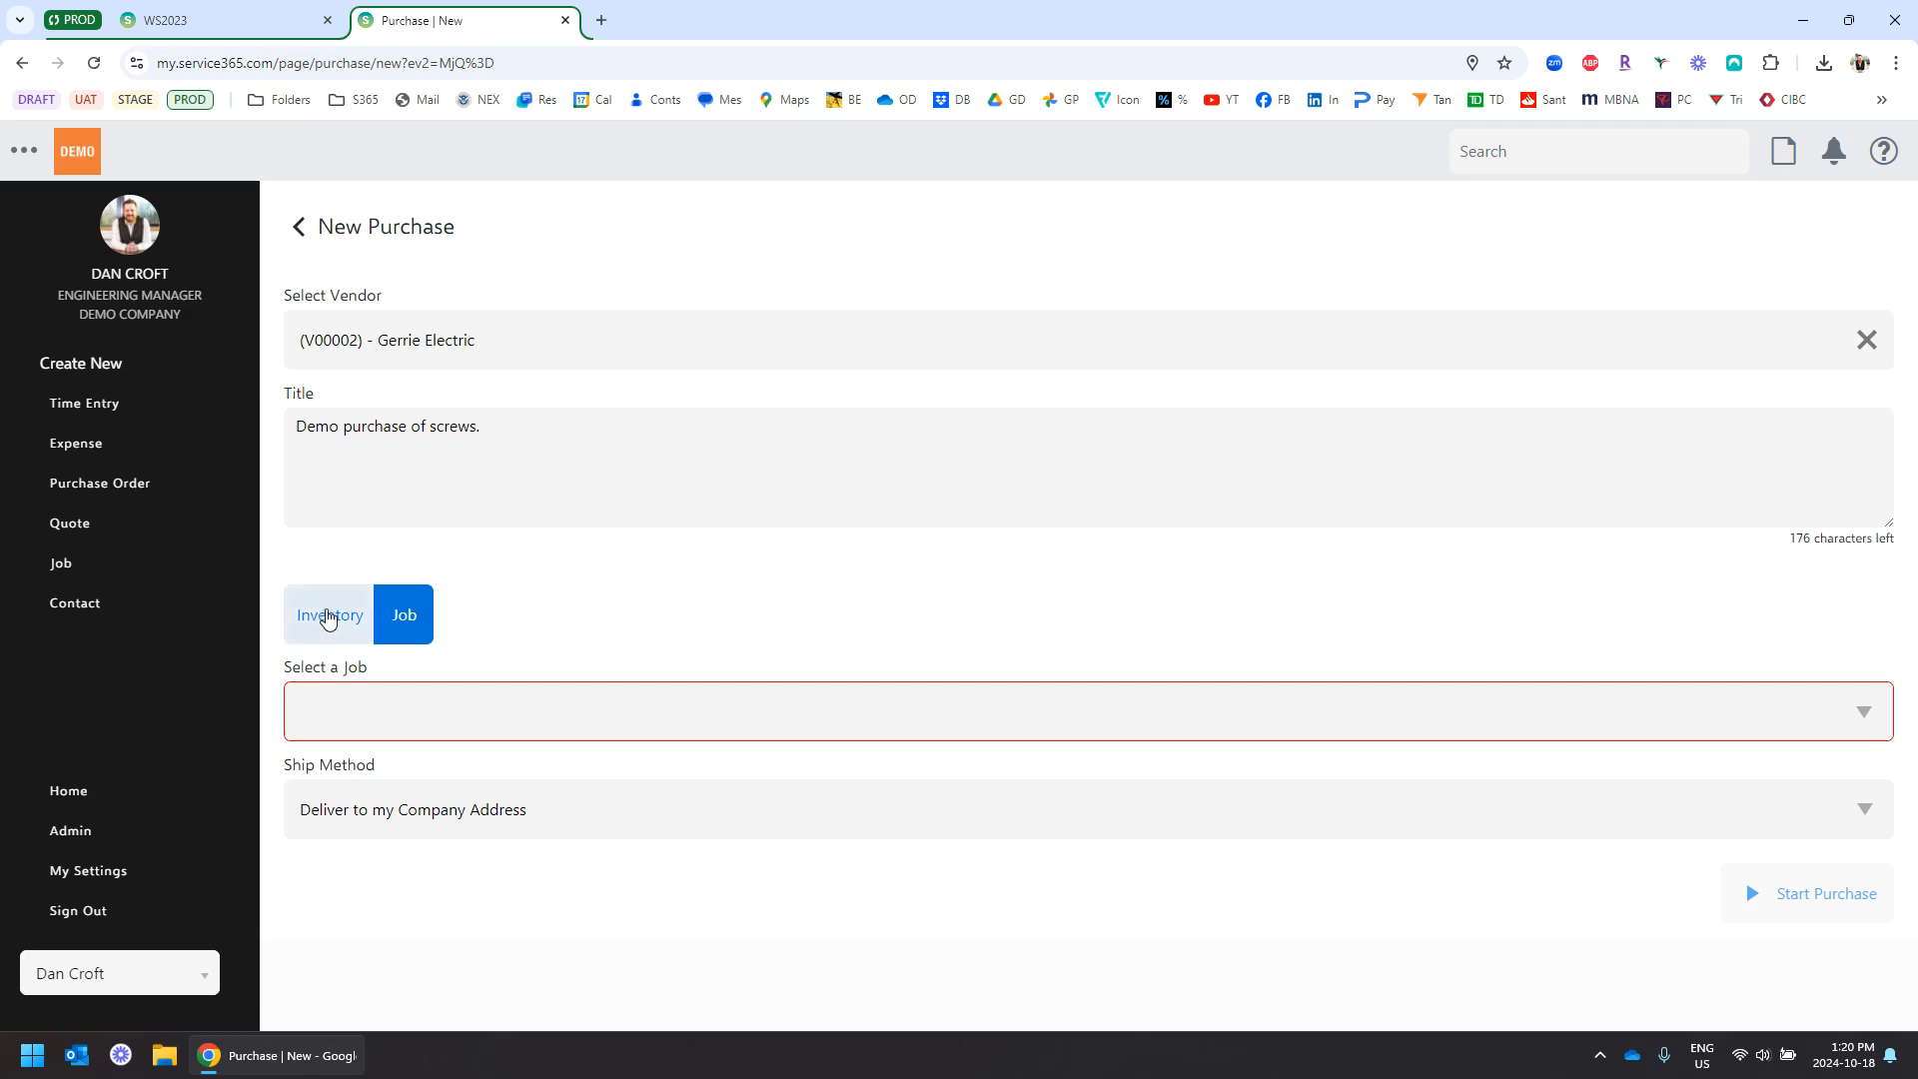
click(330, 614)
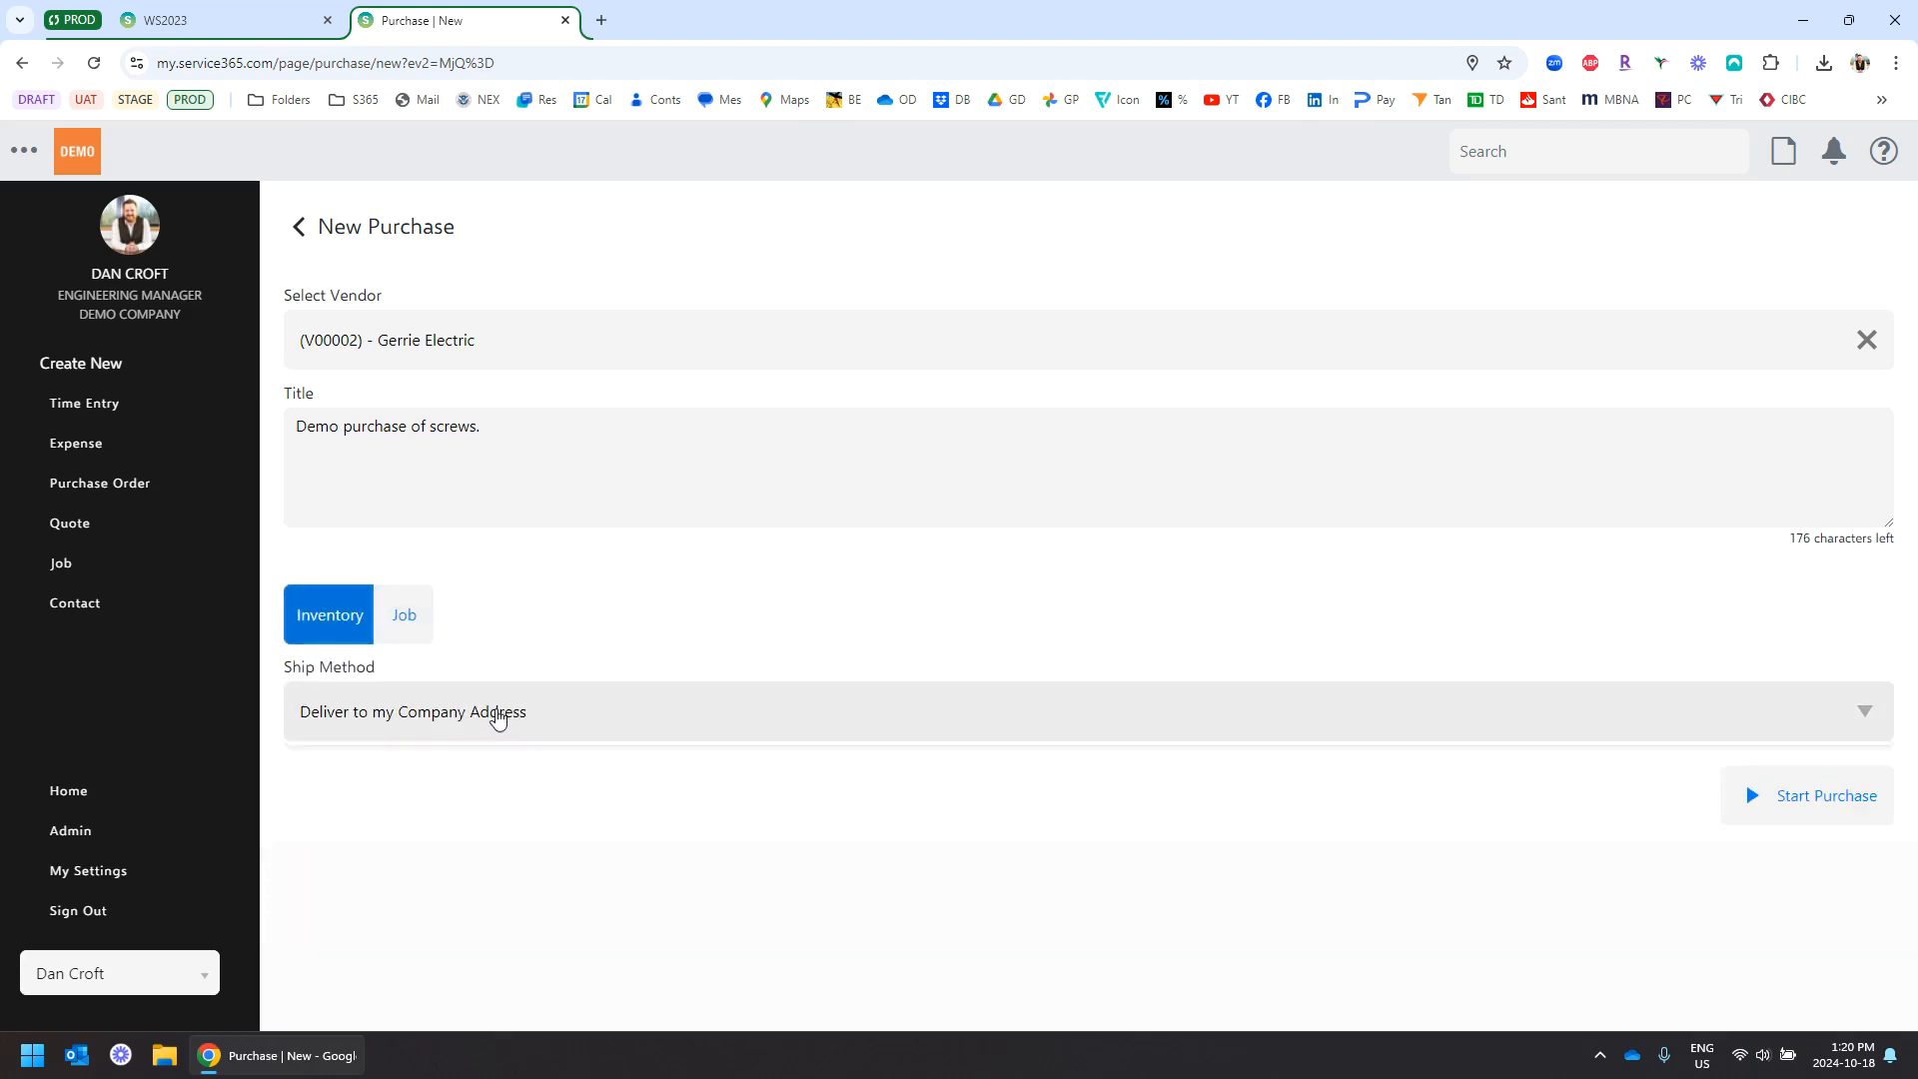
- Choose Deliver to my Company Address as the ship method and start the purchase
click(498, 719)
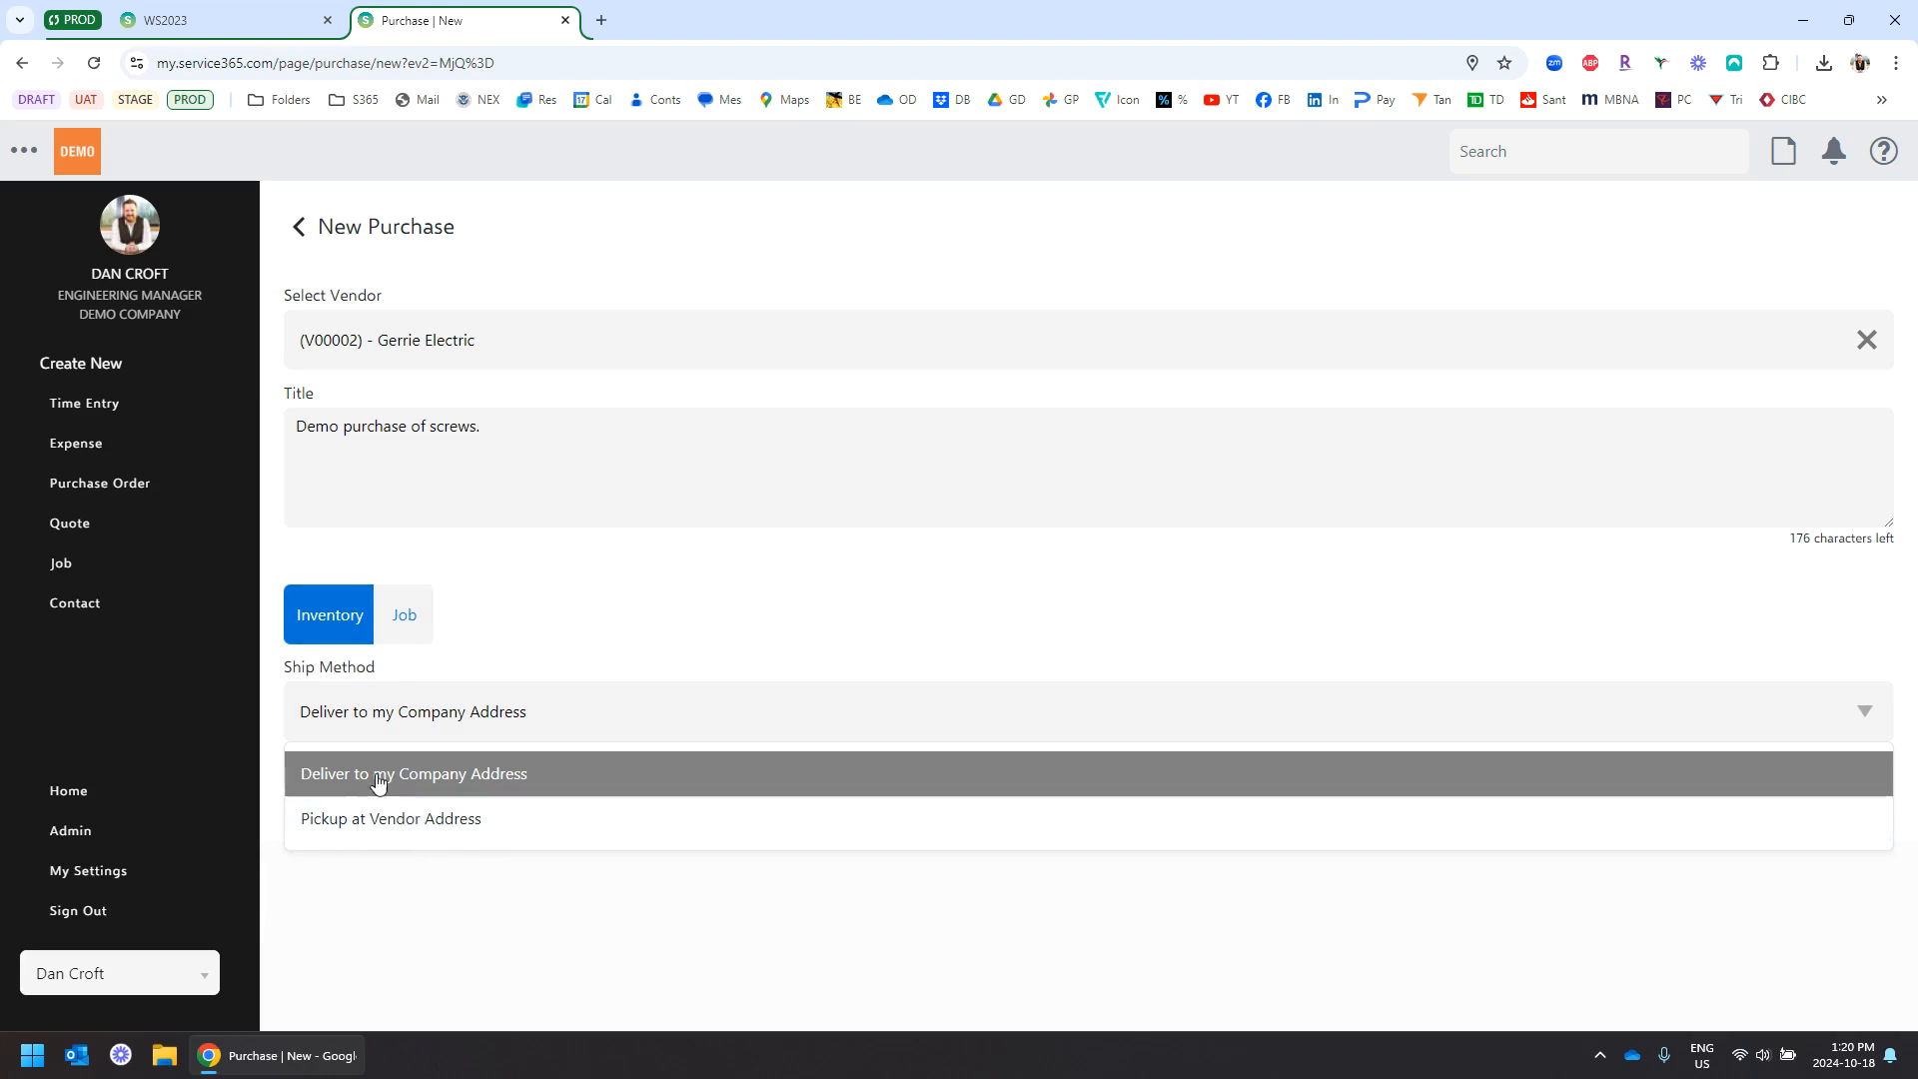
click(461, 785)
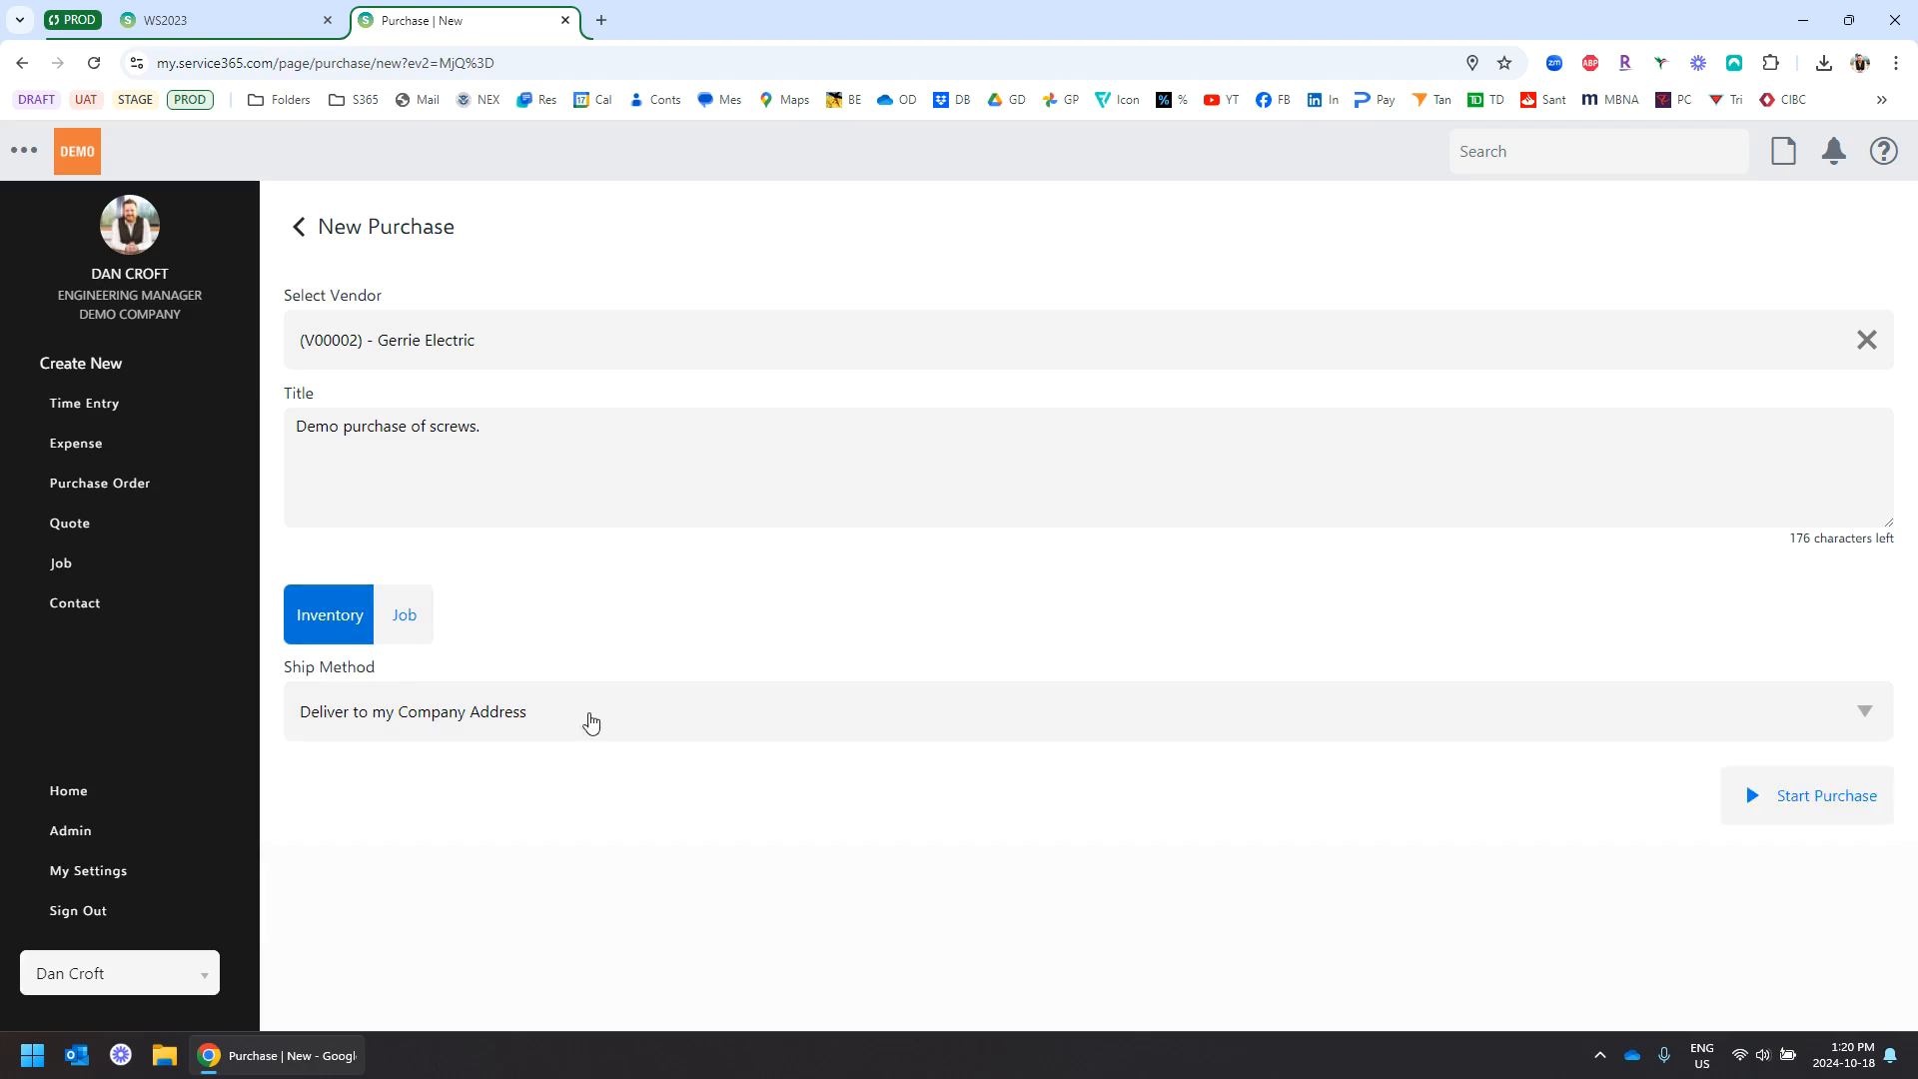
click(1736, 799)
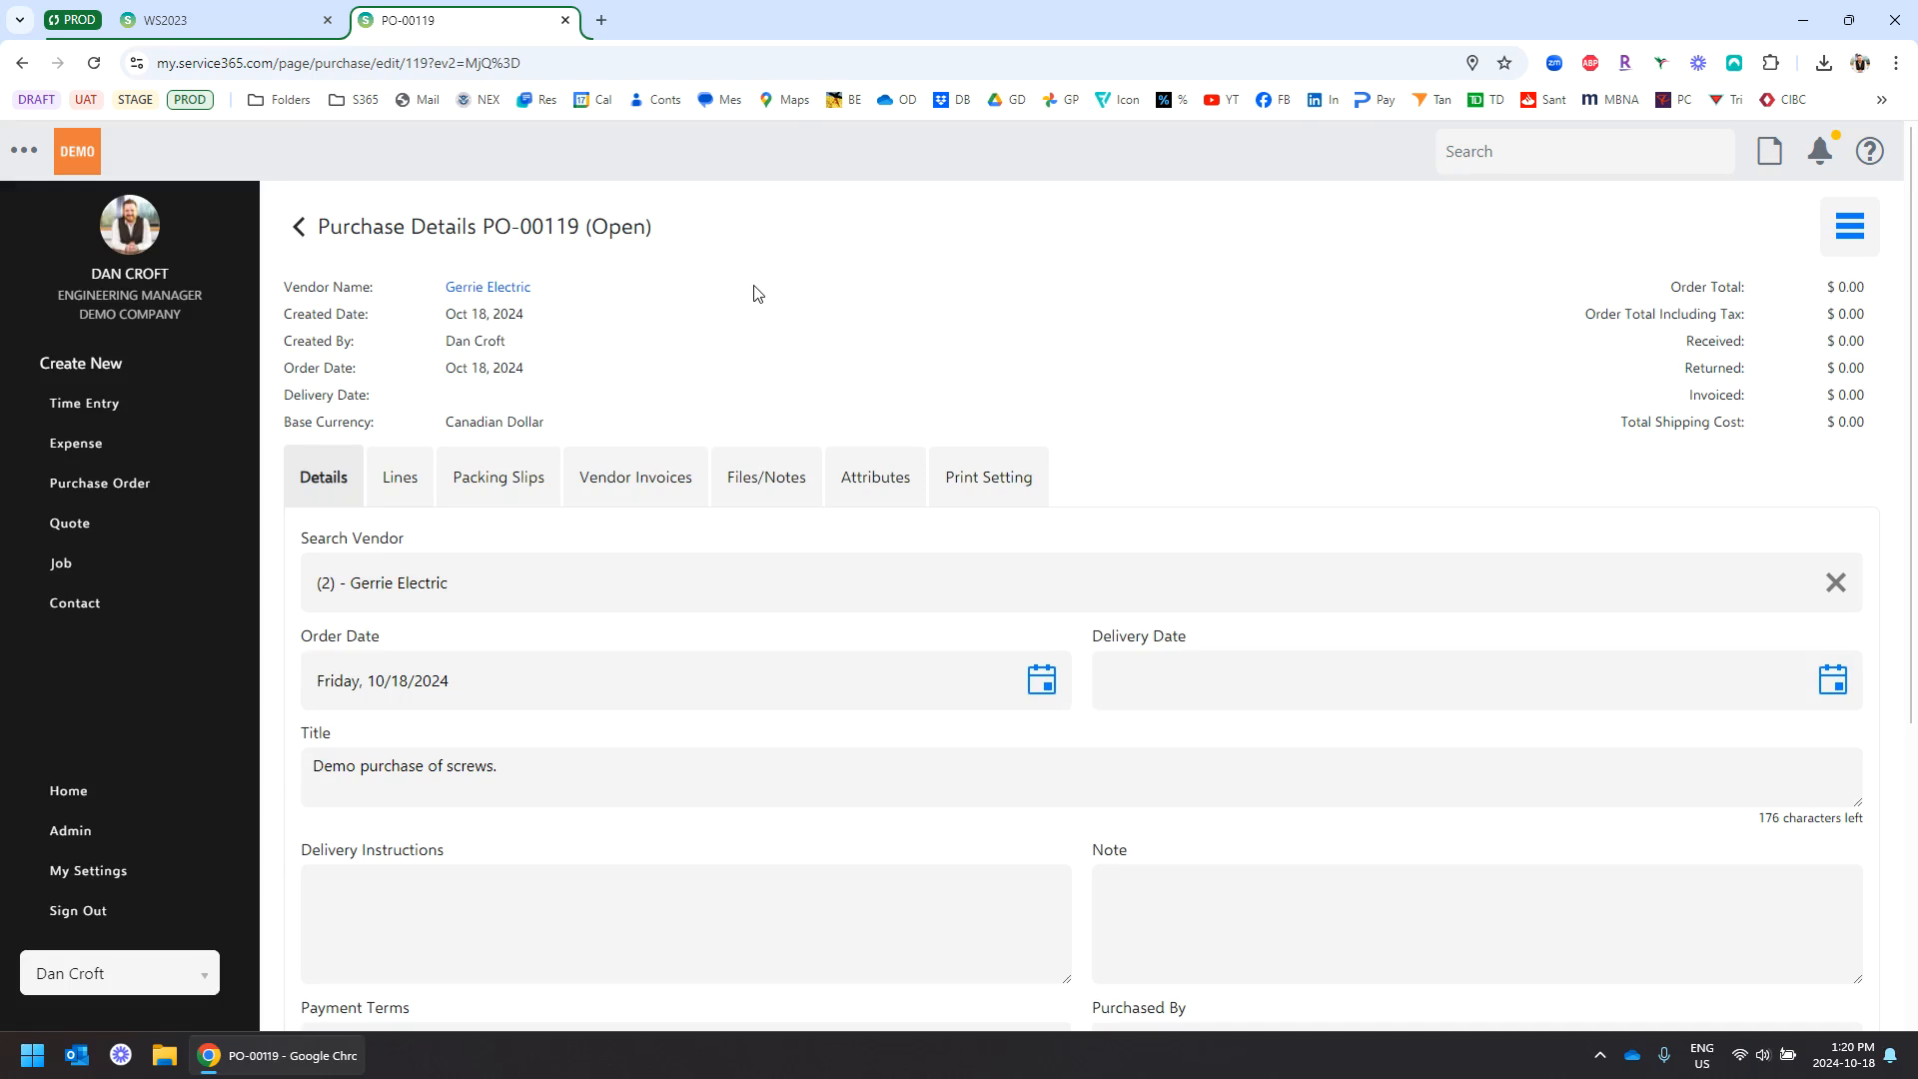
- Enter "Deliver to west side entrance." as the purchase order's delivery instructions
scroll(754, 293, down, 2)
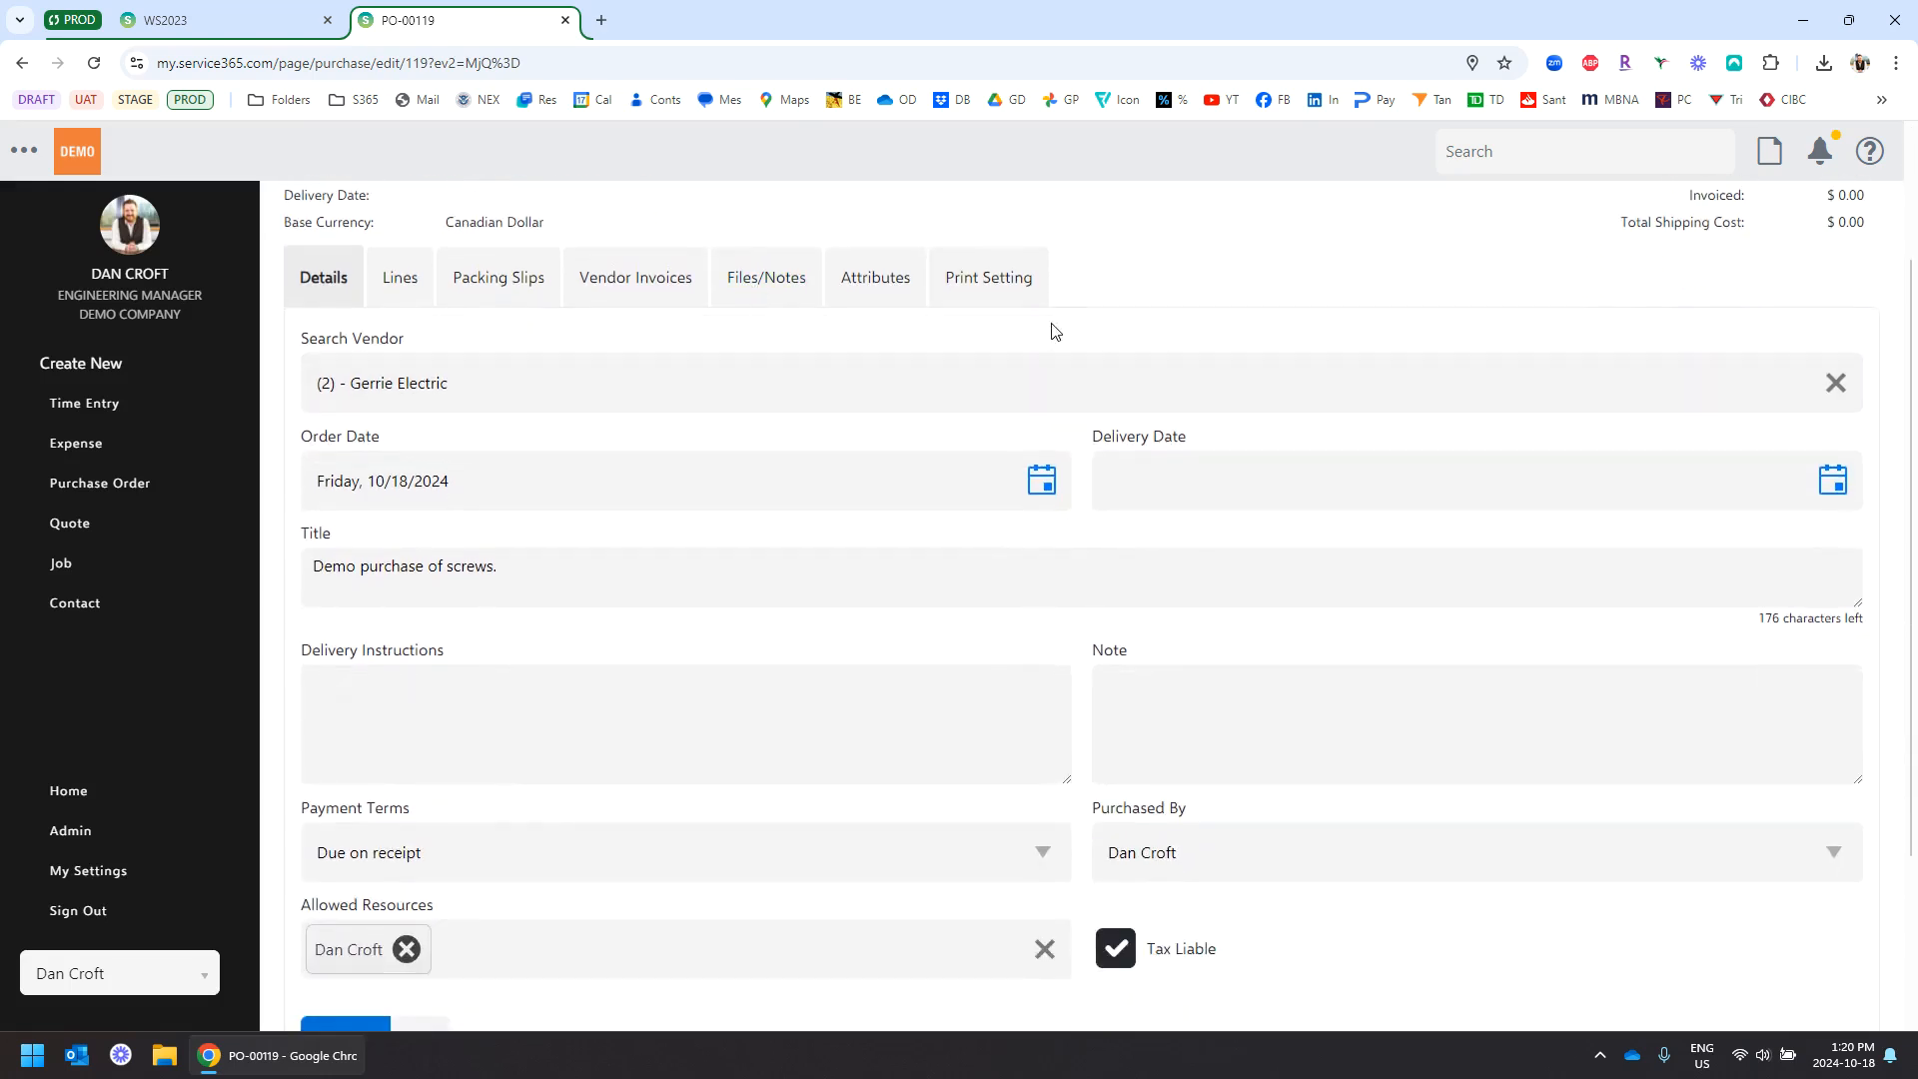
scroll(1053, 329, up, 1)
scroll(1052, 331, down, 1)
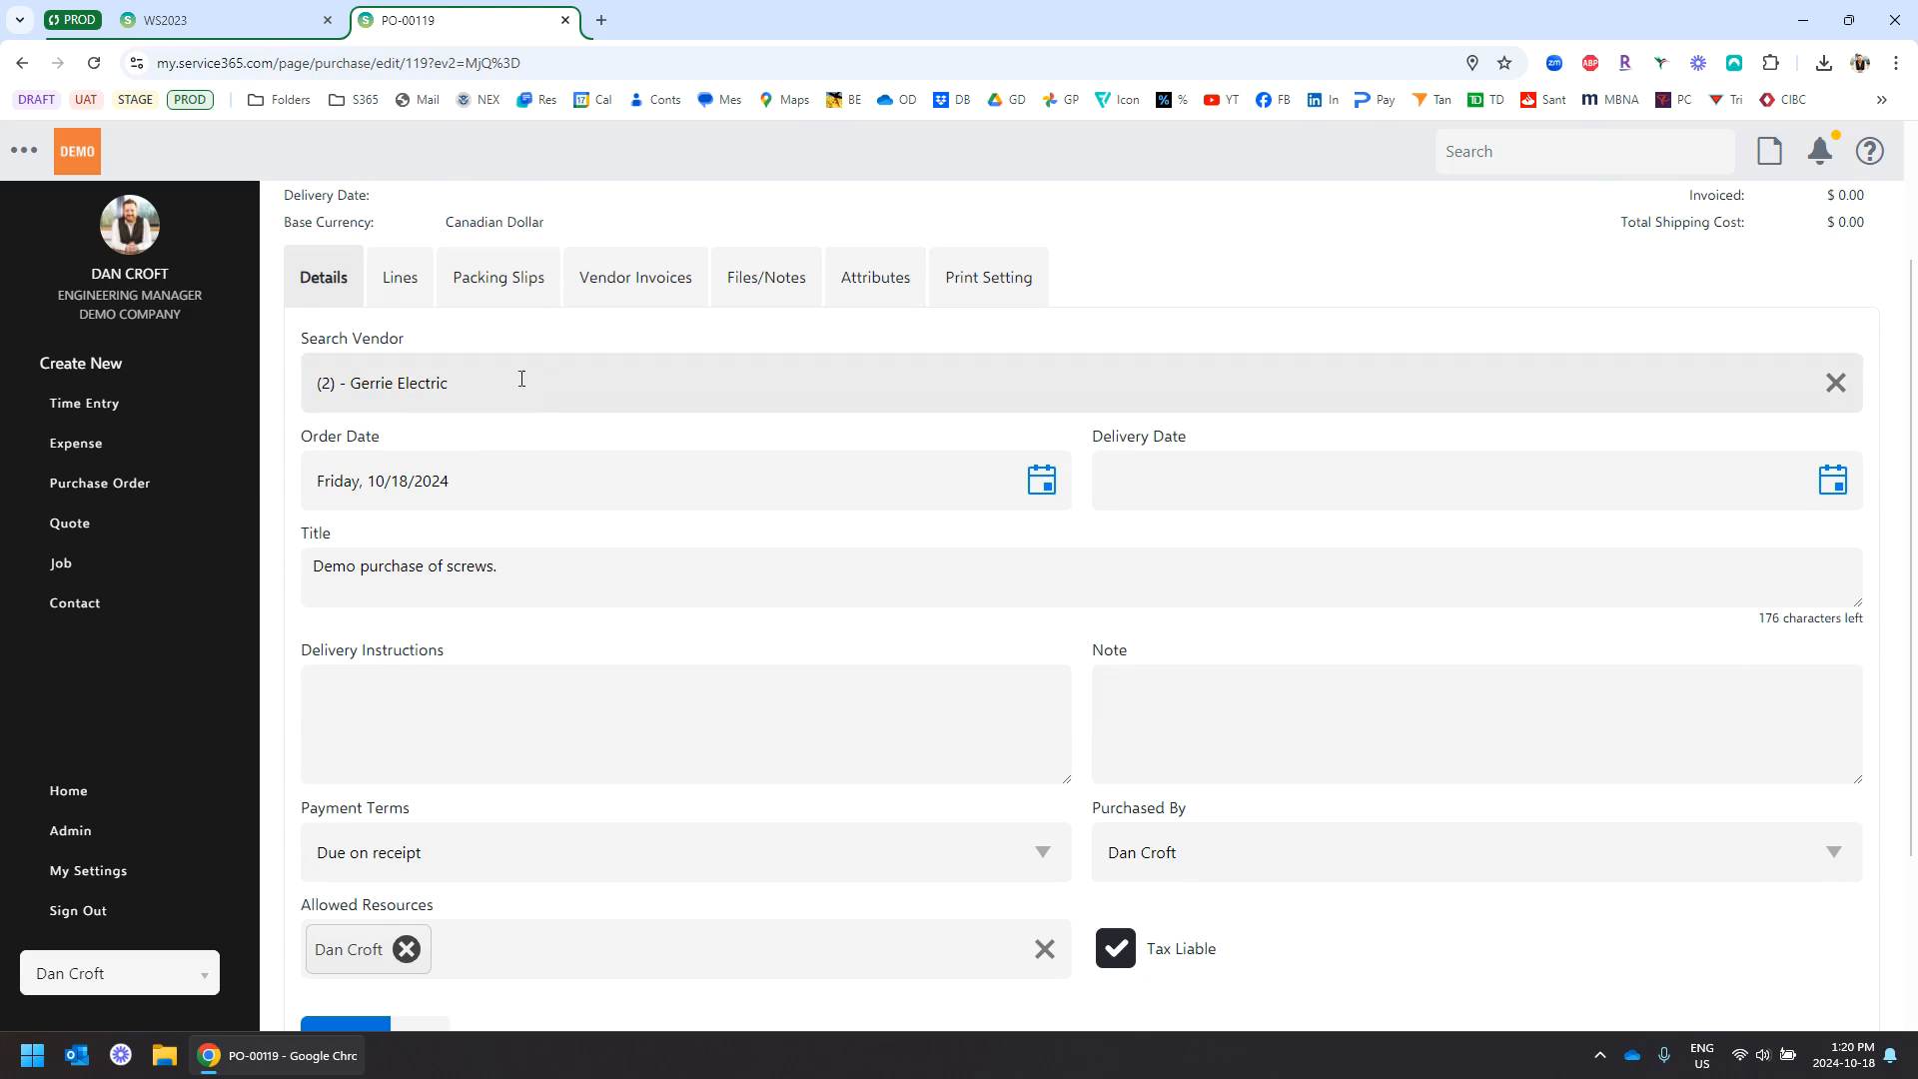
scroll(494, 390, down, 1)
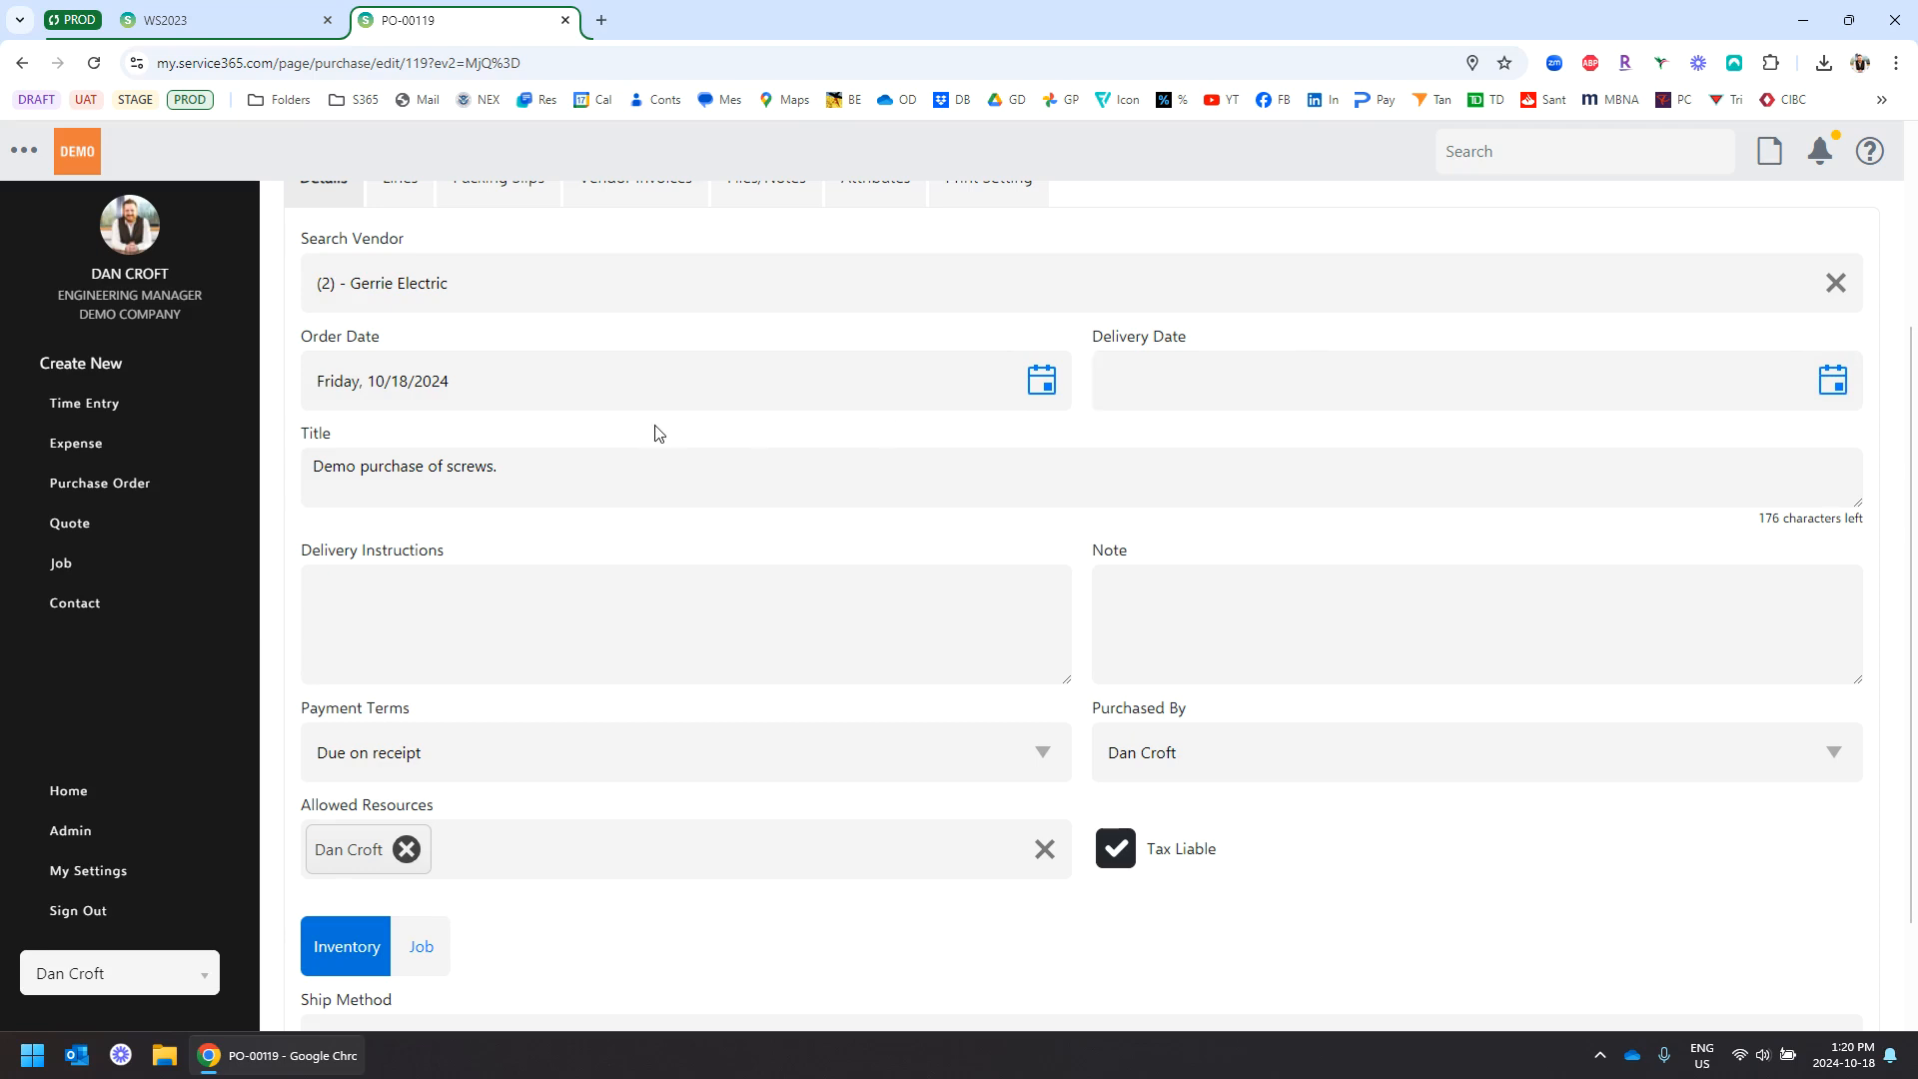
scroll(655, 428, down, 2)
click(588, 458)
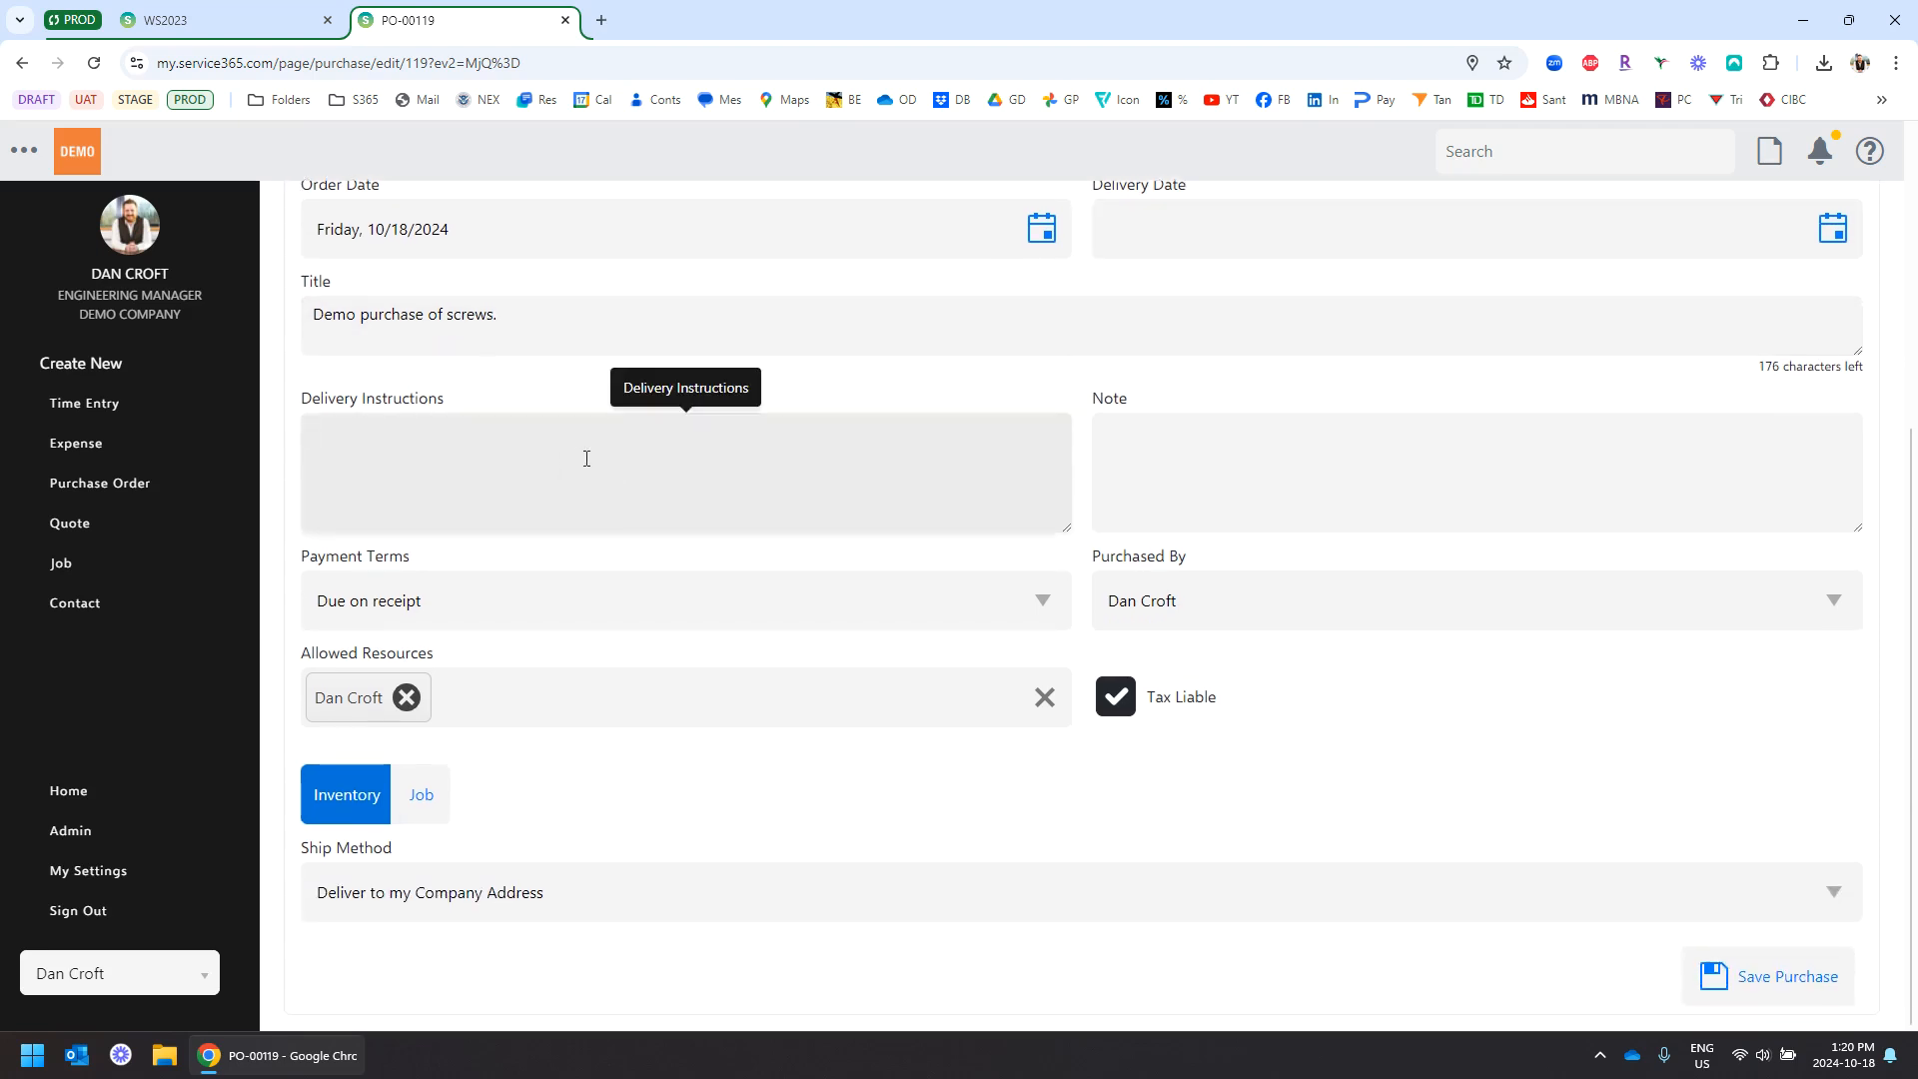
click(1202, 457)
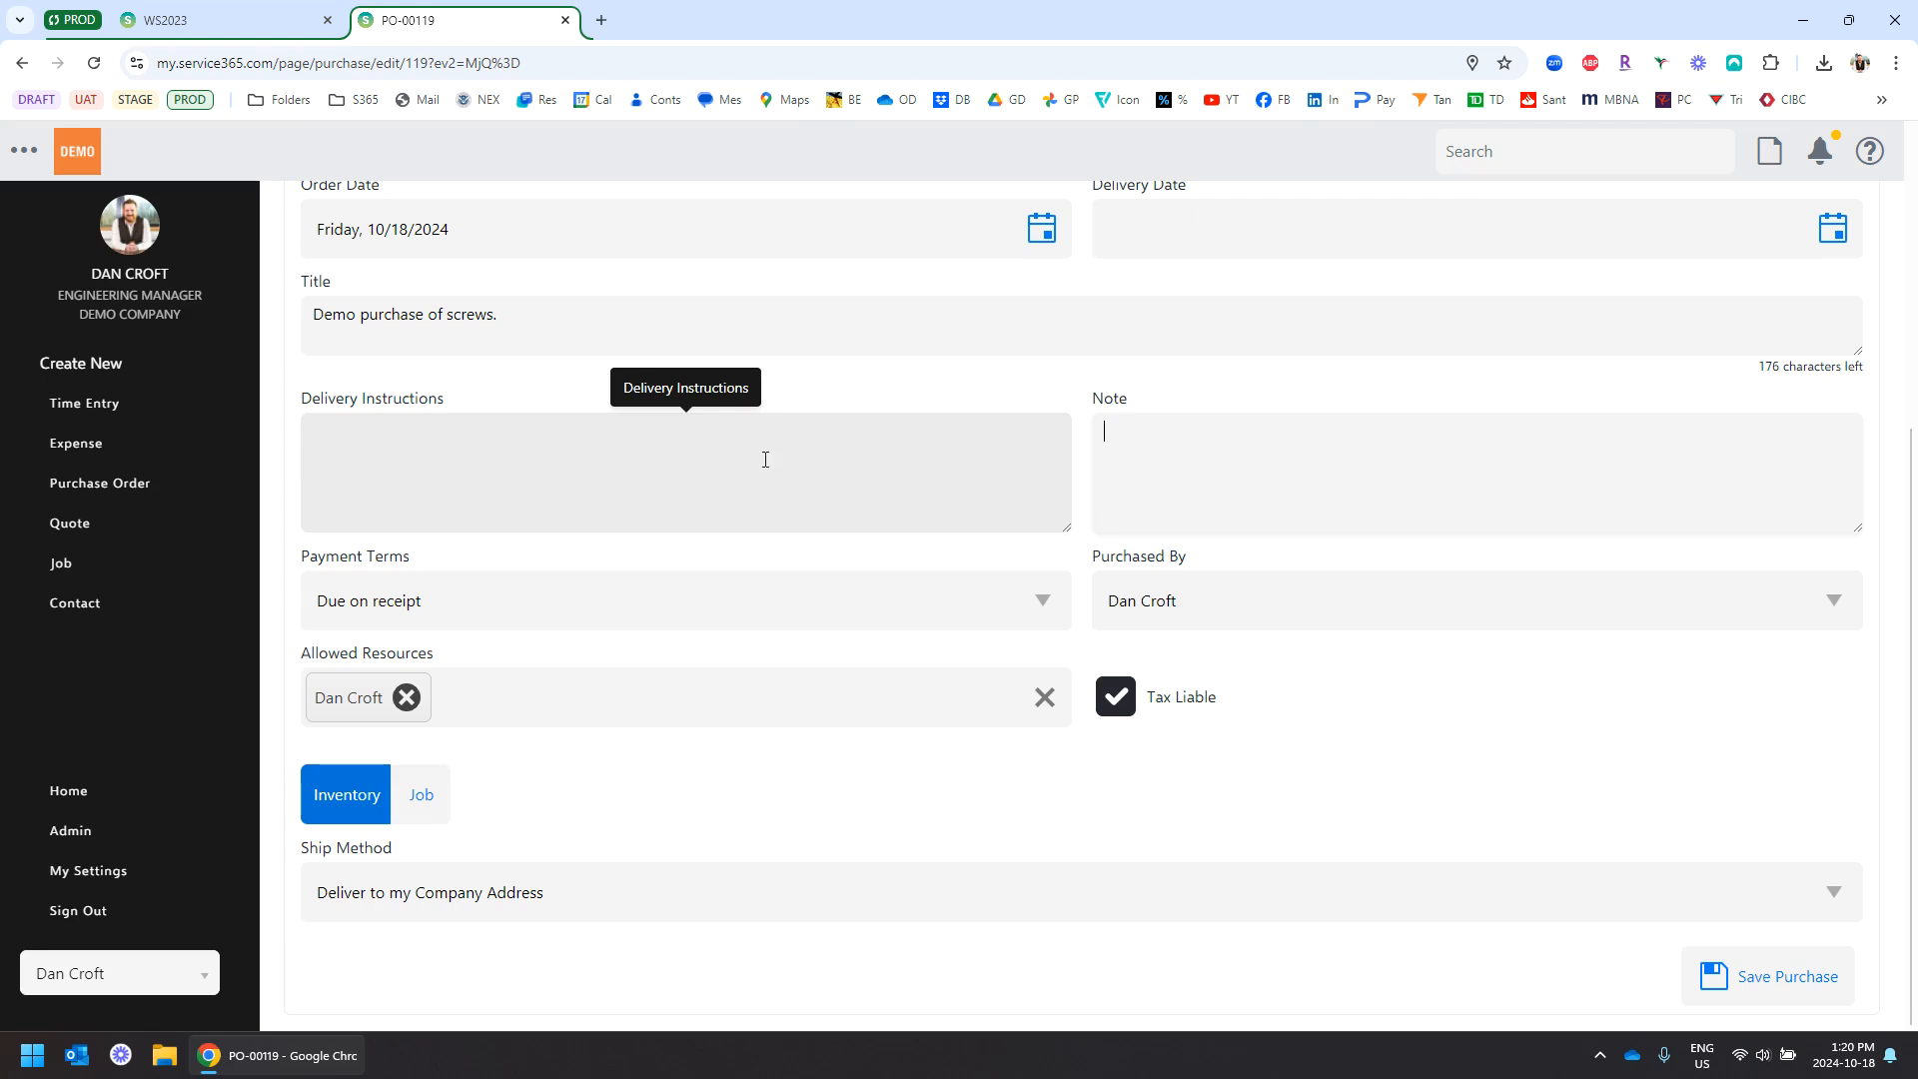
click(686, 452)
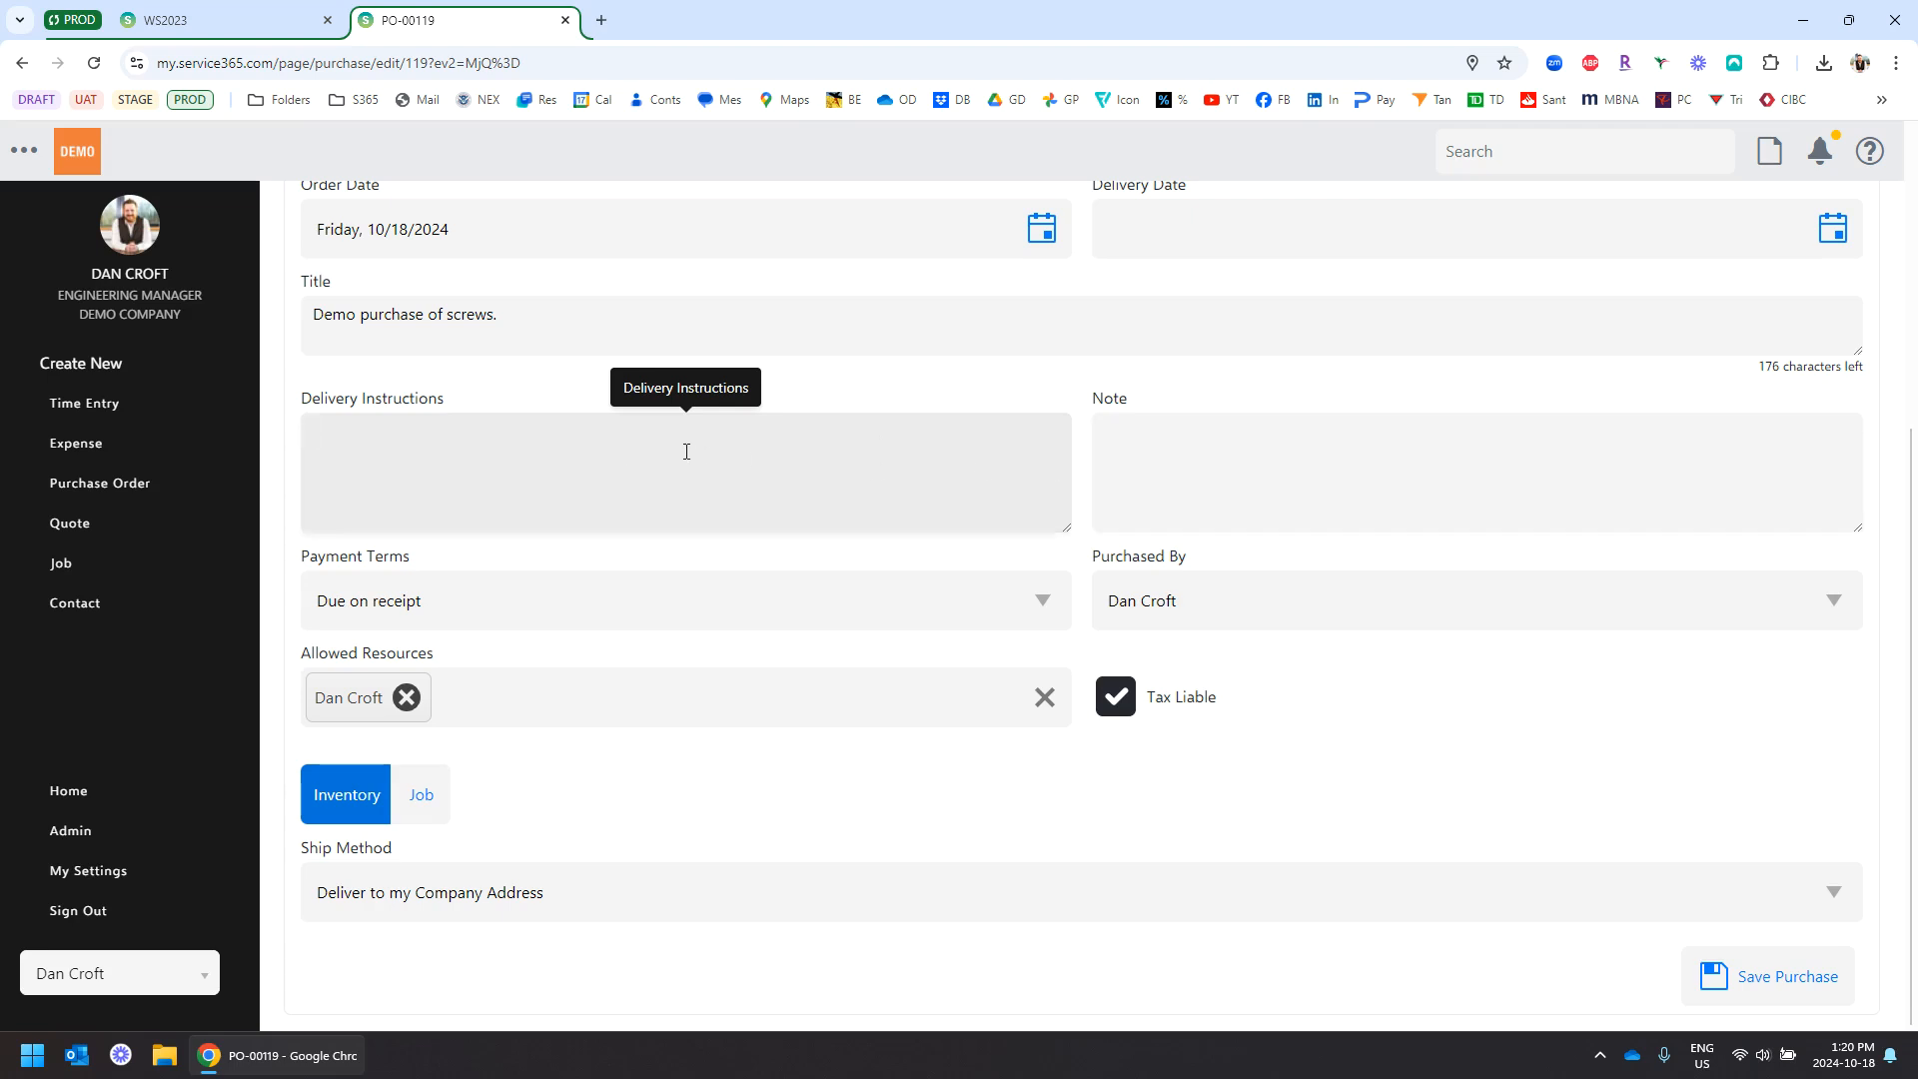
text(Deliver to west side entrance.)
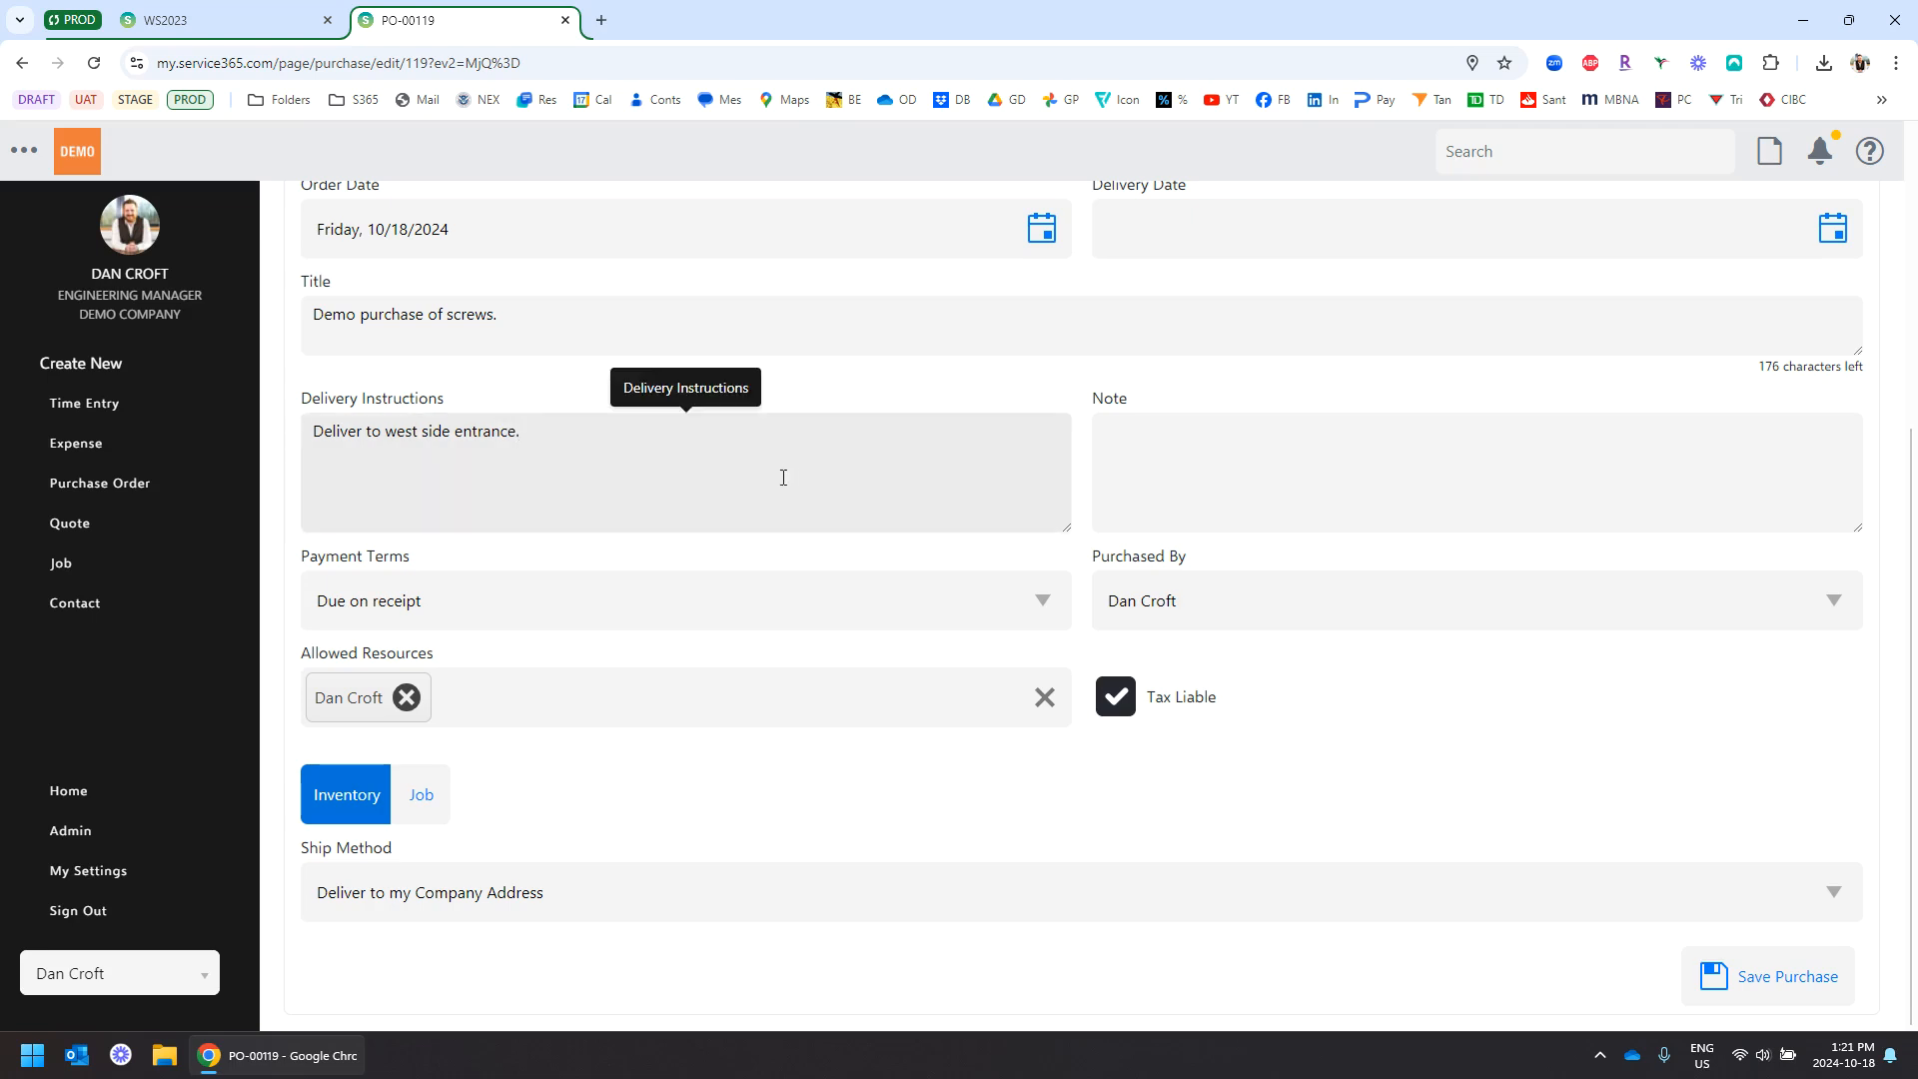
- Look through the payment terms options and set the purchase order's terms to Net 30 days
click(807, 599)
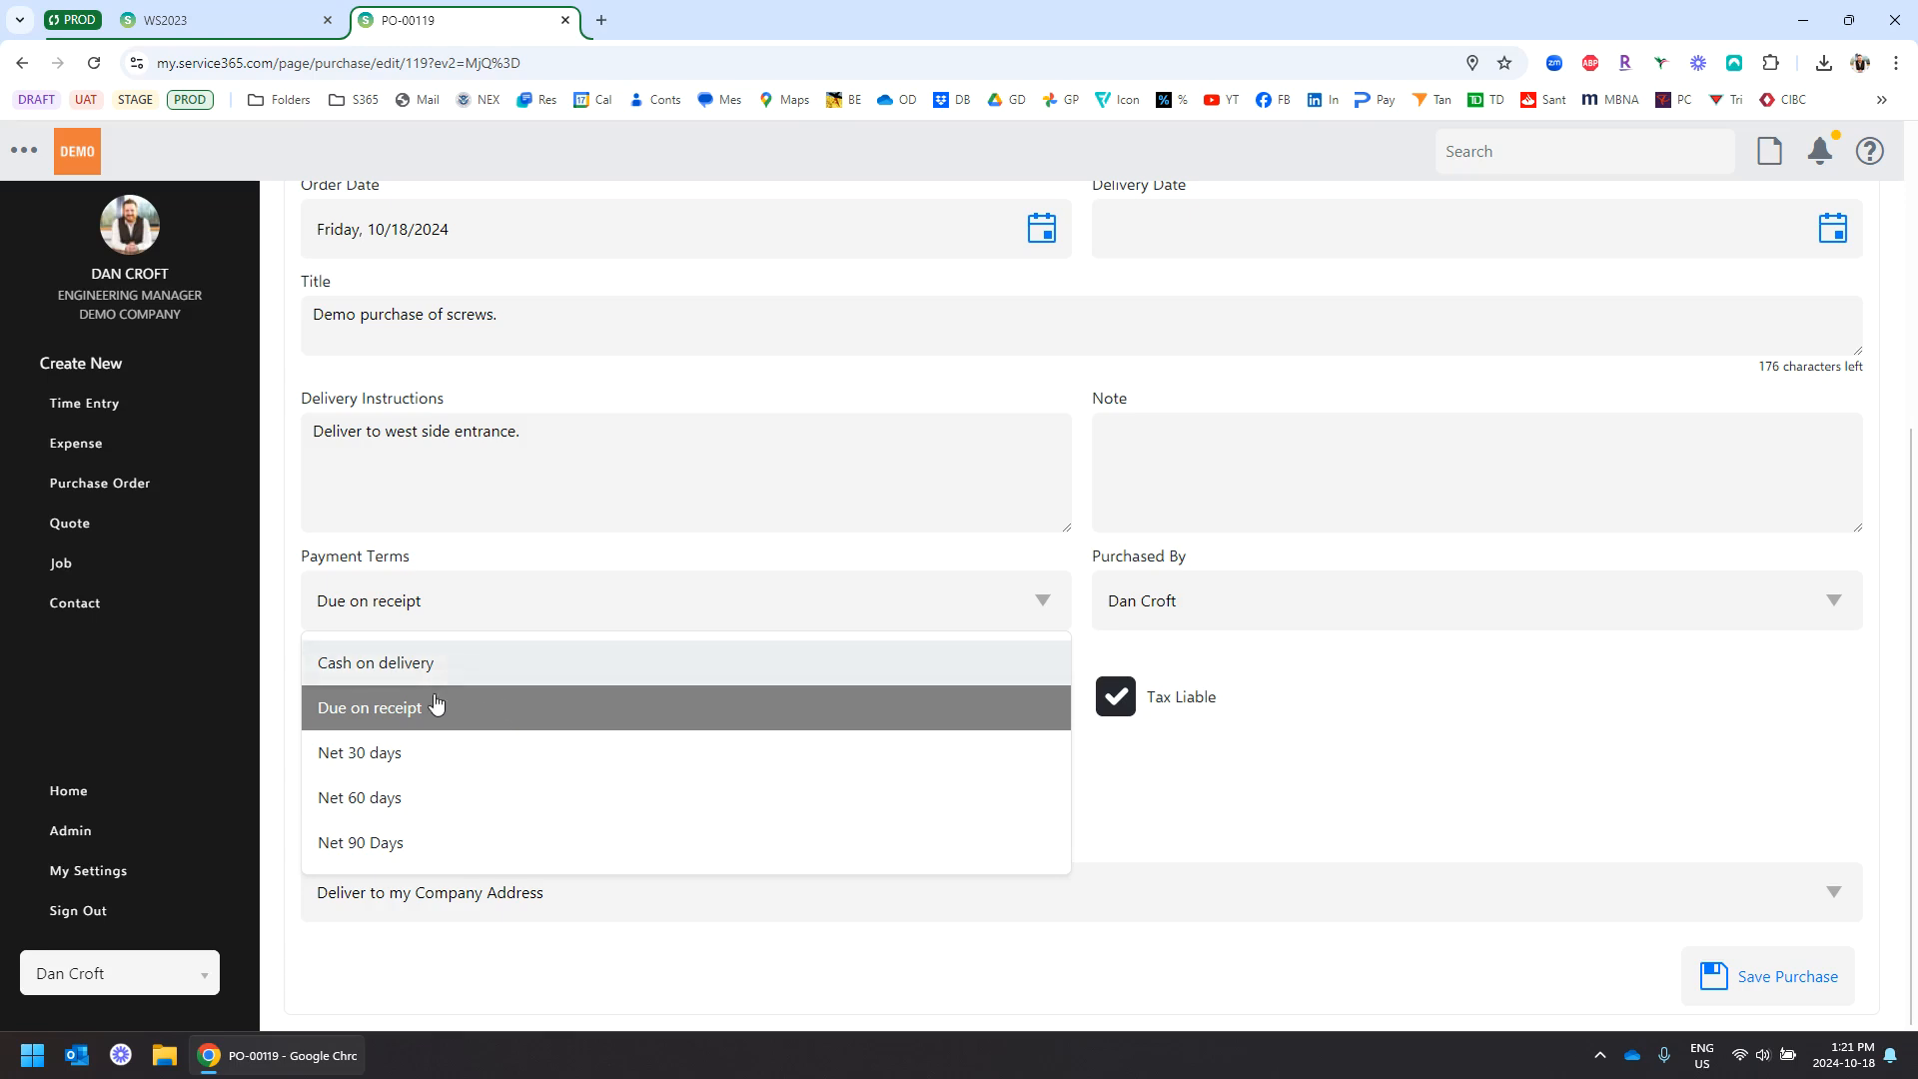
click(376, 709)
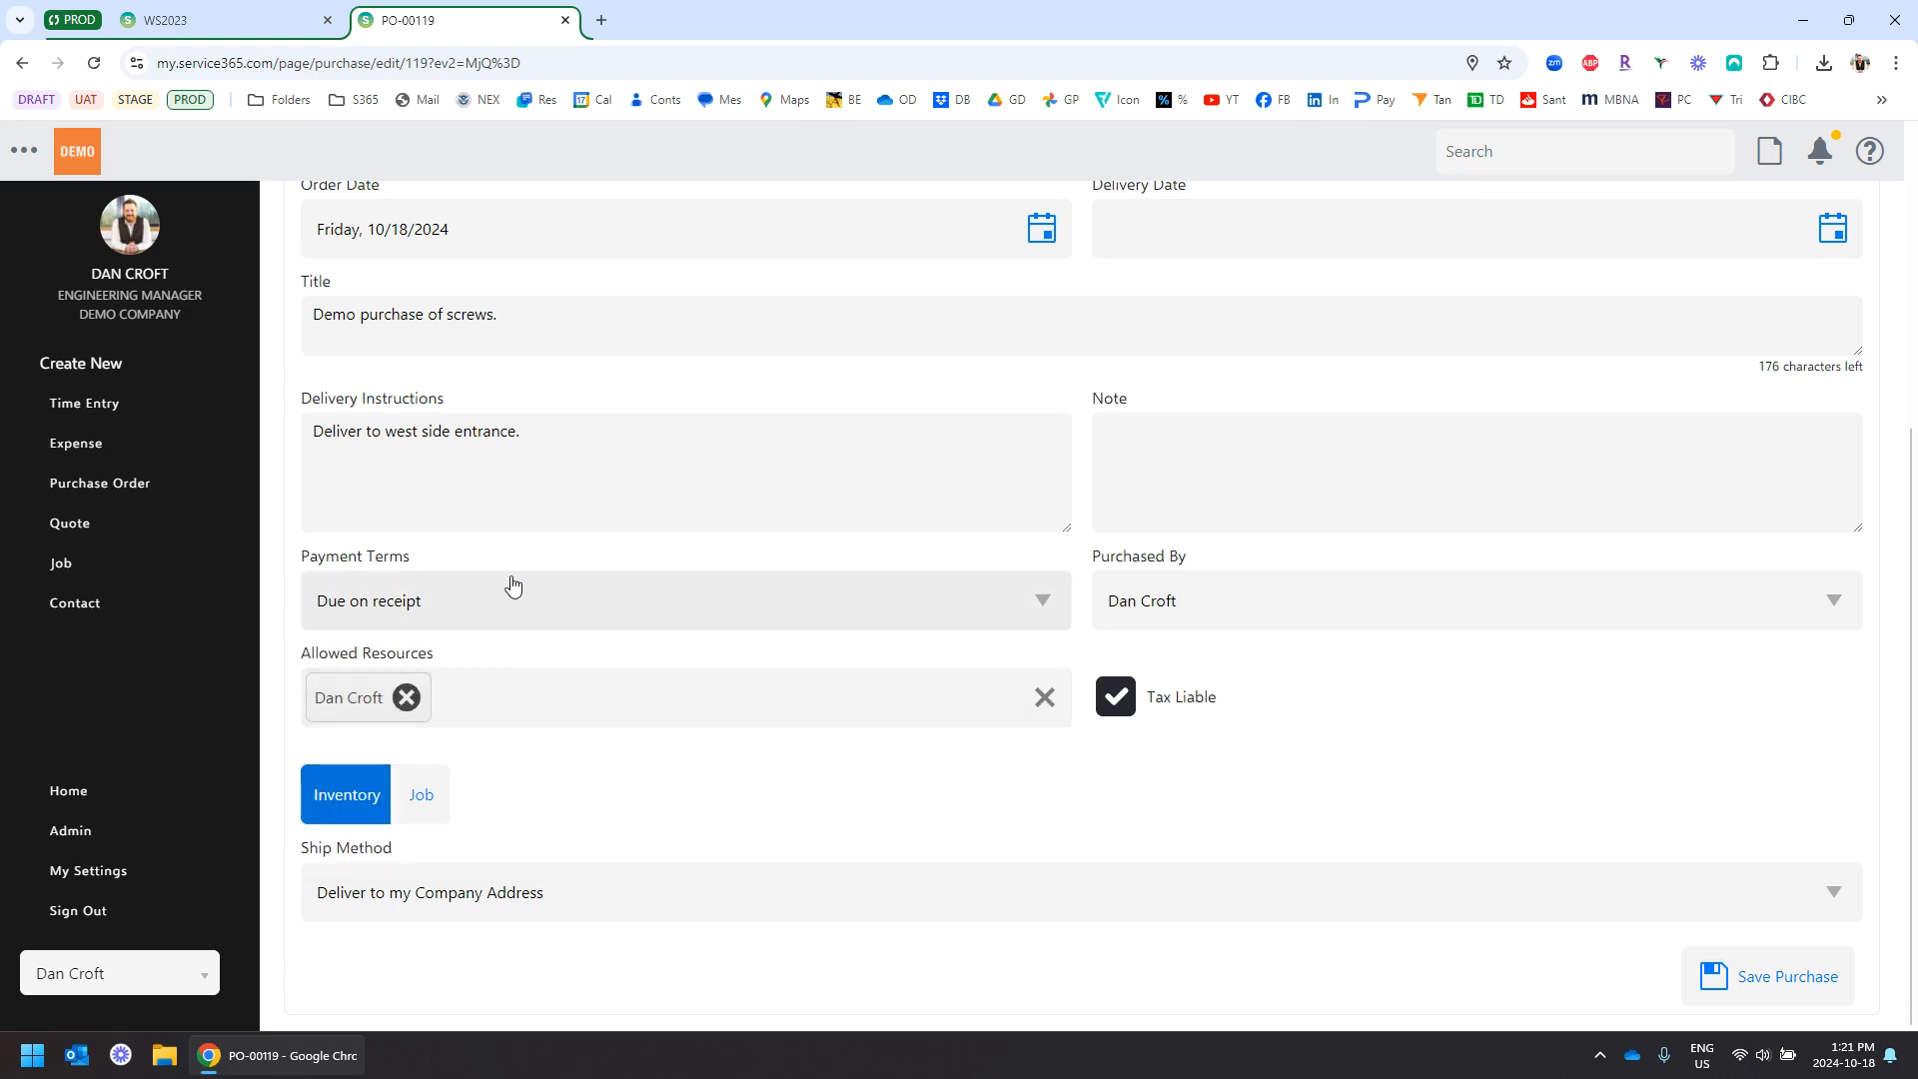
click(490, 604)
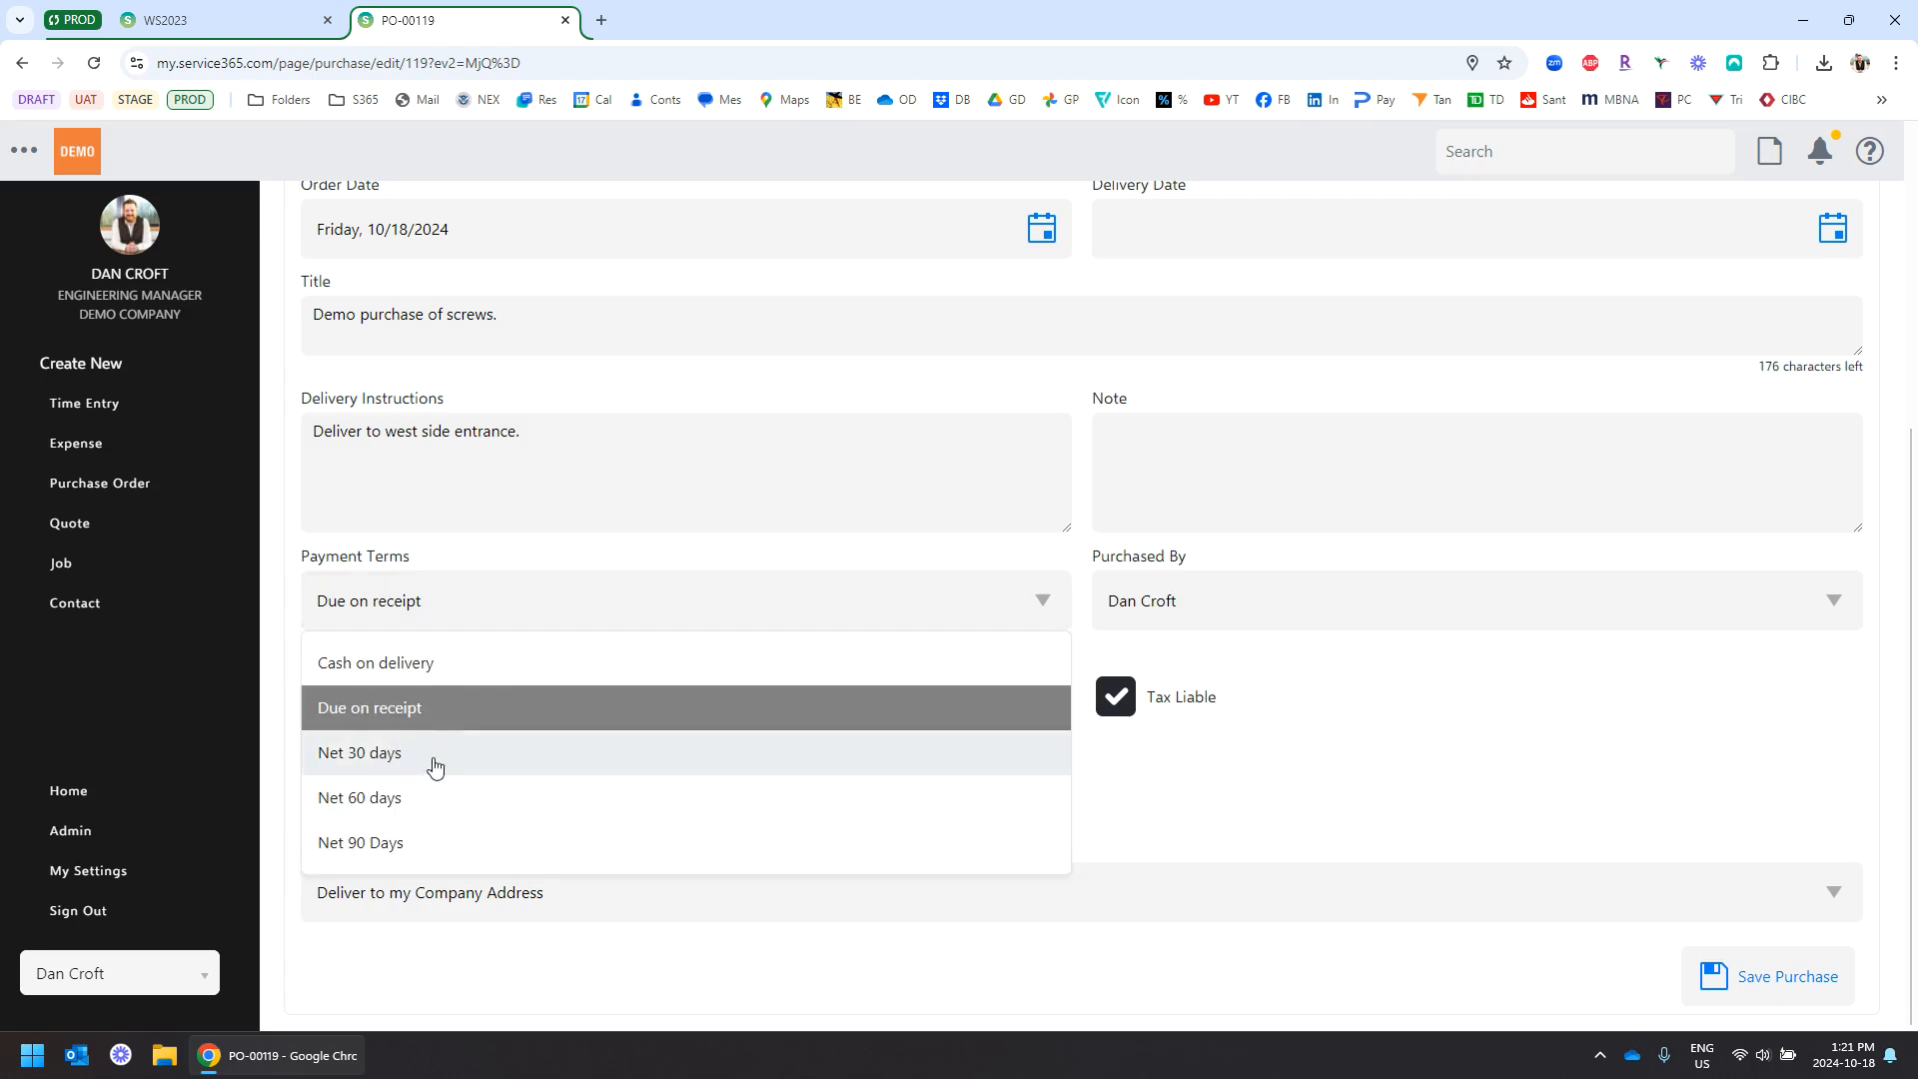
click(397, 759)
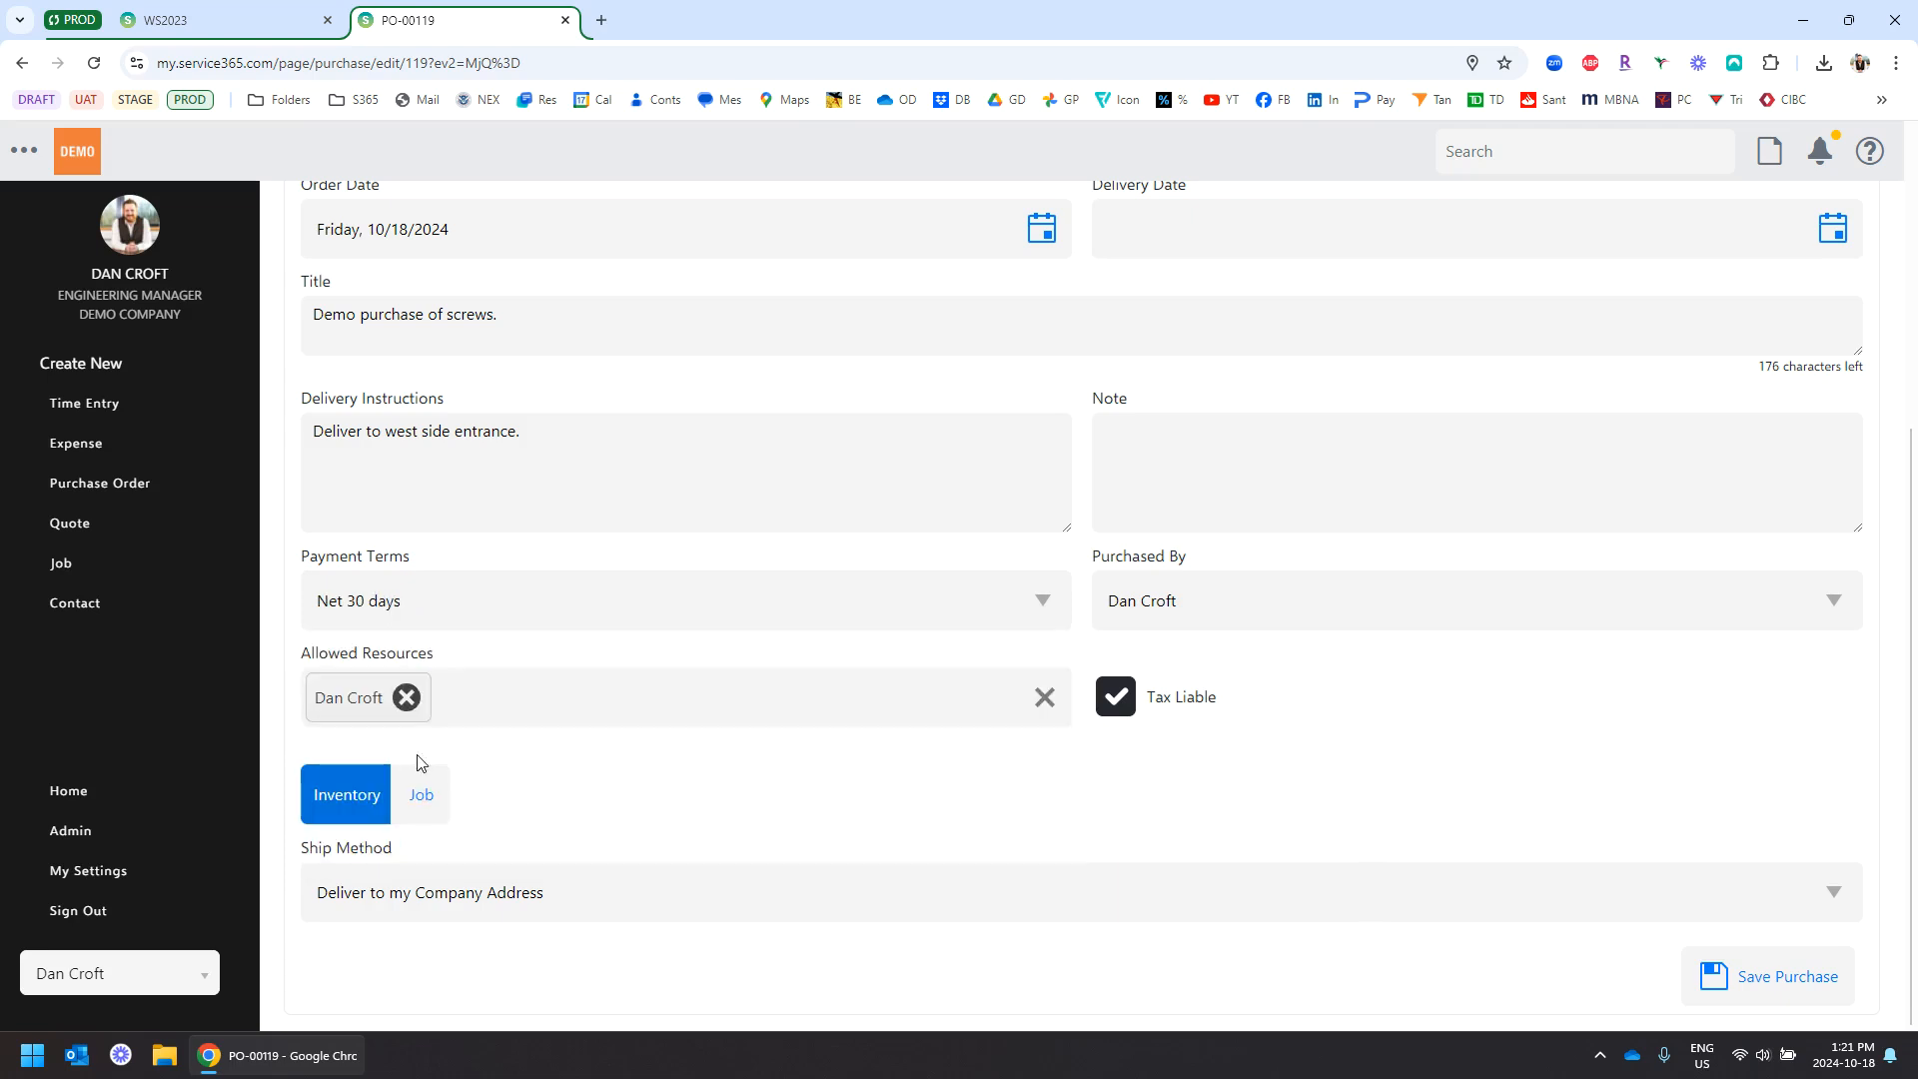
- Set the payment terms to Due on receipt and save the purchase order
click(425, 621)
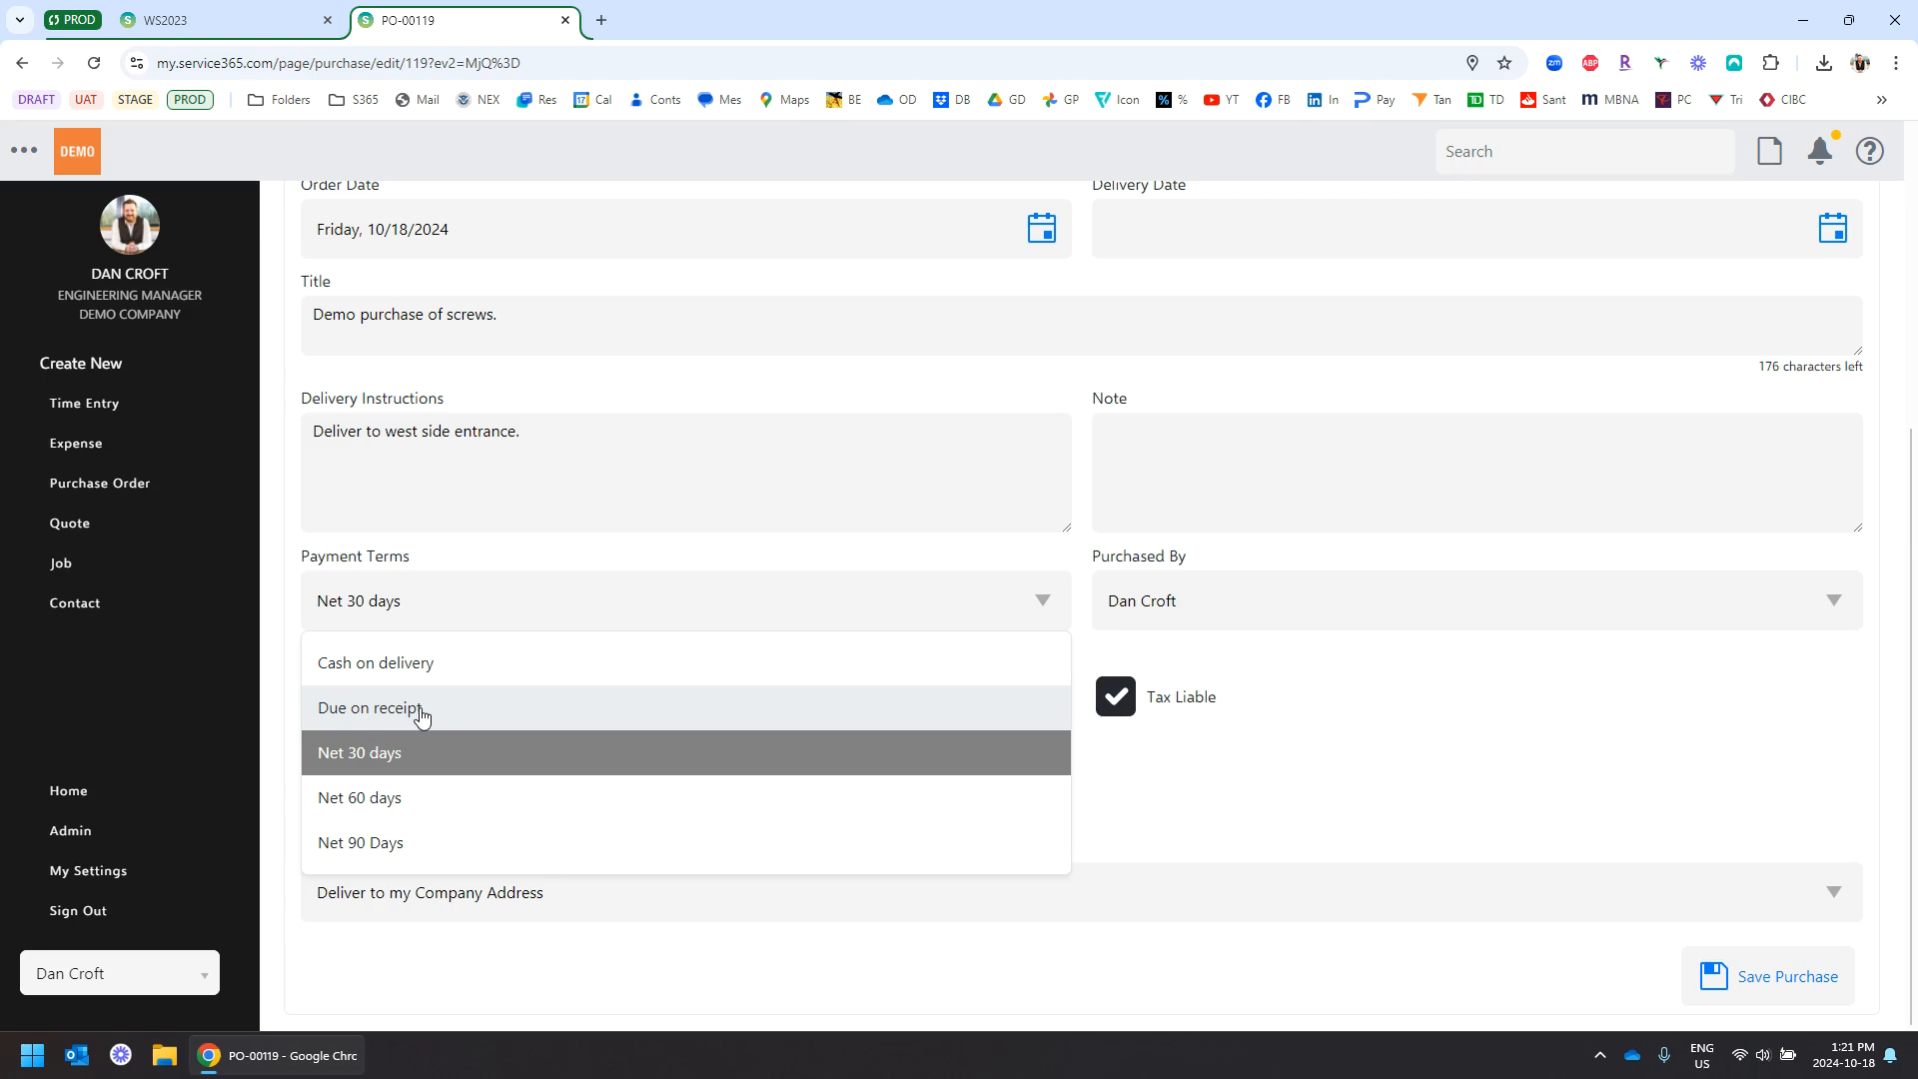
click(421, 711)
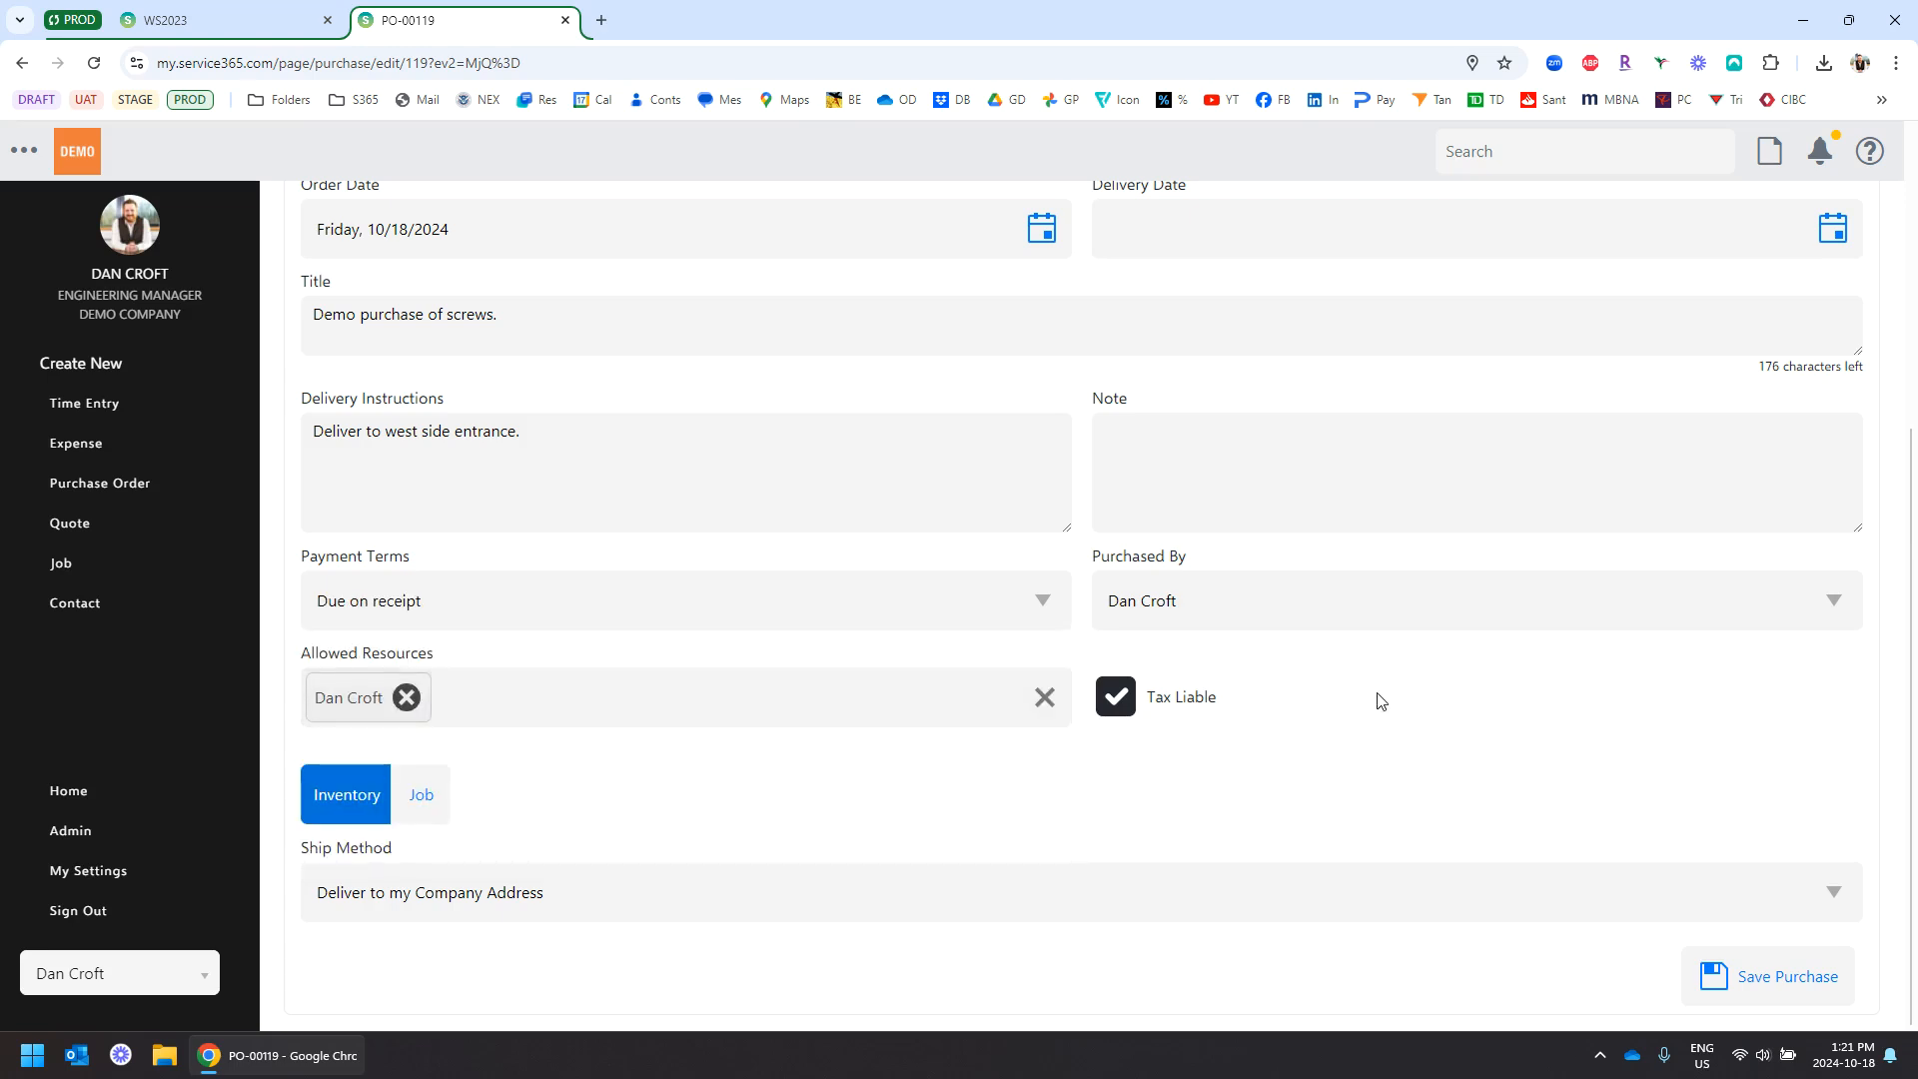
scroll(1384, 694, up, 4)
scroll(544, 514, down, 4)
click(1768, 976)
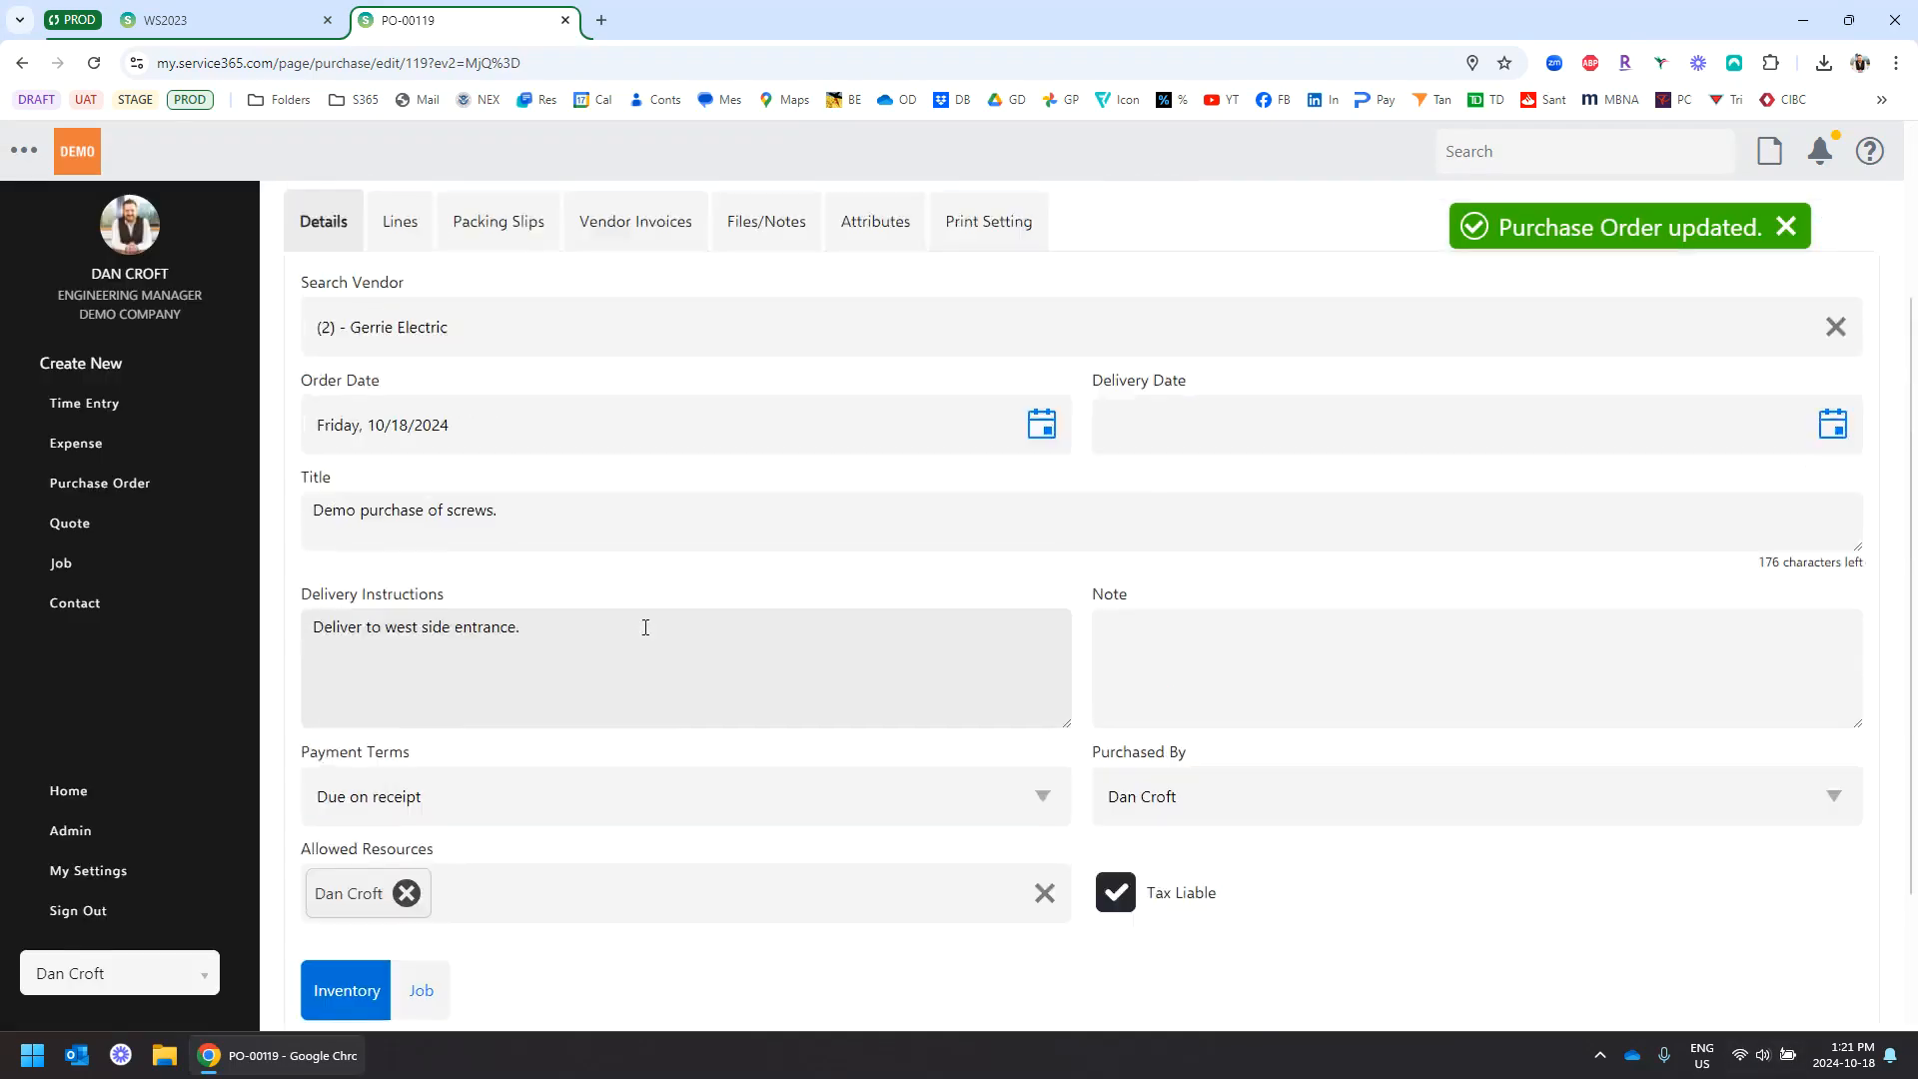
scroll(645, 627, up, 3)
drag(544, 831, 299, 835)
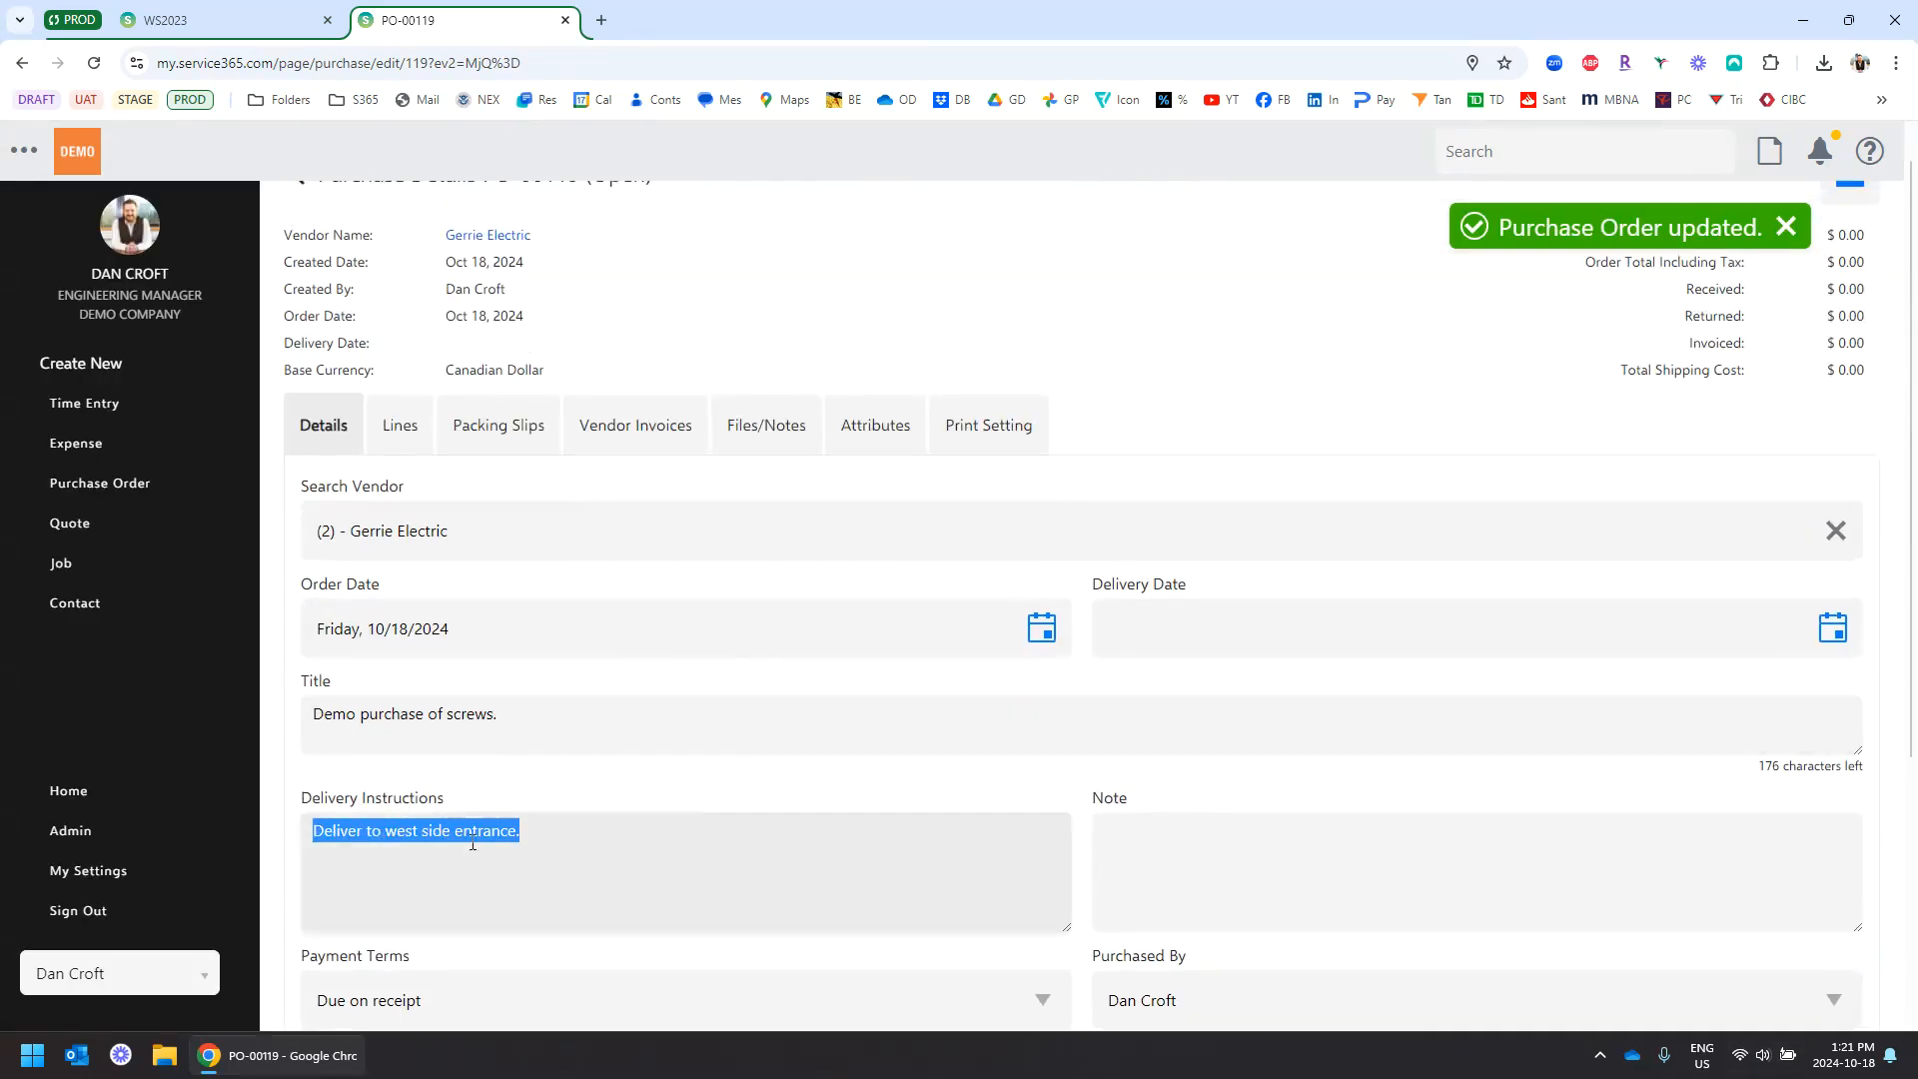
click(1200, 381)
scroll(669, 681, up, 1)
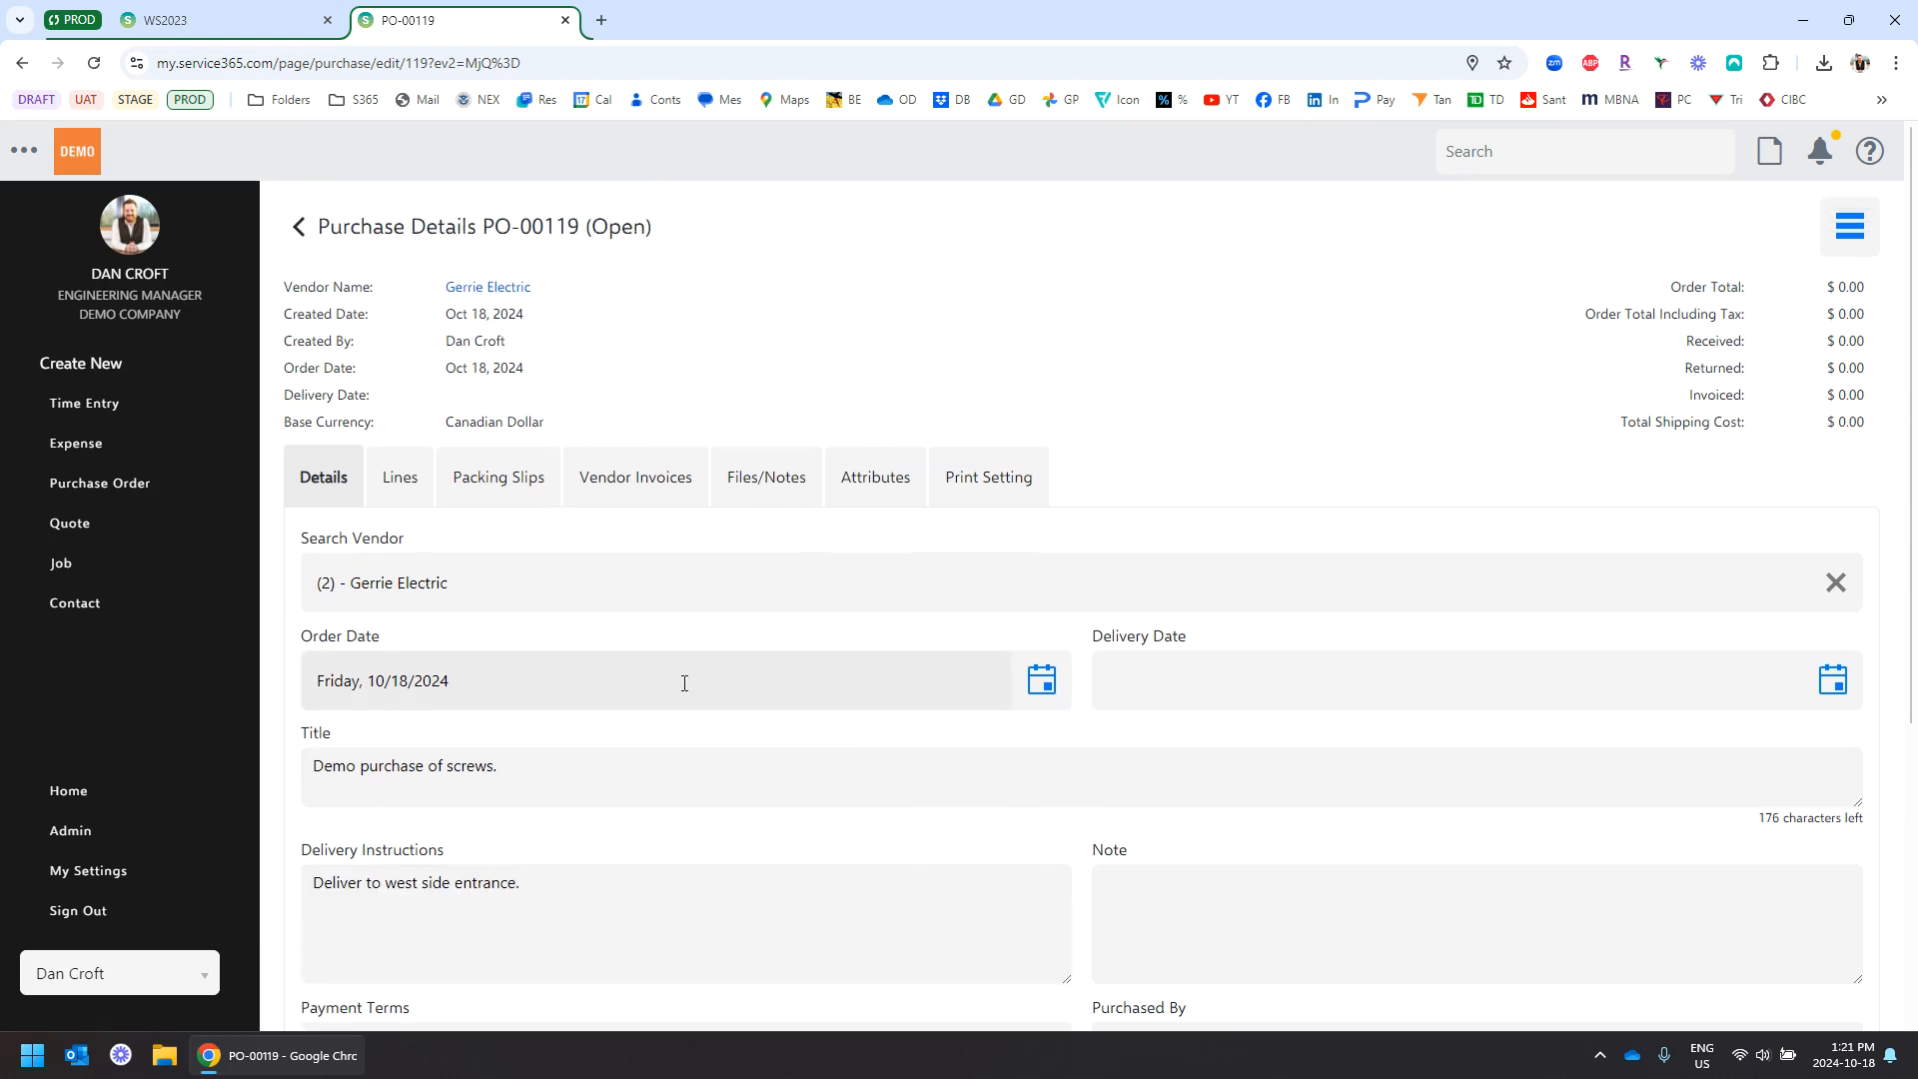
- Fill in a new purchase order line for item WS2023, the #10 x 1-1/2" flat socket wood screw, with quantity 1000
click(400, 480)
scroll(983, 499, down, 1)
scroll(986, 505, down, 2)
scroll(997, 627, up, 2)
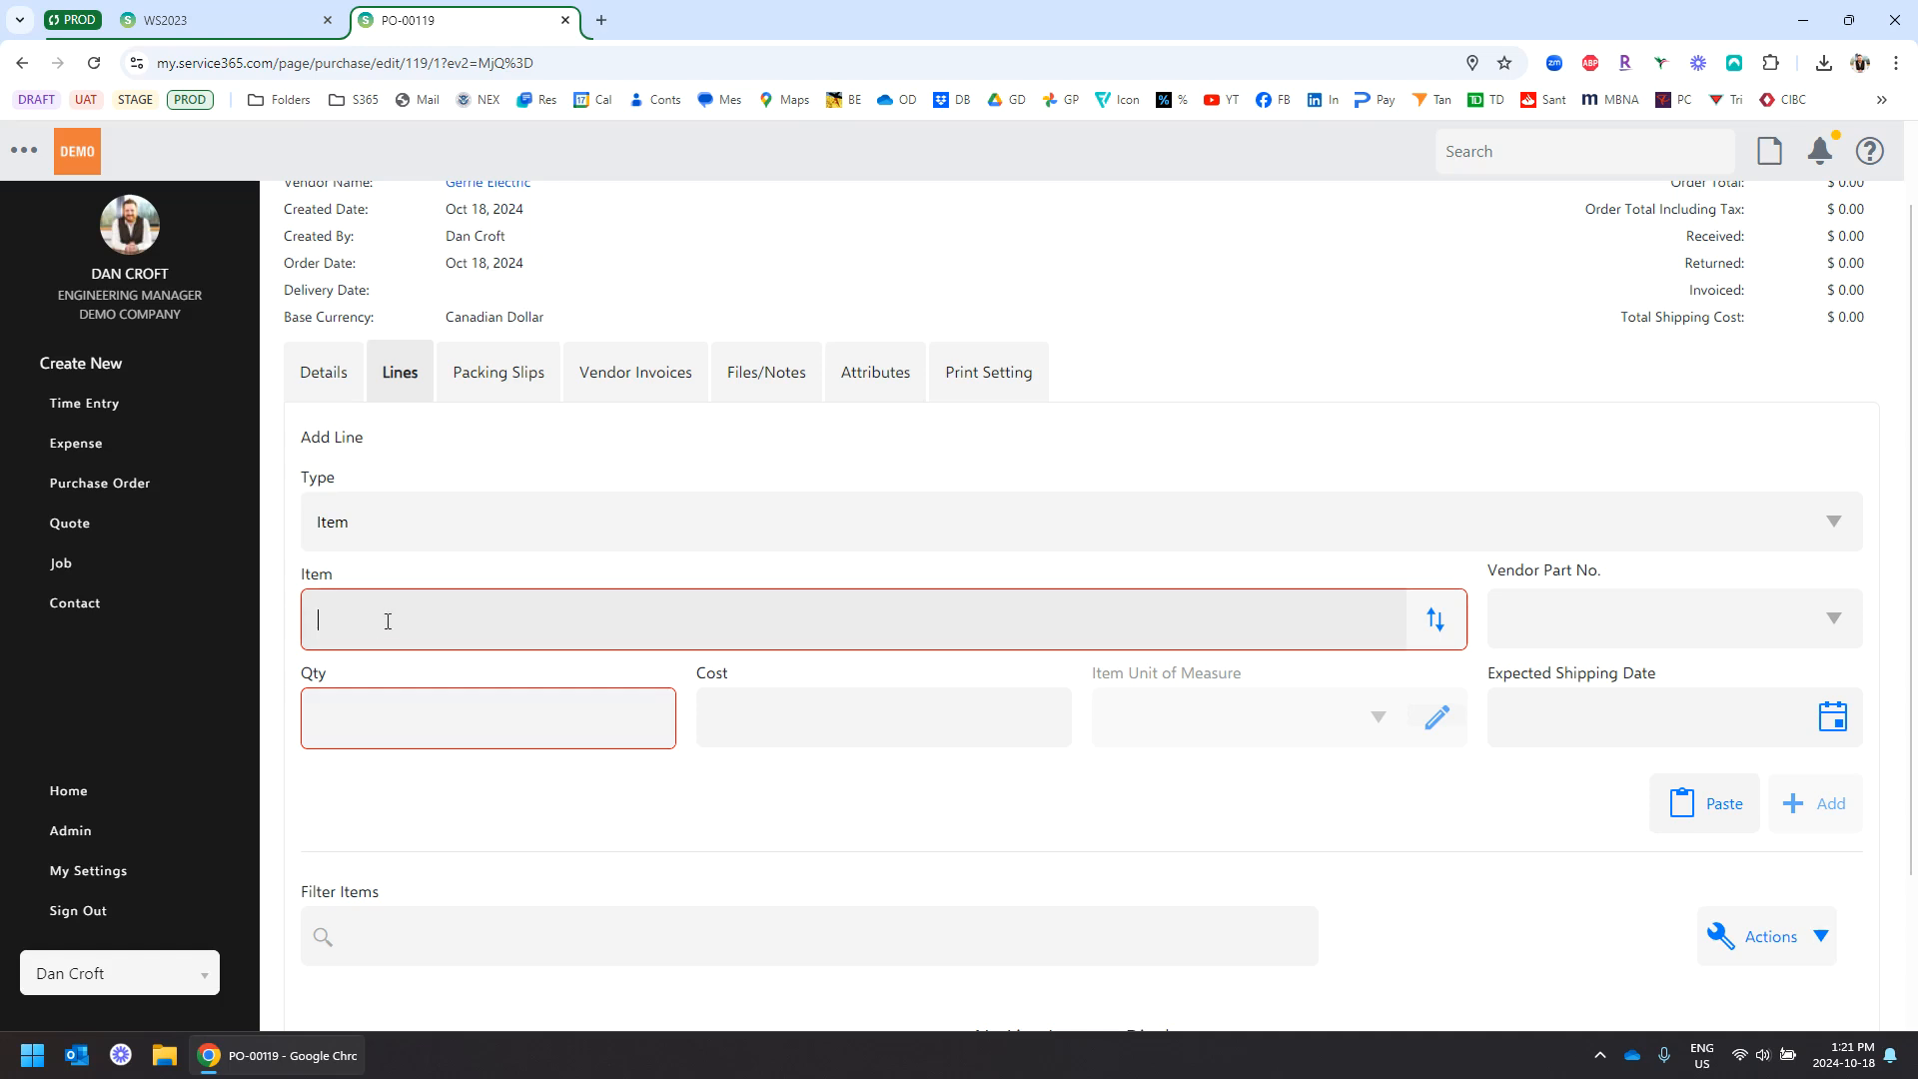
text(WS2023)
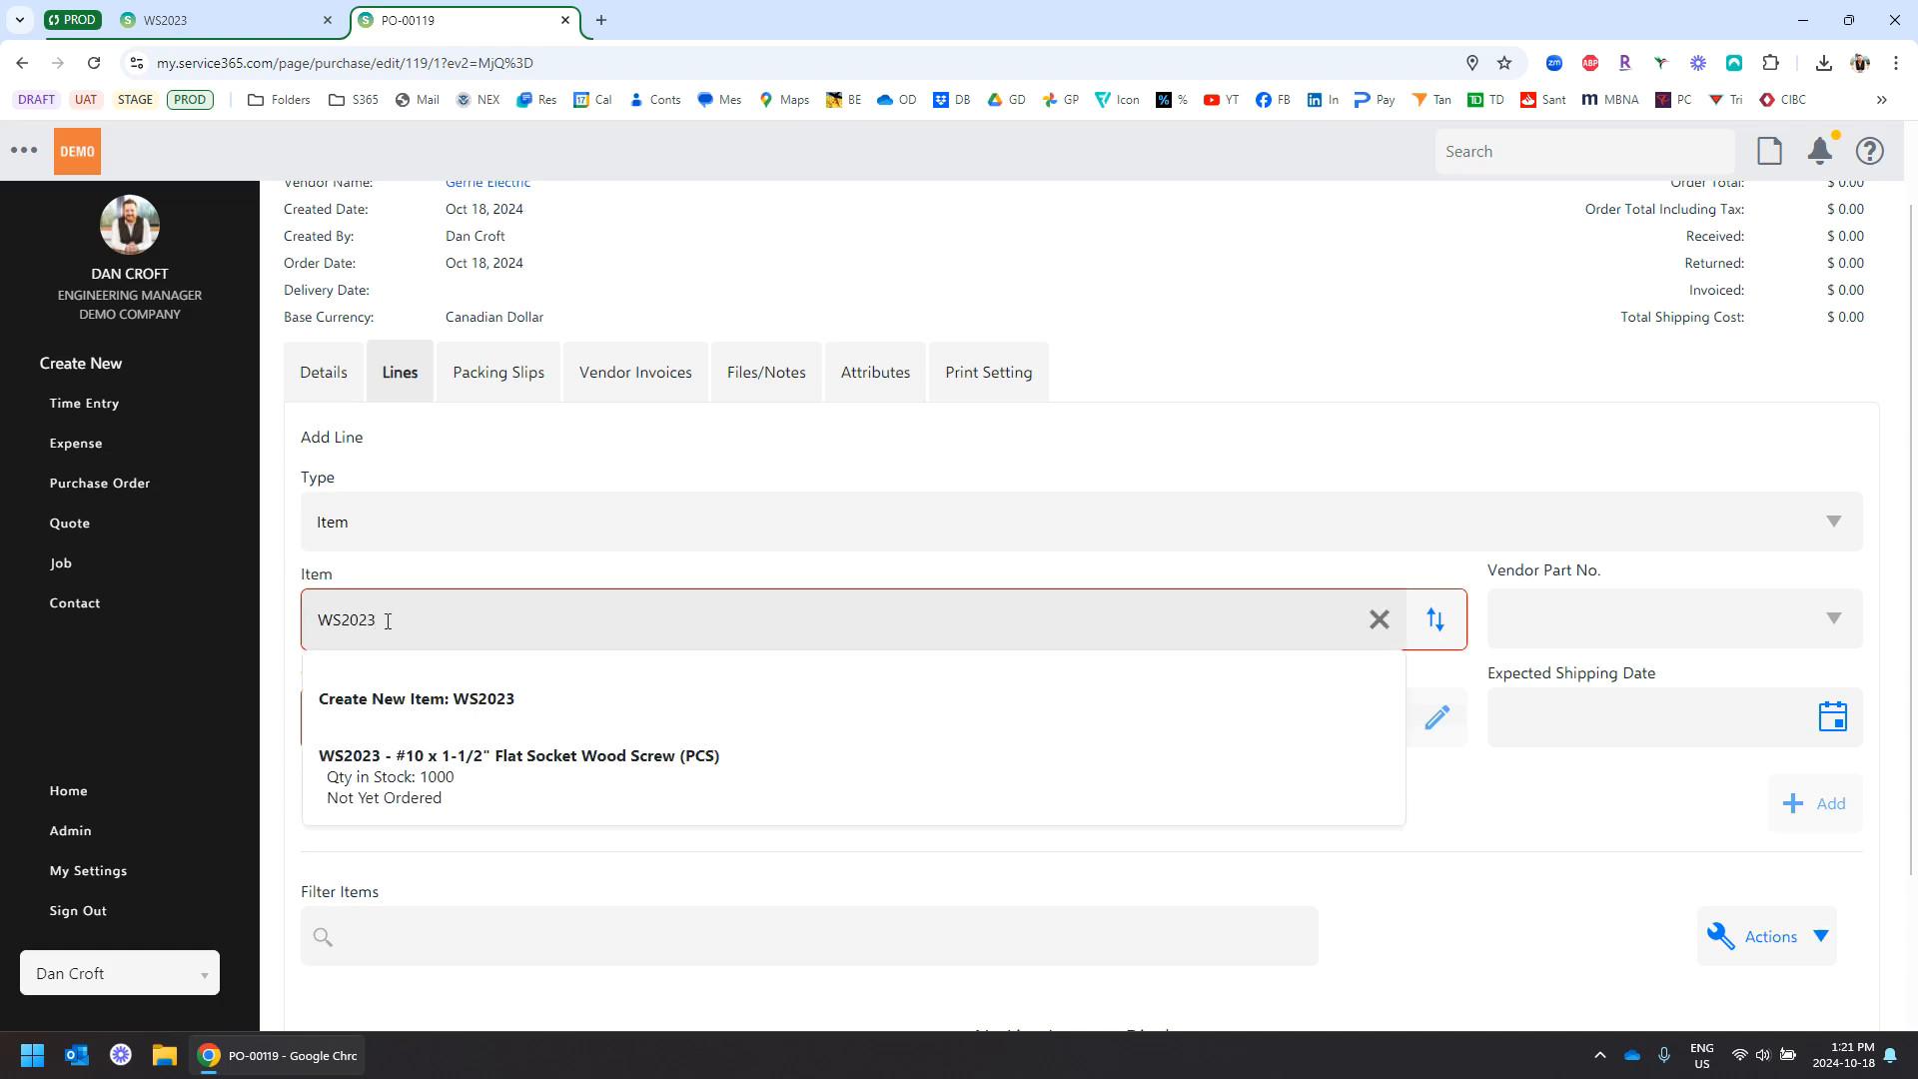
click(436, 796)
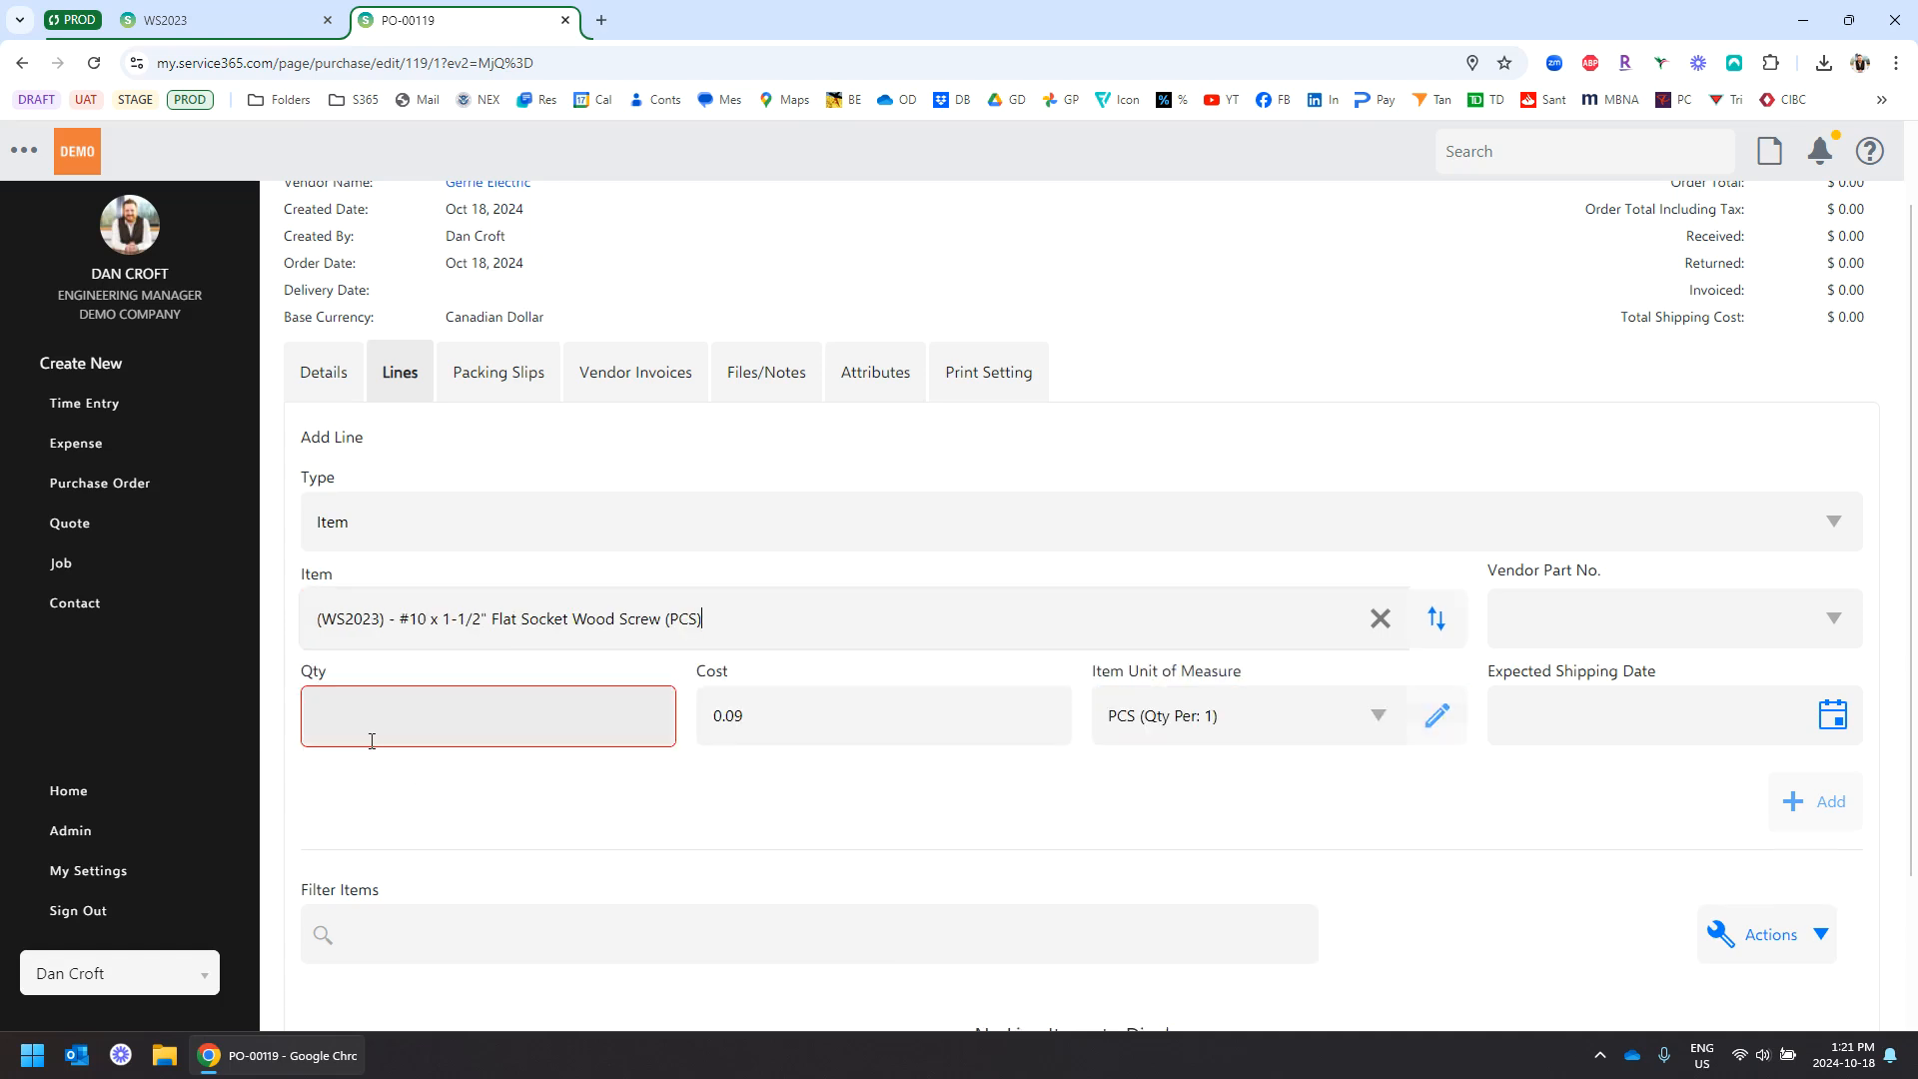
click(380, 719)
text(1000)
click(731, 812)
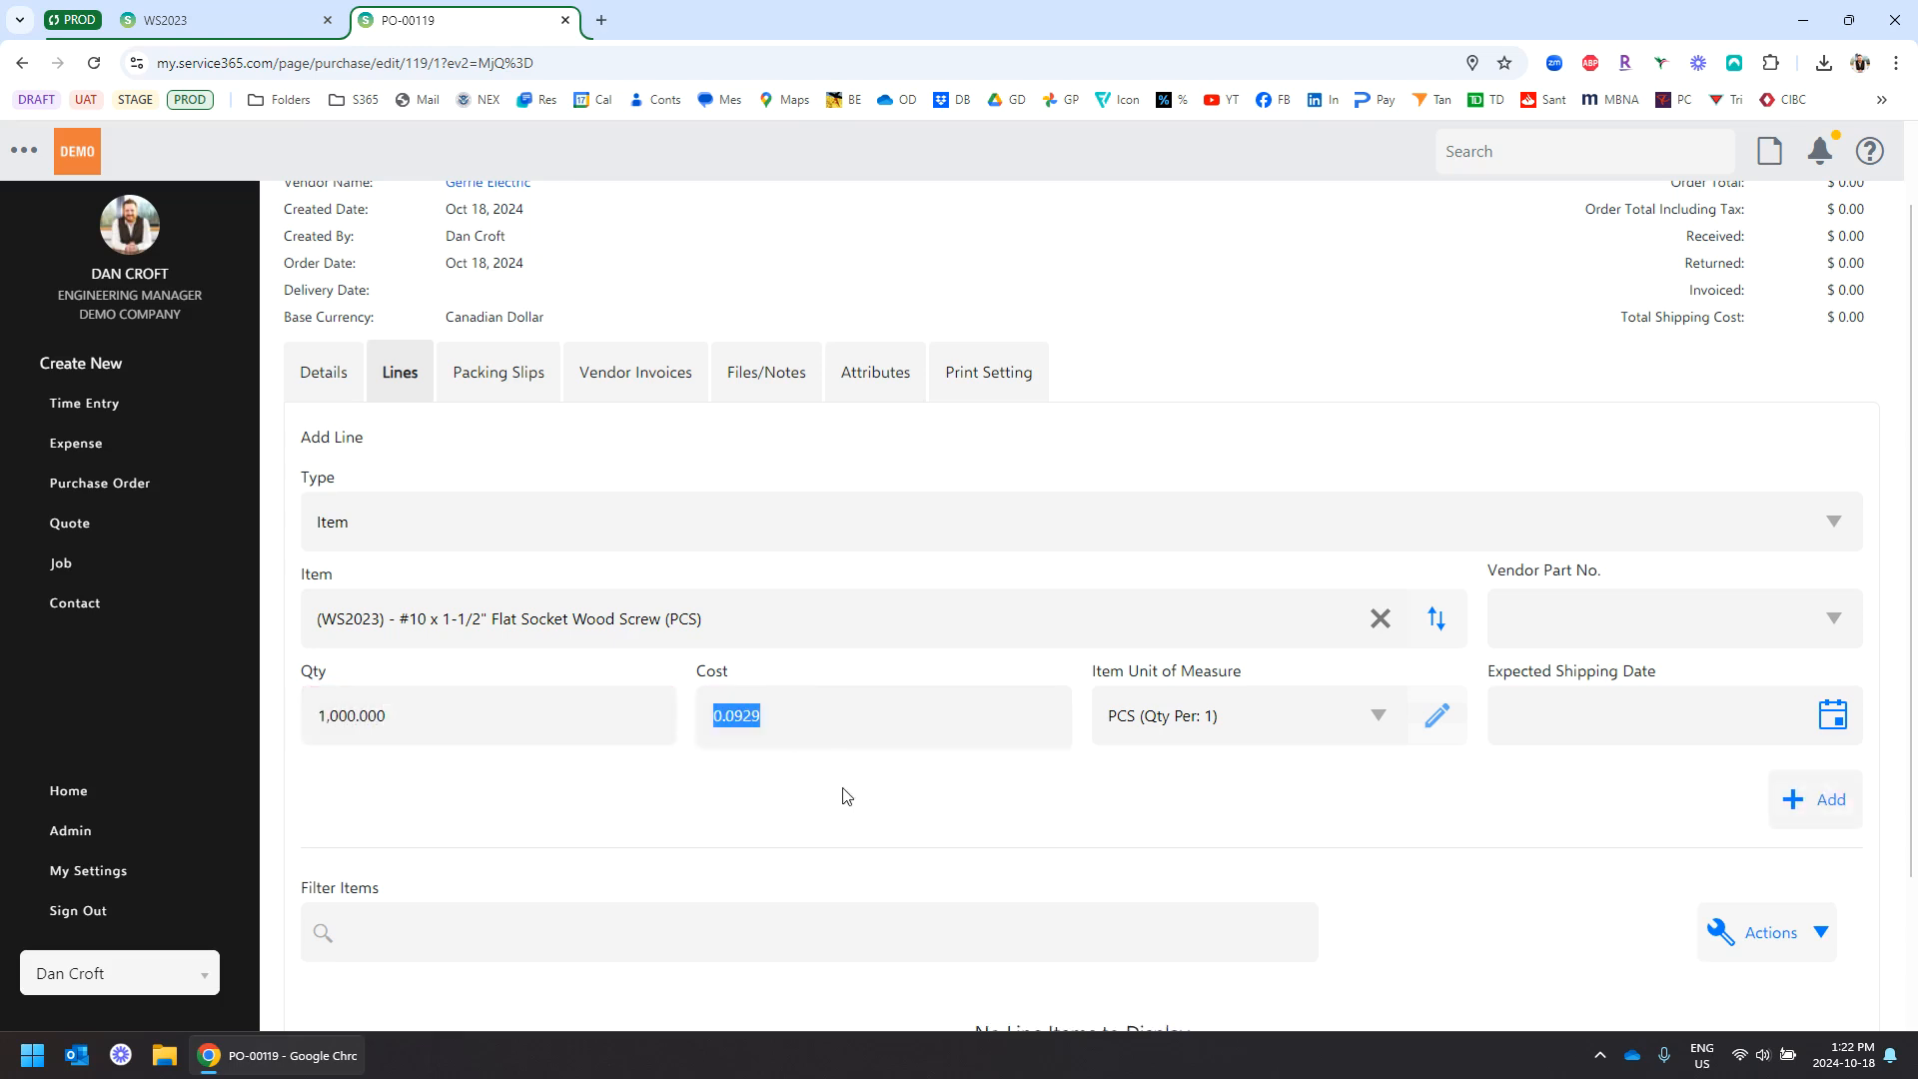
- Set the wood screw line's cost to 0.18 and add the line to the purchase order
text(0.09)
click(785, 715)
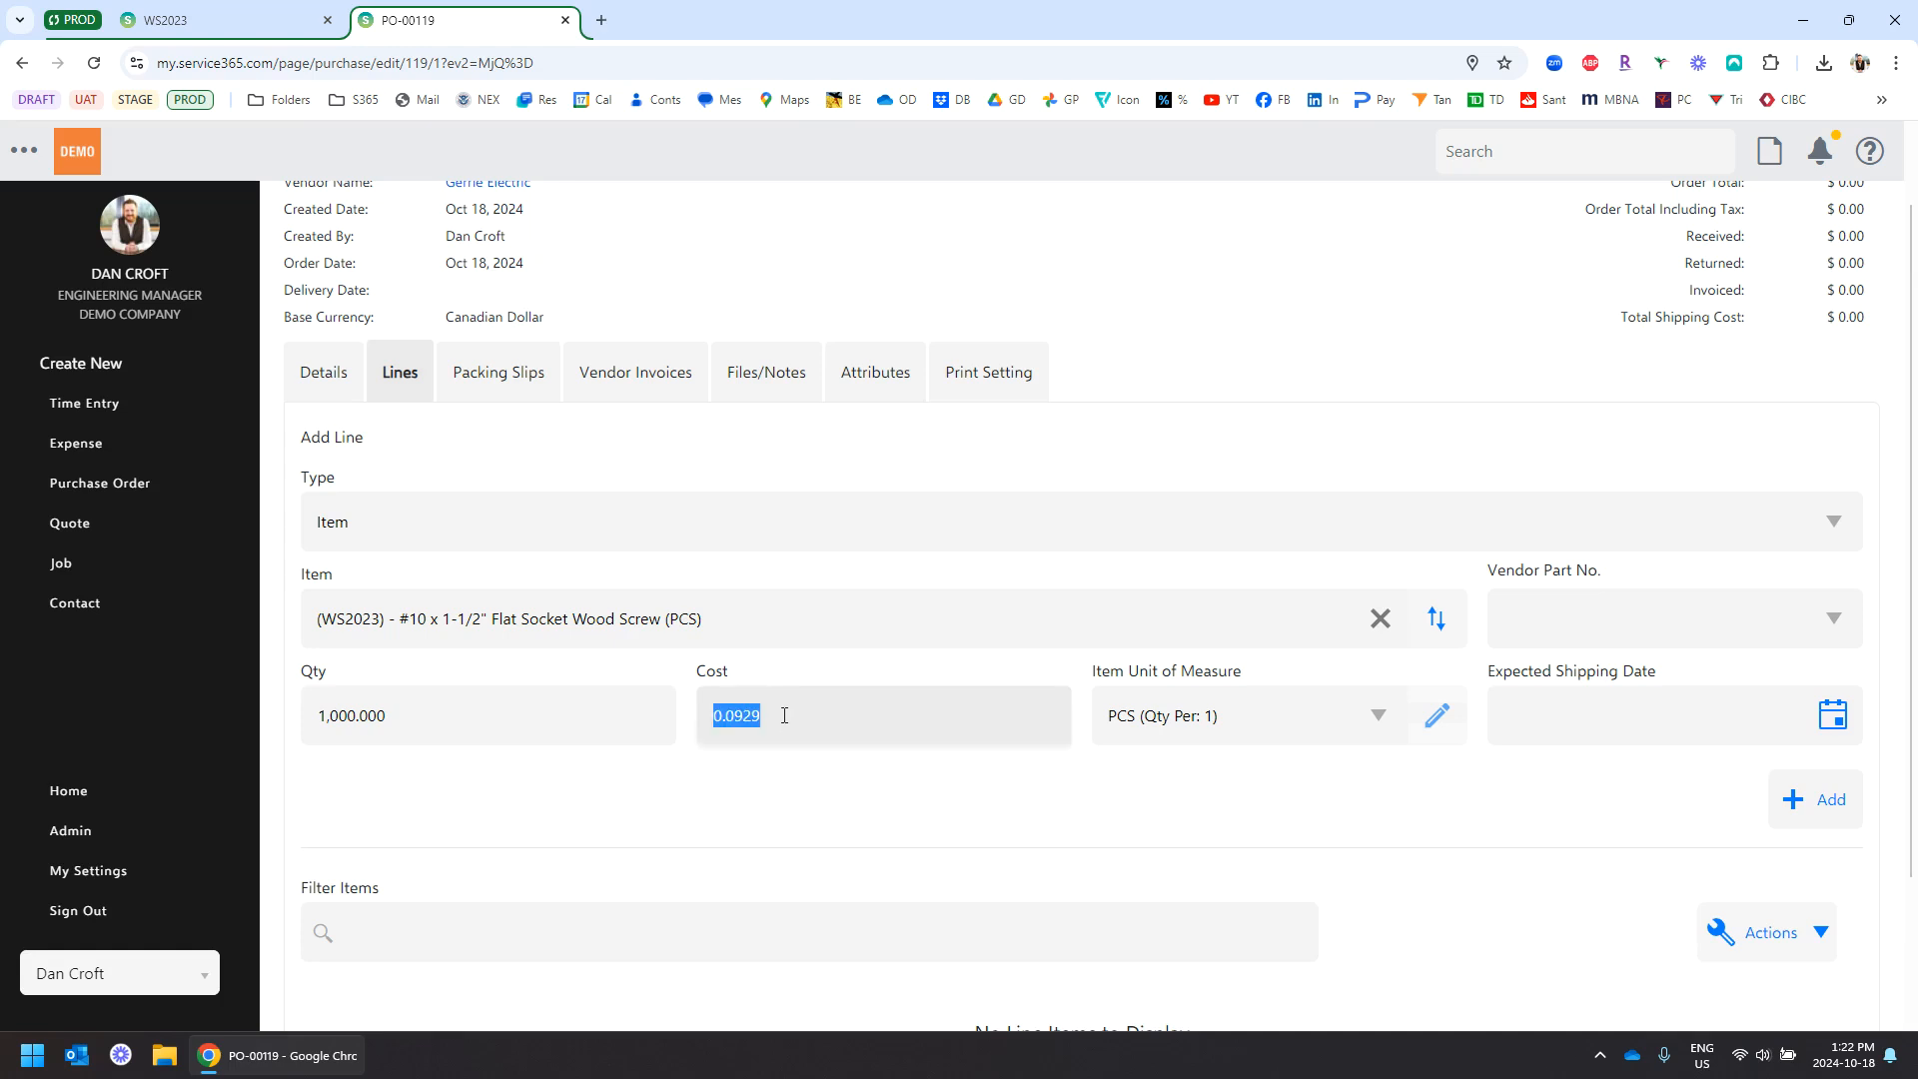
text(18)
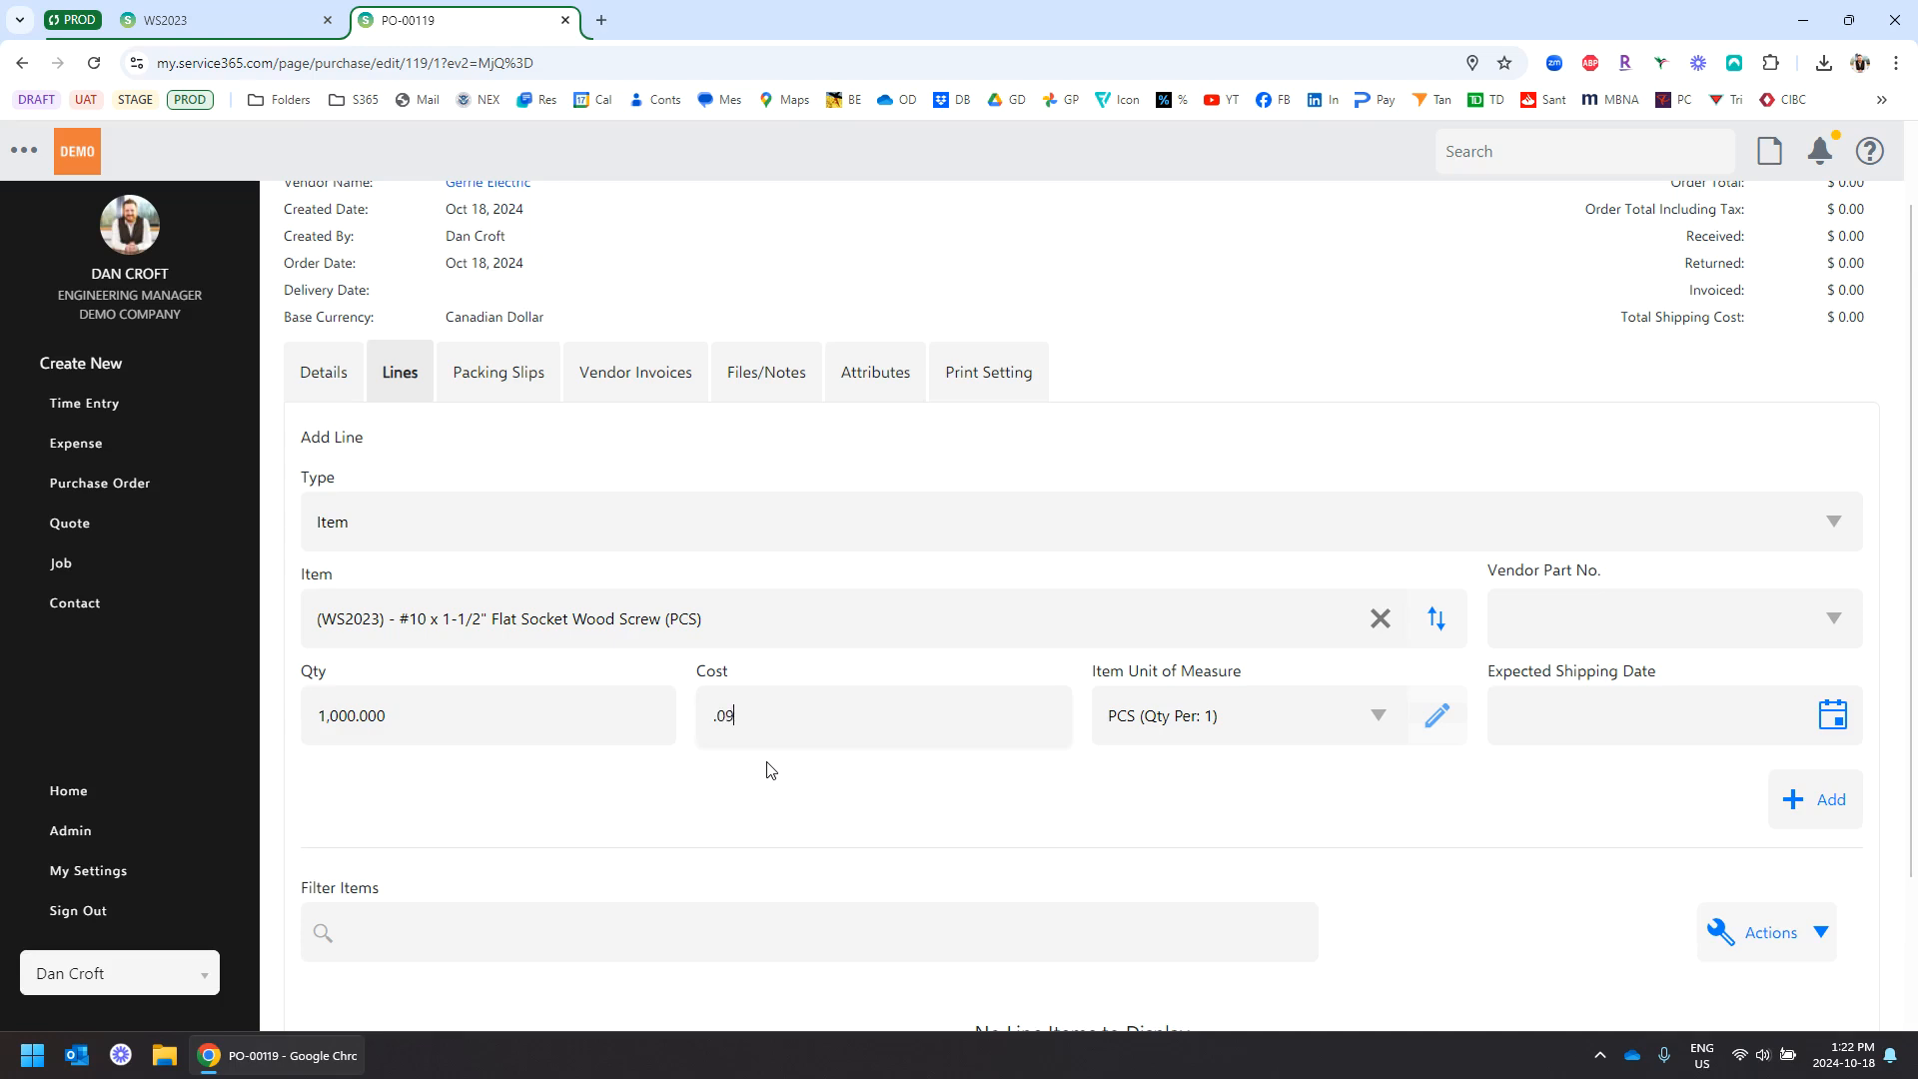
text(18)
click(770, 788)
click(1835, 800)
scroll(1014, 792, down, 1)
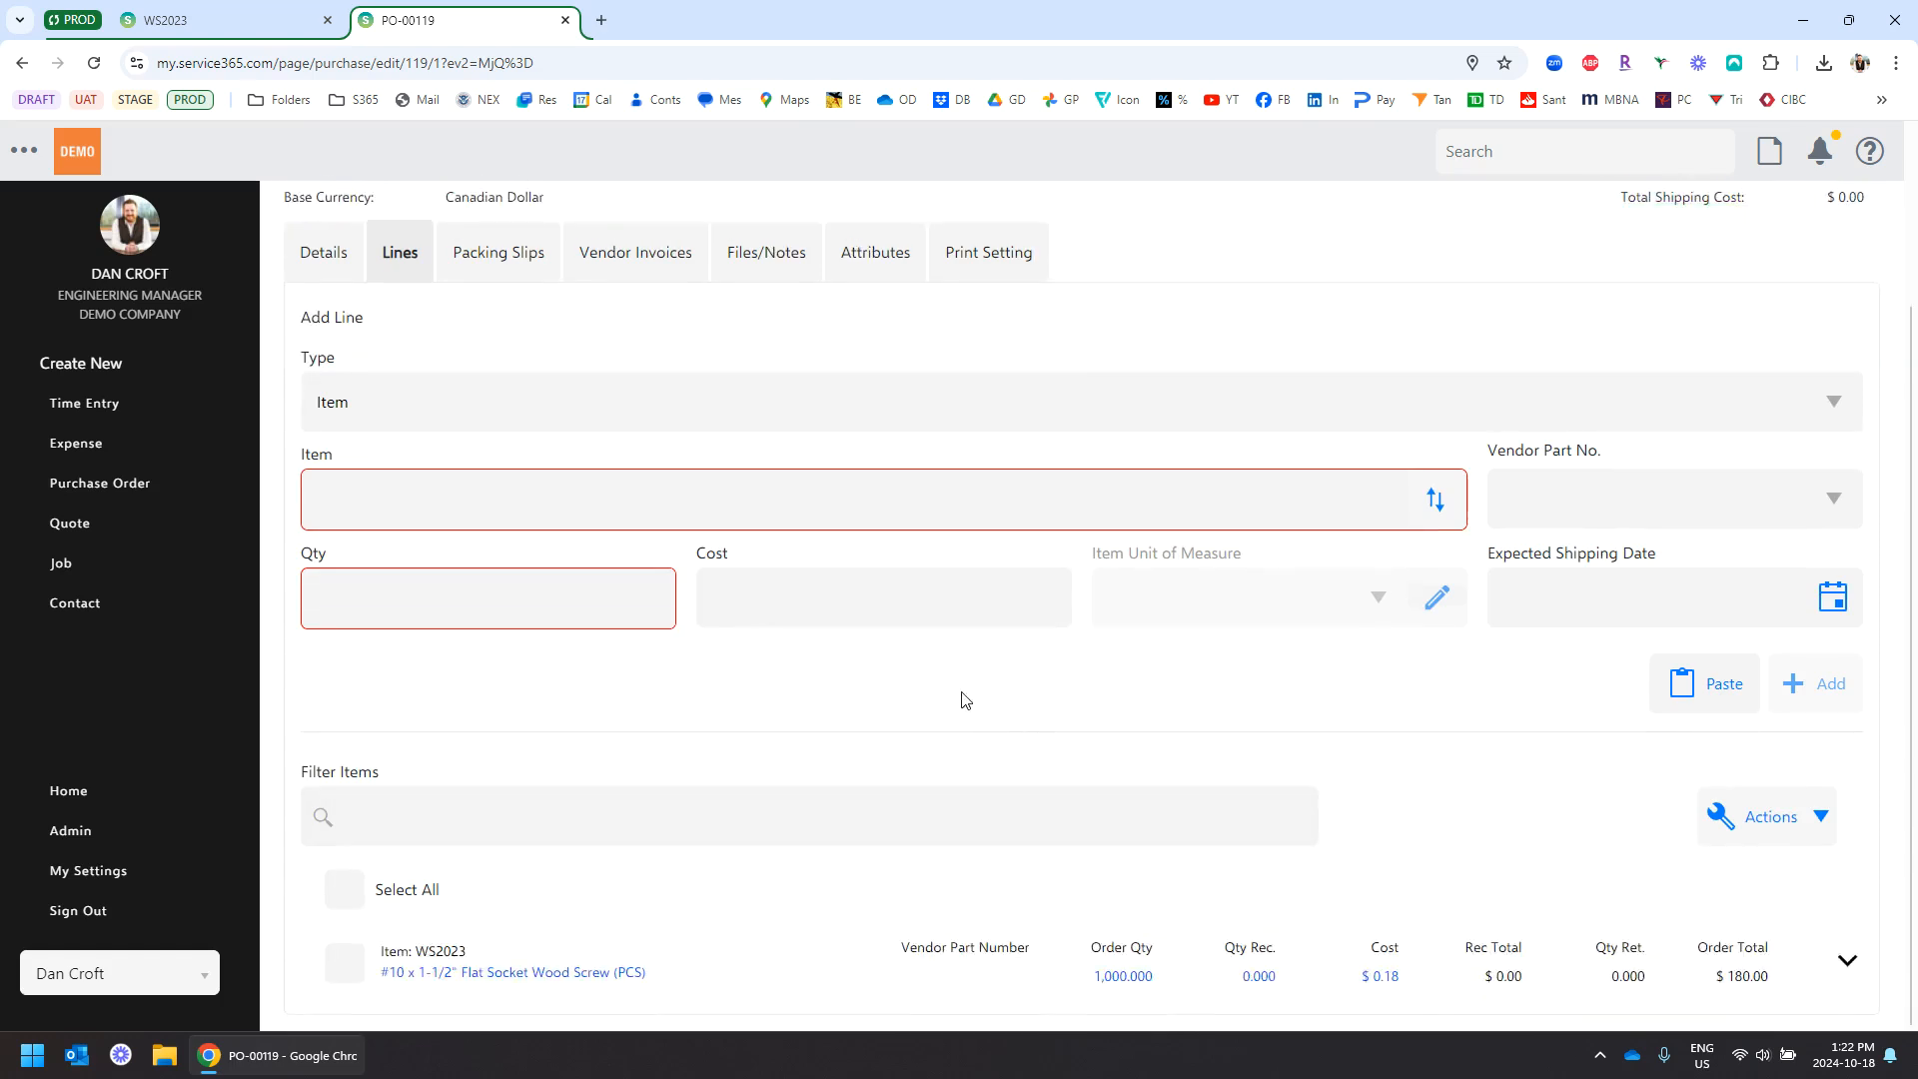
- Open the fluorescent T8 tombstone socket from the inventory list and copy its item number, TS1291
click(165, 20)
click(306, 244)
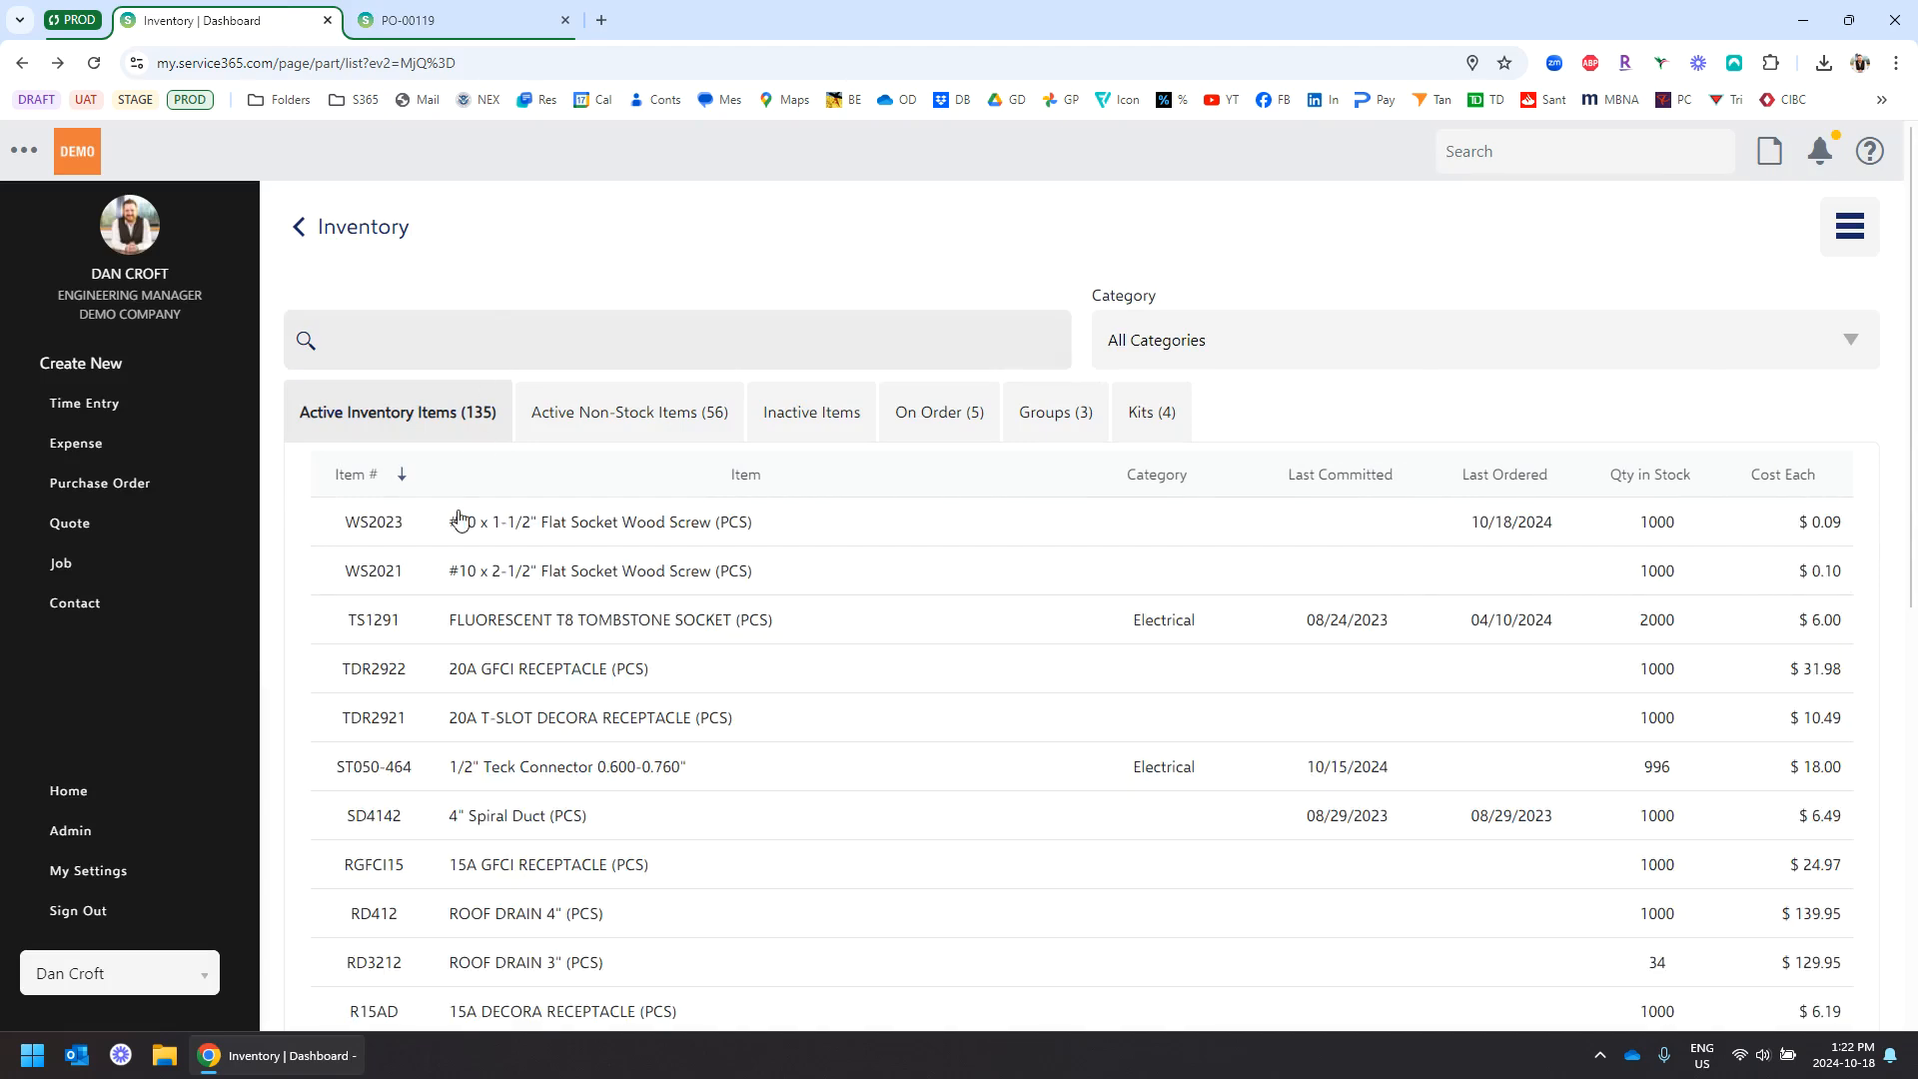
click(667, 621)
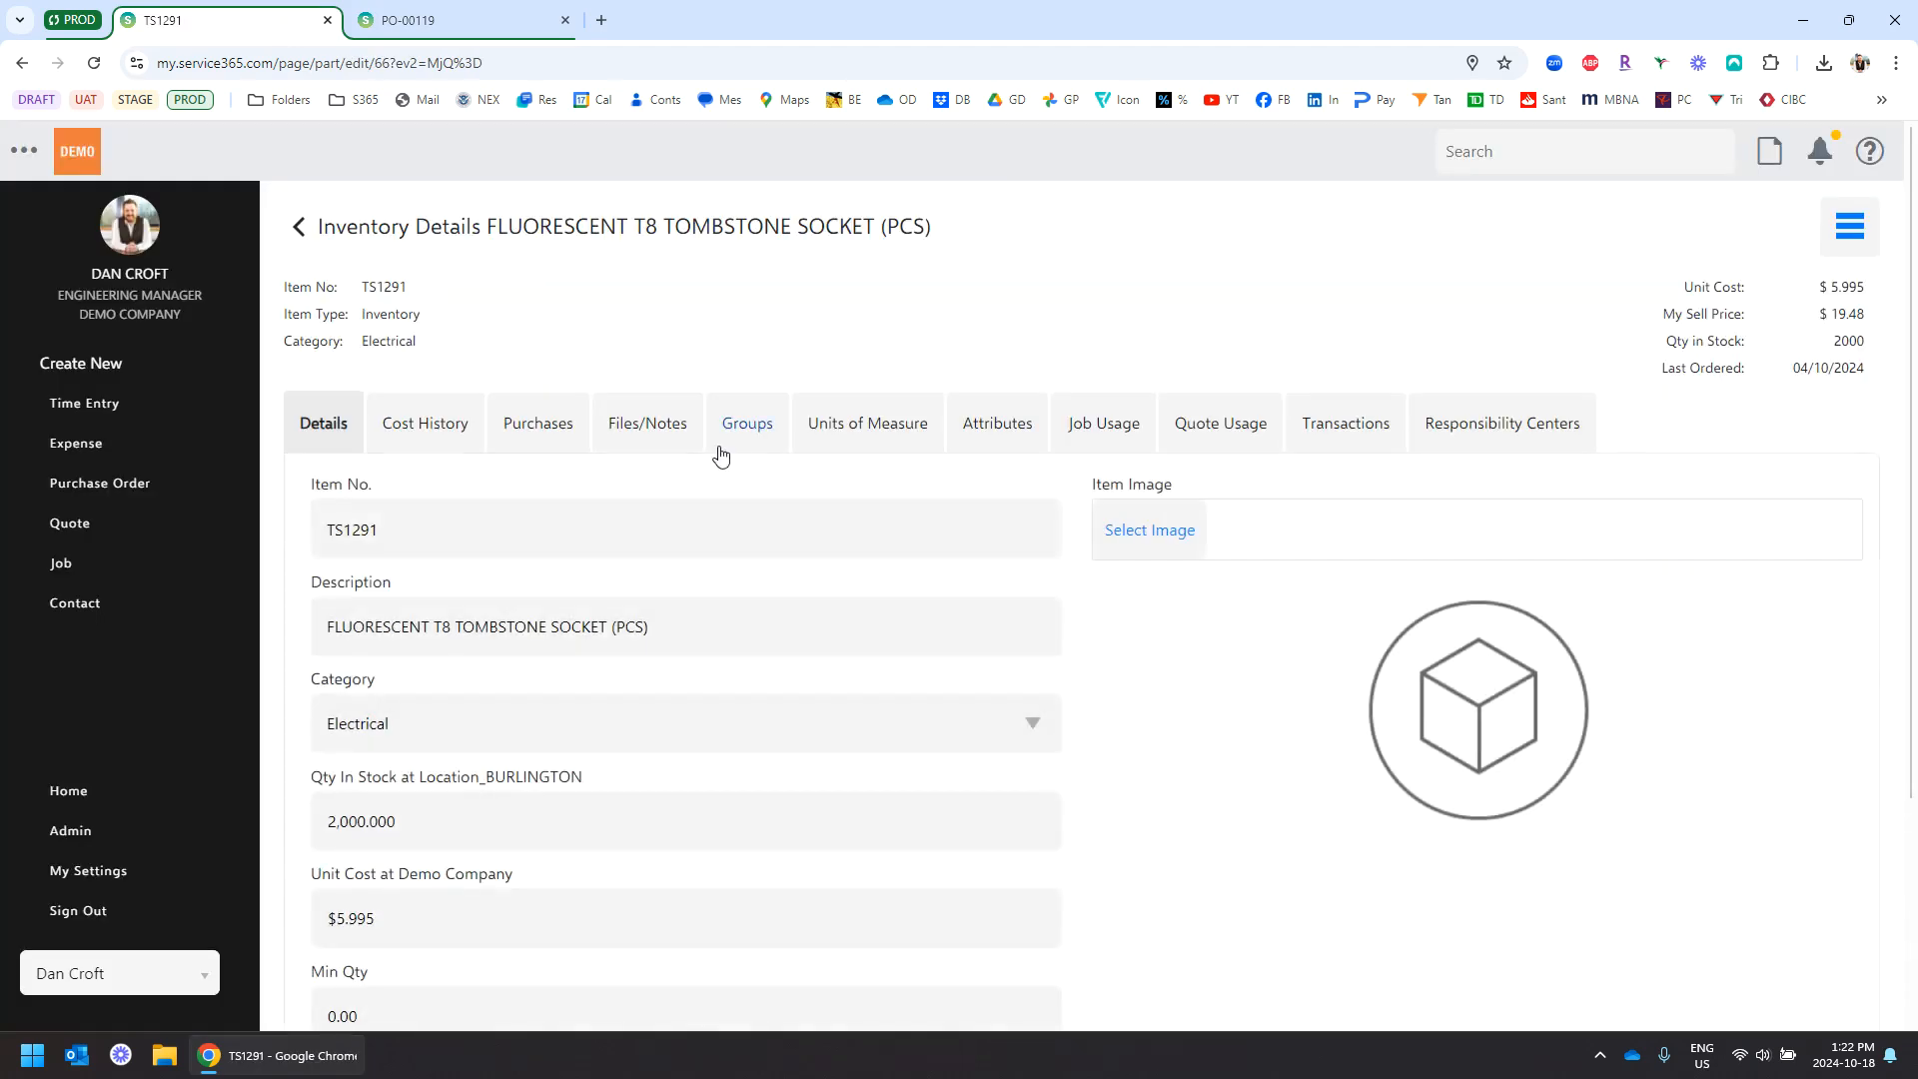
scroll(448, 640, down, 2)
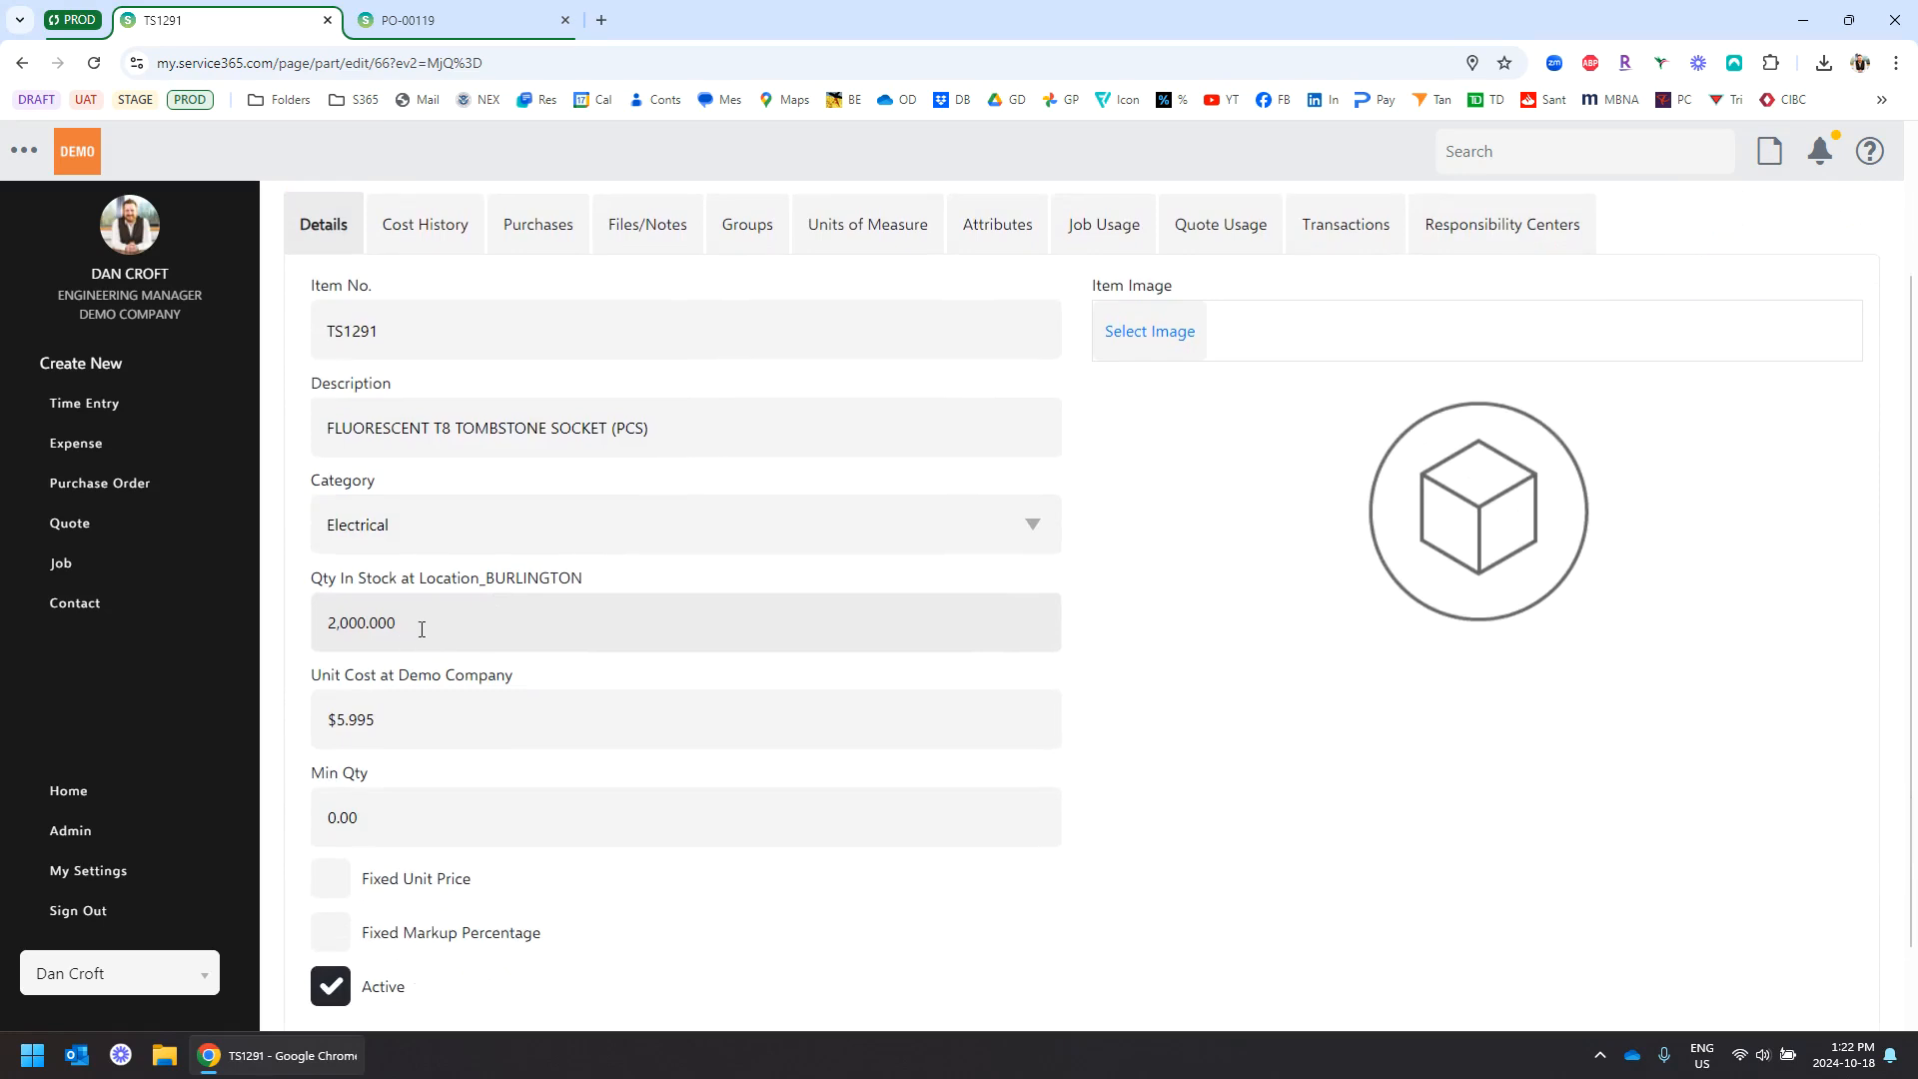
scroll(430, 630, up, 2)
double_click(411, 527)
key(ctrl+c)
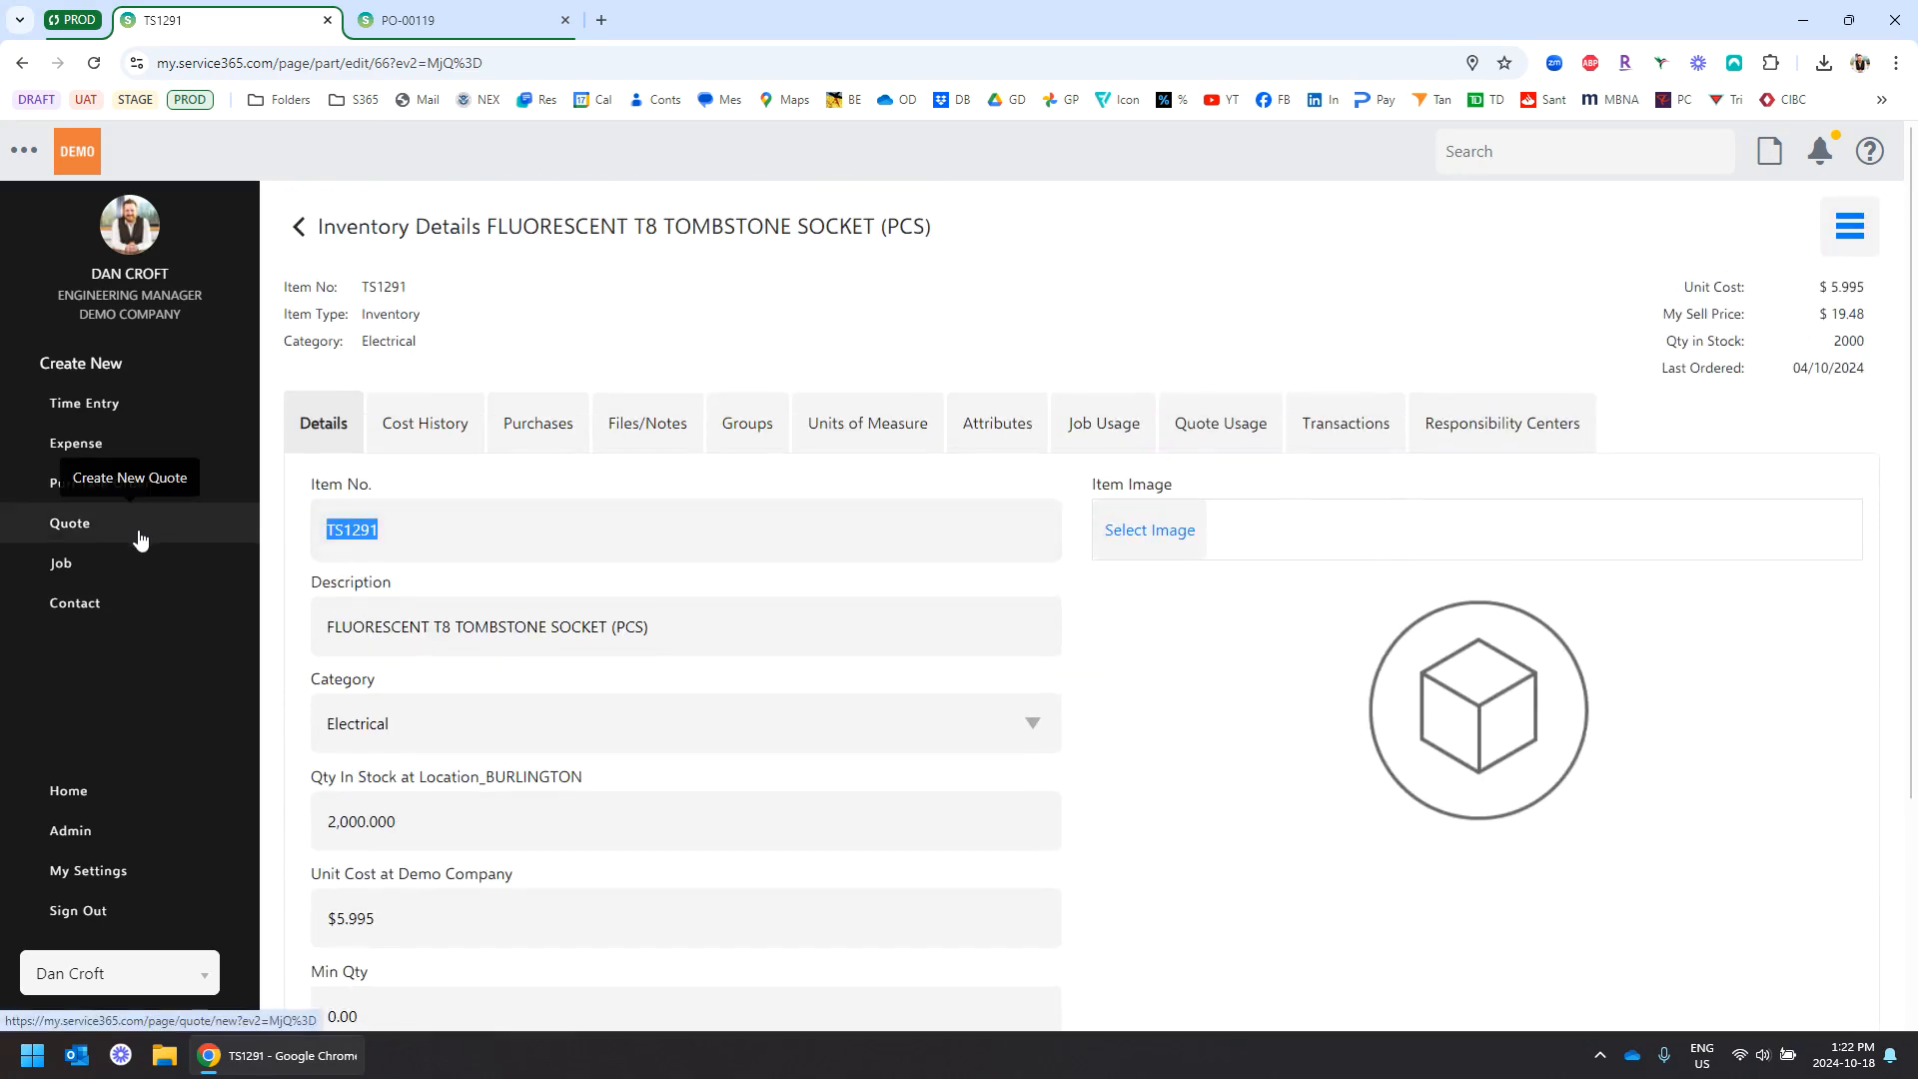
- Add a purchase order line for item TS1291, the fluorescent T8 tombstone socket, with quantity 500
key(ctrl+Tab)
click(434, 513)
key(ctrl+v)
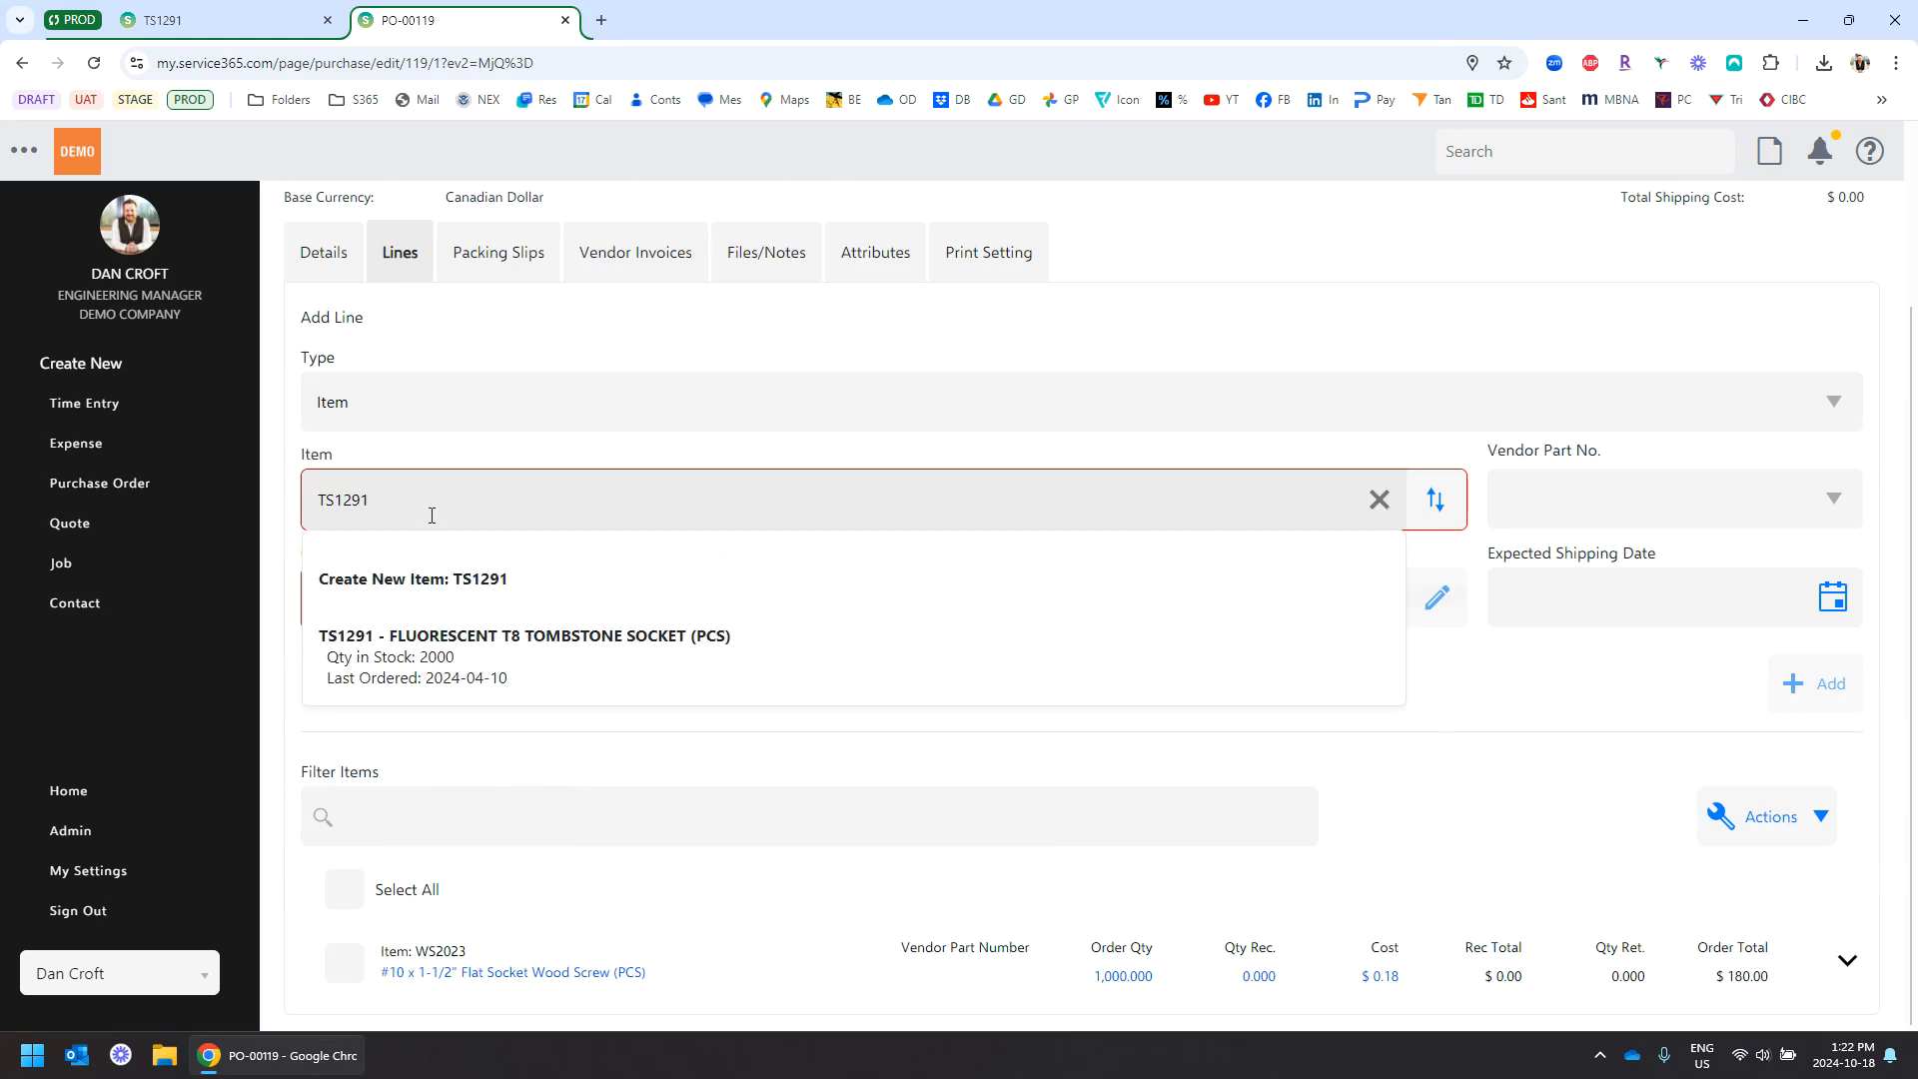
click(492, 664)
click(408, 606)
text(500)
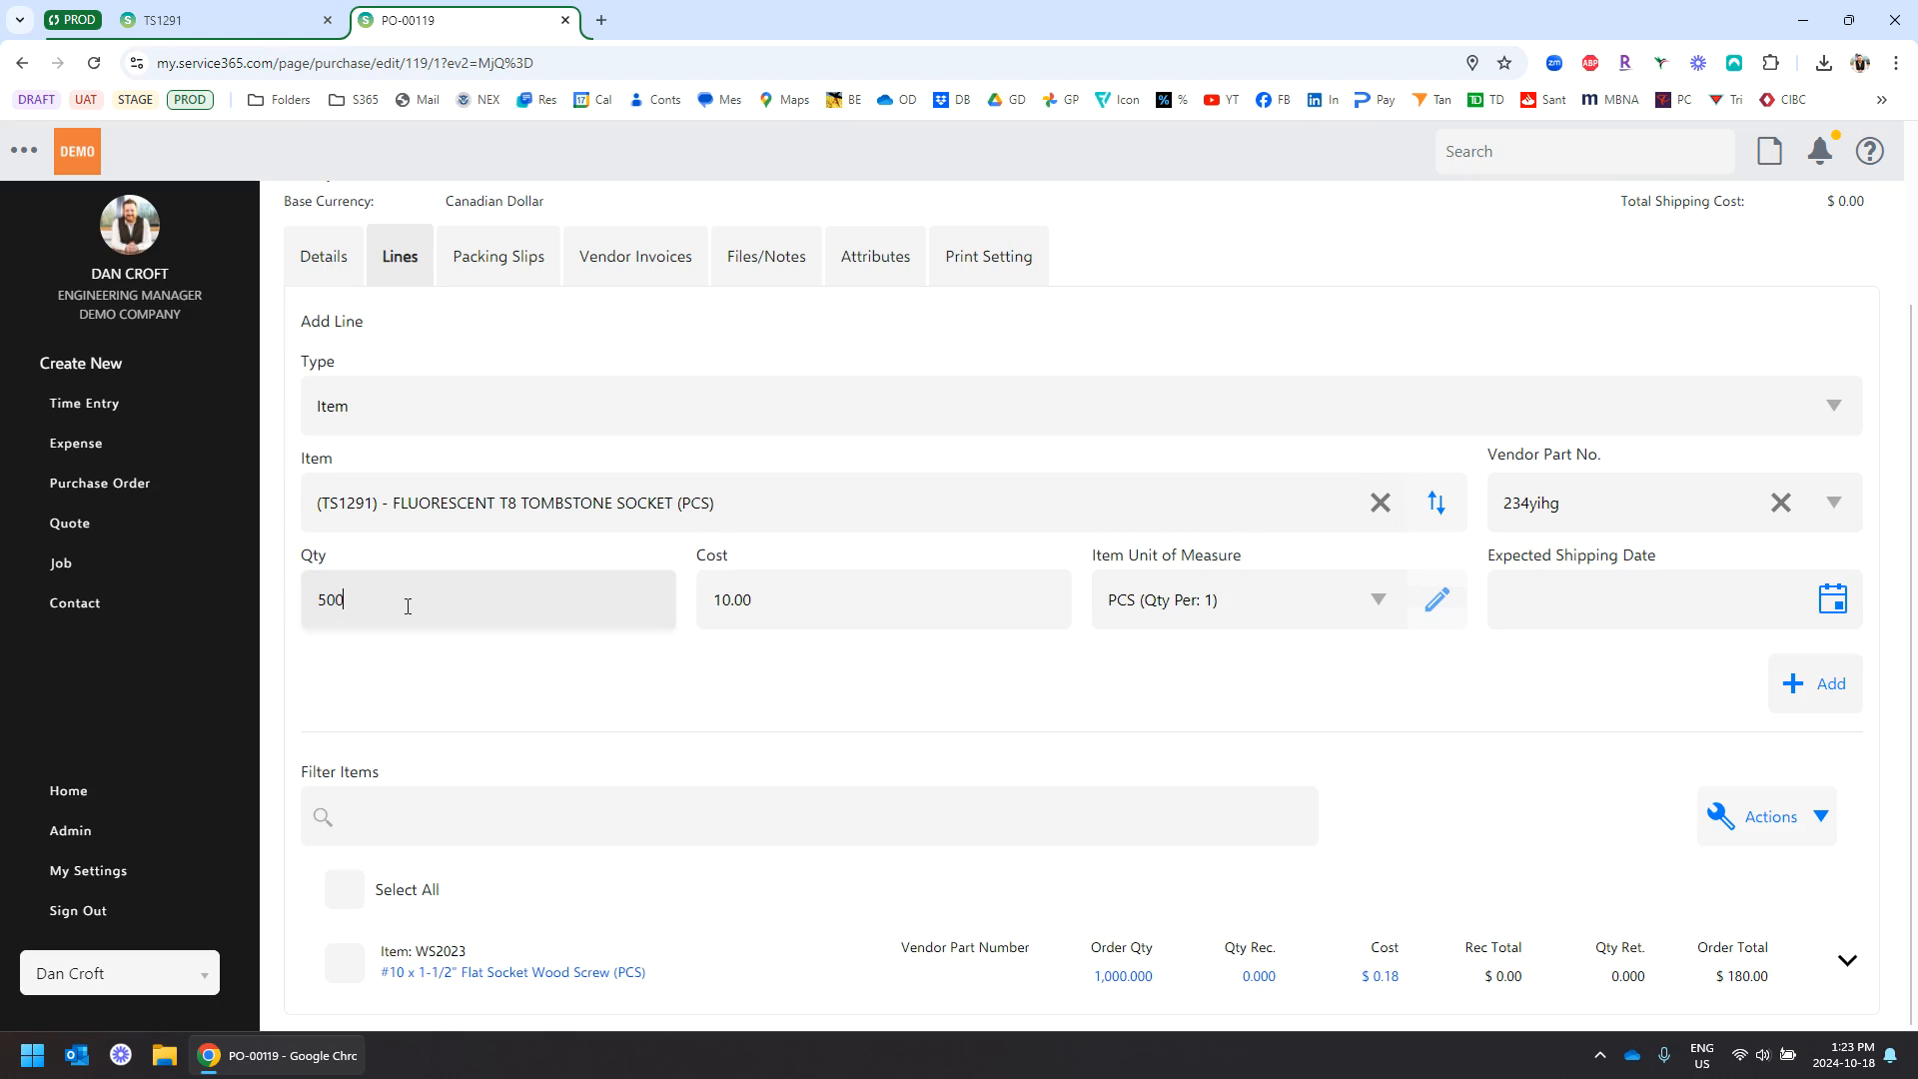
click(645, 667)
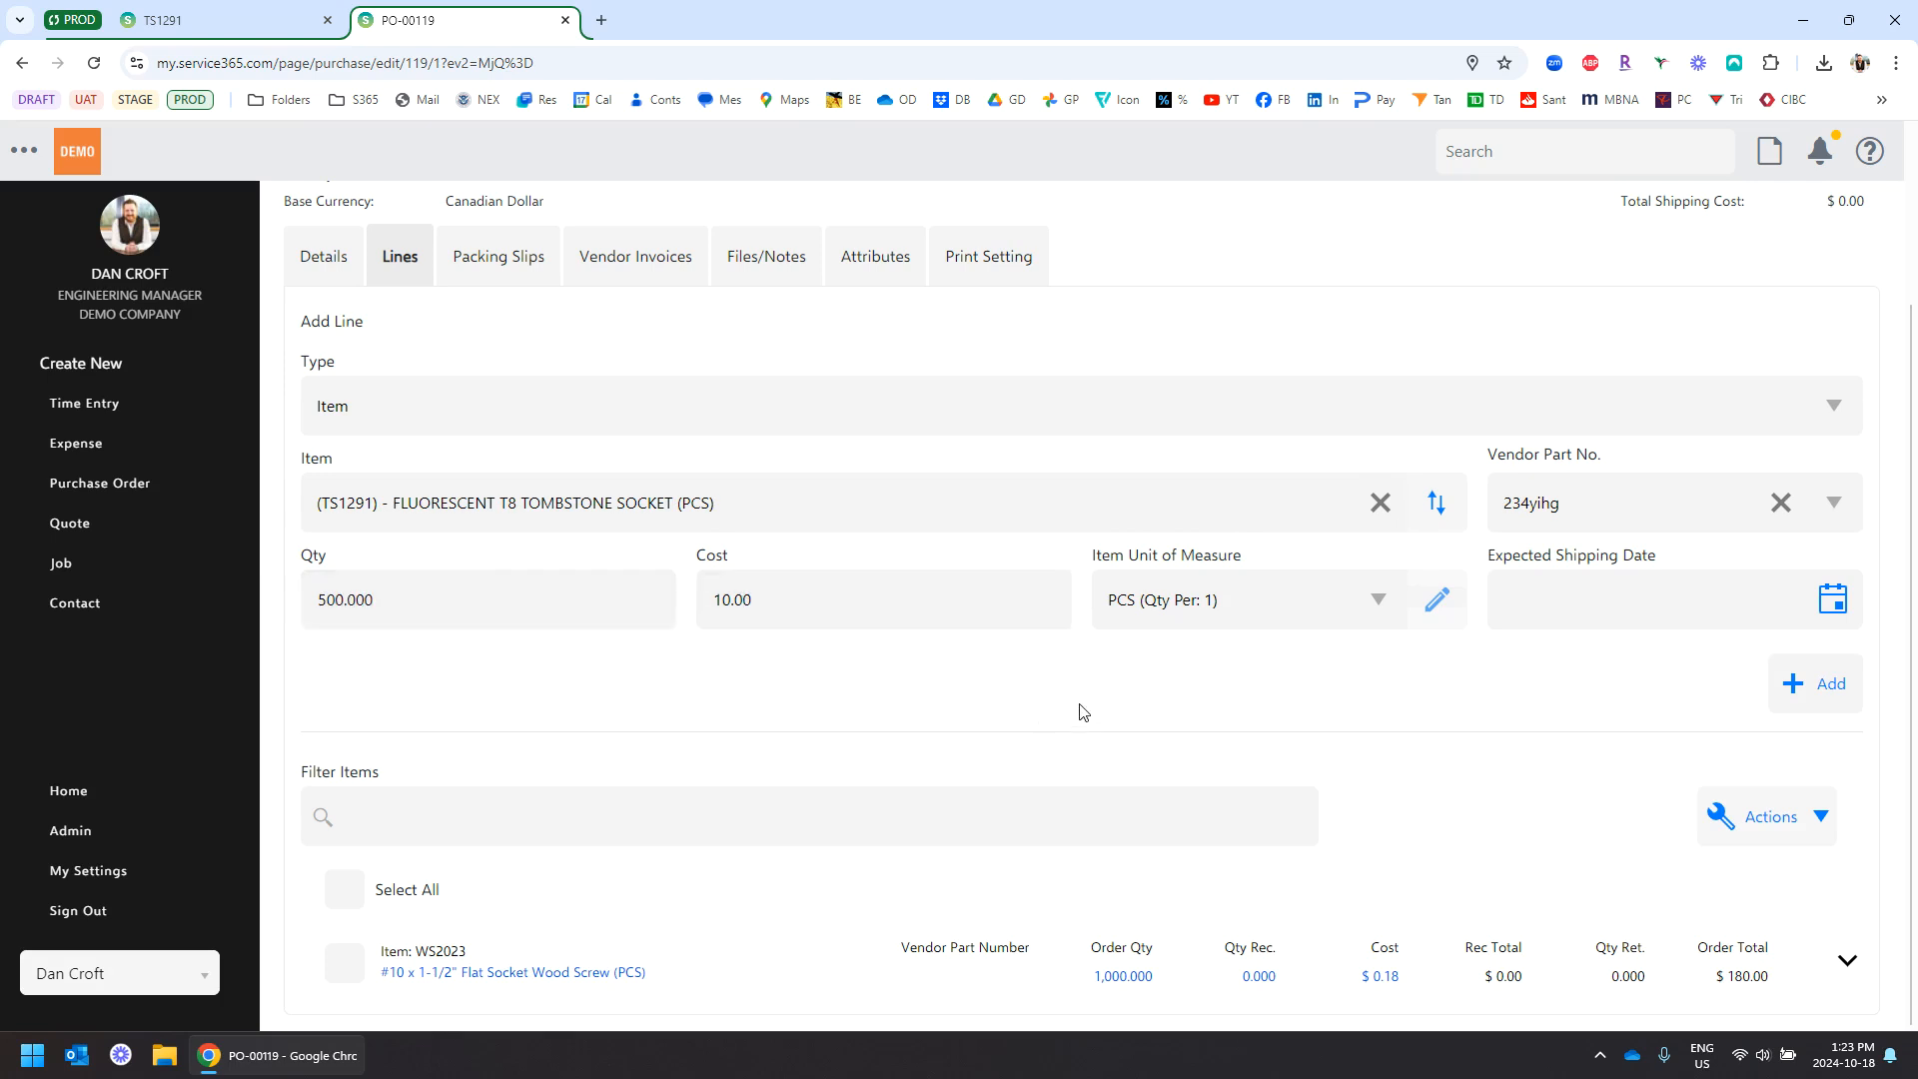
click(1841, 687)
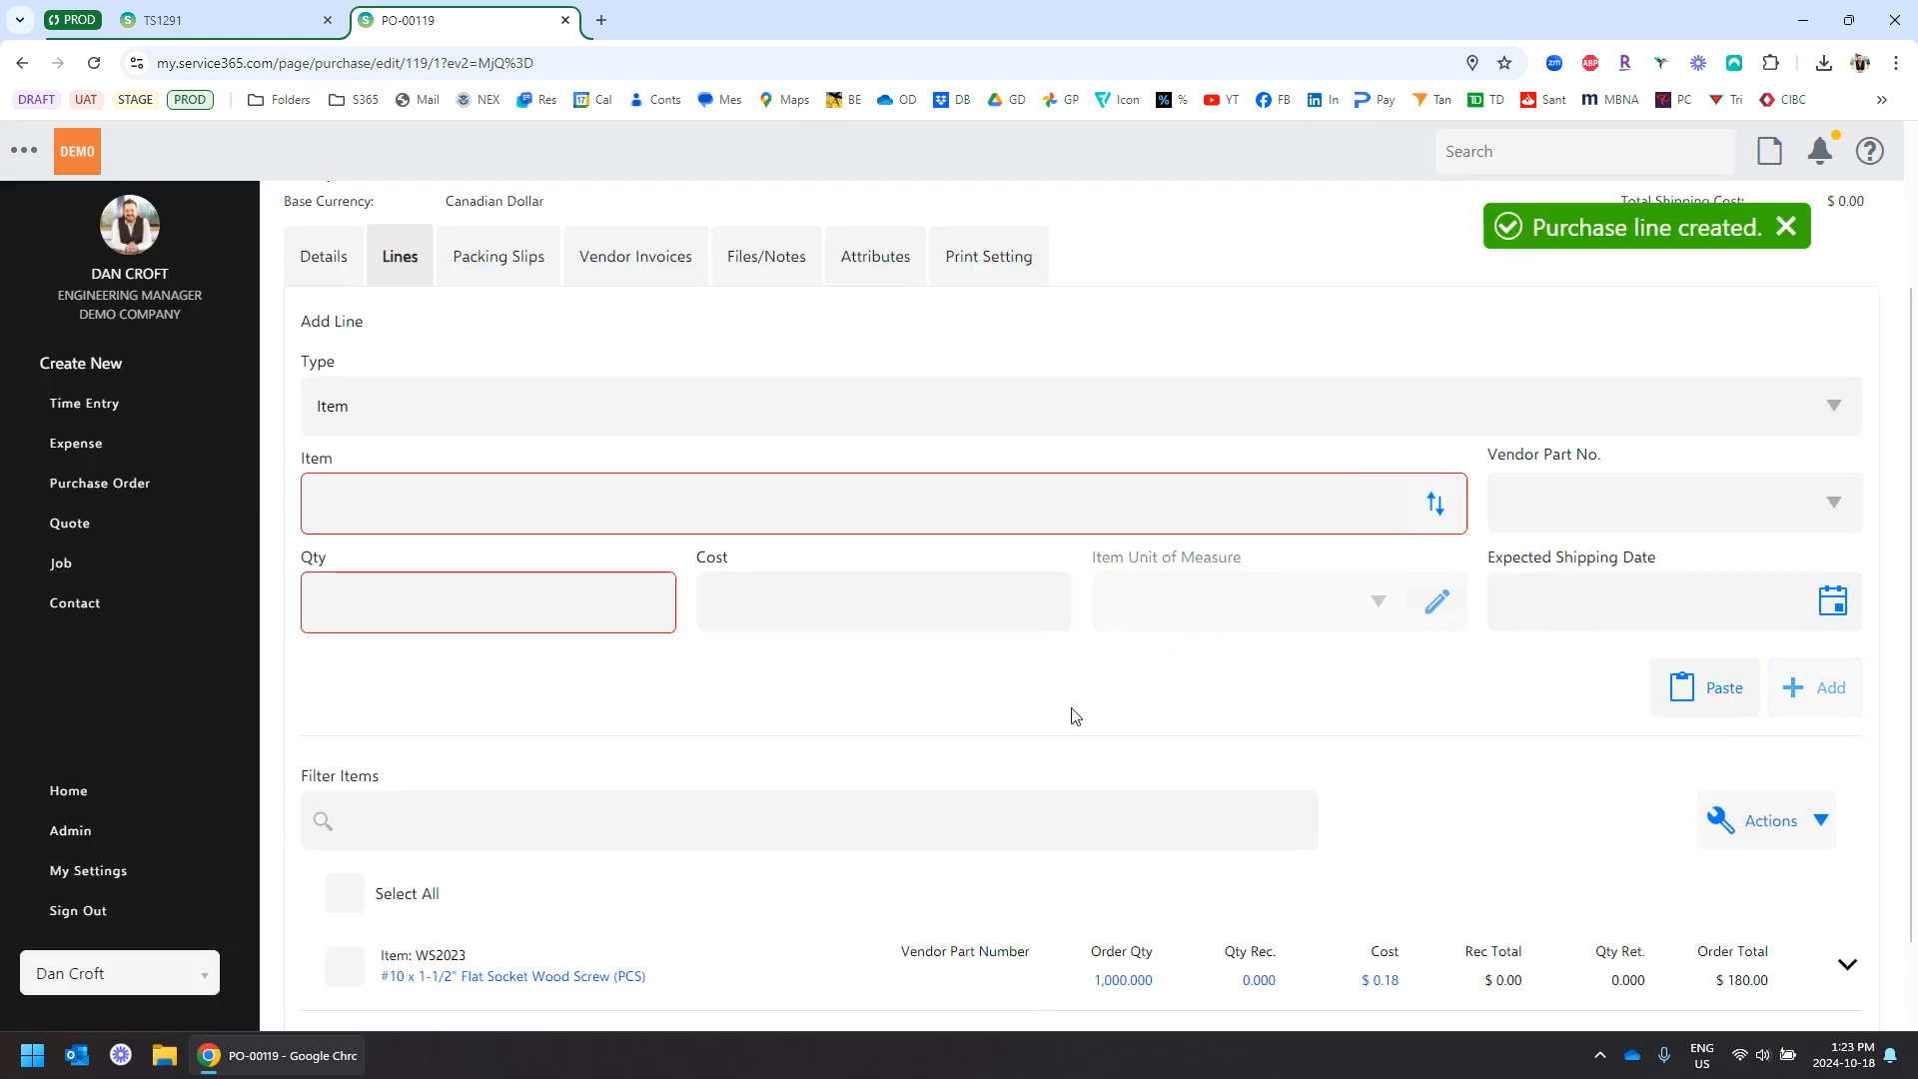
scroll(769, 704, down, 1)
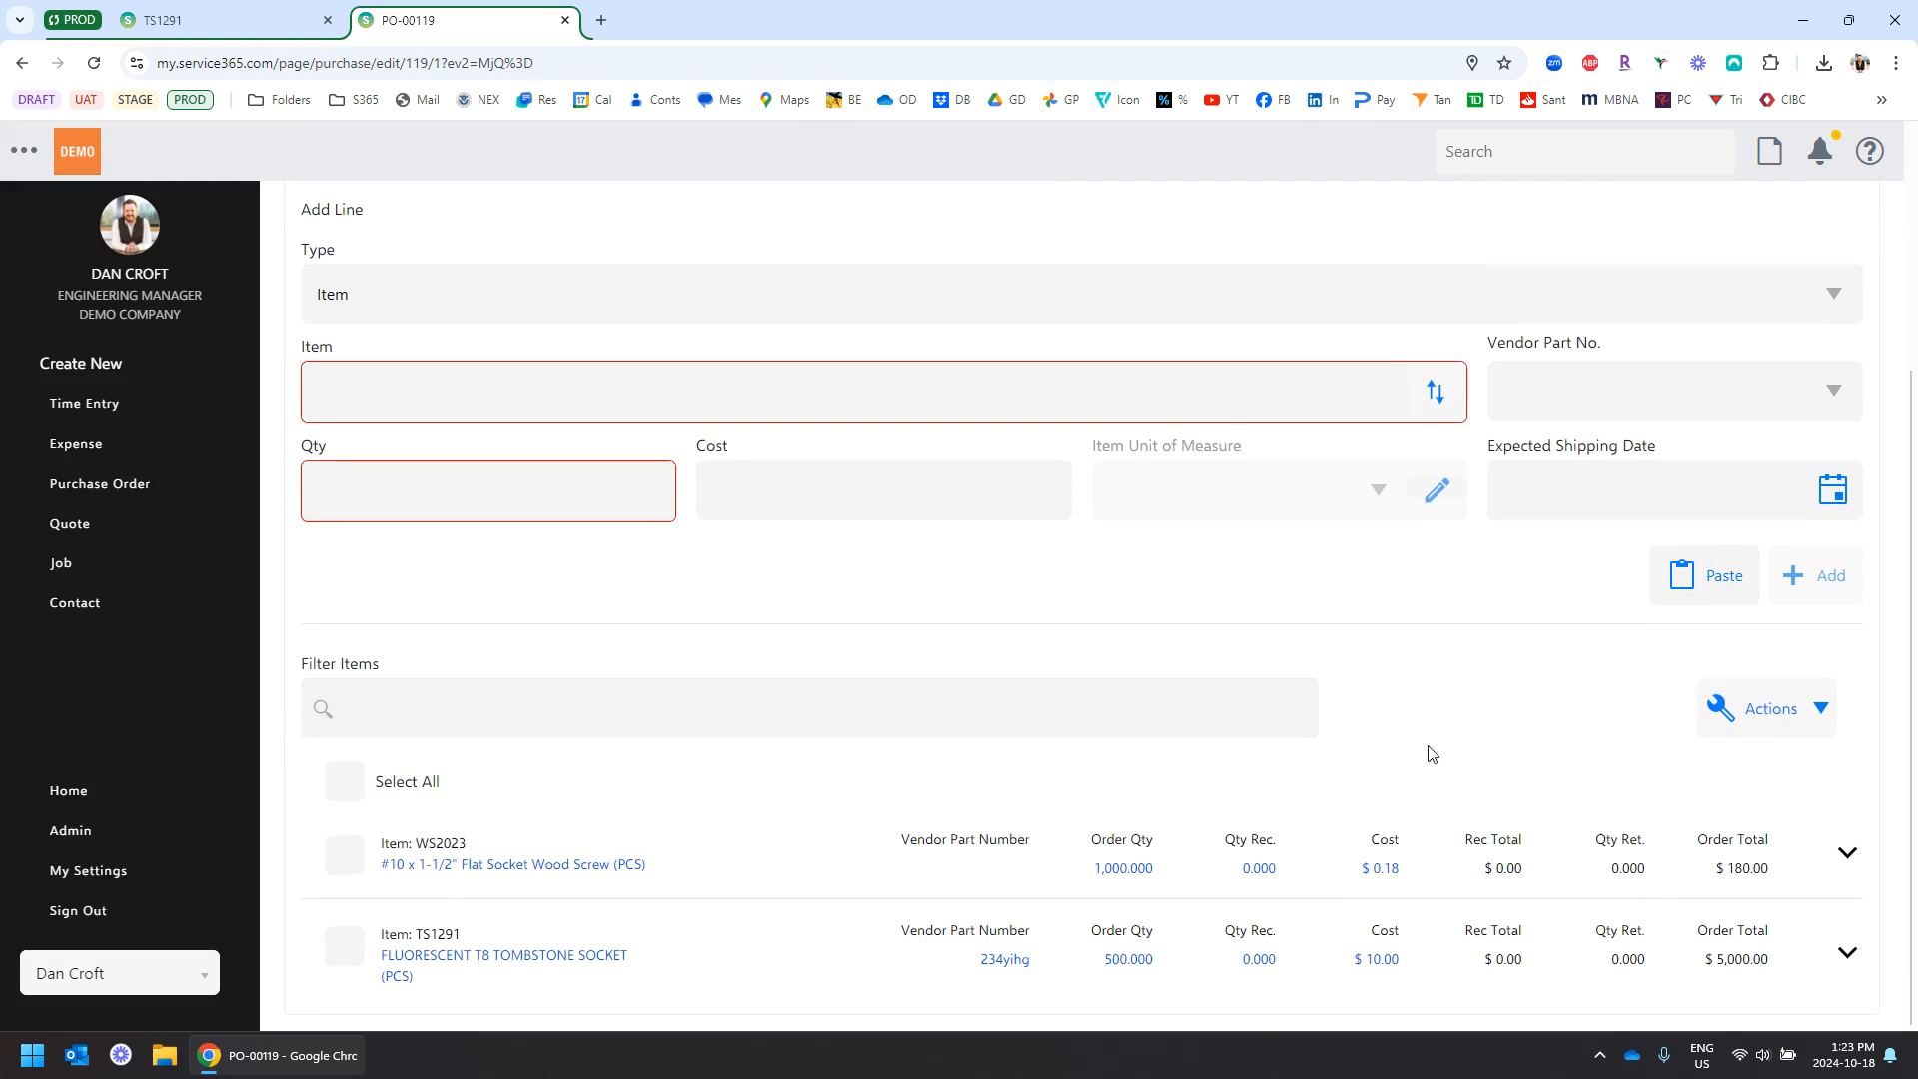
- Release the purchase order
scroll(1434, 751, up, 3)
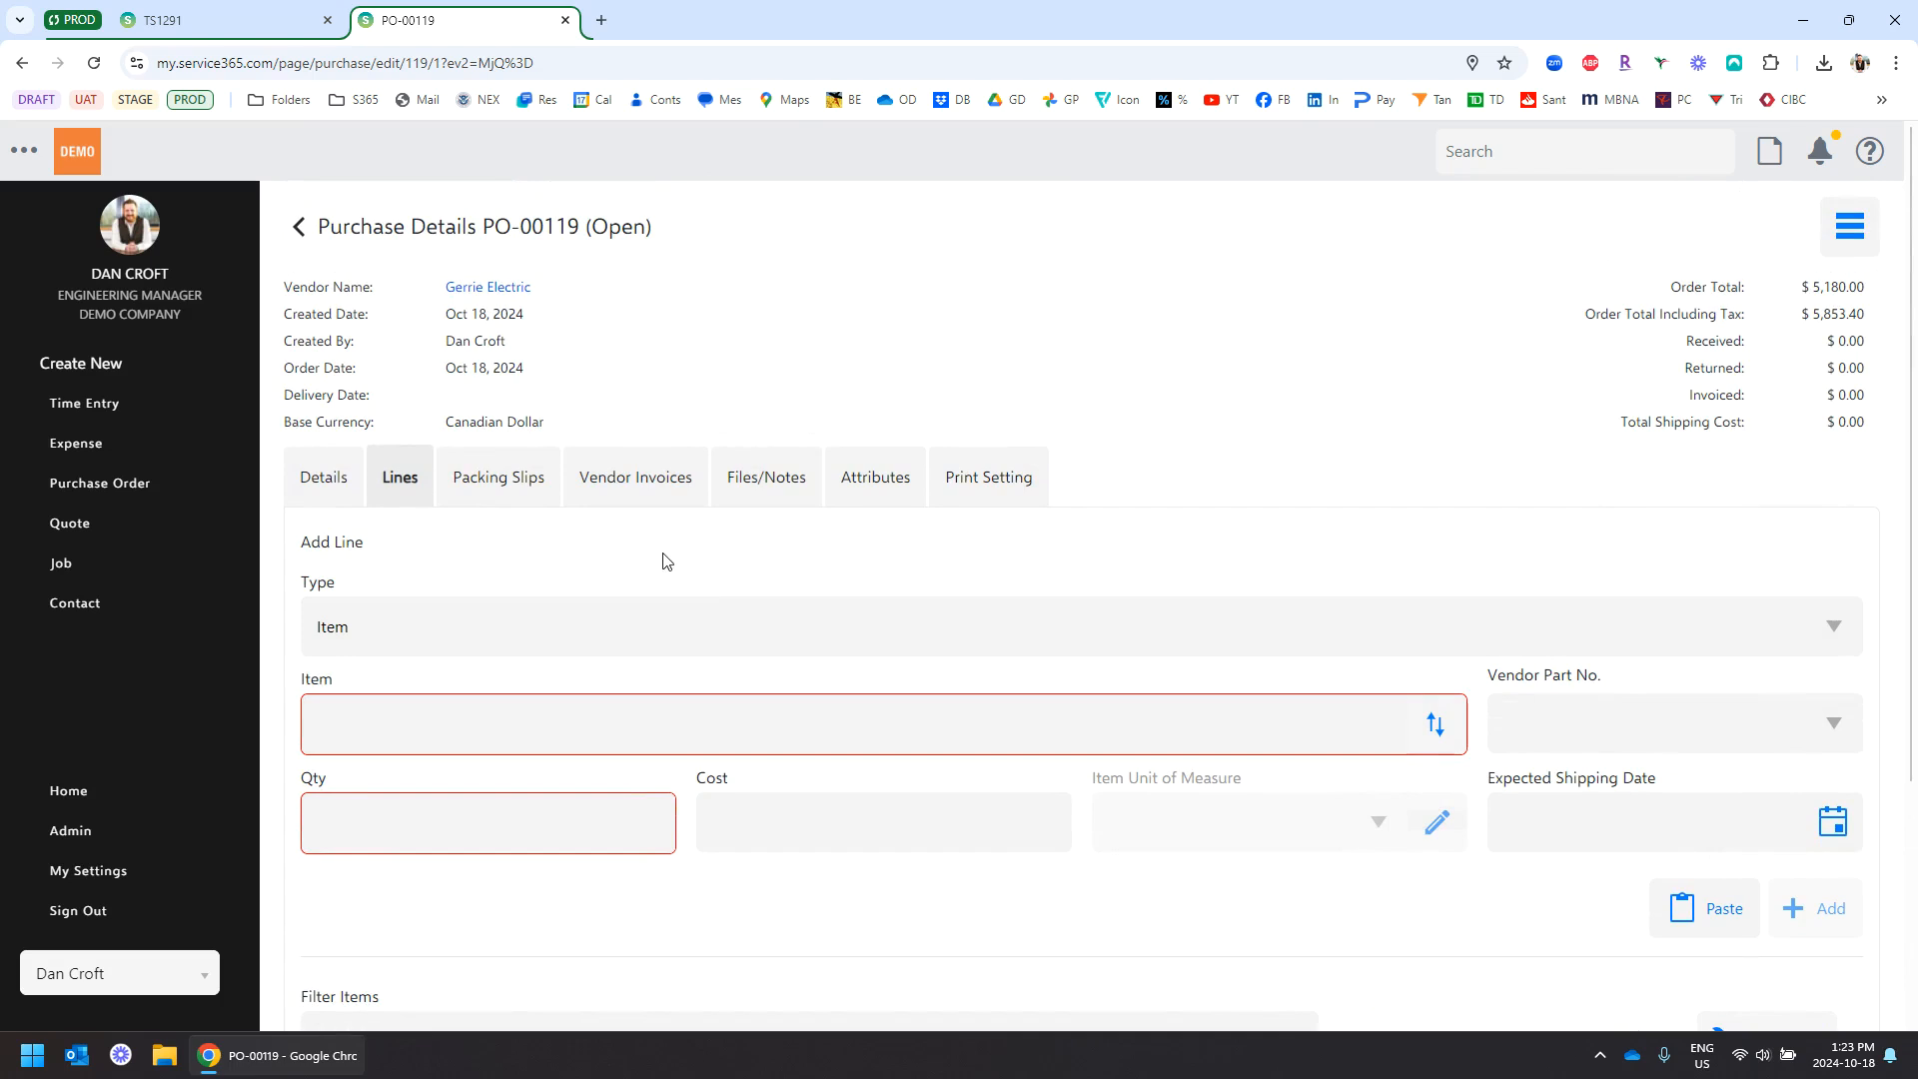
click(1848, 228)
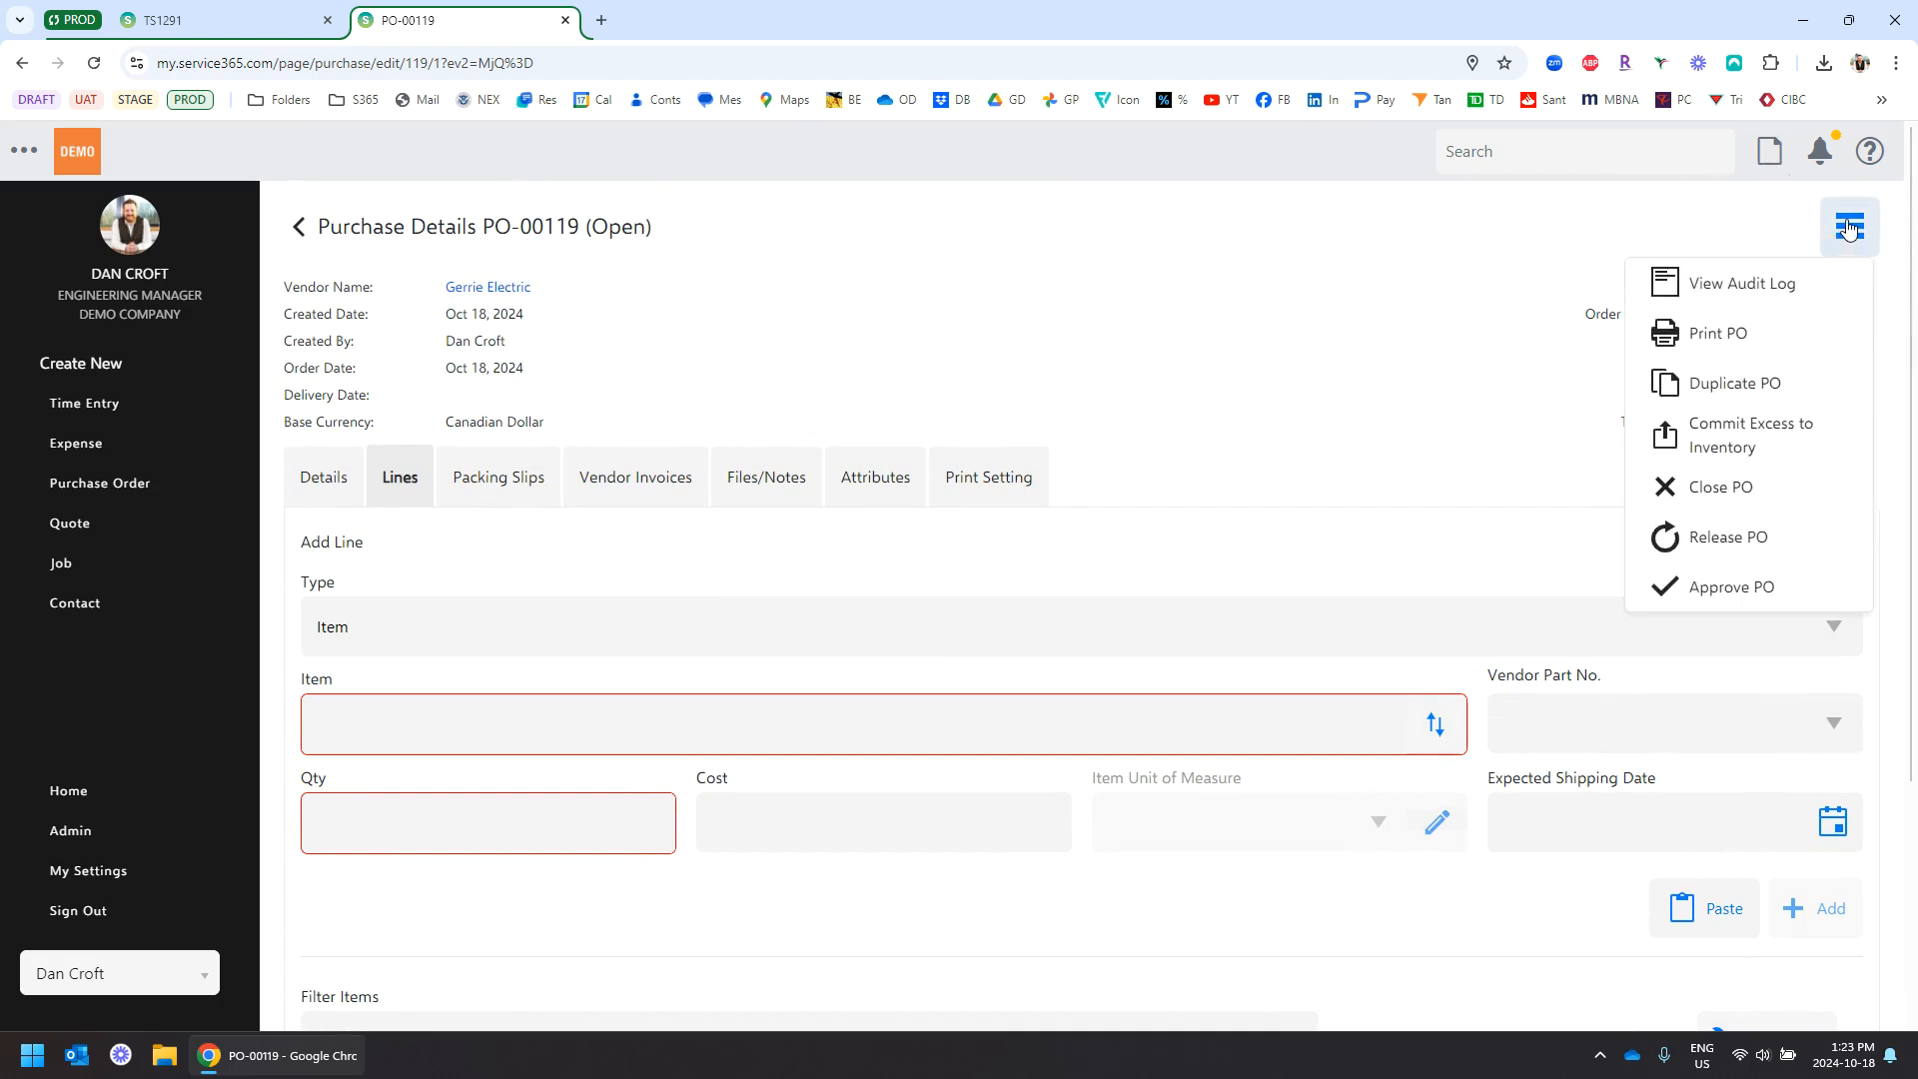
click(1728, 544)
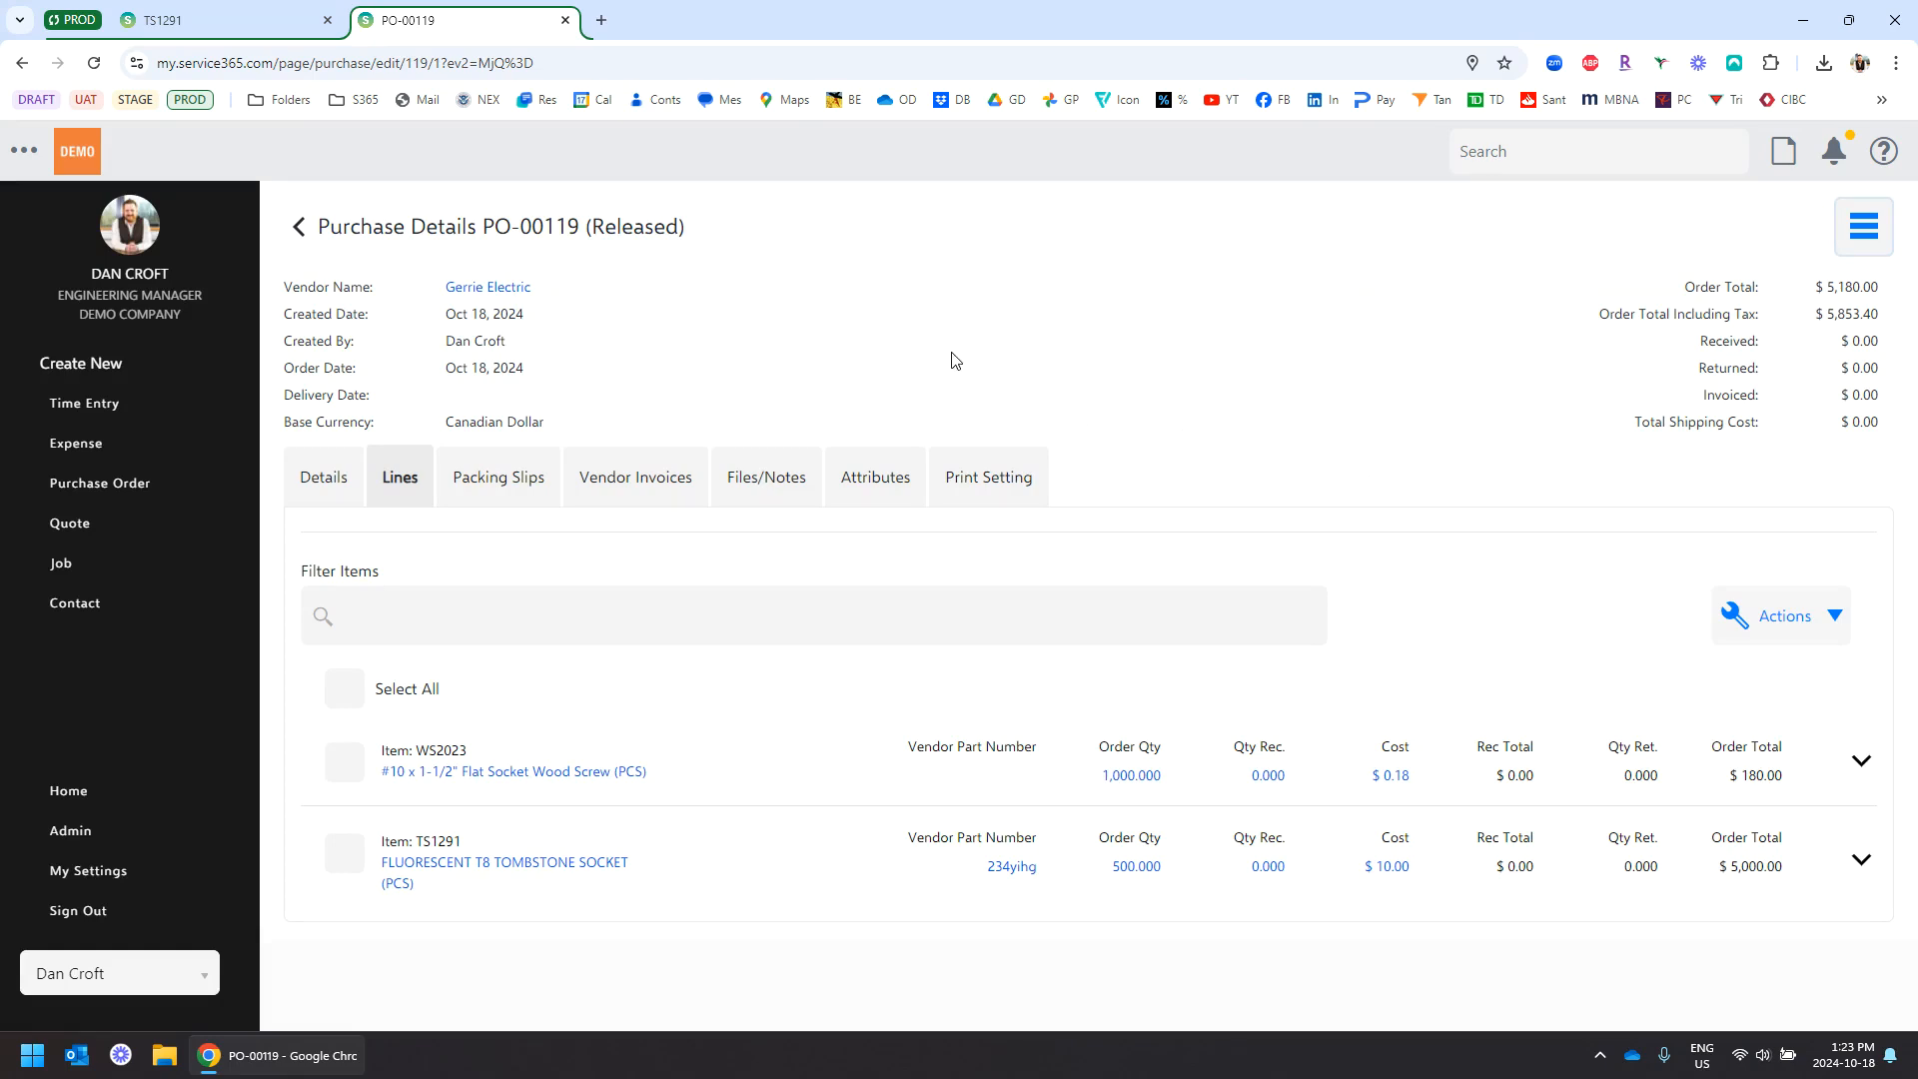
- Open the purchase order's print preview and review its header, delivery information and line items
click(1862, 228)
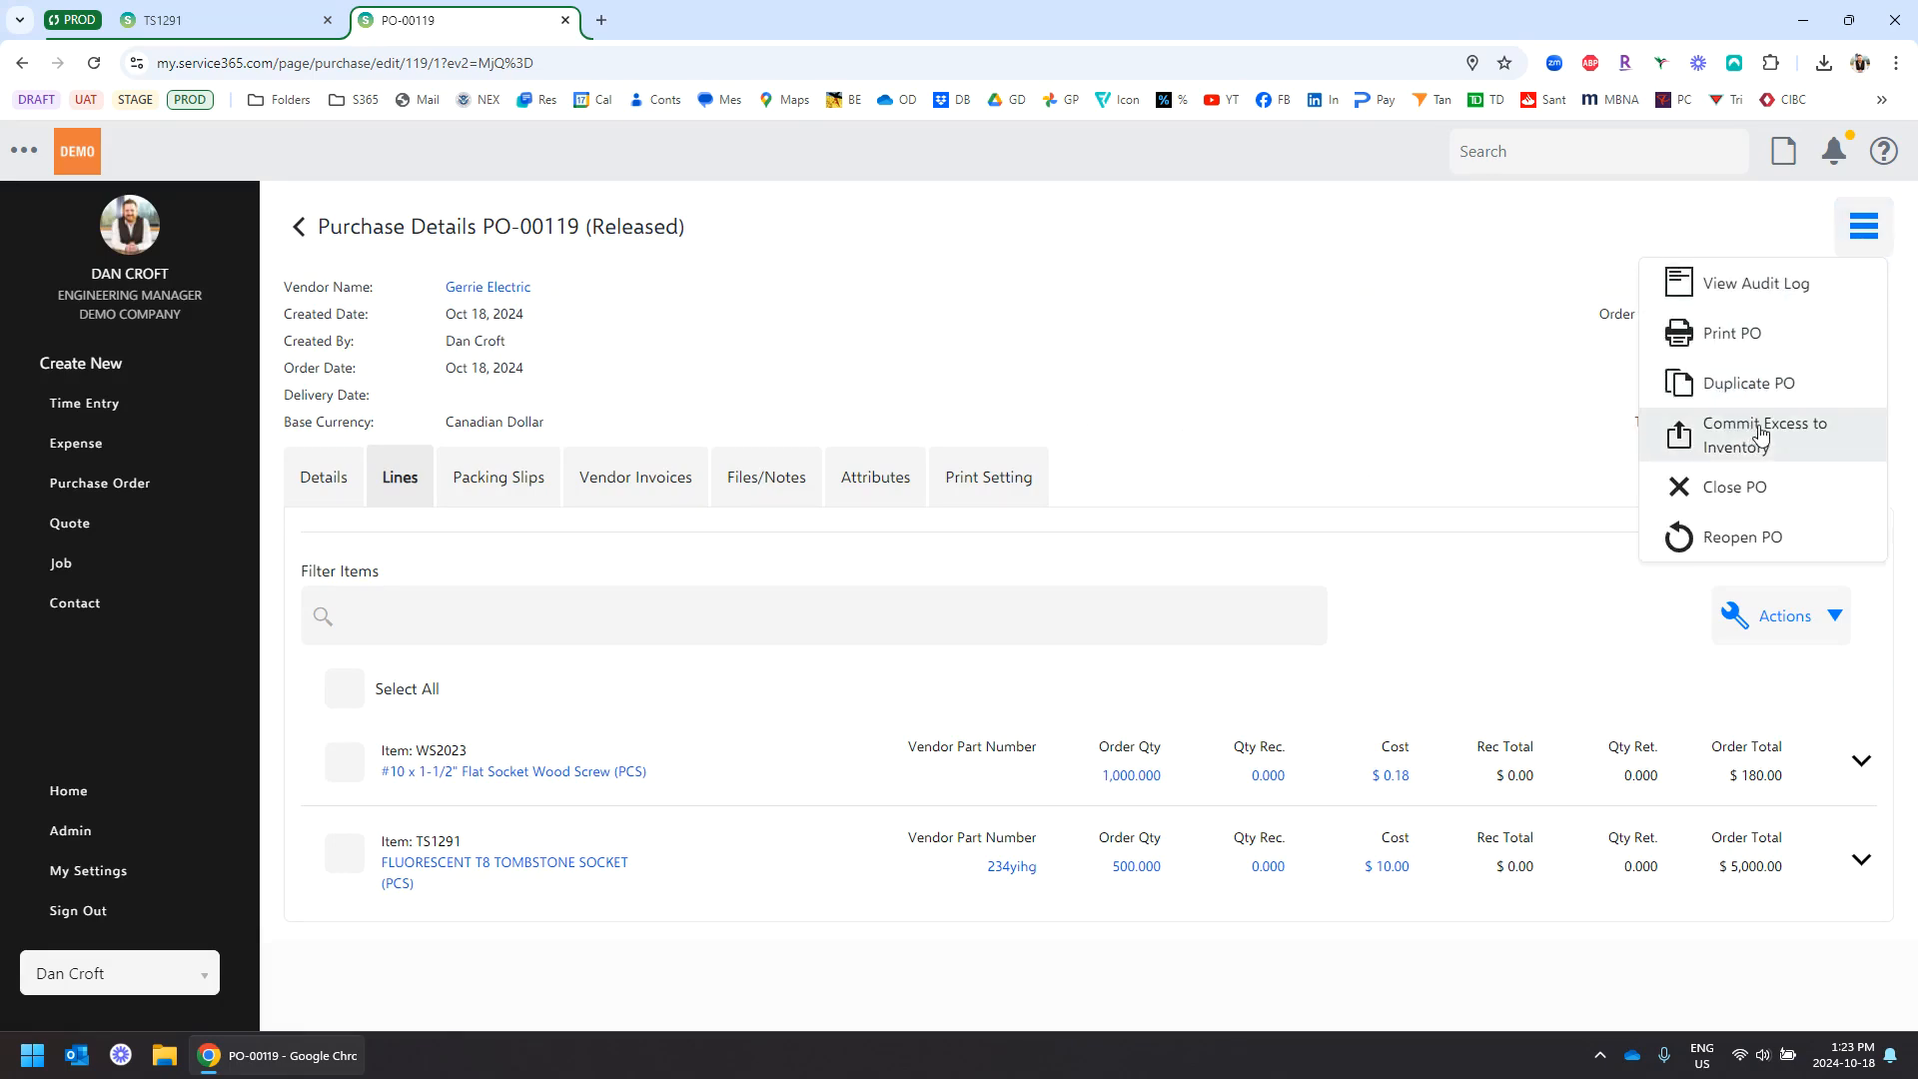
click(1732, 333)
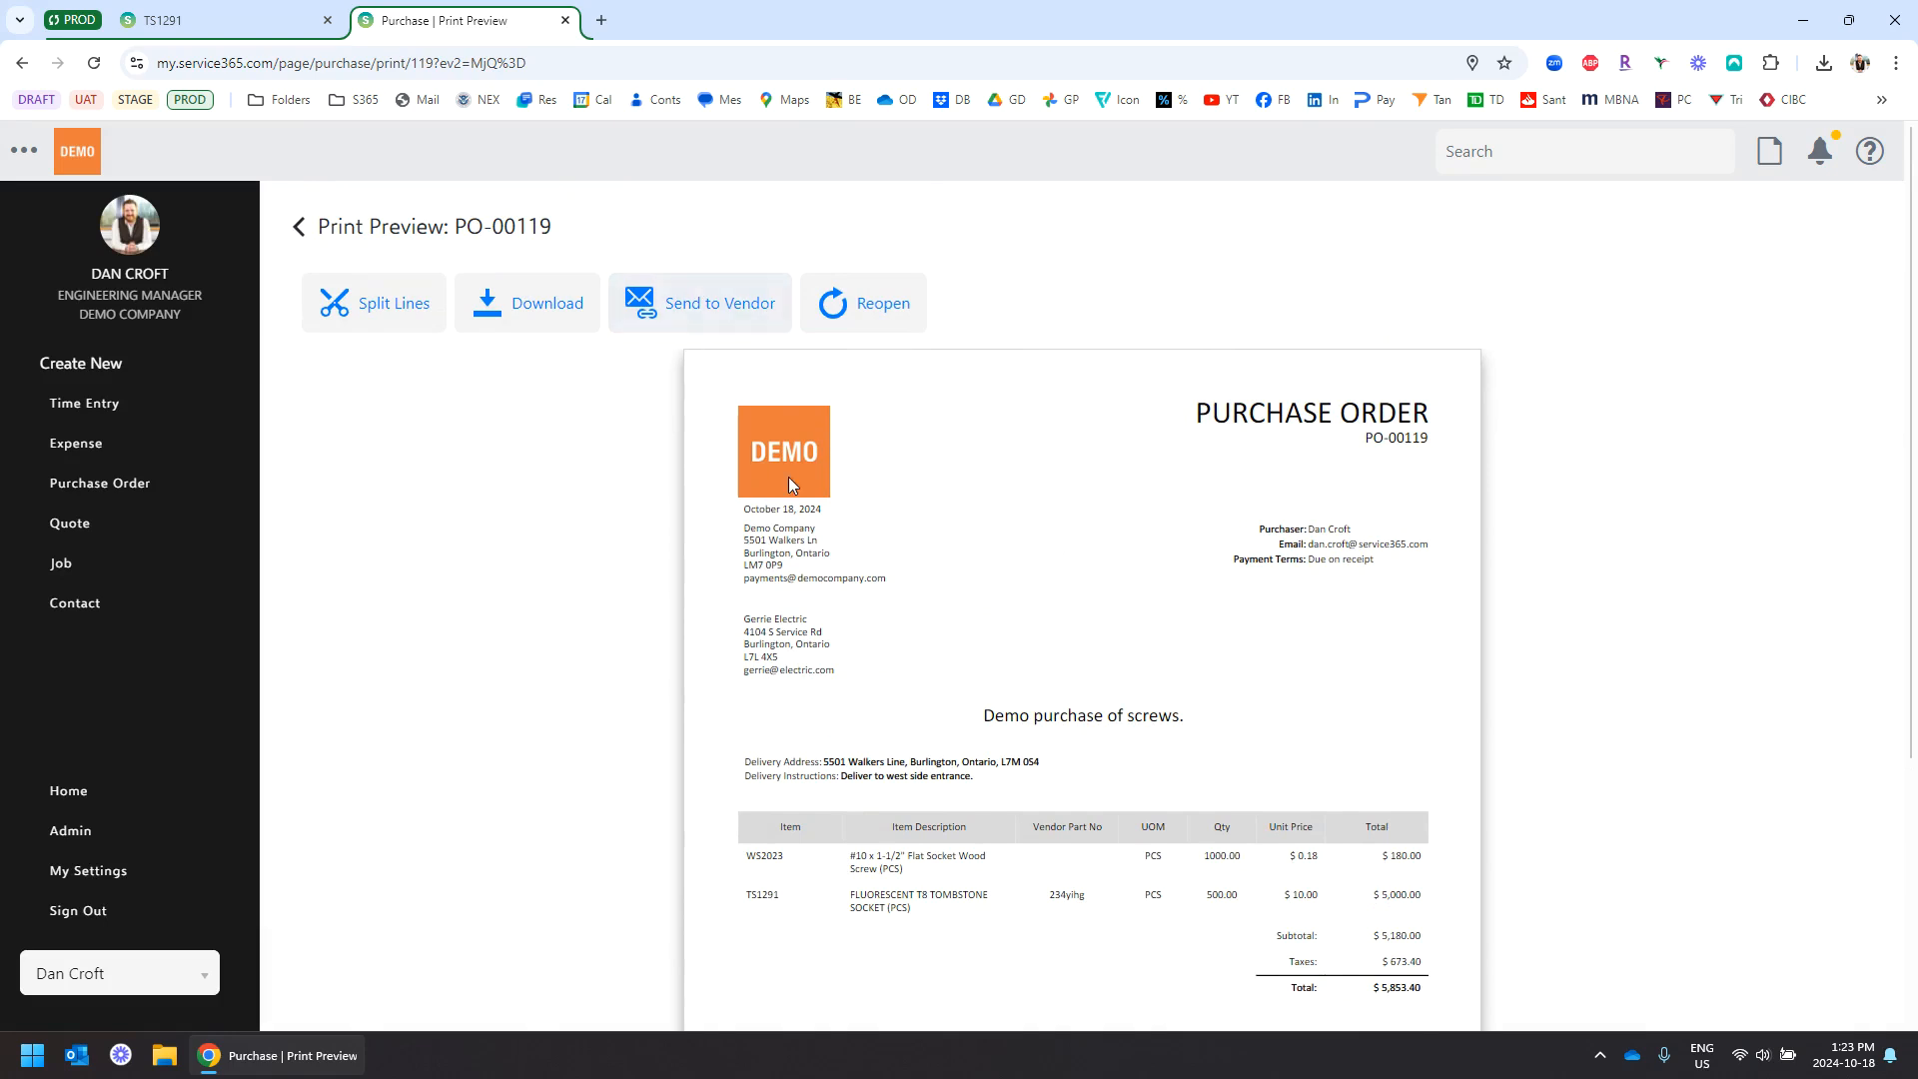
scroll(1010, 529, down, 2)
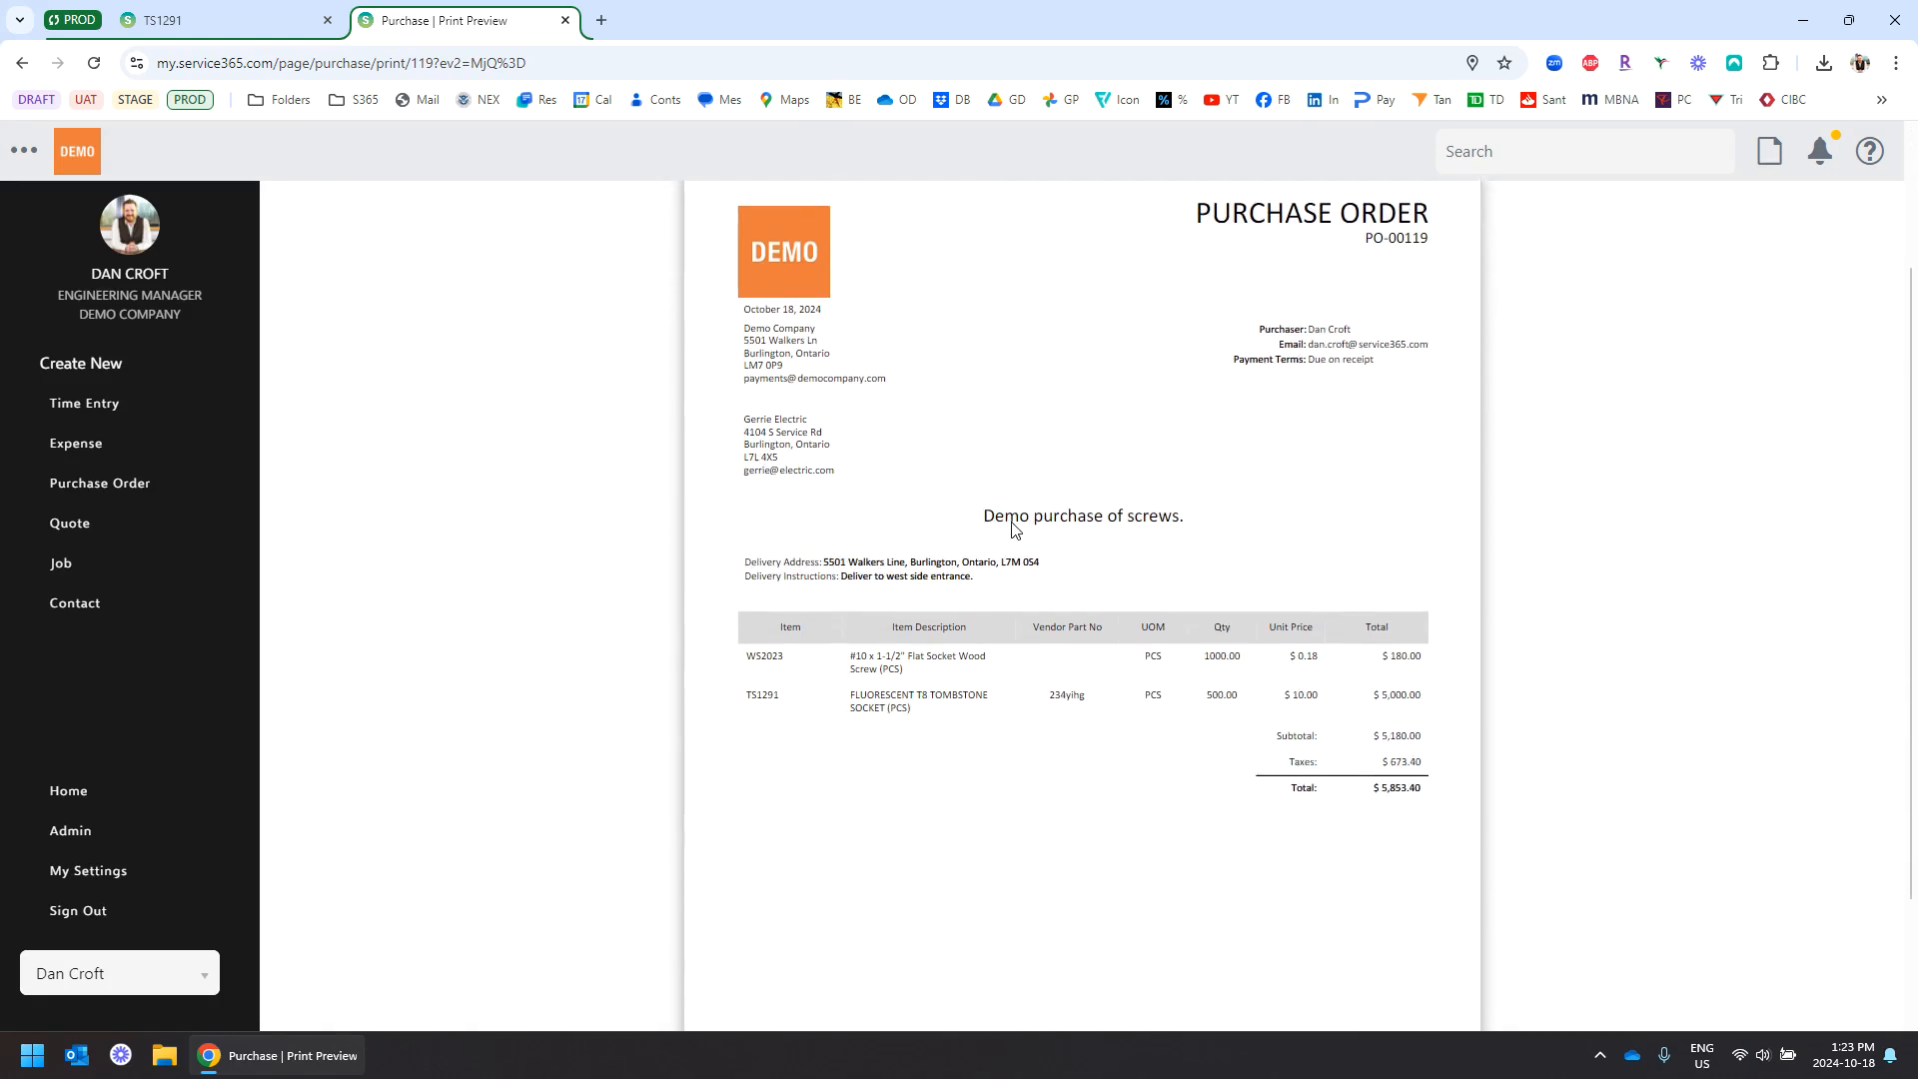
scroll(1080, 652, up, 1)
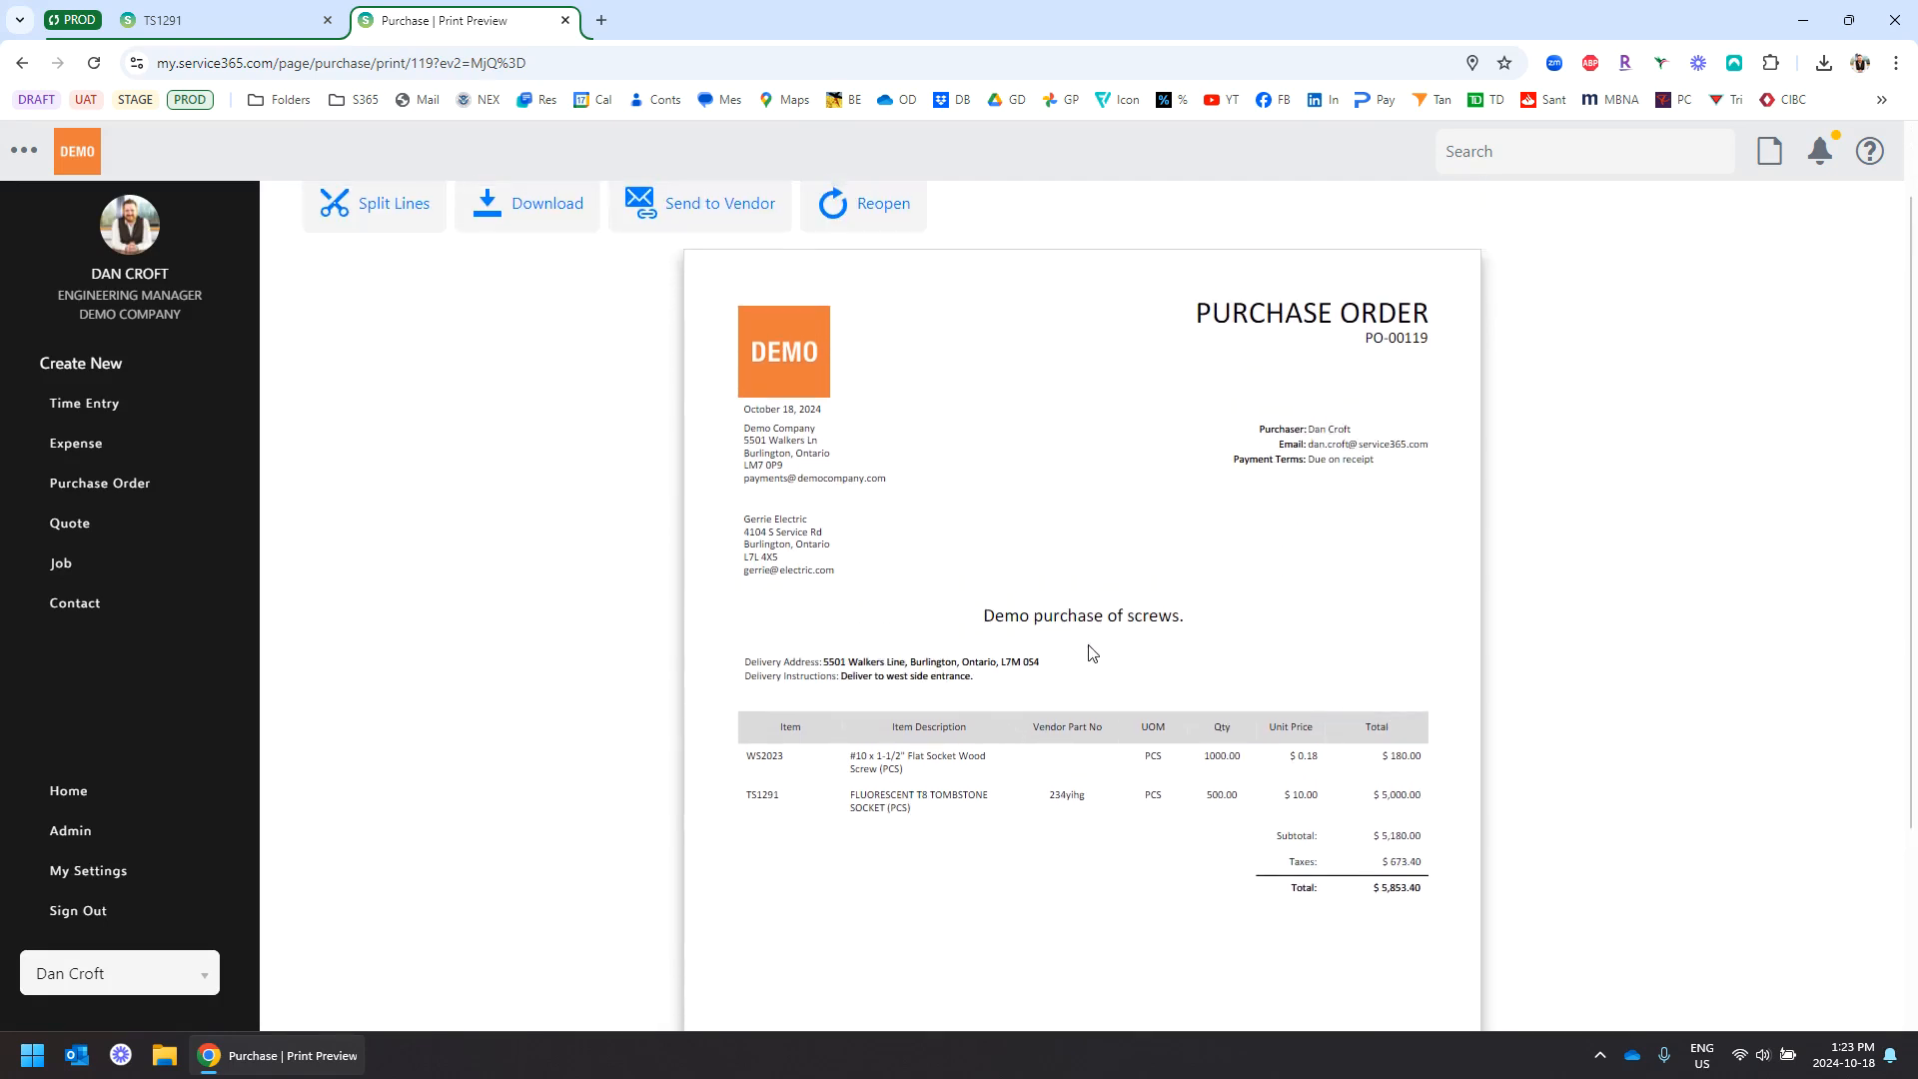
scroll(1096, 651, up, 1)
scroll(1100, 655, down, 1)
scroll(1100, 656, up, 1)
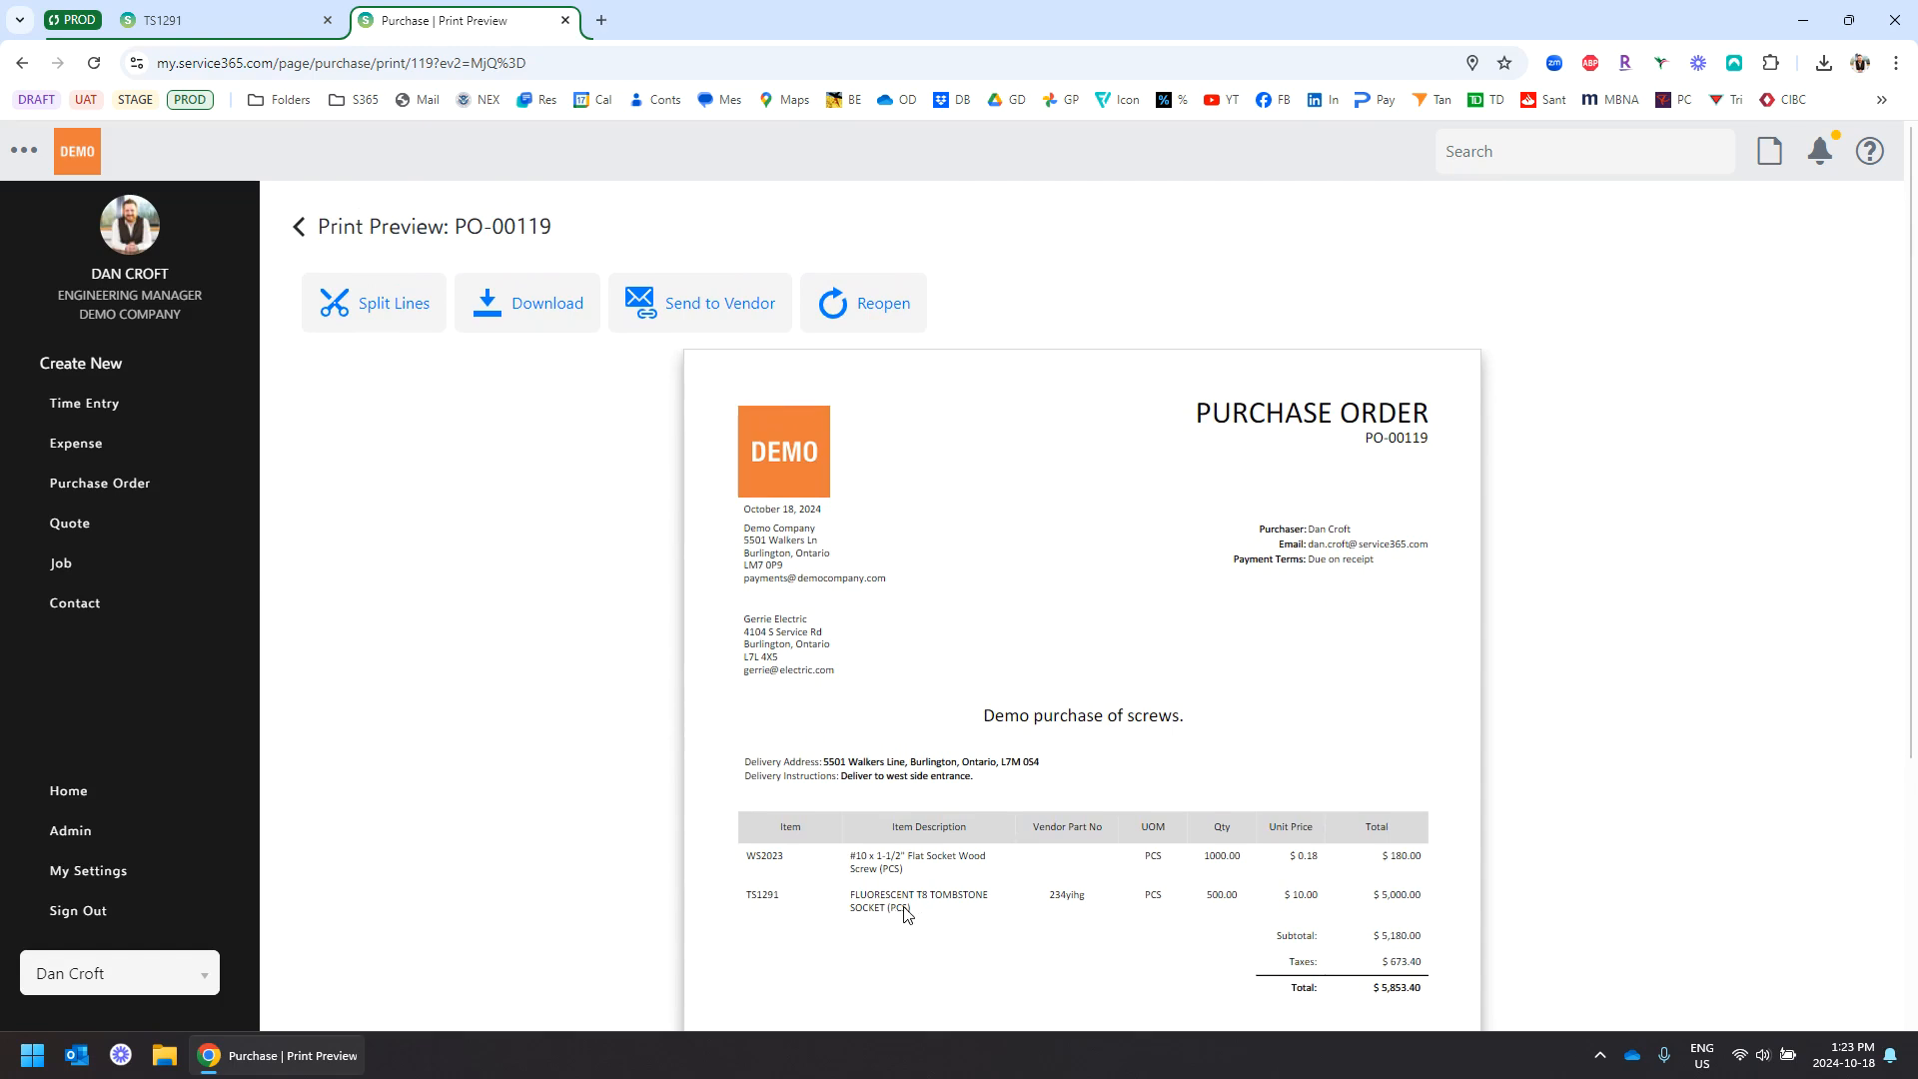
- Split the fluorescent T8 tombstone socket line into 2 lines, with 250 on line 1, and save the split
click(391, 317)
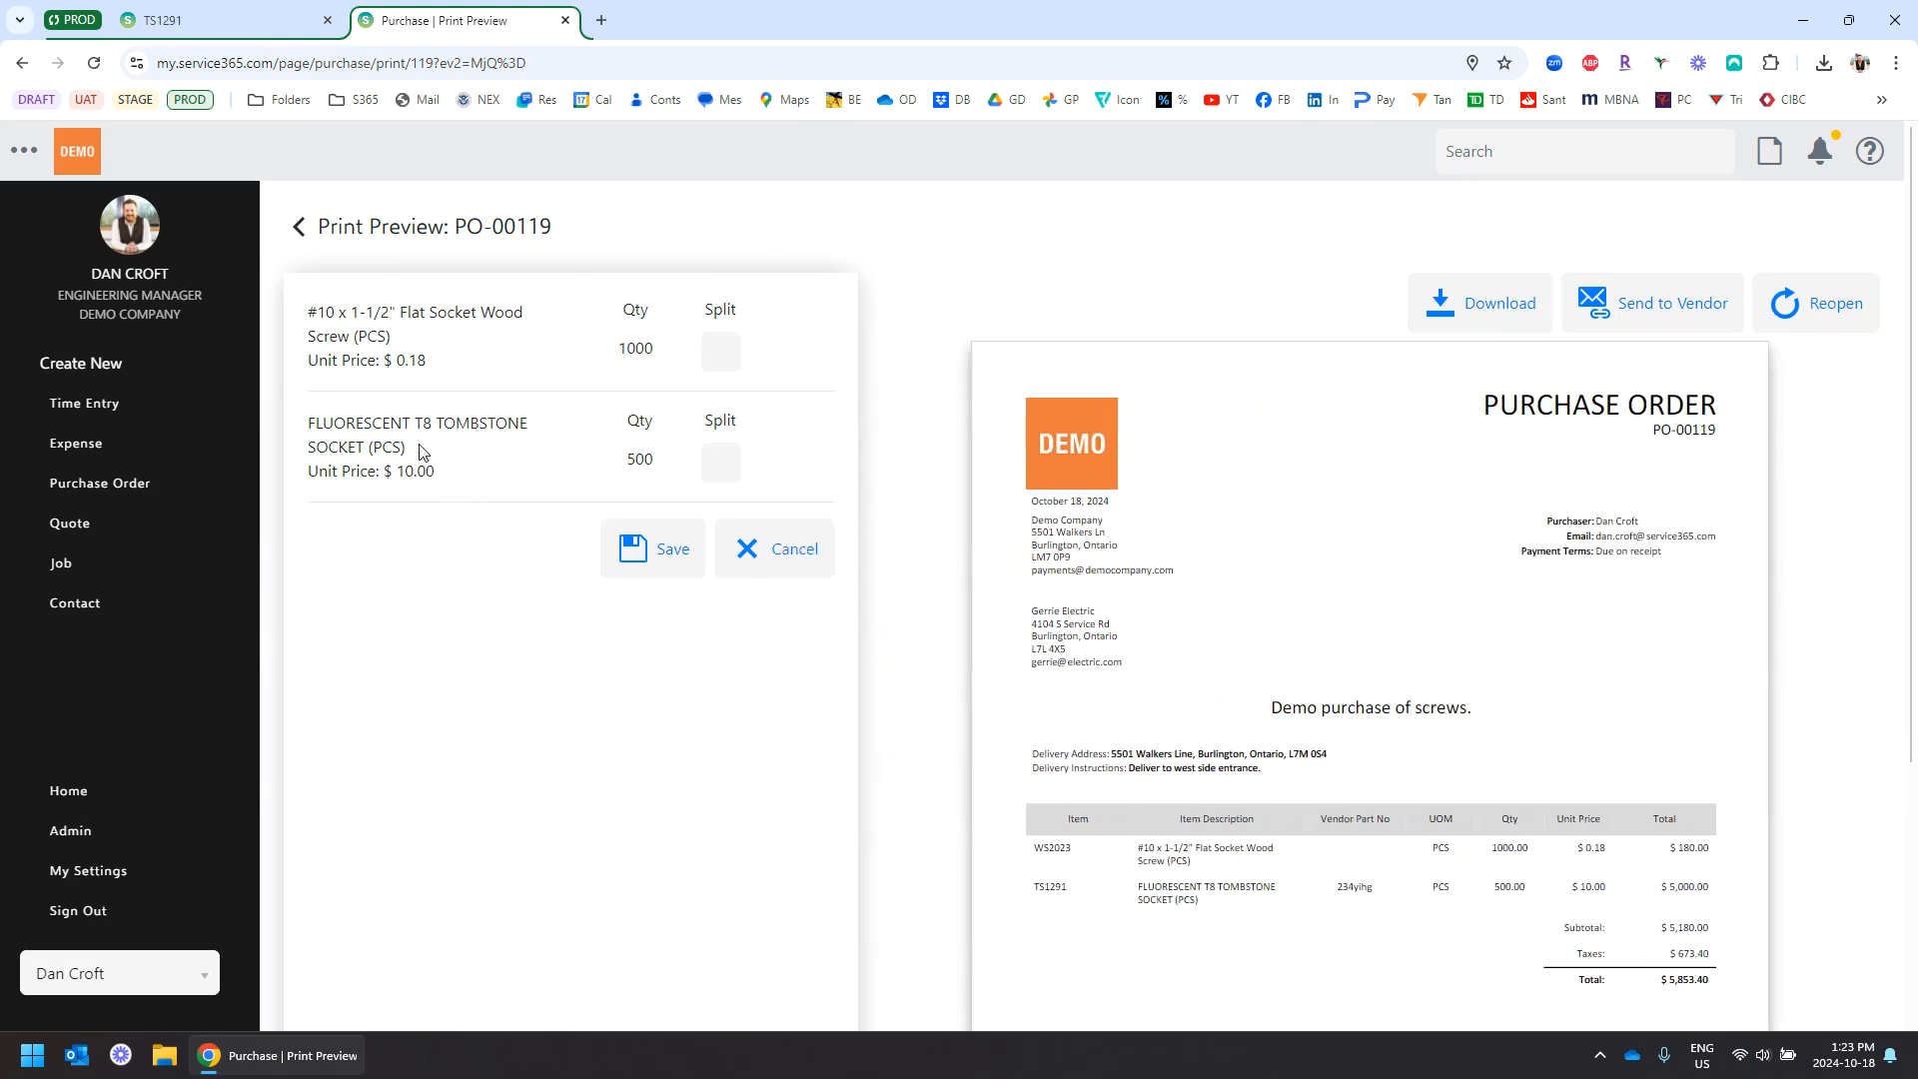
click(721, 461)
click(822, 465)
text(2)
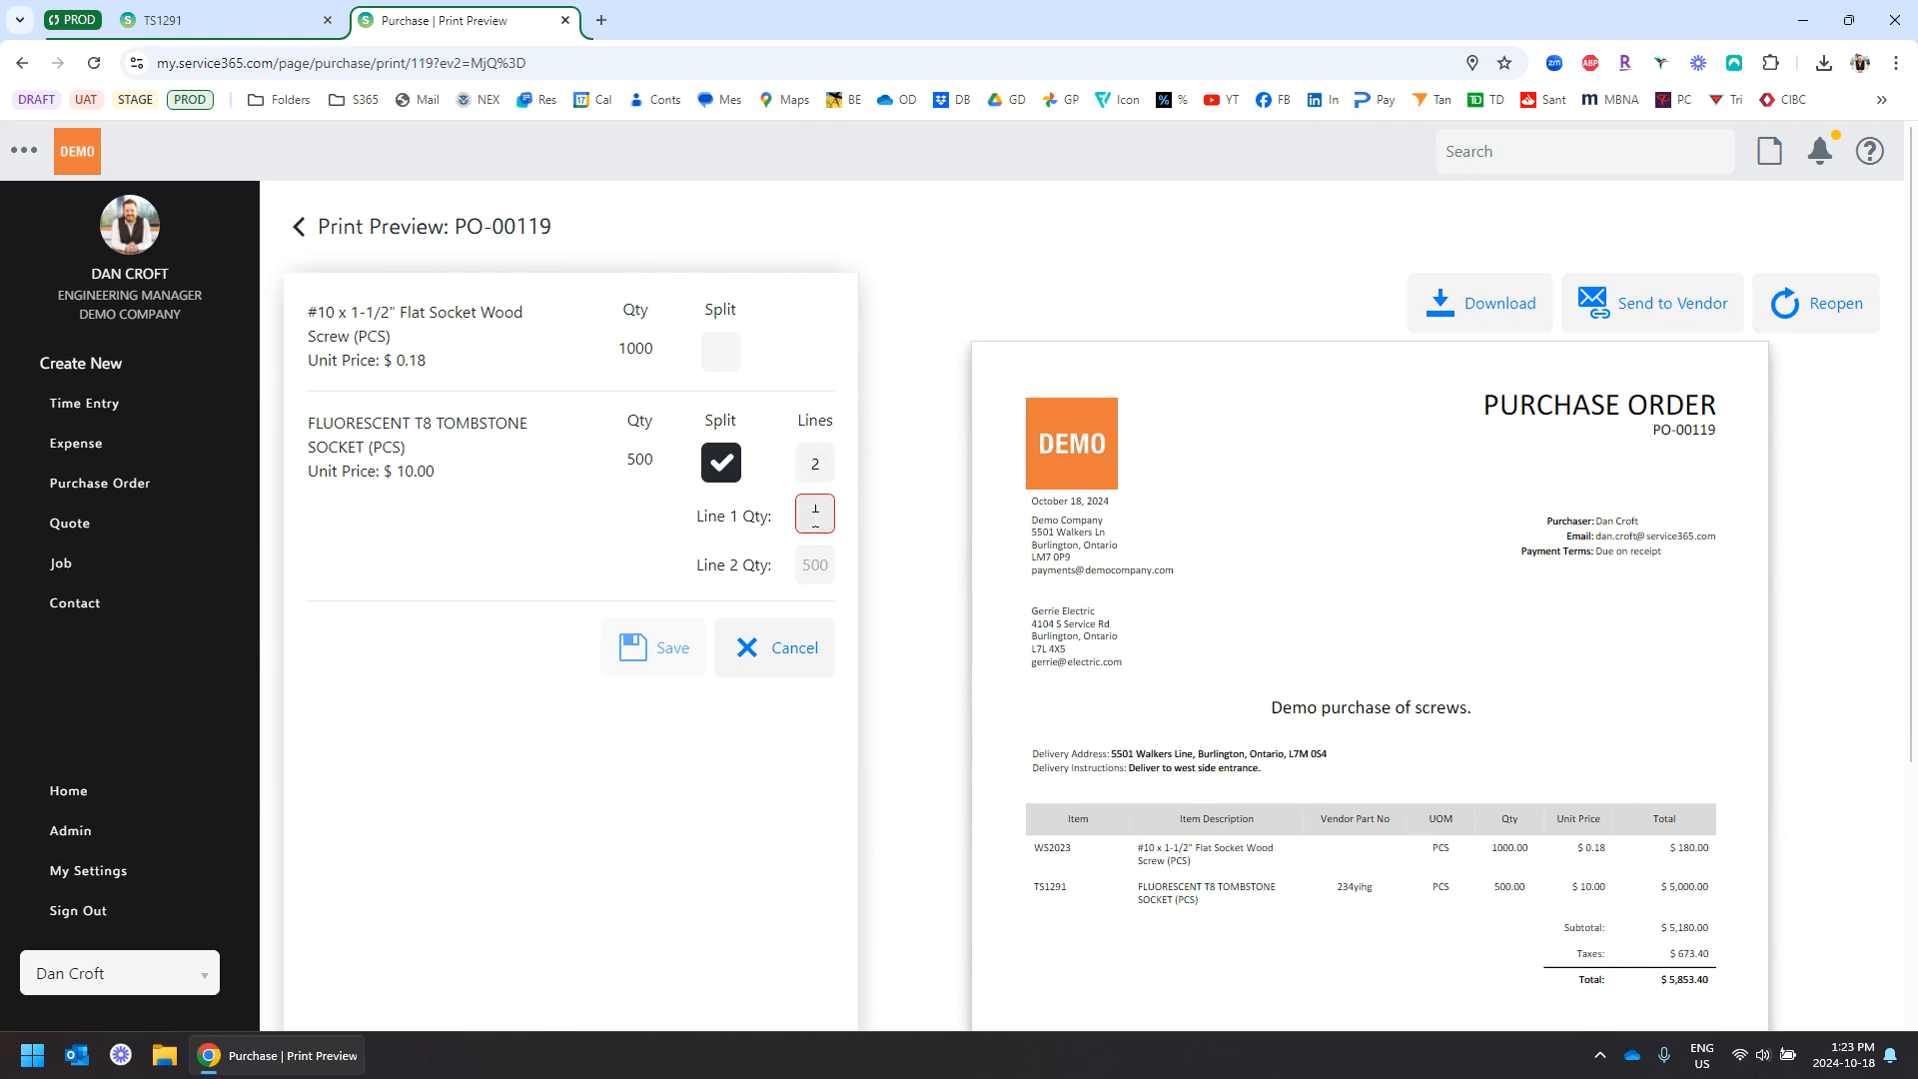
click(815, 518)
text(250)
click(631, 647)
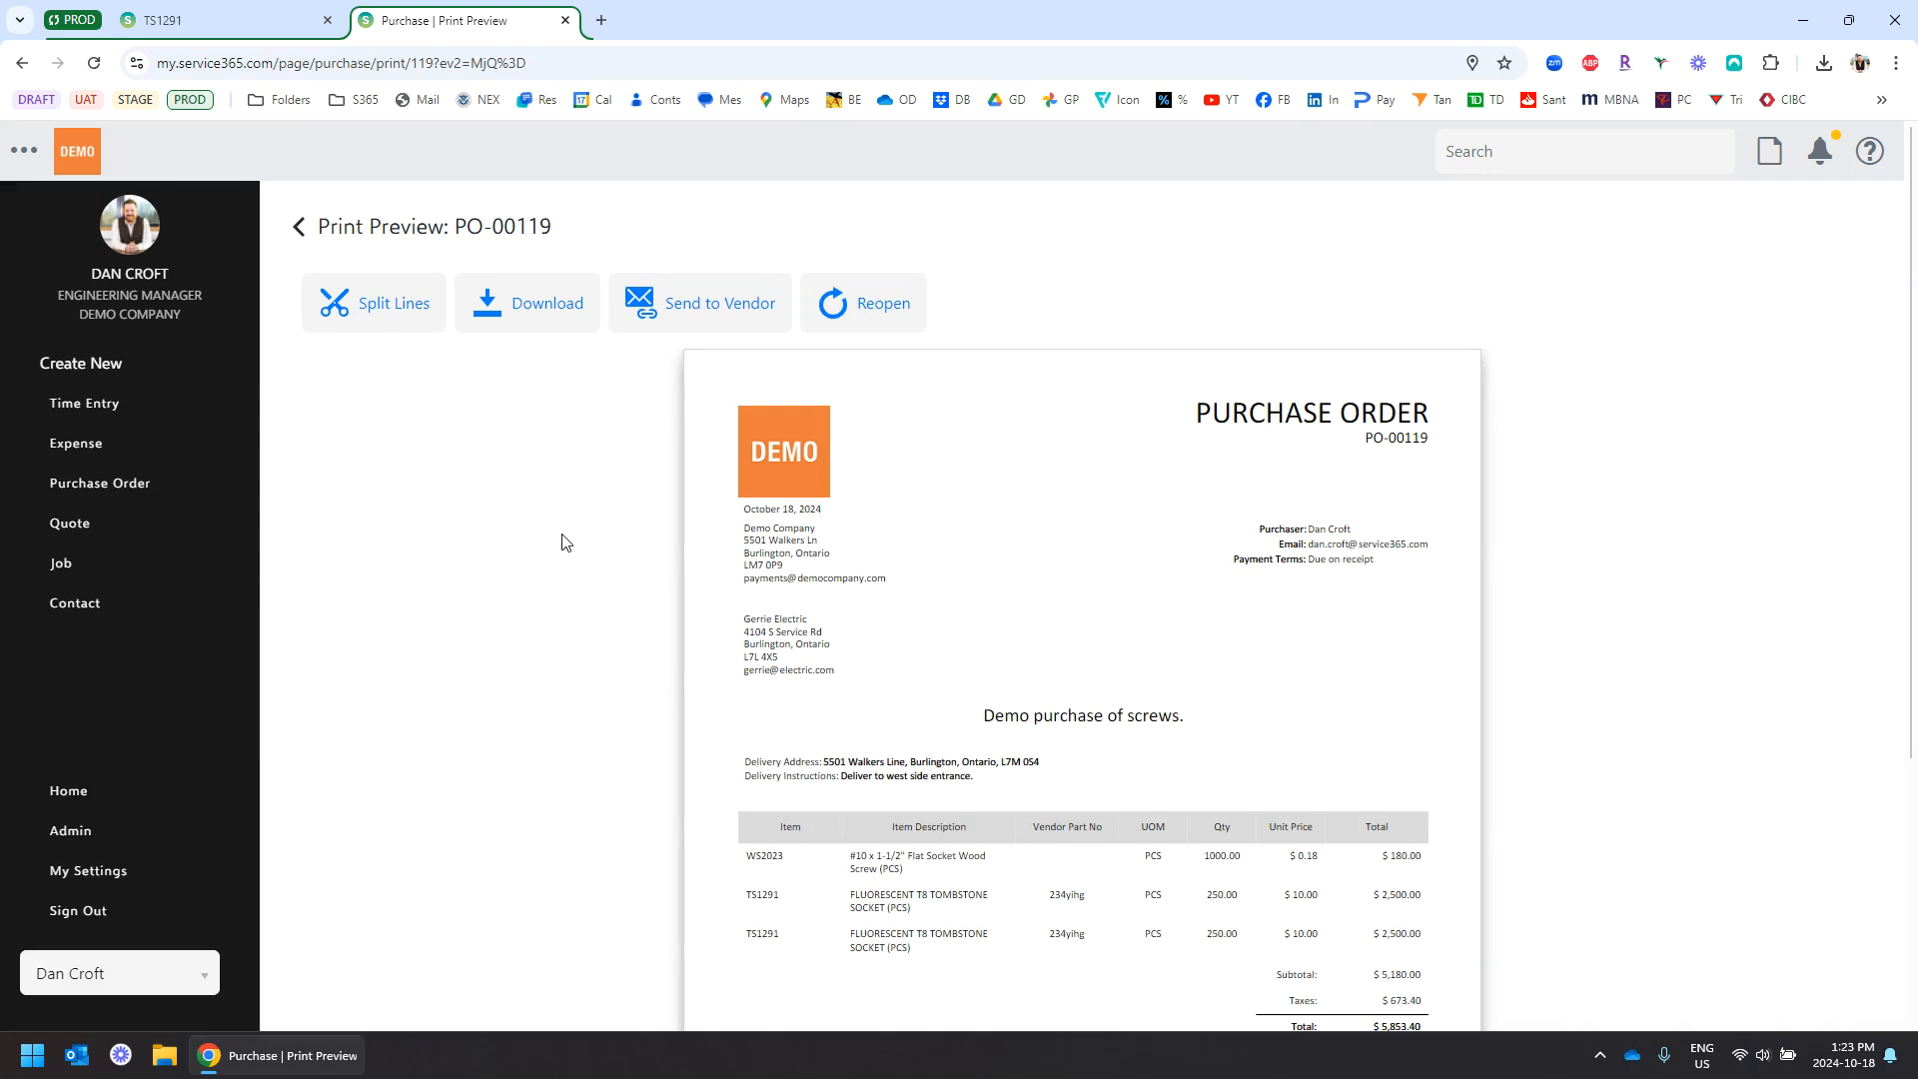
scroll(562, 543, down, 2)
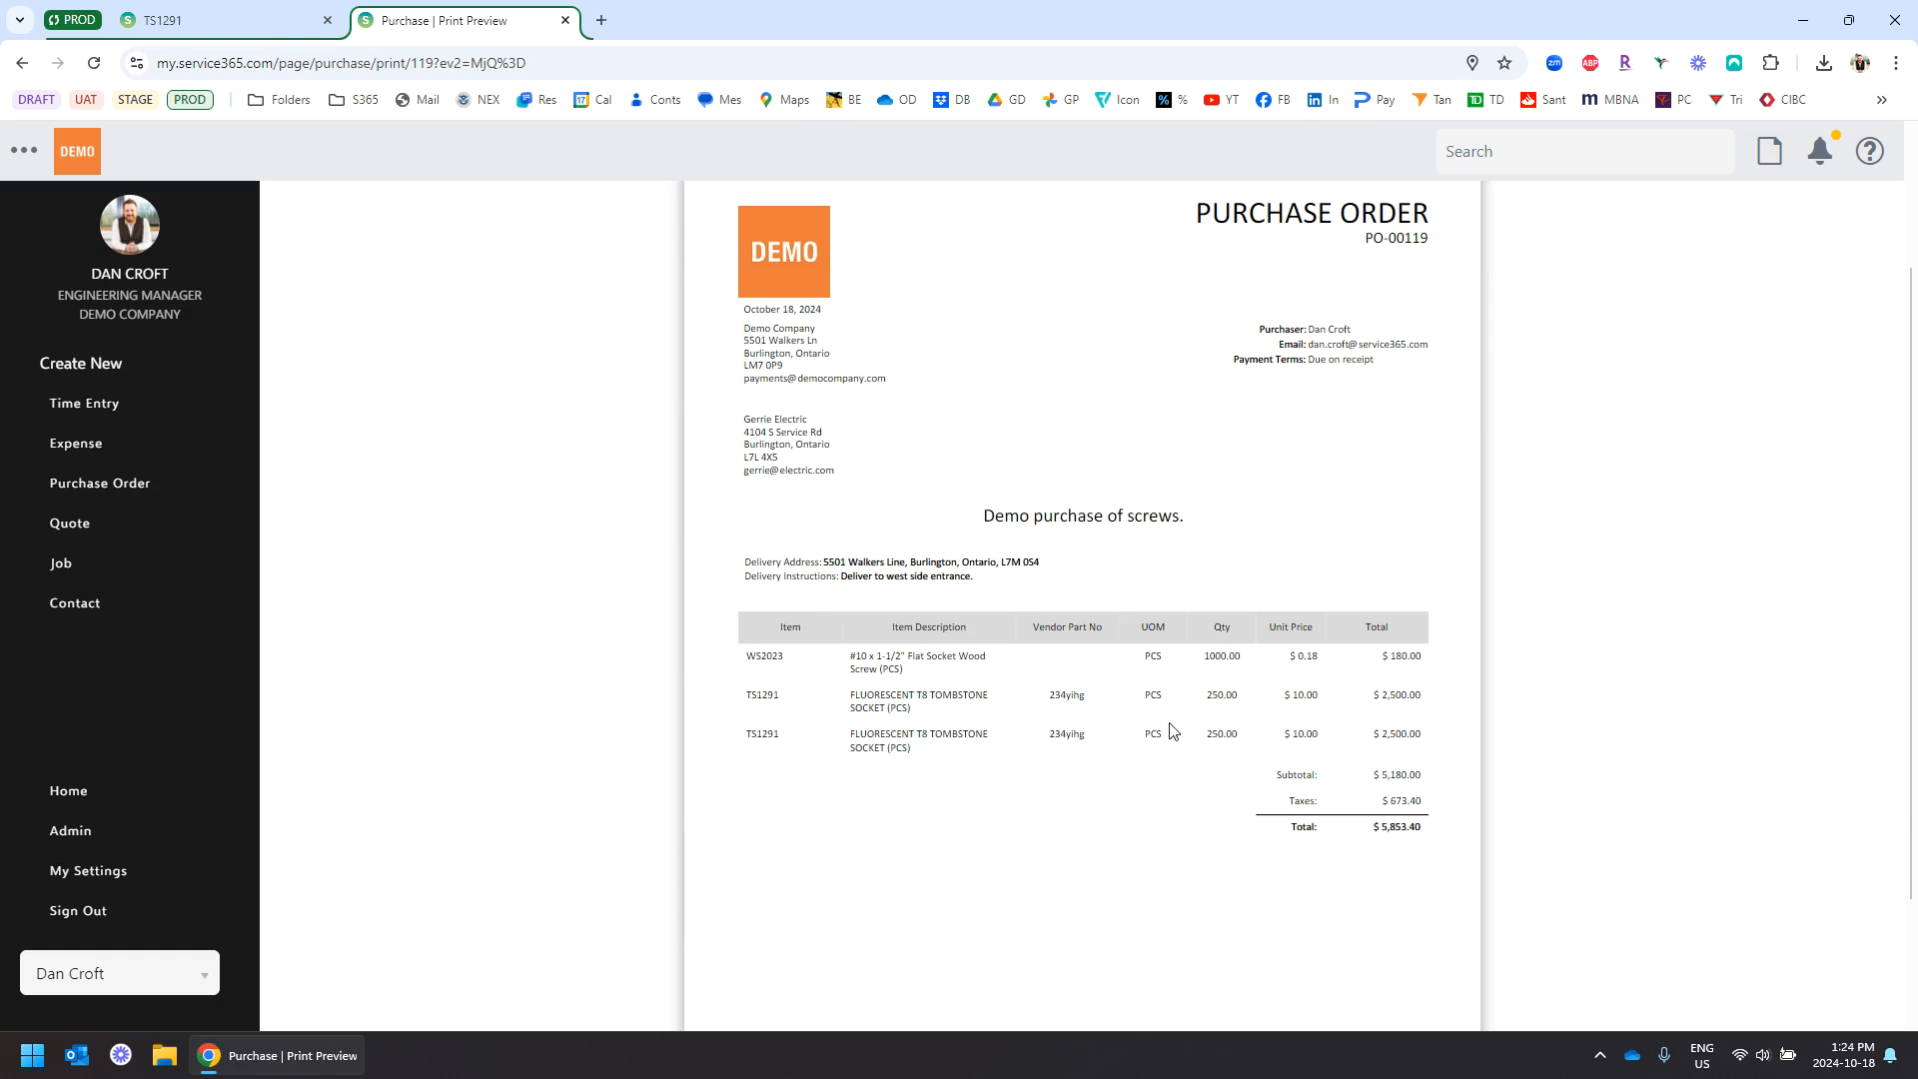
scroll(1173, 726, up, 2)
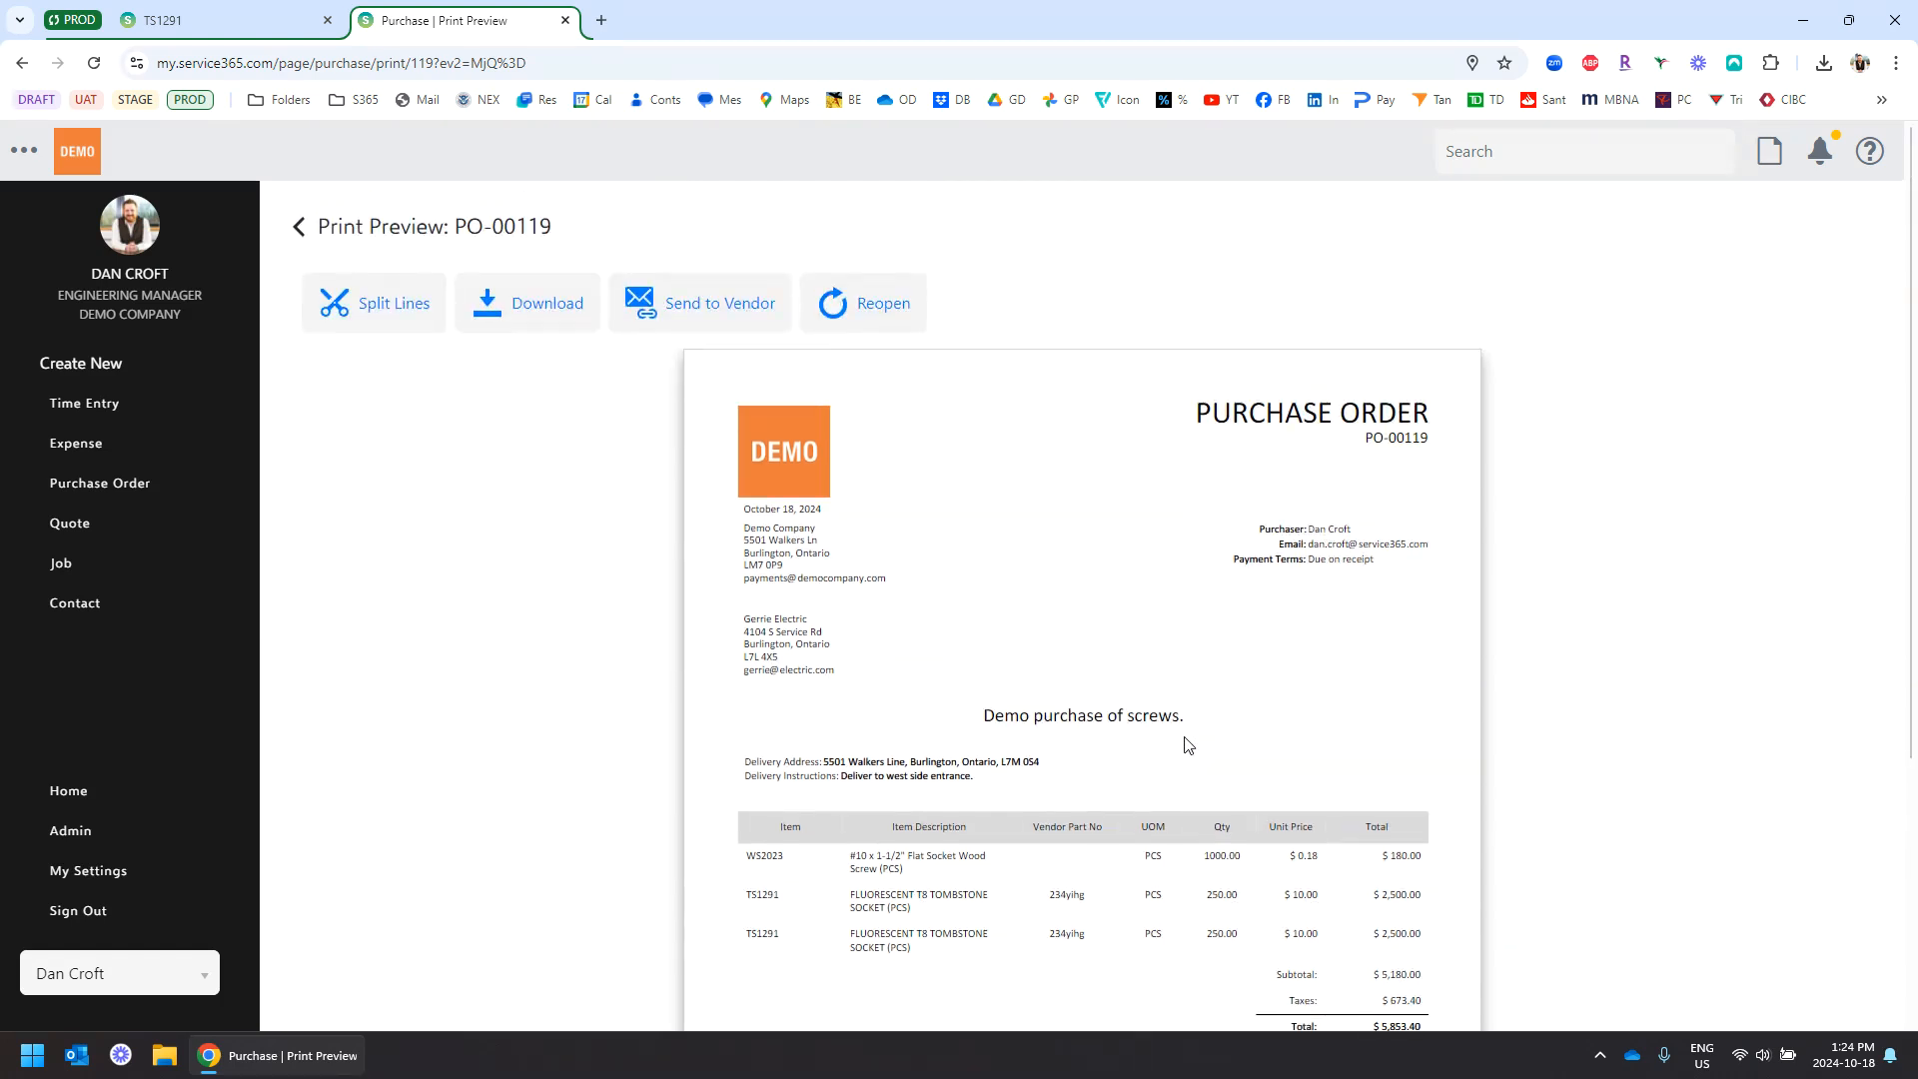
- Look over the Send to Vendor email form, close it without sending and return to the purchase order details
click(704, 326)
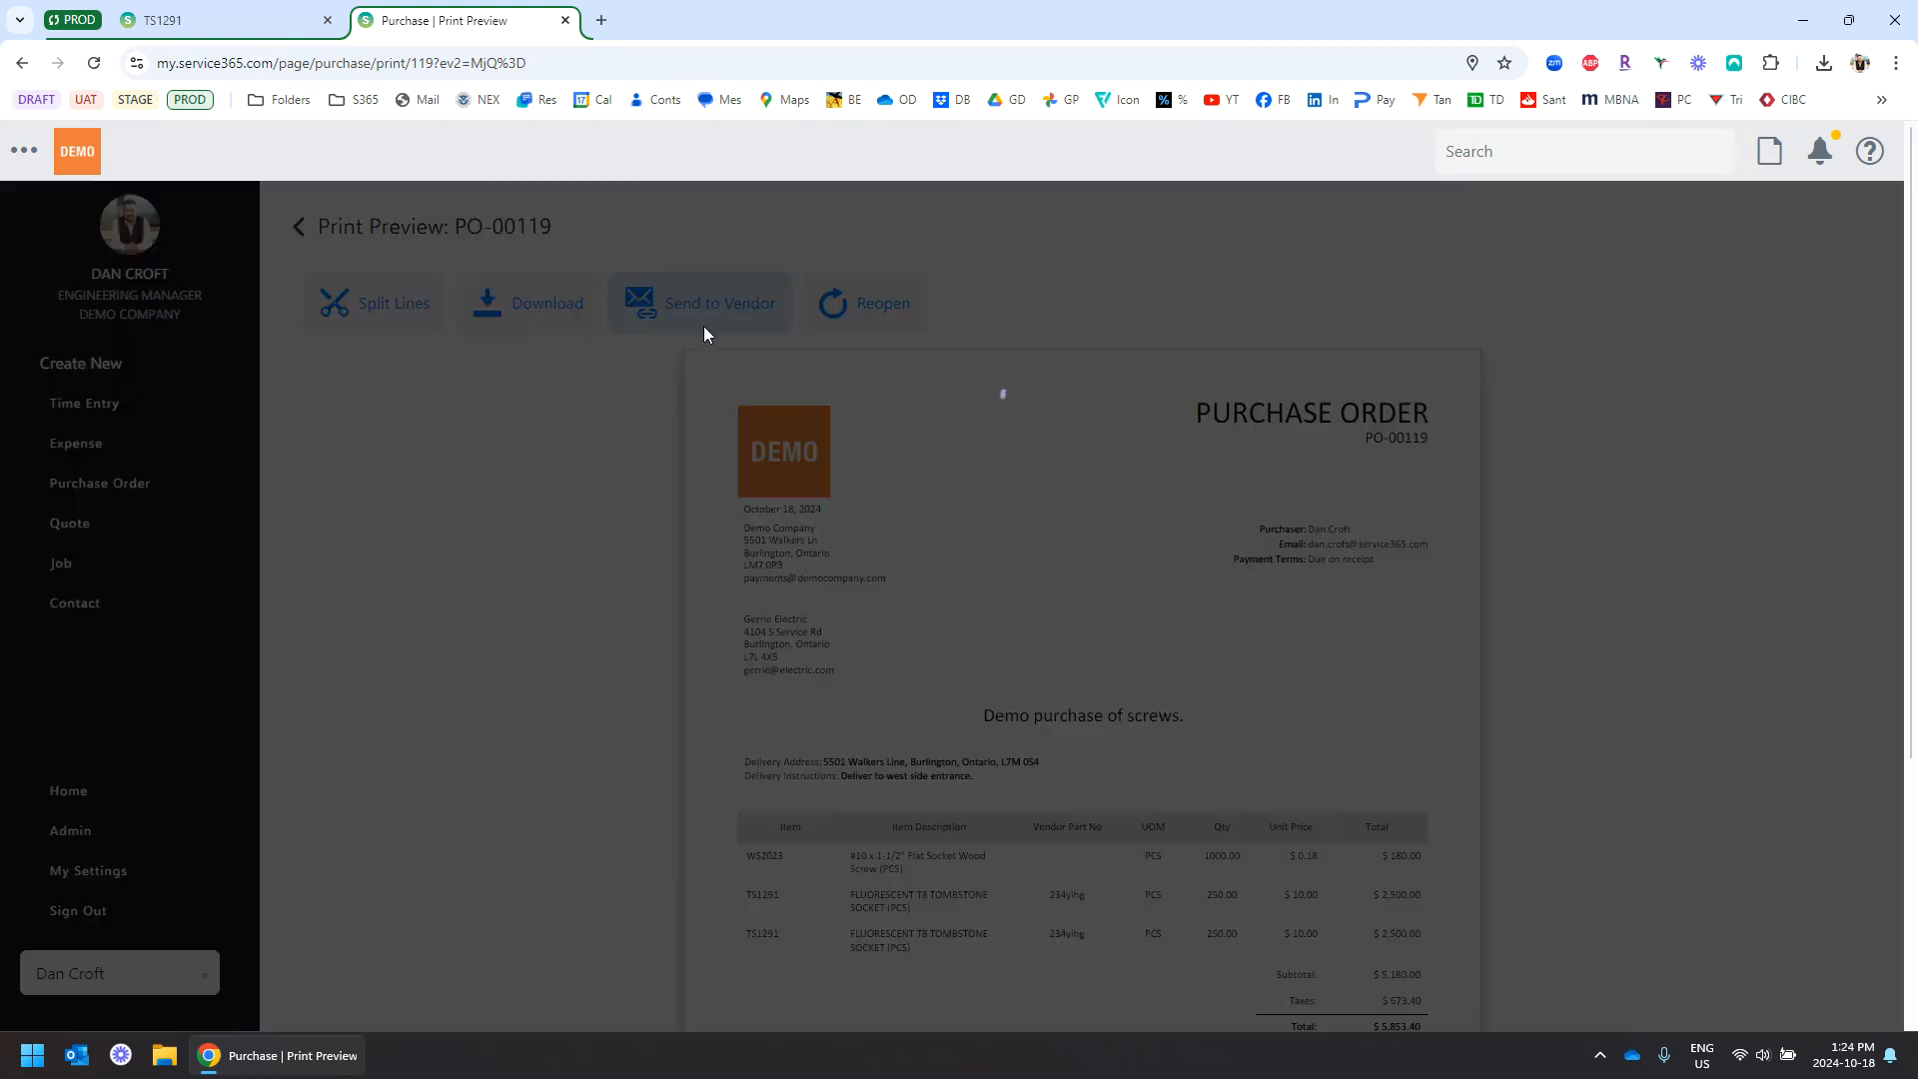
scroll(770, 629, down, 2)
scroll(1176, 356, up, 2)
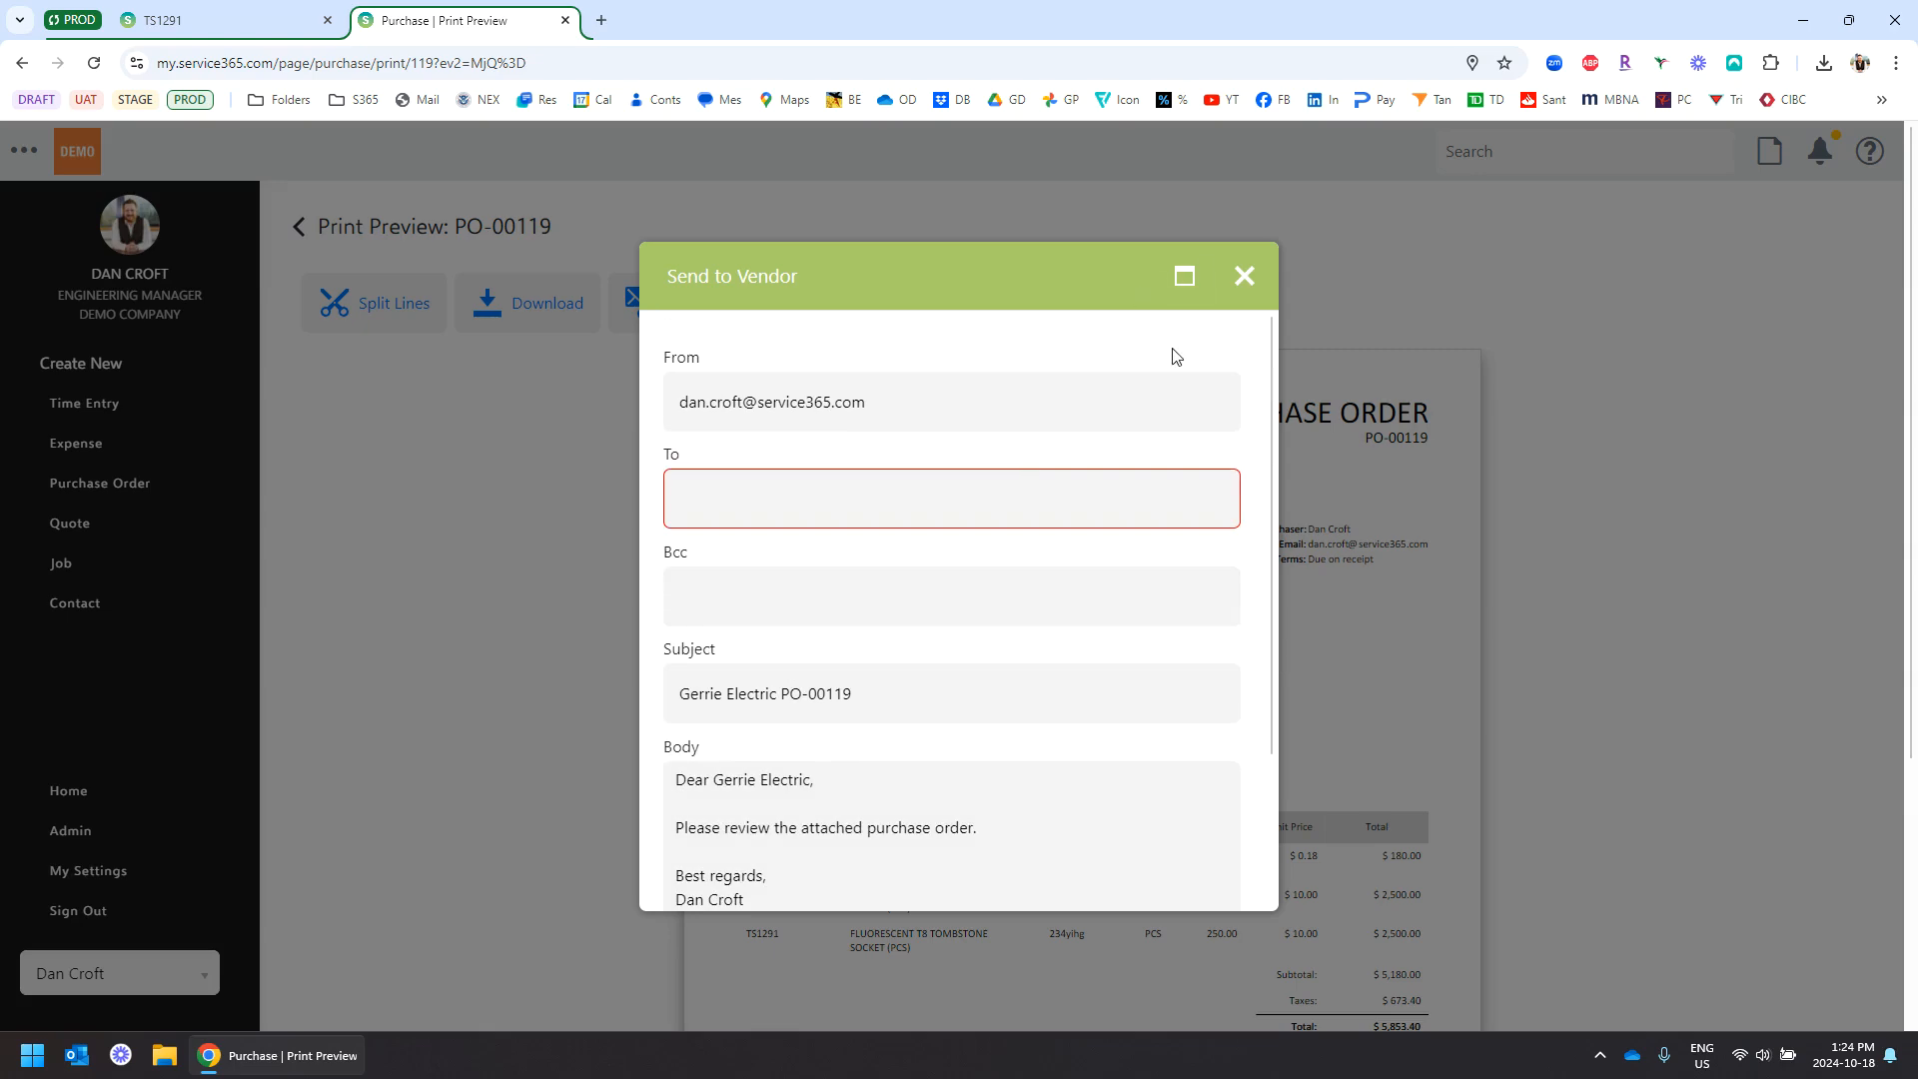
click(1243, 276)
click(299, 227)
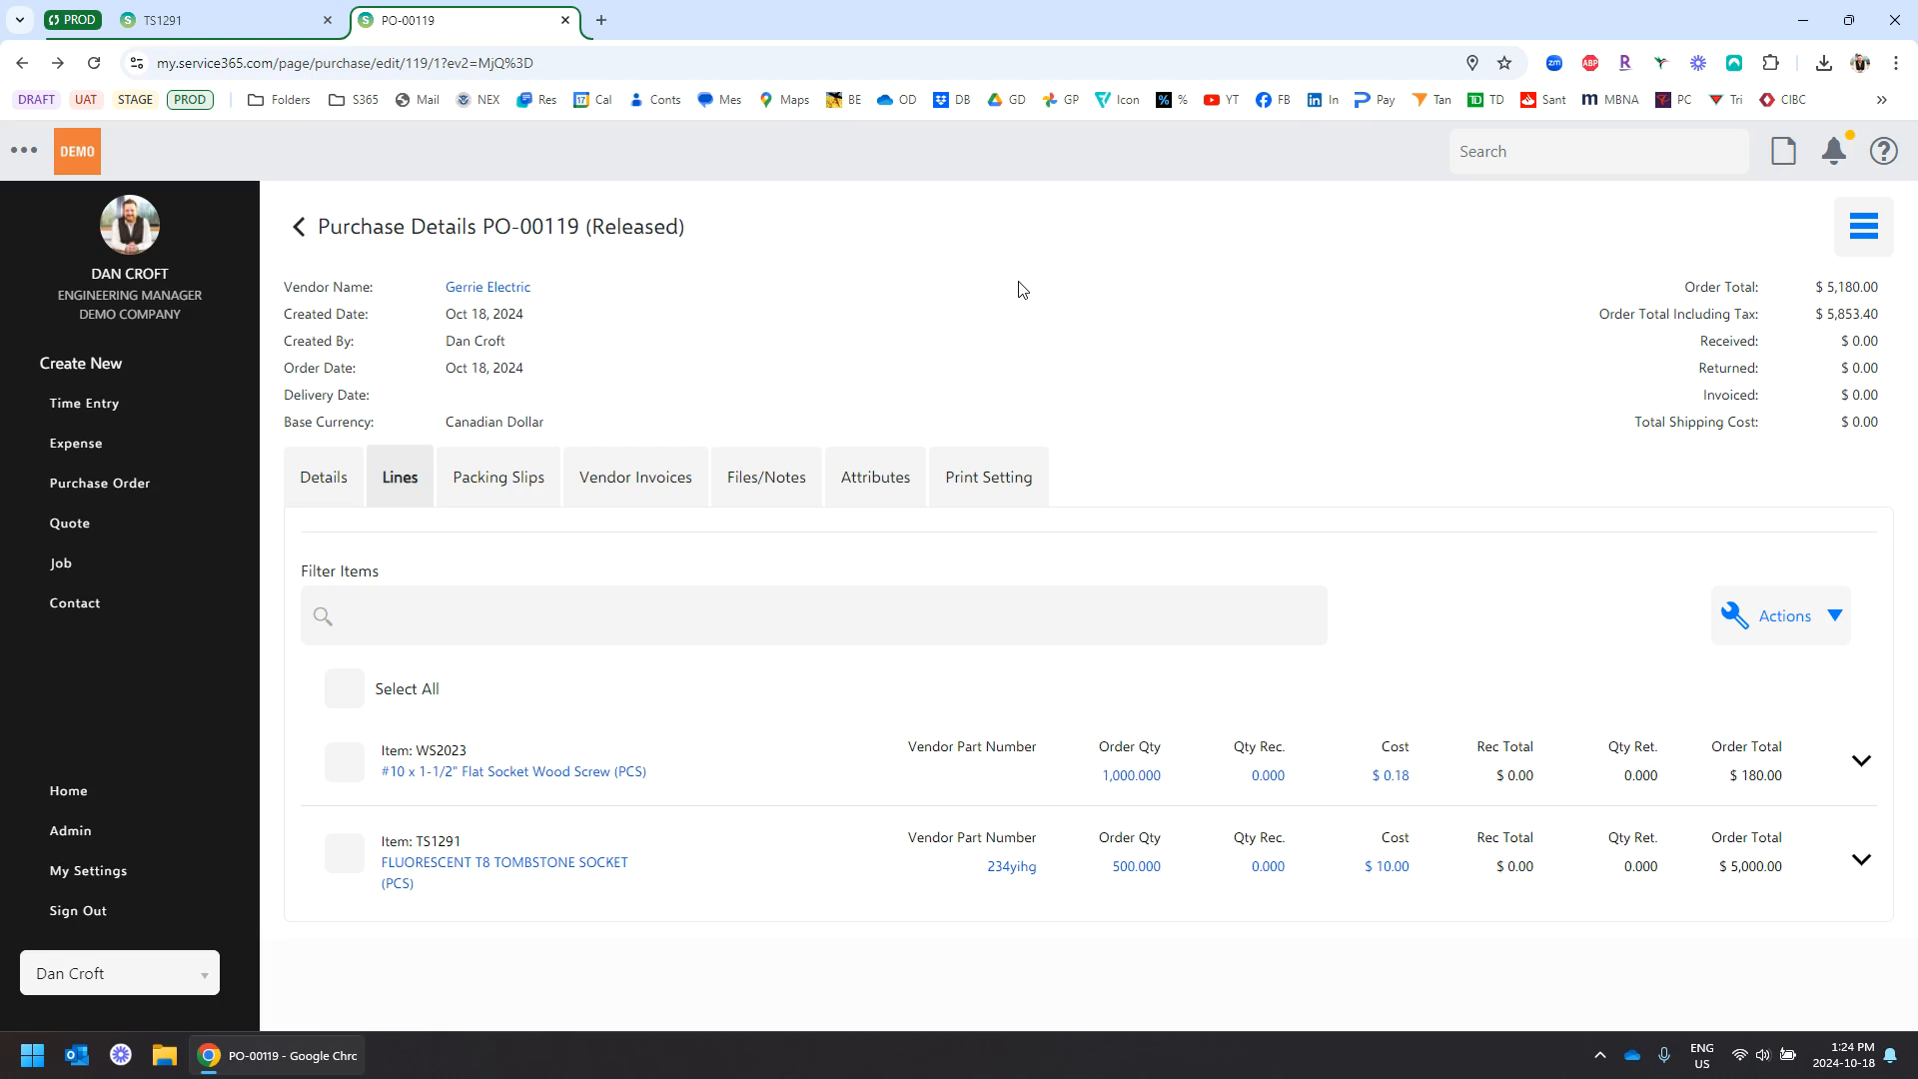
- Upload the Packing Slip image from Sample Docs as a packing slip for the purchase order
click(498, 490)
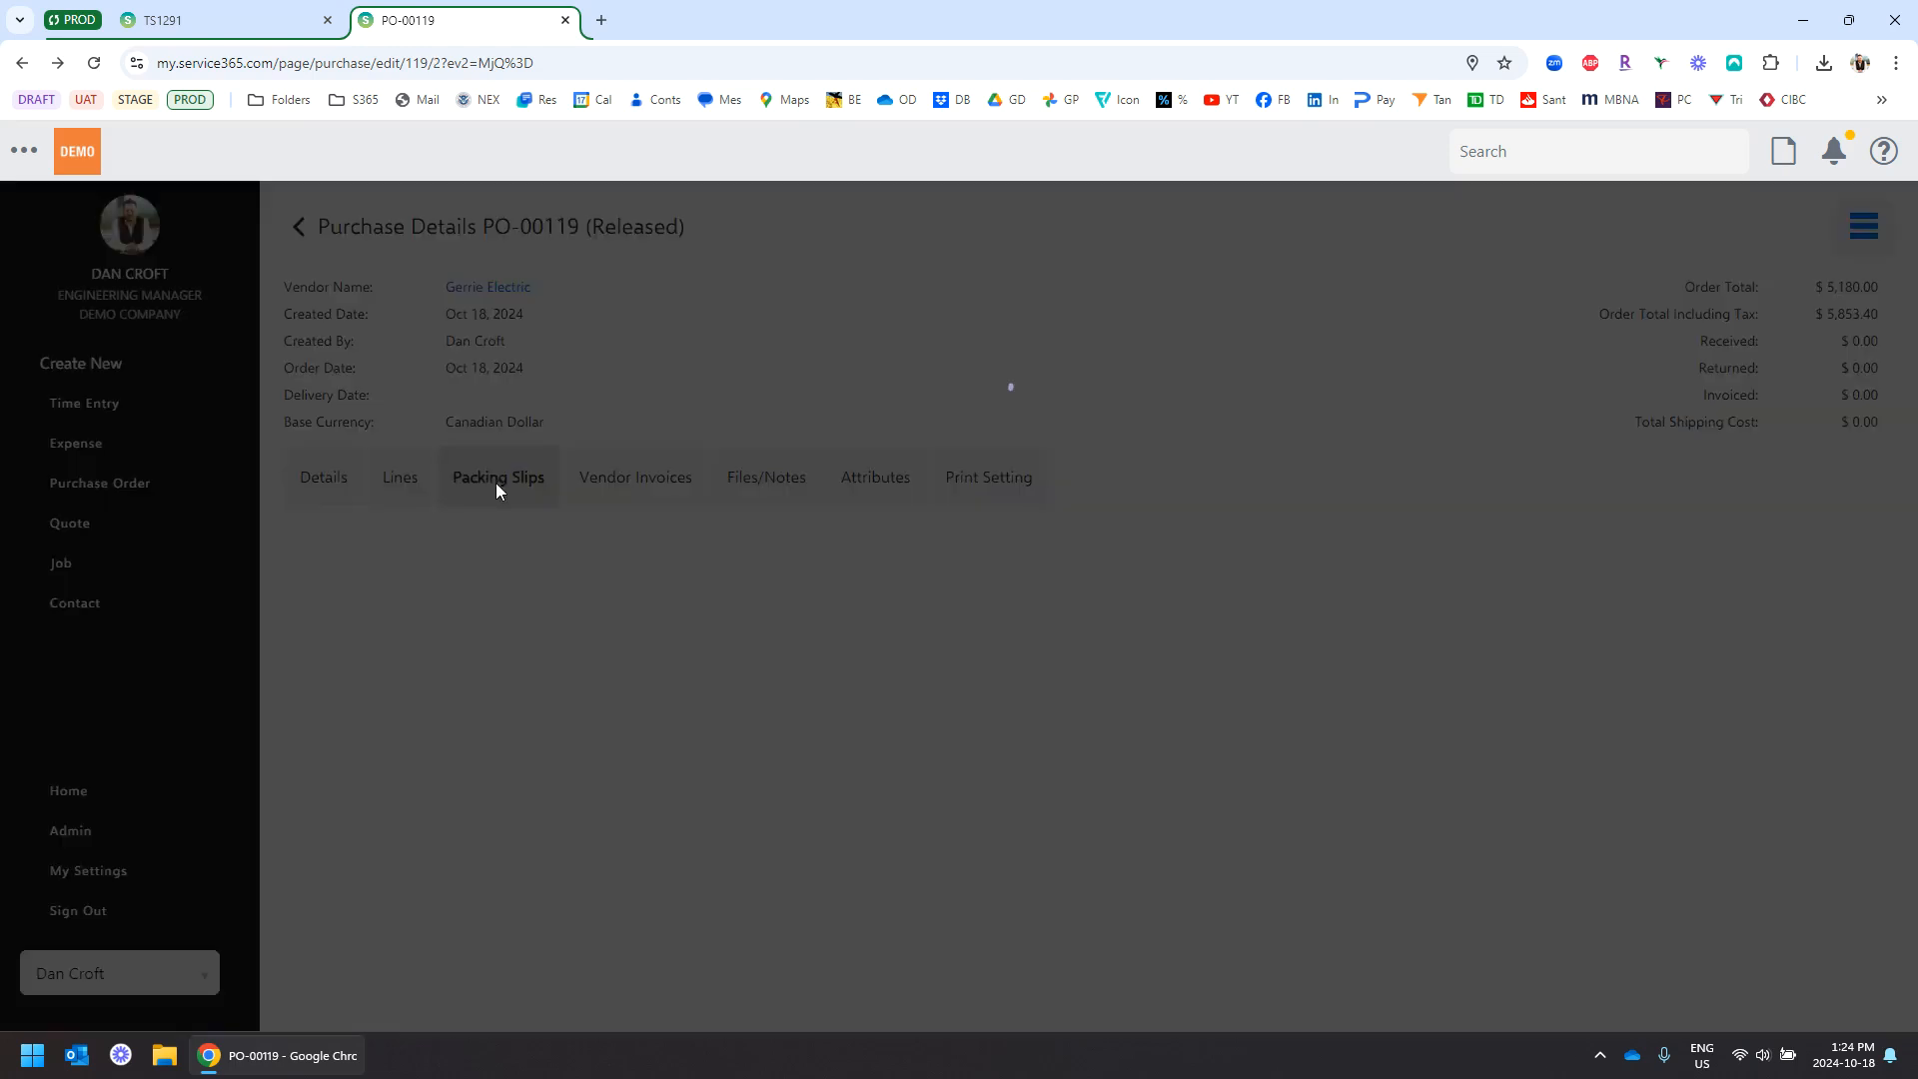
click(416, 556)
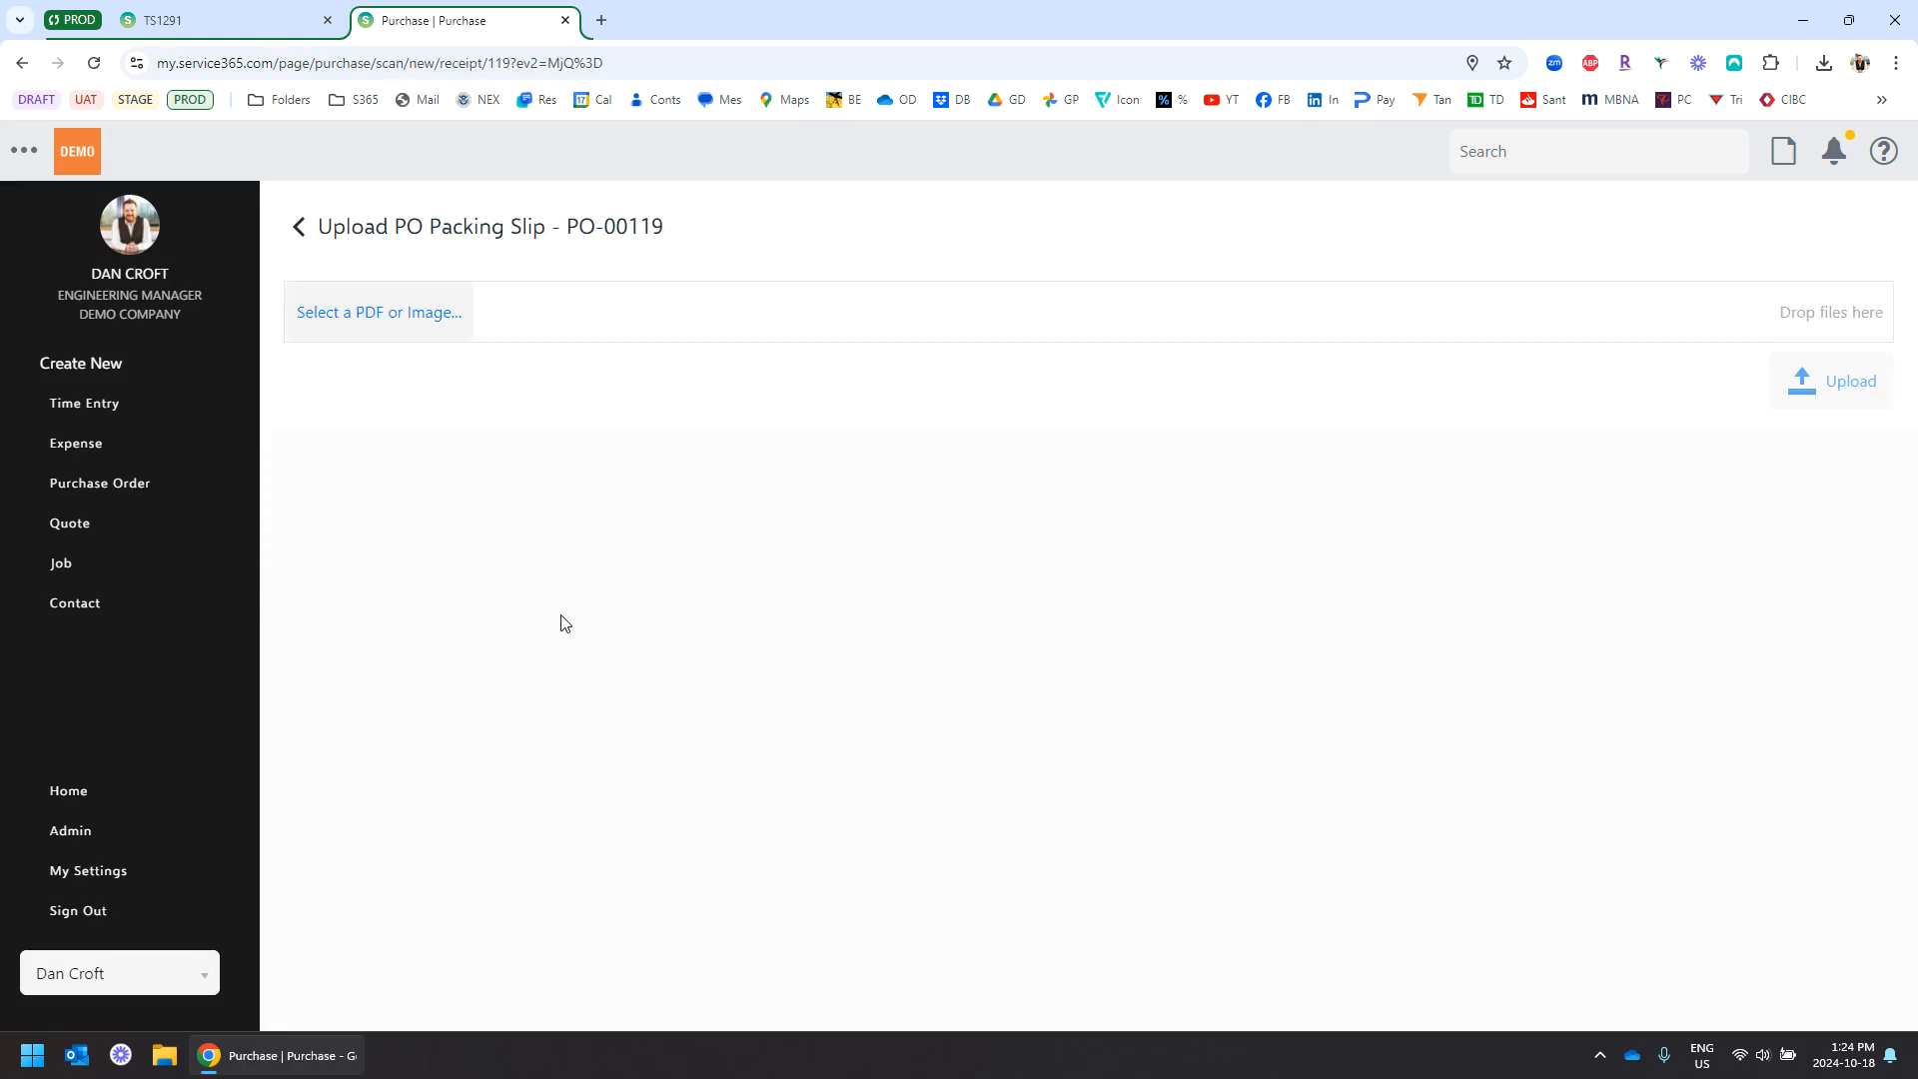
click(391, 327)
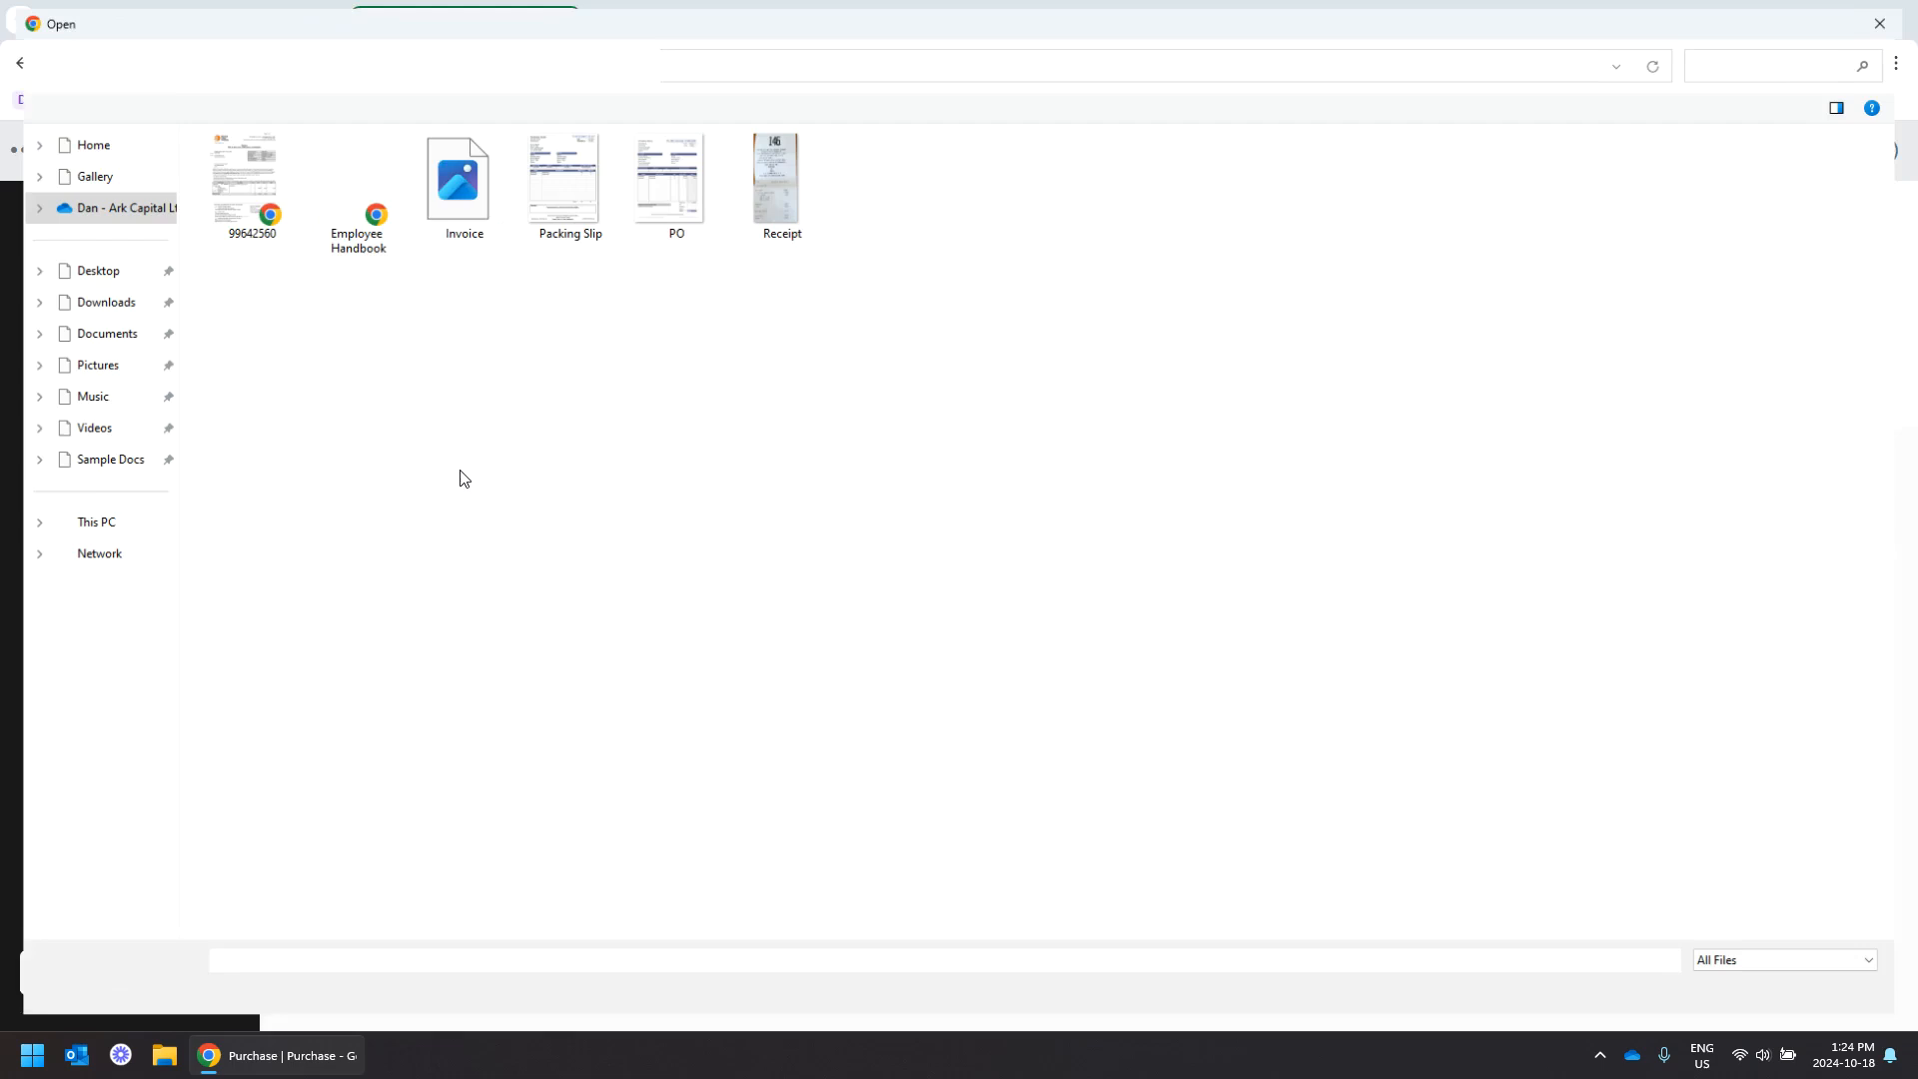
double_click(558, 186)
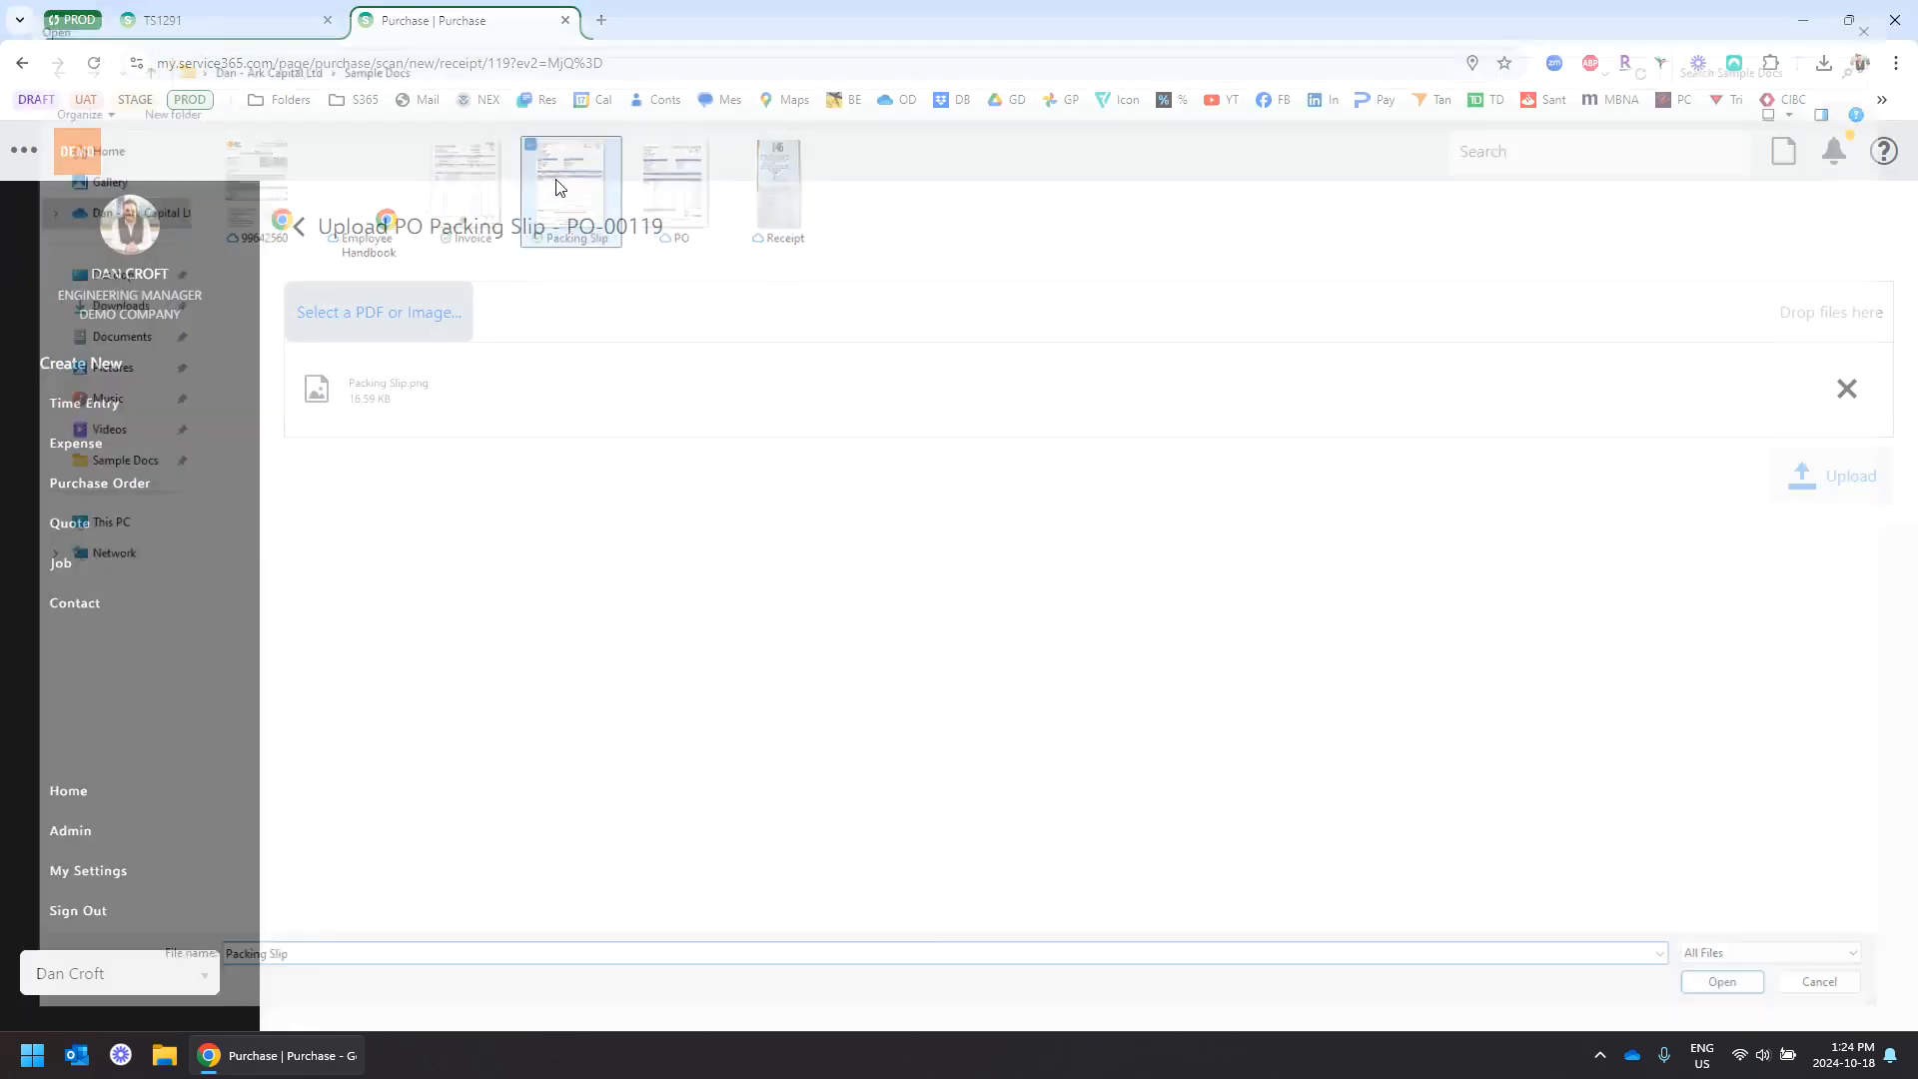
scroll(1250, 664, down, 10)
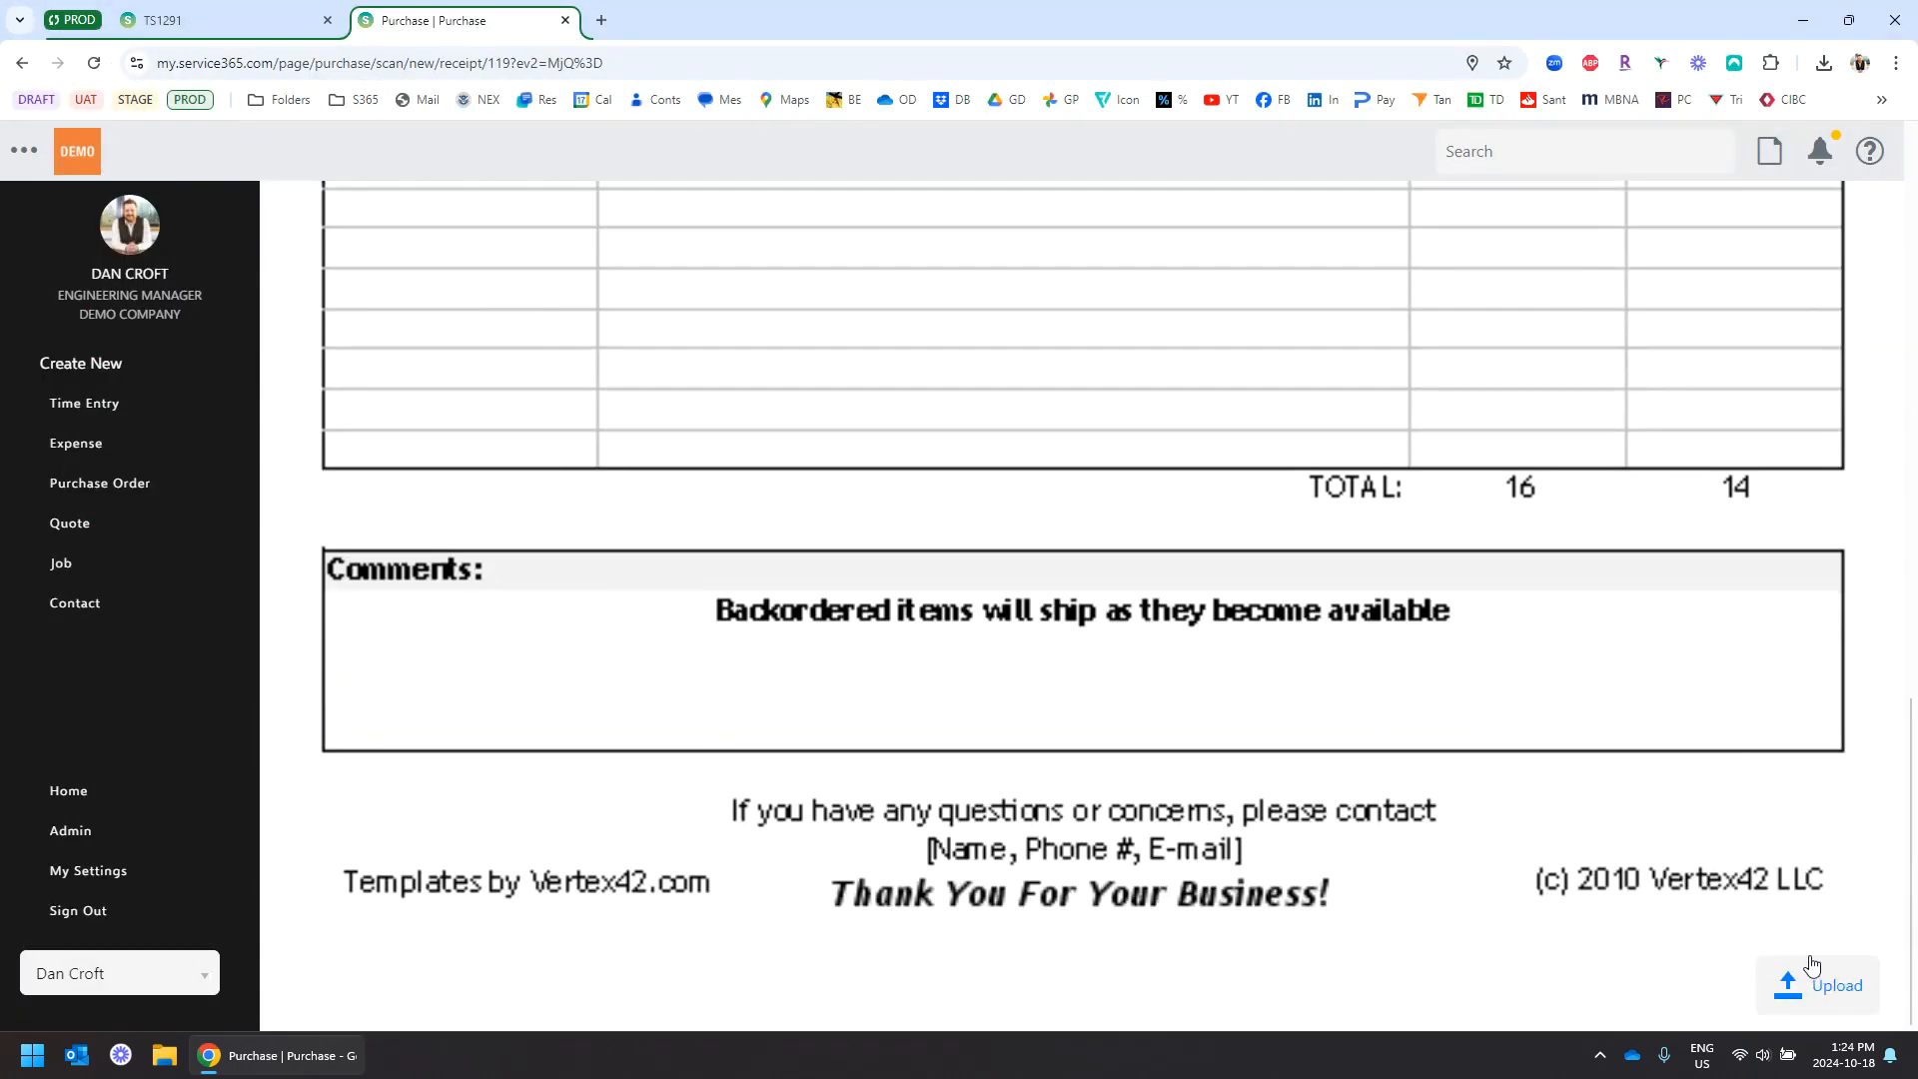
click(1797, 982)
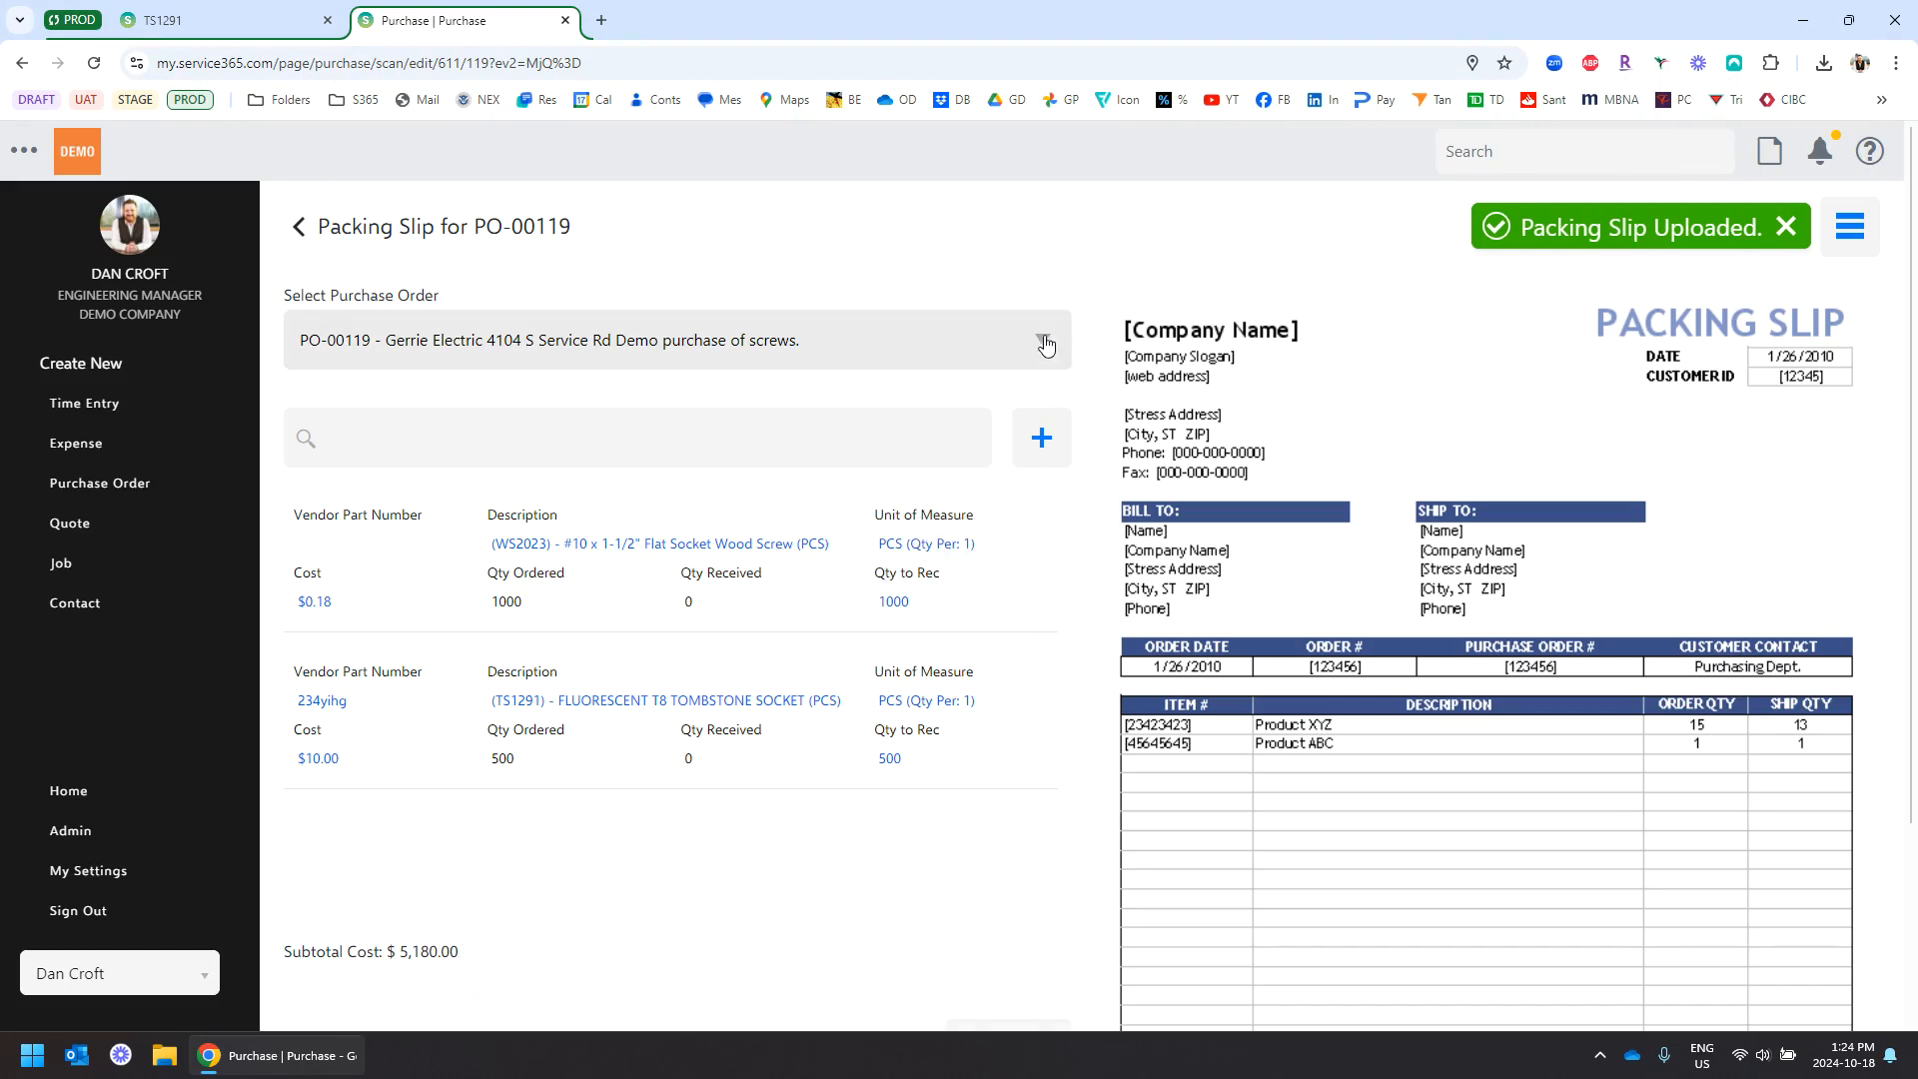
- Set the quantity to receive for the fluorescent T8 tombstone socket to 100 and receive the packing slip lines
scroll(1029, 300, down, 1)
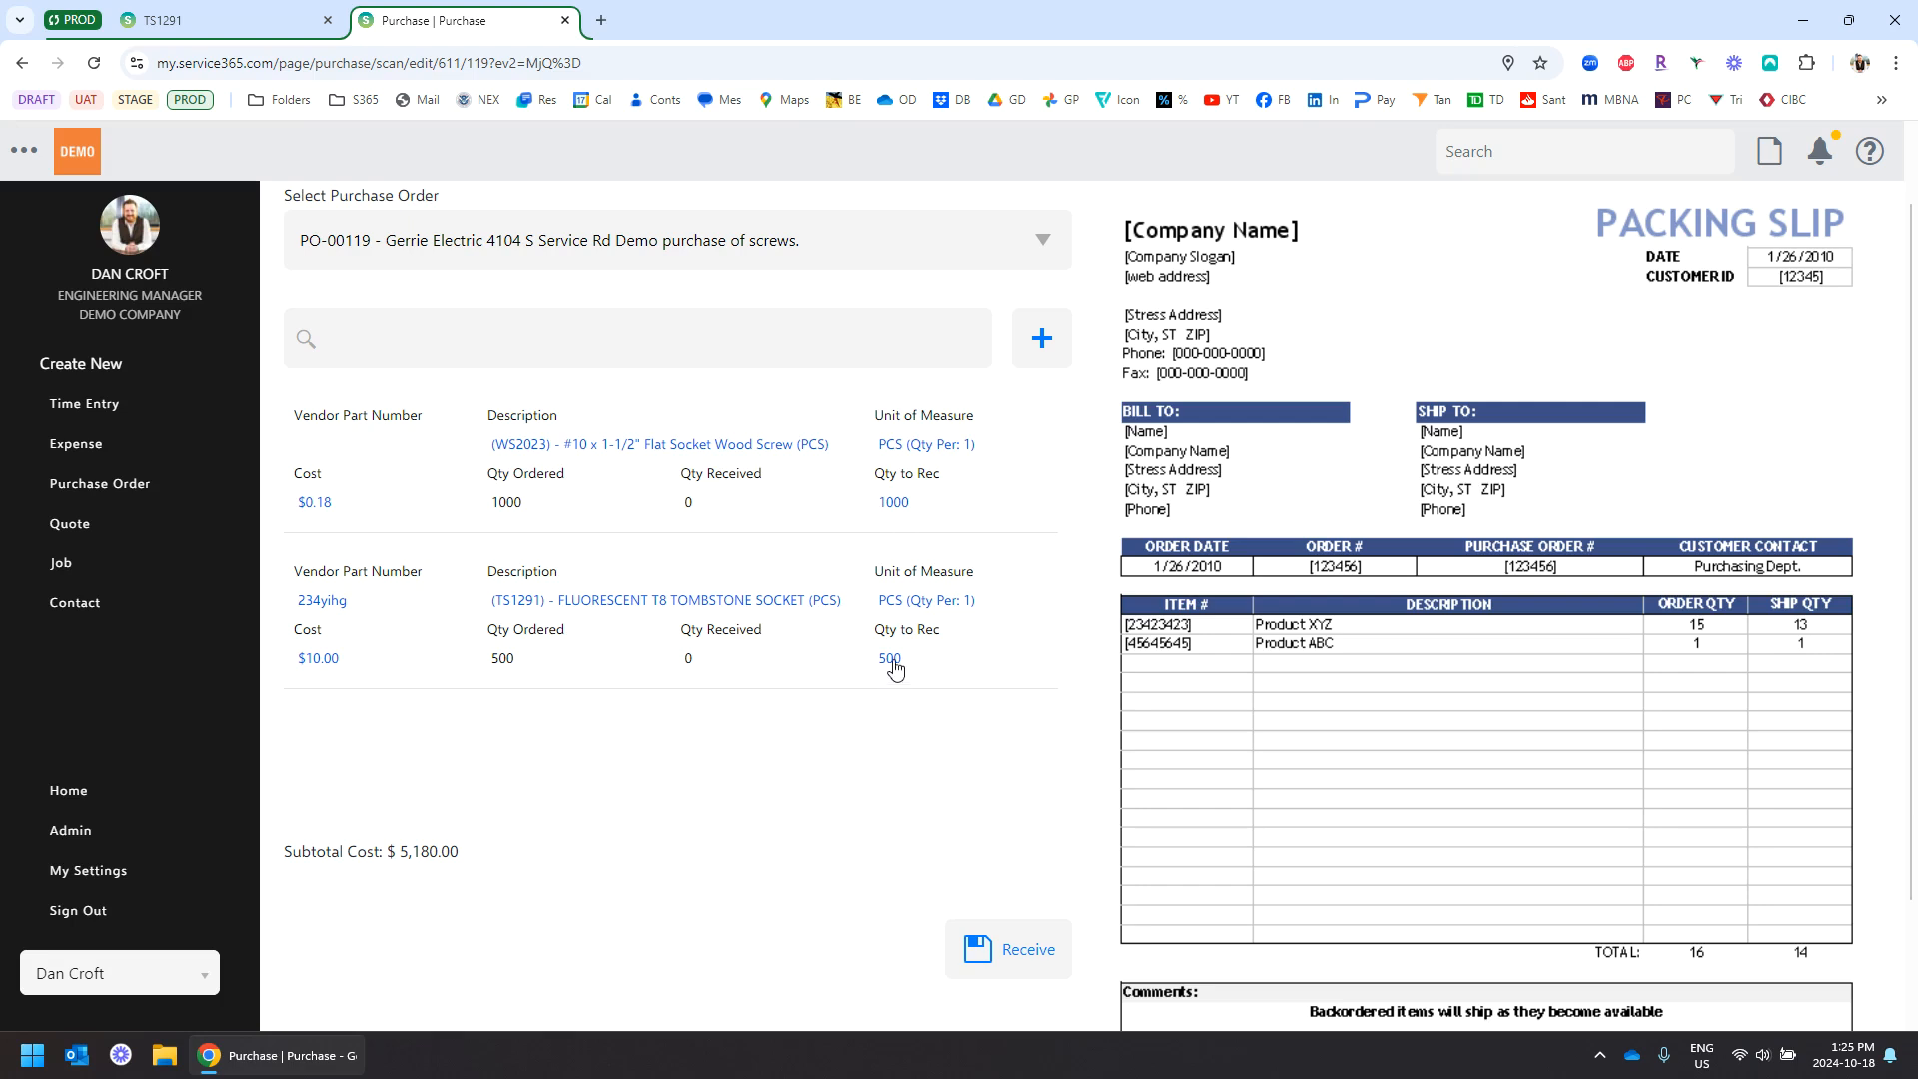
click(890, 664)
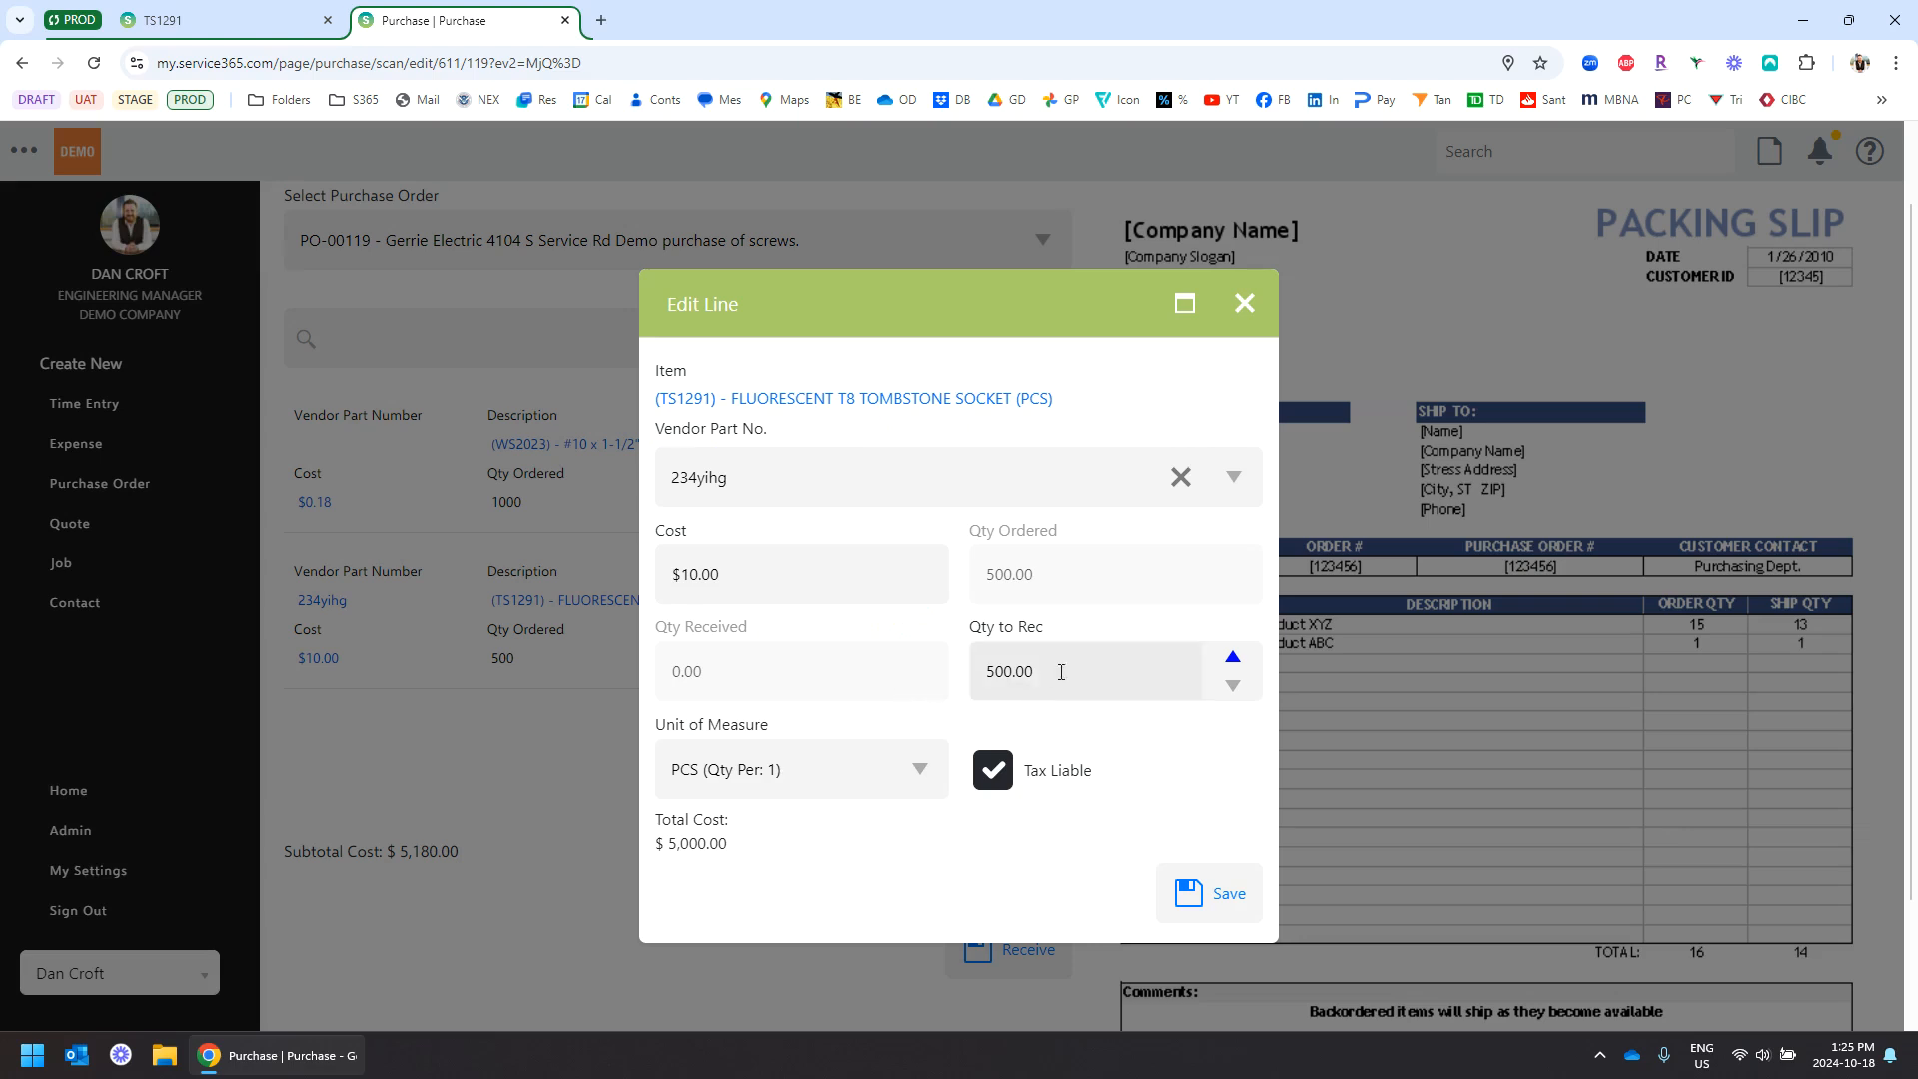
double_click(1019, 663)
text(100)
click(1214, 892)
scroll(992, 739, down, 1)
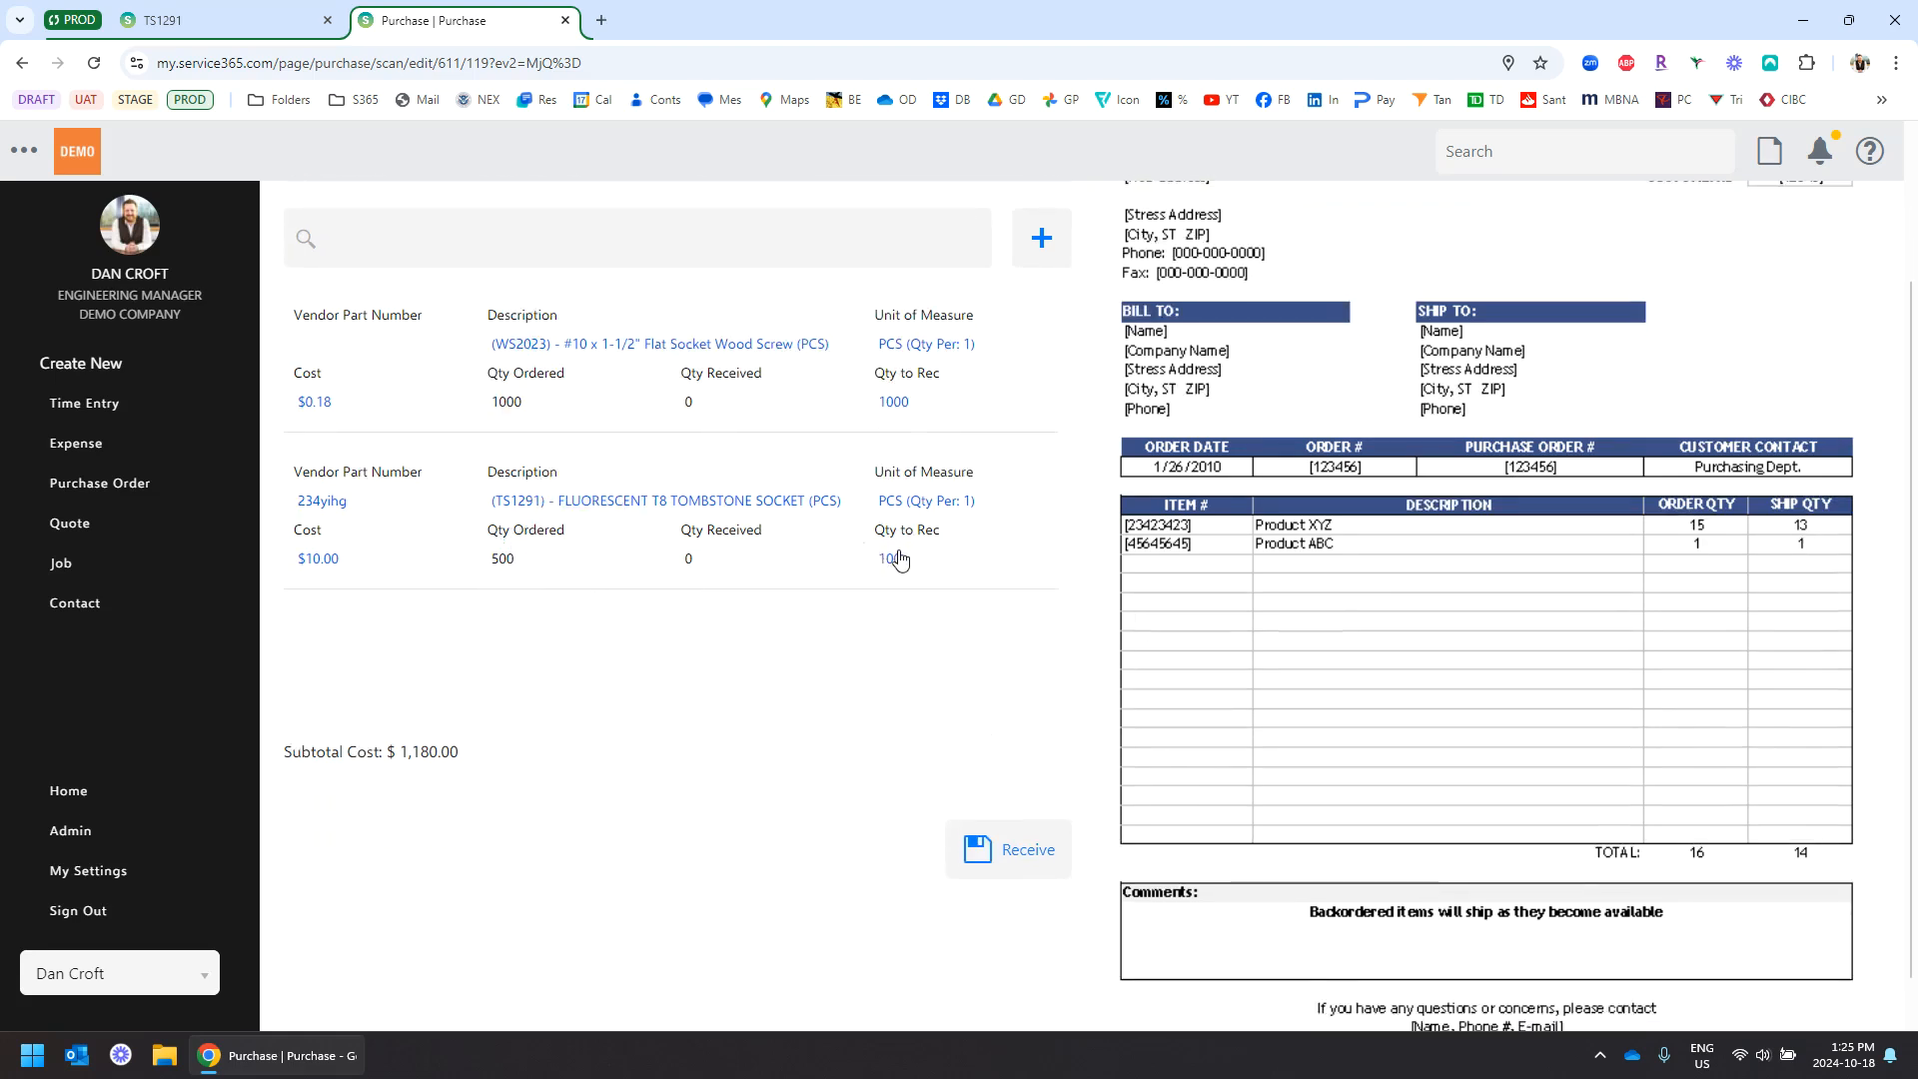
scroll(899, 559, down, 1)
click(998, 787)
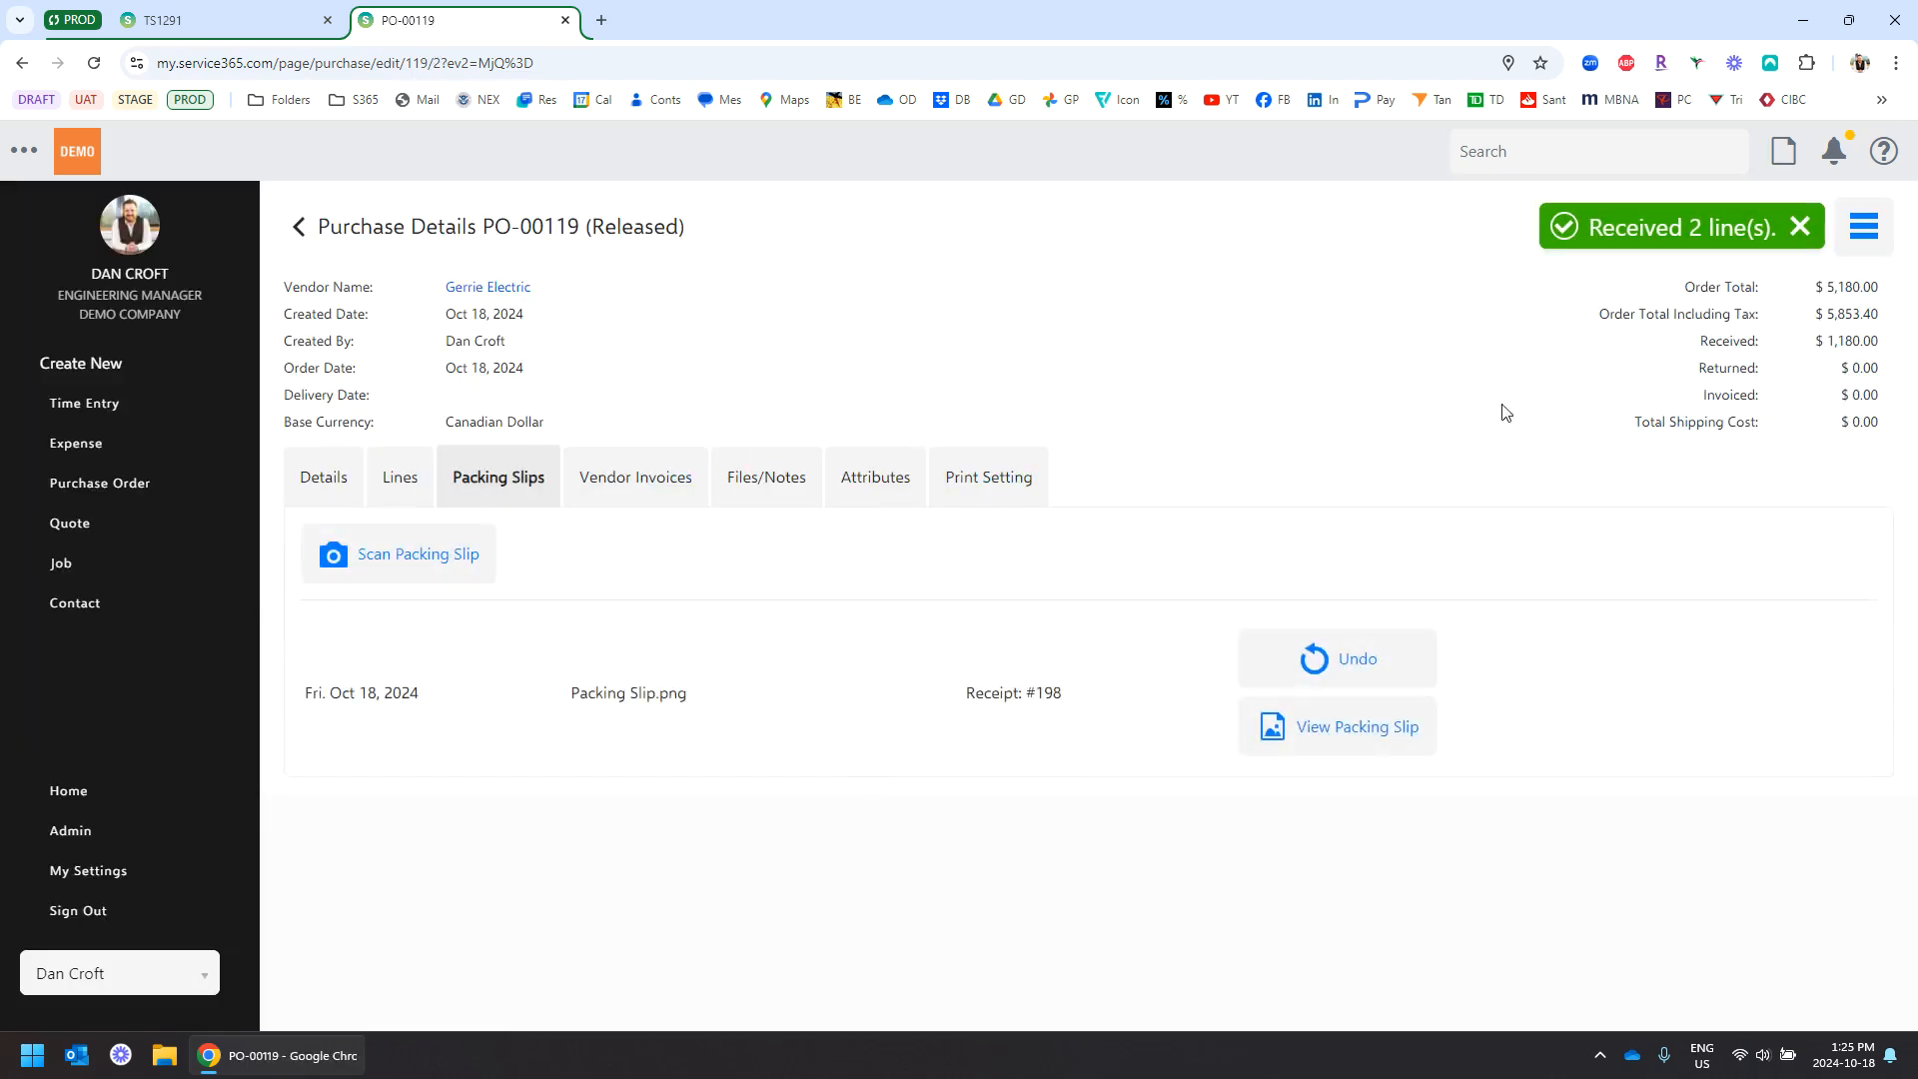
- Review the received quantities on the purchase order lines and compare the order total with the received amount
click(399, 479)
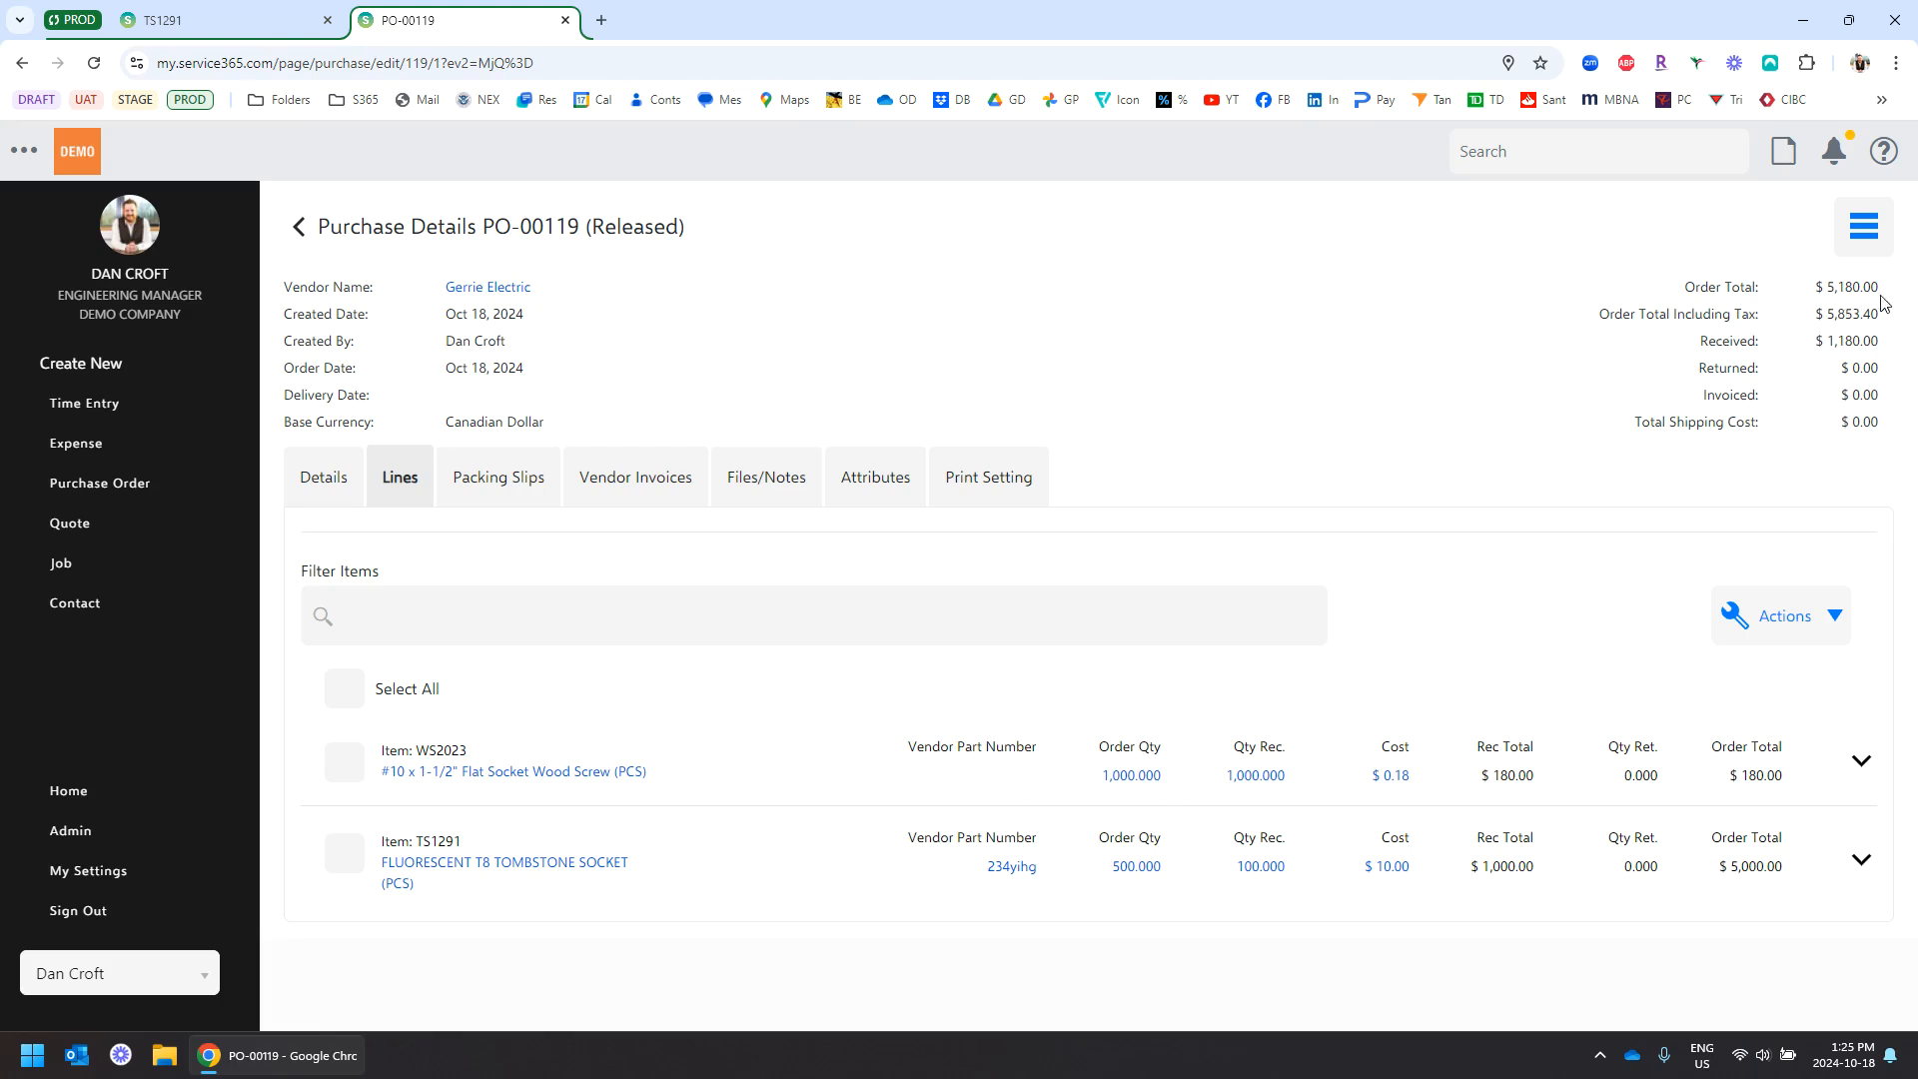
drag(1881, 295, 1822, 290)
drag(1895, 344, 1815, 340)
click(1486, 279)
- Upload the Invoice image as a vendor invoice for the purchase order
click(651, 487)
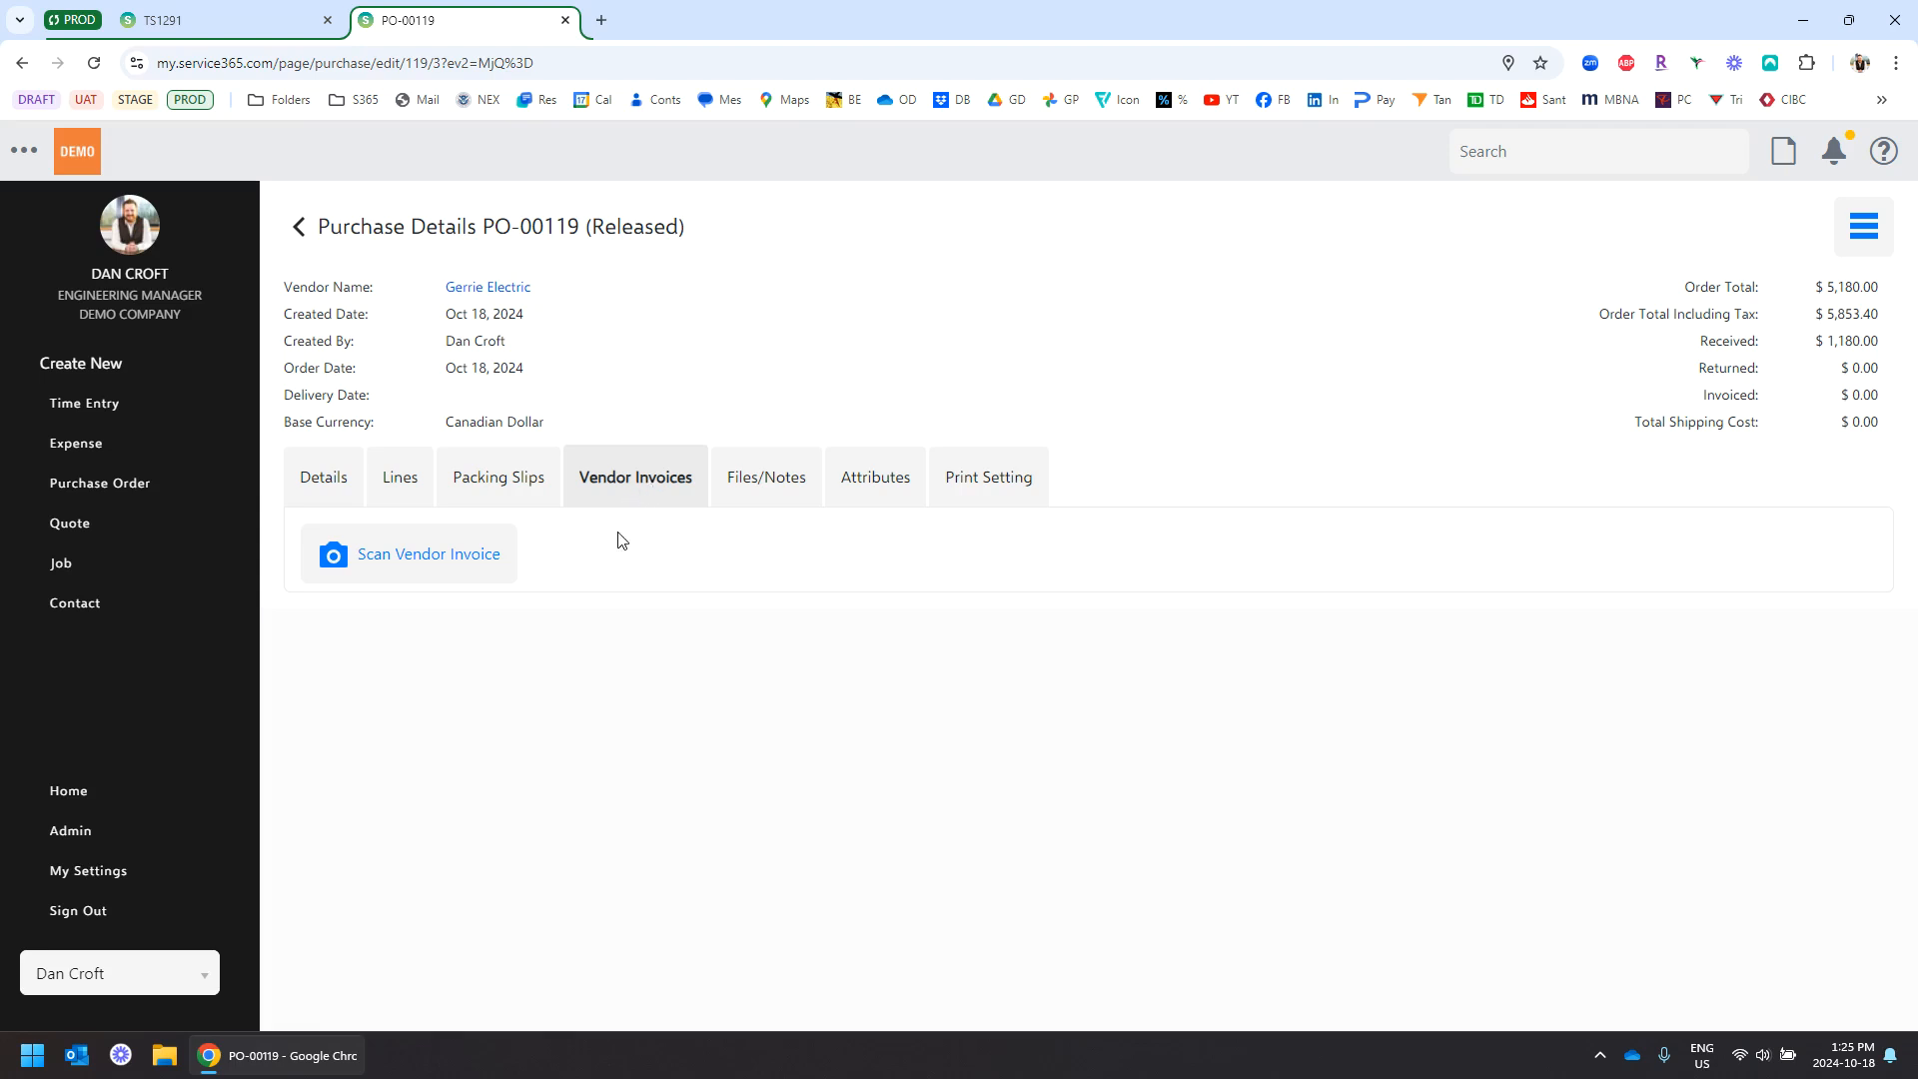
click(414, 567)
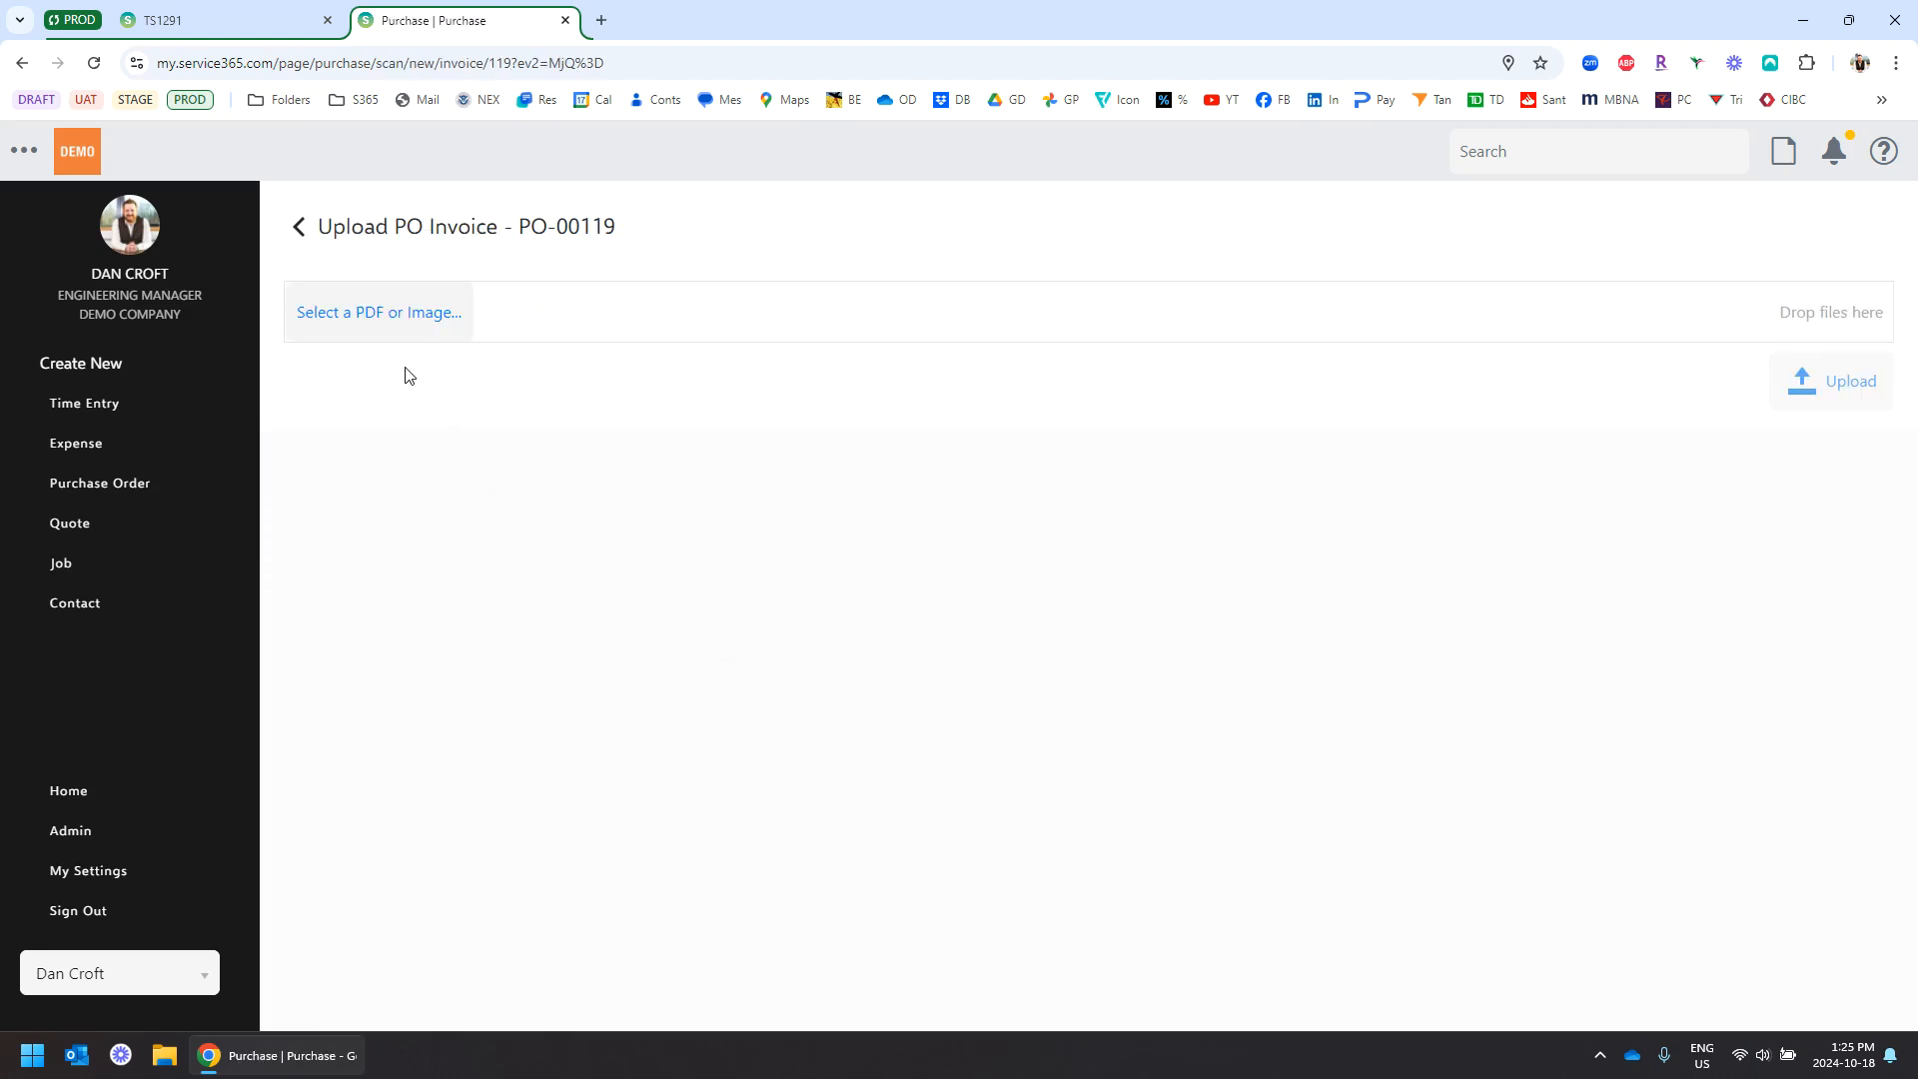
click(377, 319)
double_click(448, 172)
scroll(1571, 728, down, 15)
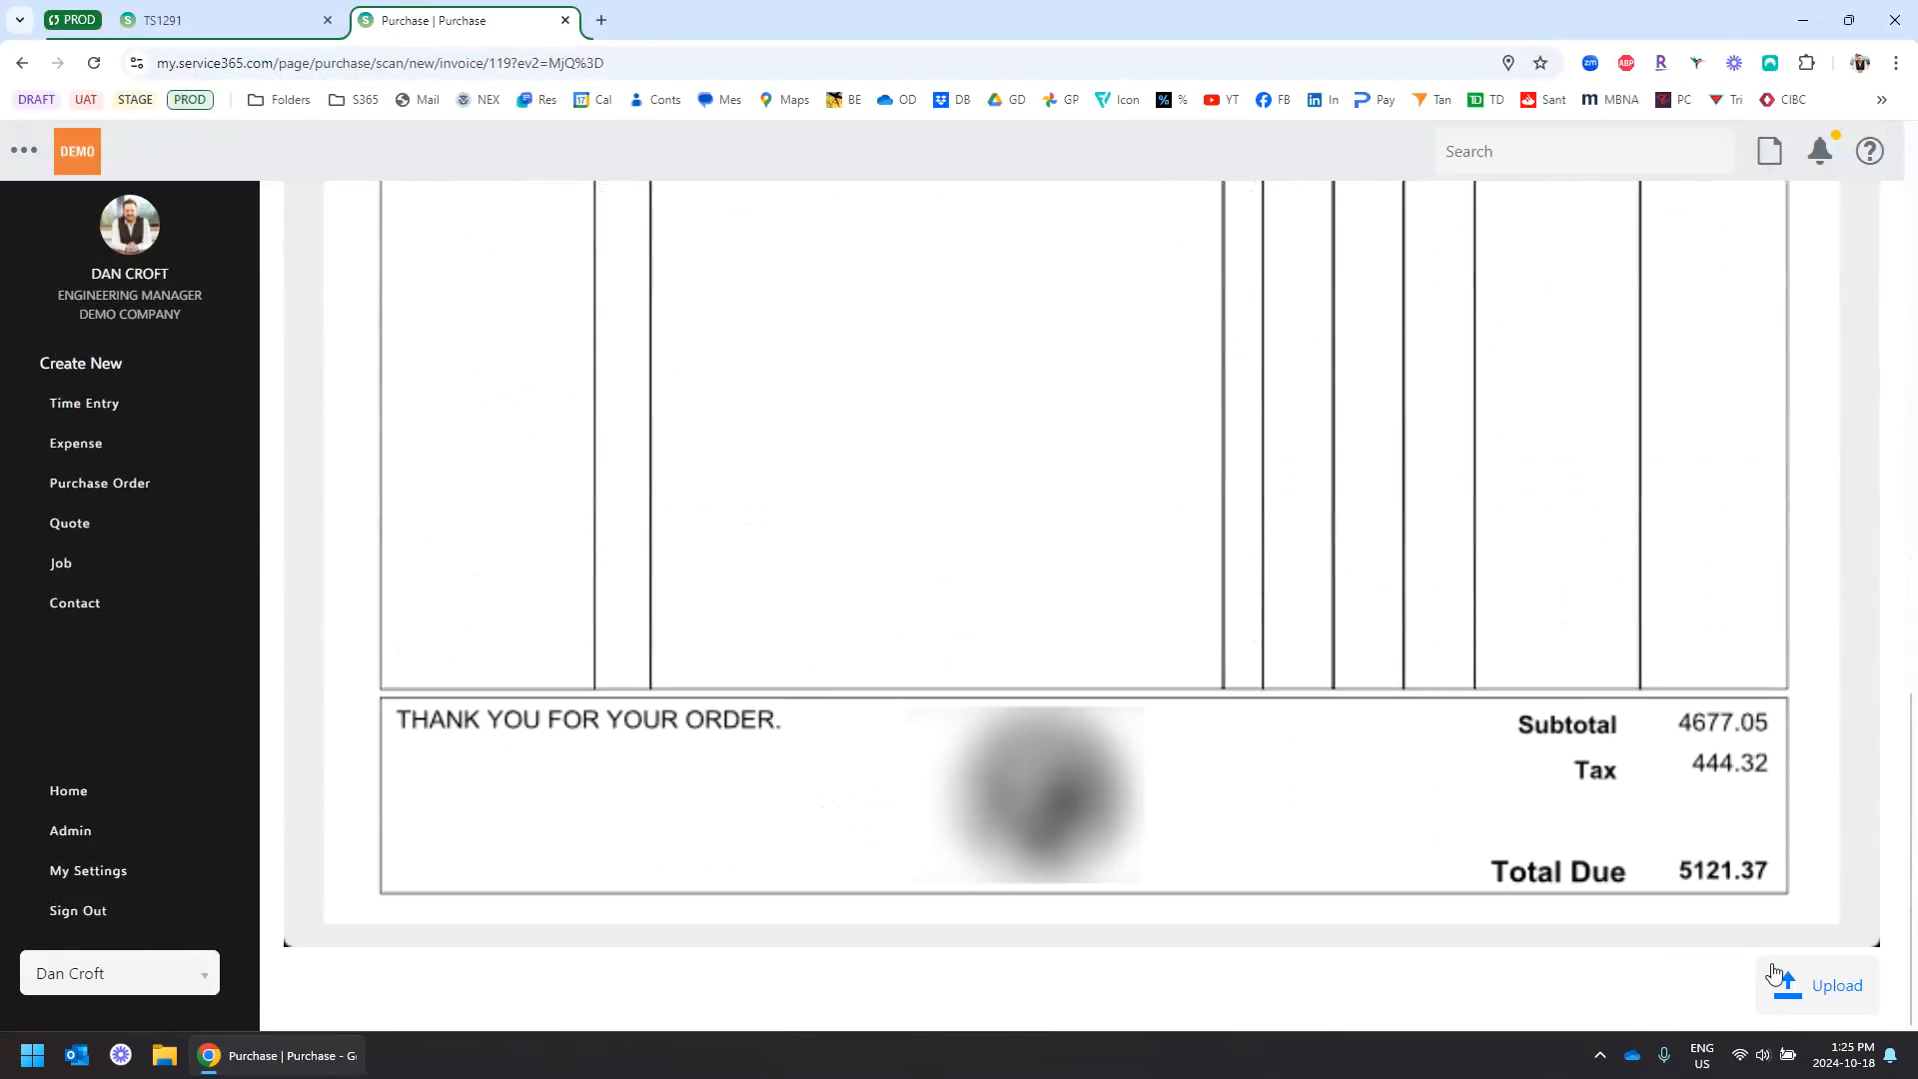
click(1776, 977)
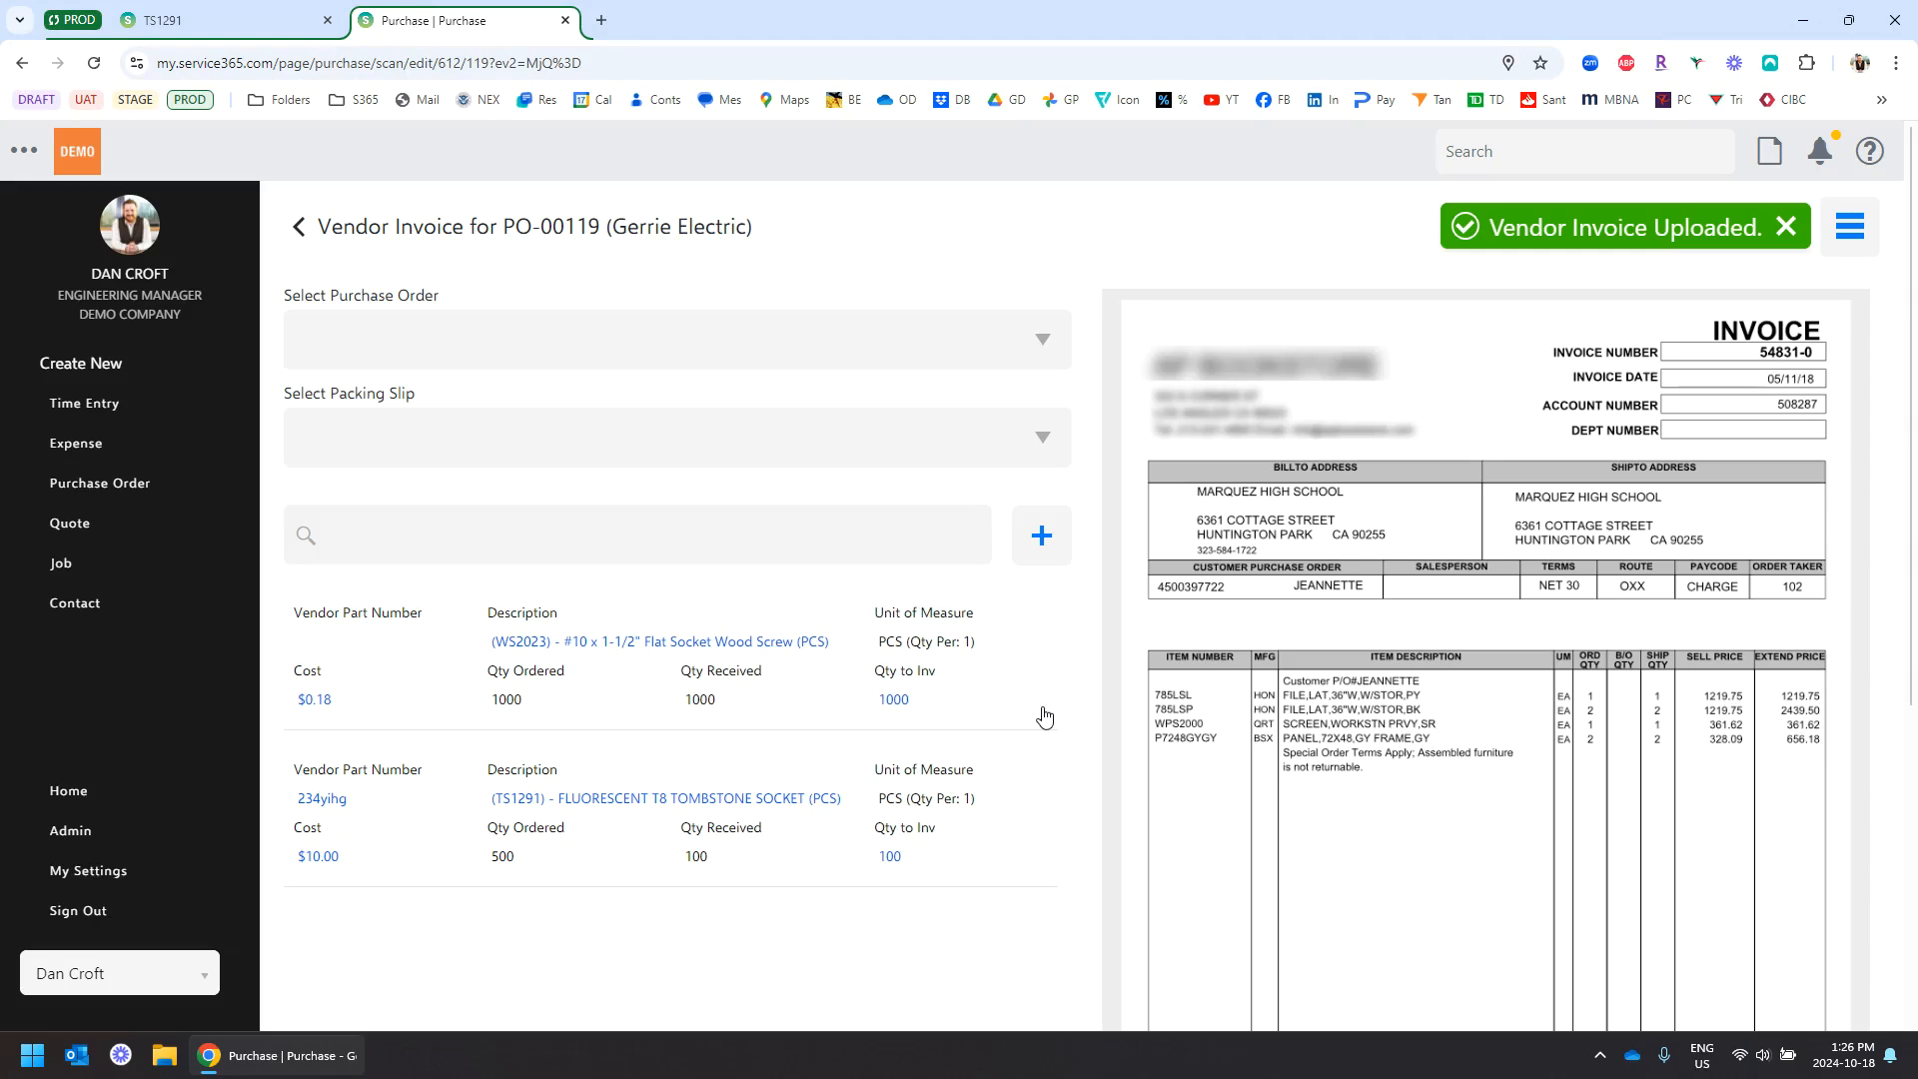
- Enter invoice number 96546987, save the vendor invoice to the purchase order and check the order's invoiced amount
scroll(889, 664, down, 3)
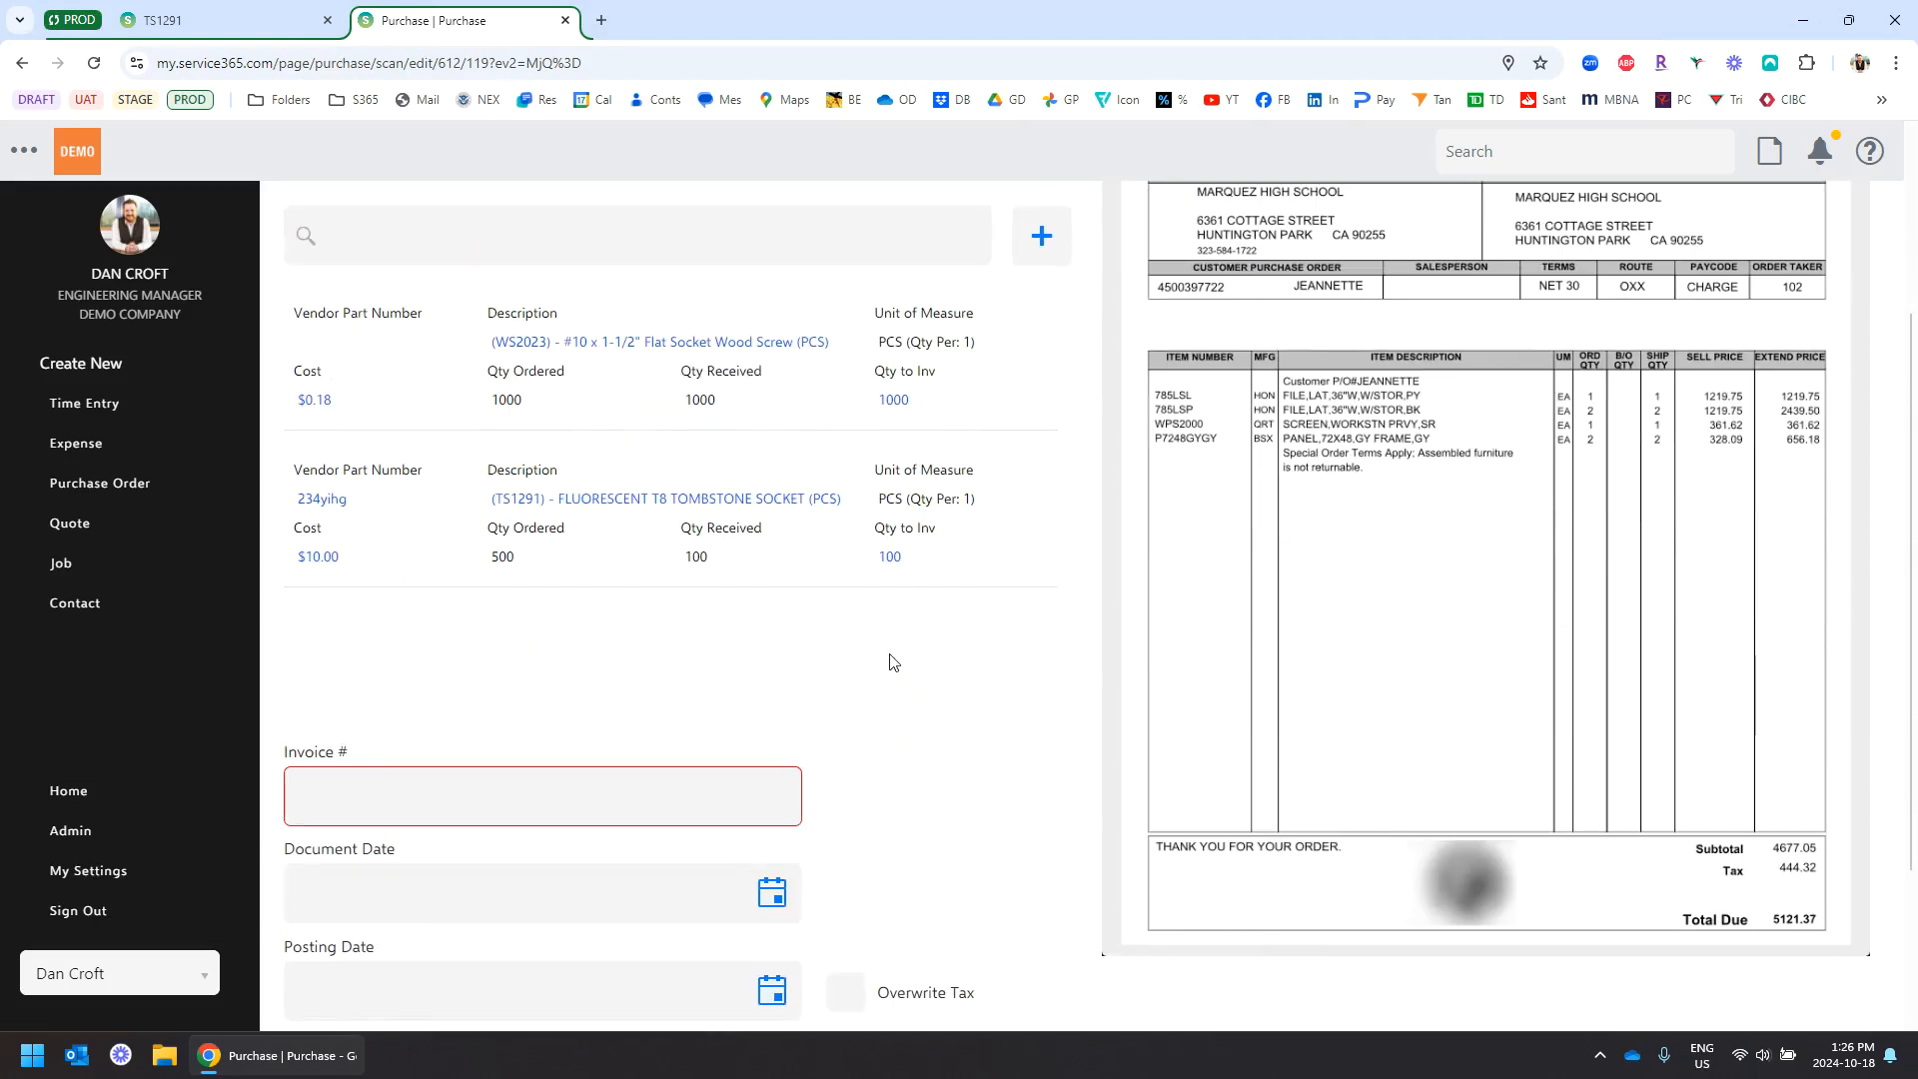
scroll(889, 662, down, 1)
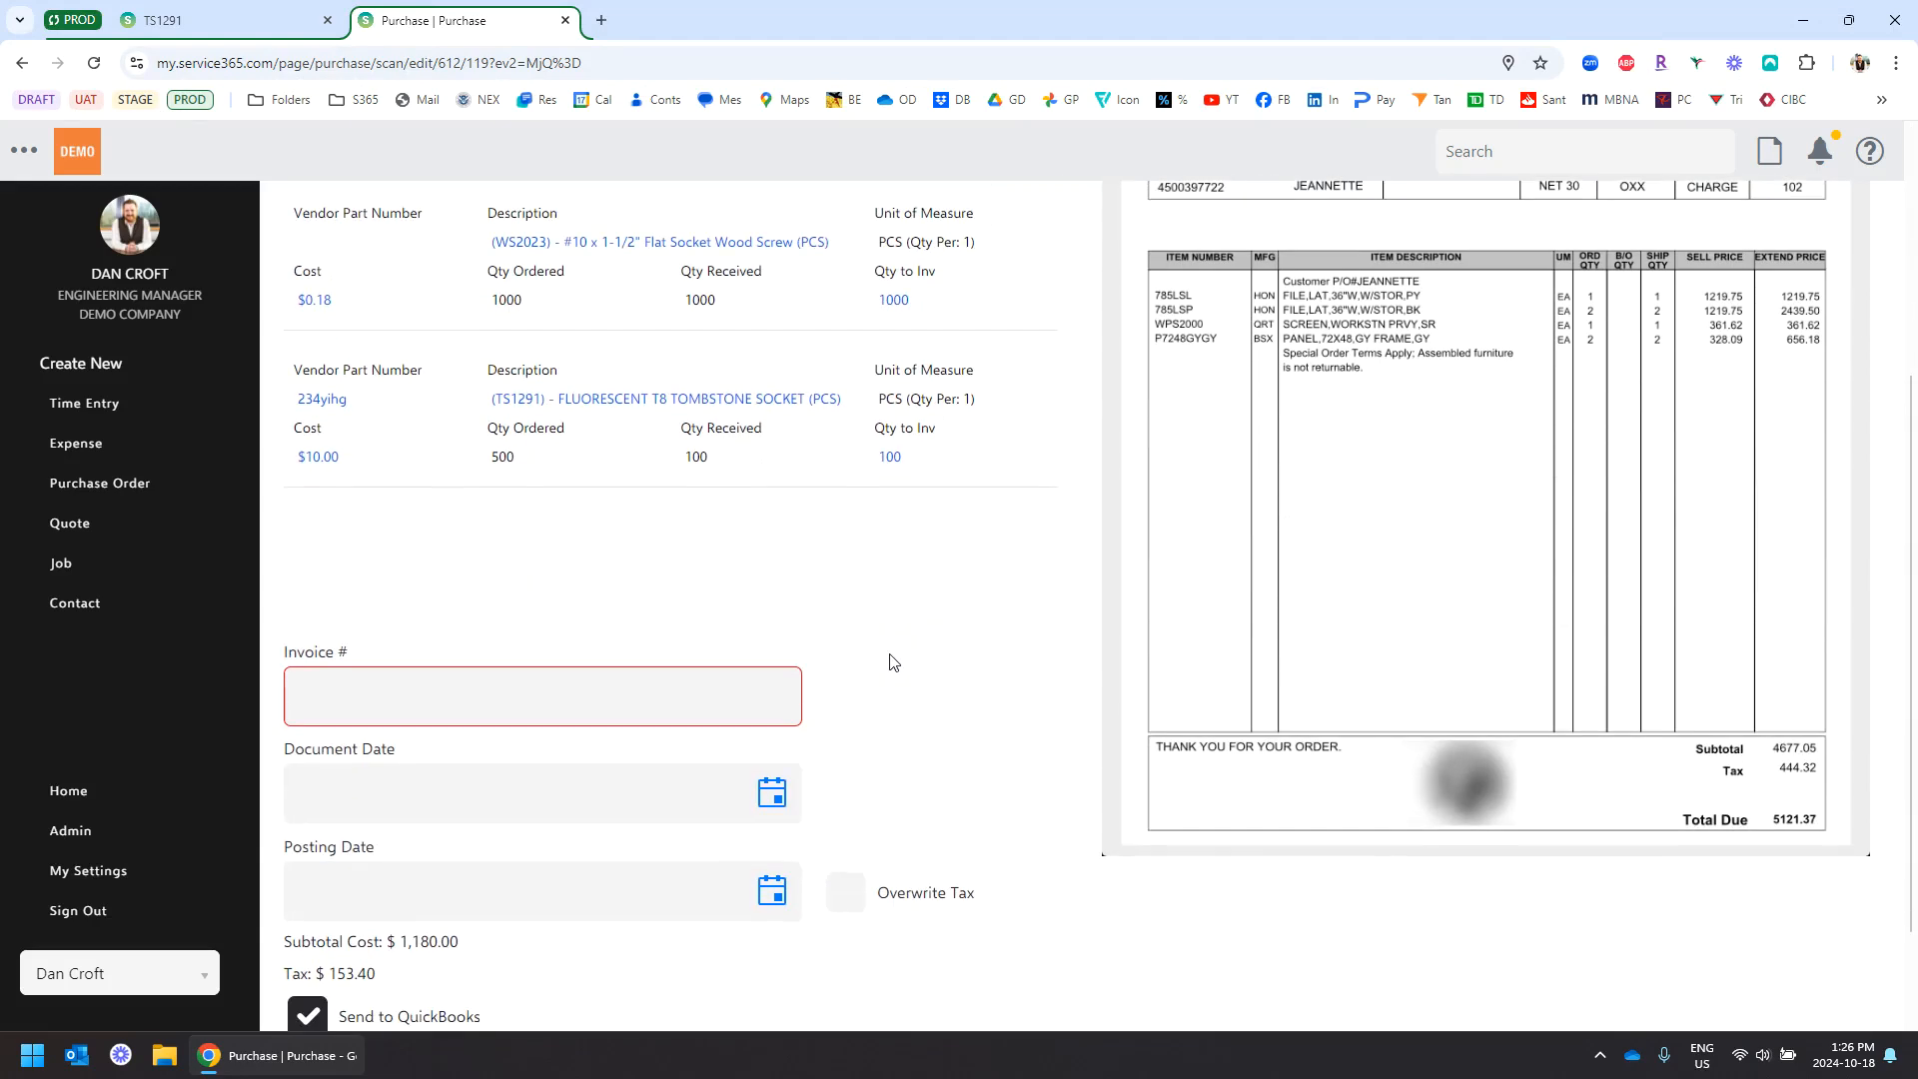
scroll(889, 663, up, 1)
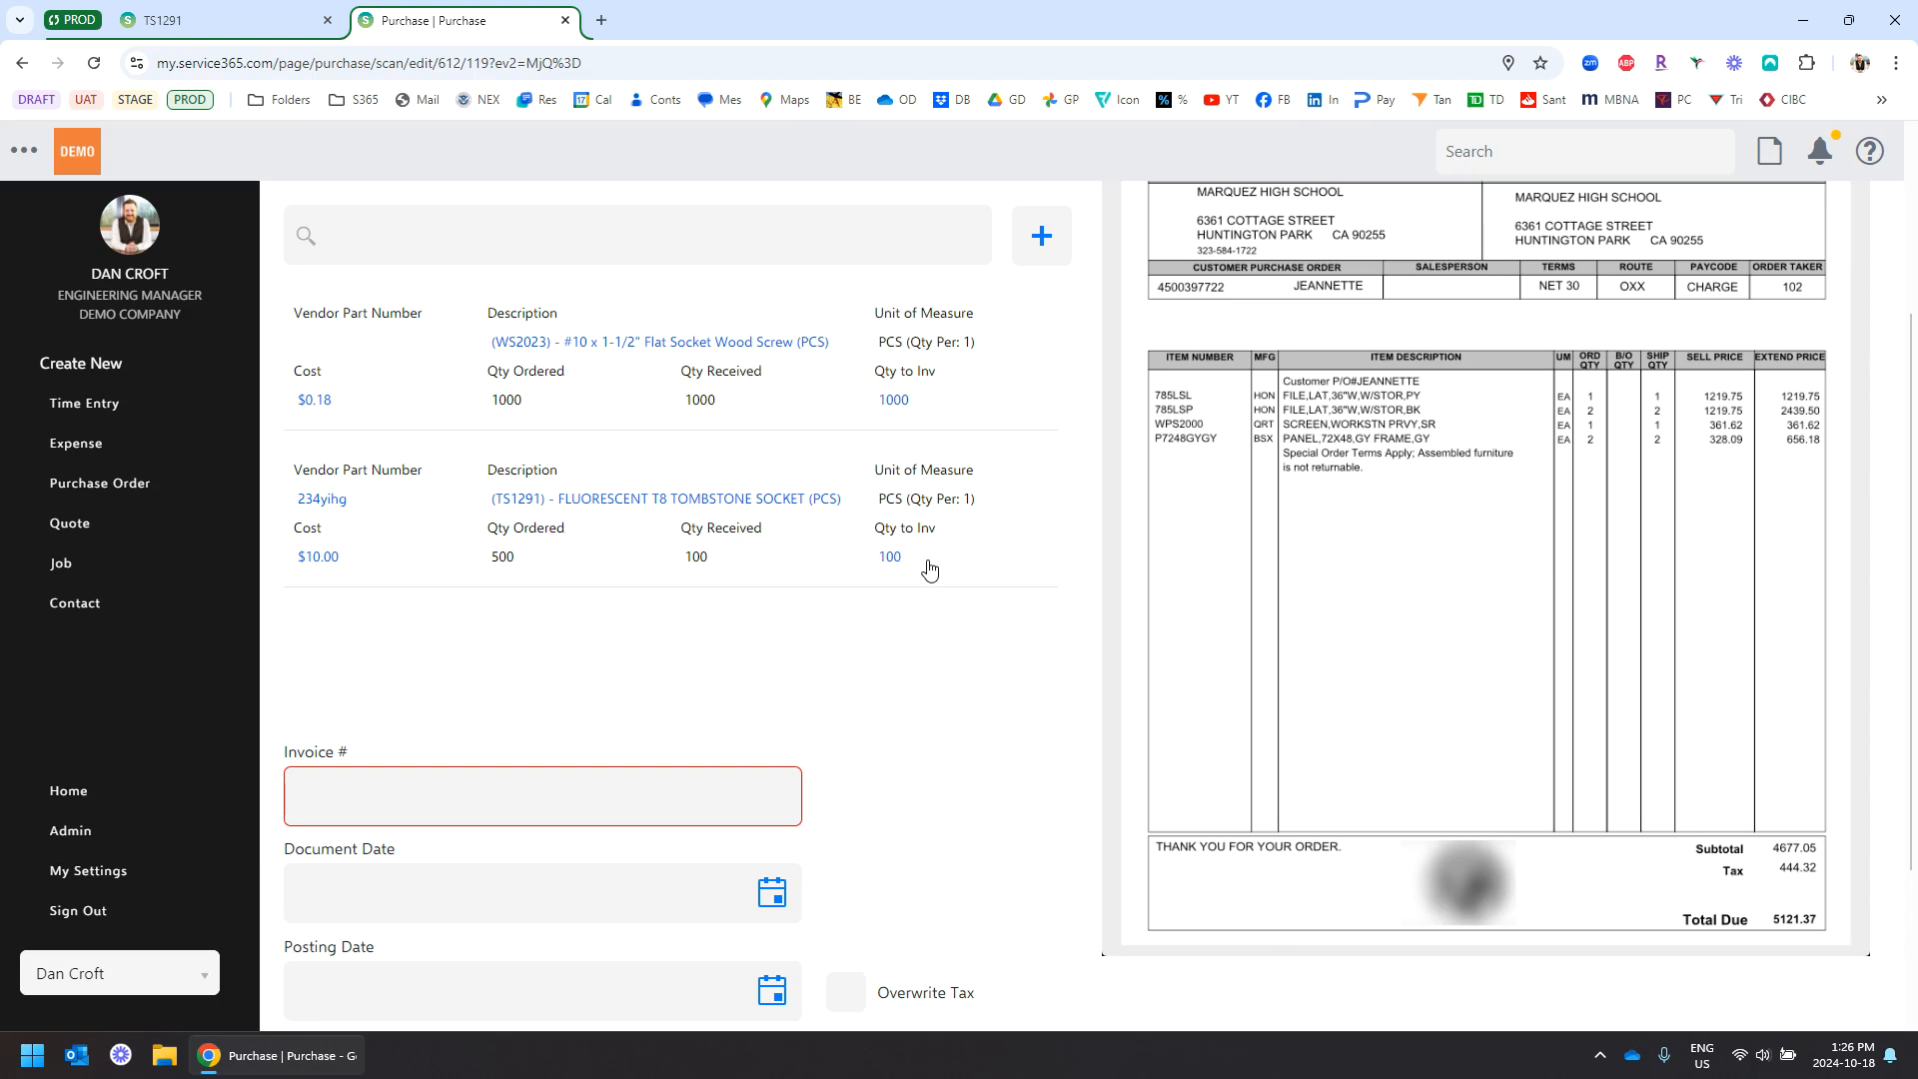
scroll(929, 570, down, 2)
click(477, 589)
text(96546987)
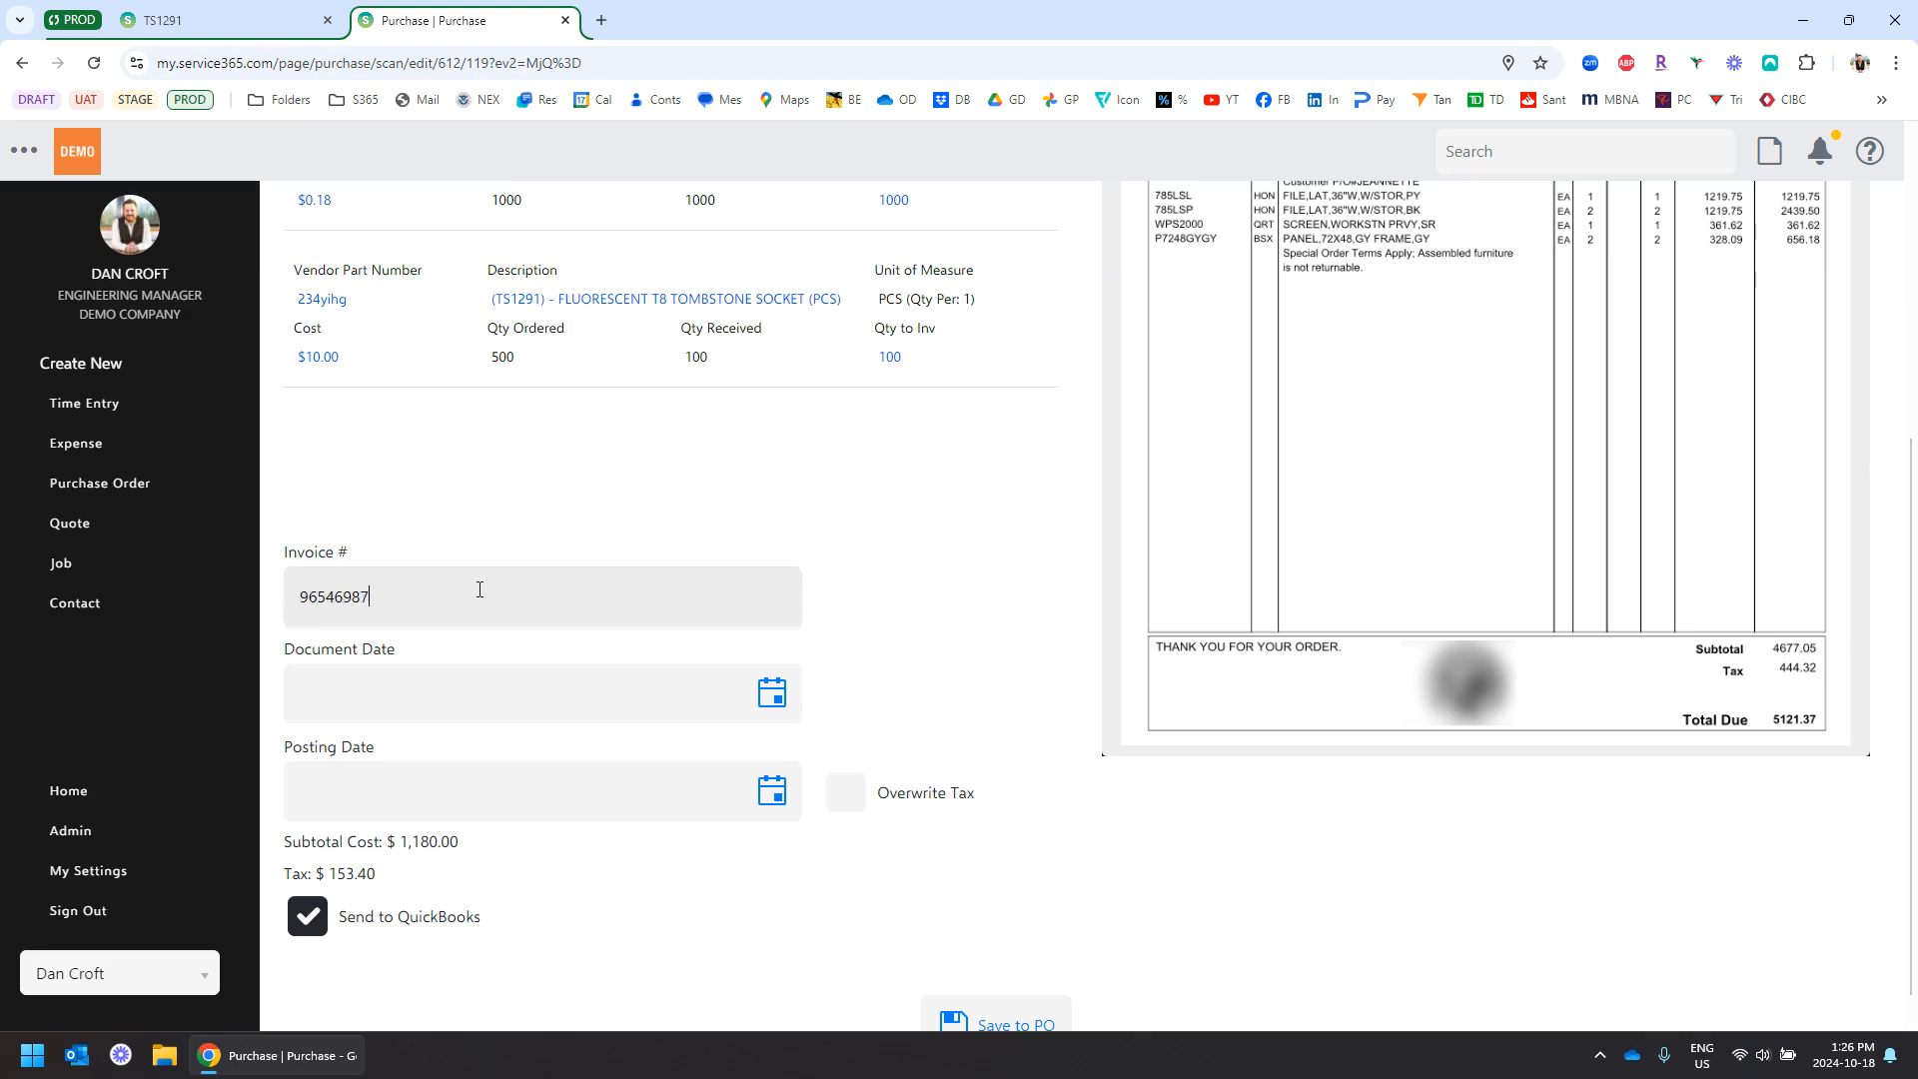
click(550, 496)
scroll(599, 608, down, 1)
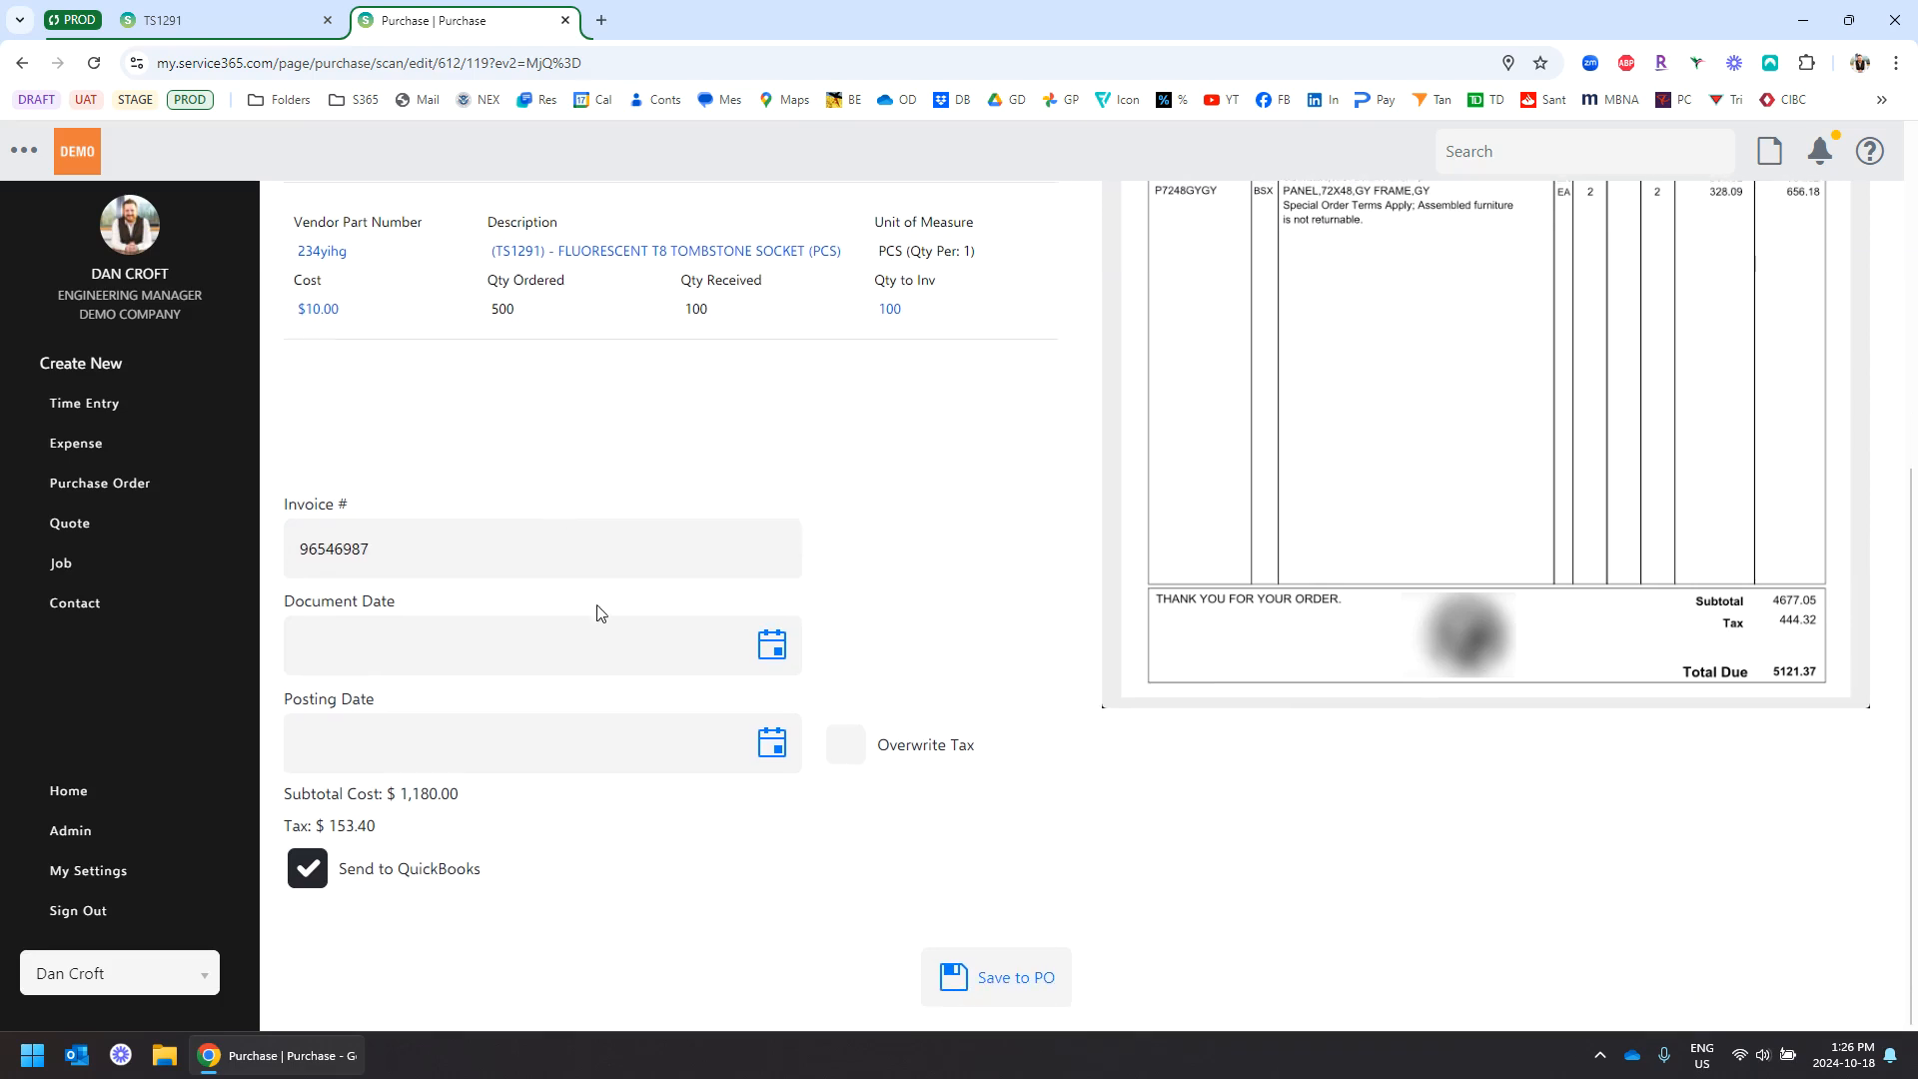
click(984, 976)
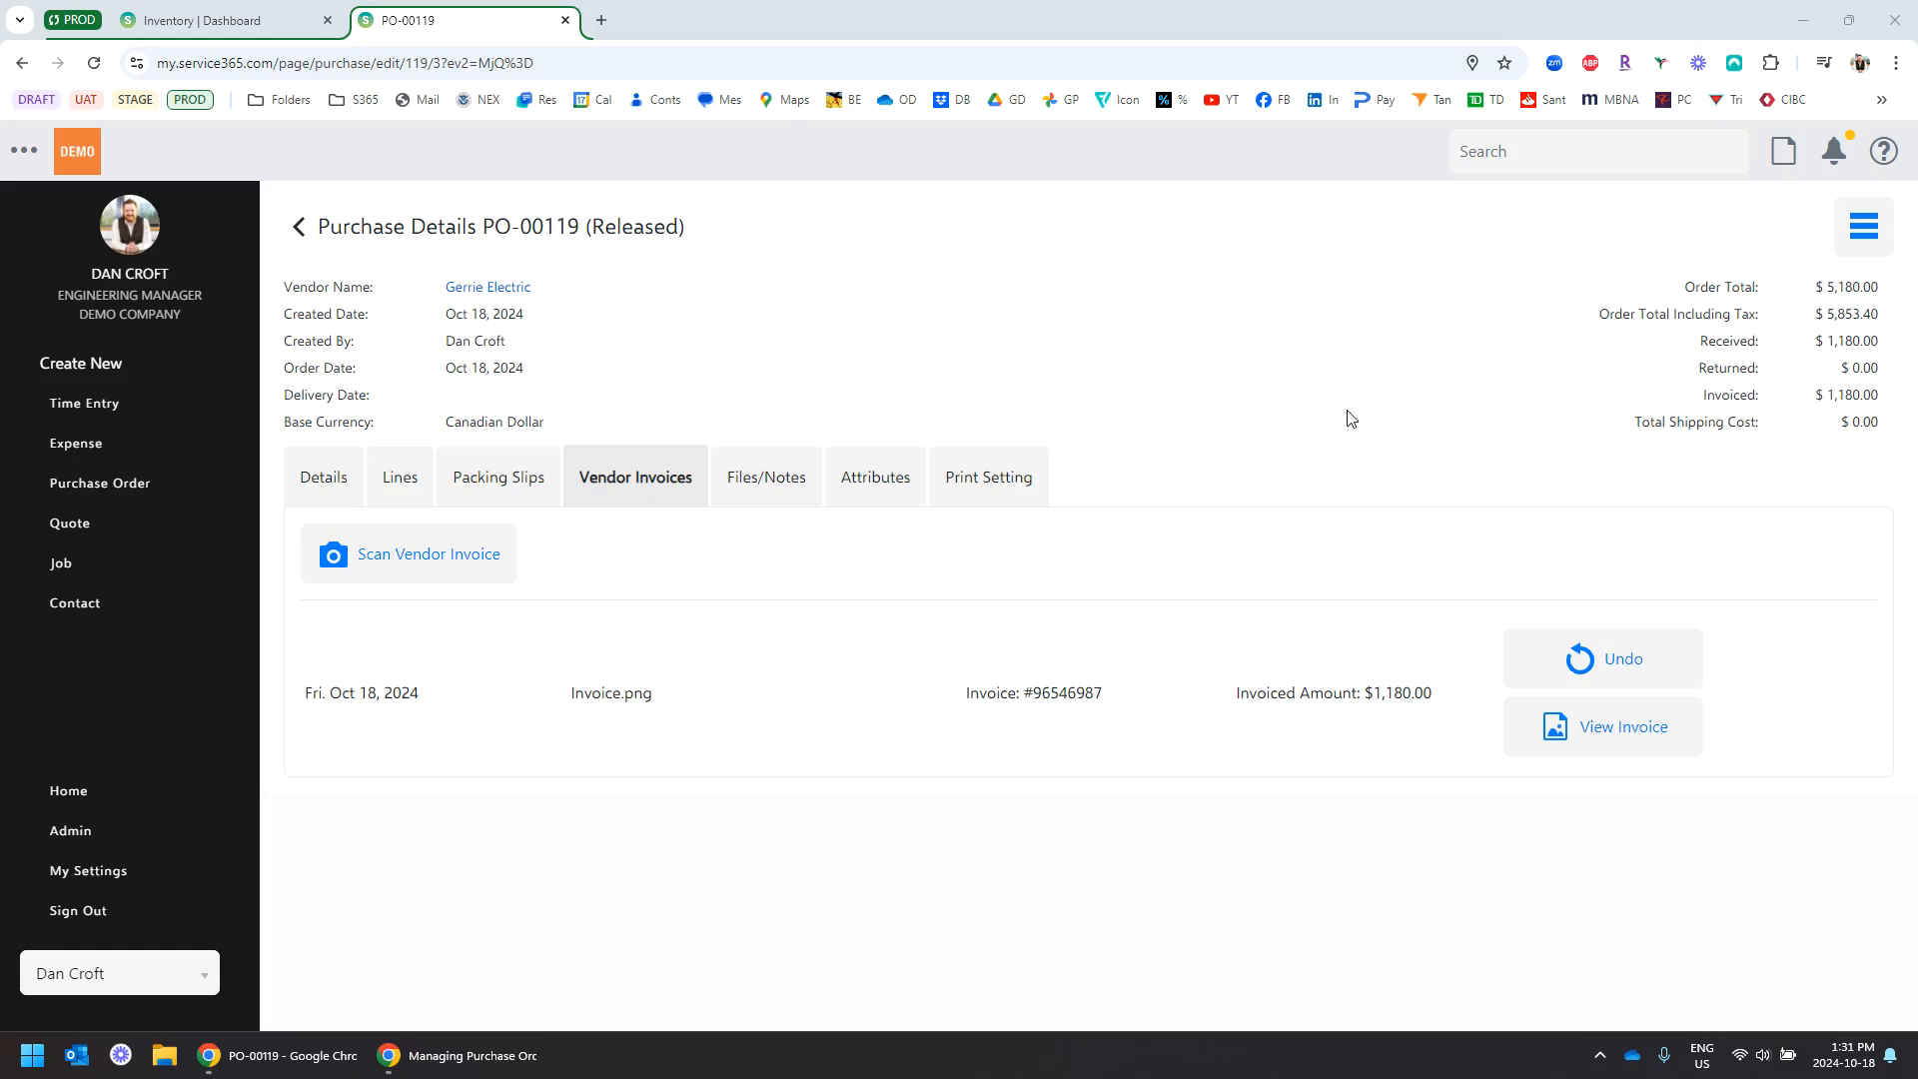
drag(1890, 402, 1827, 395)
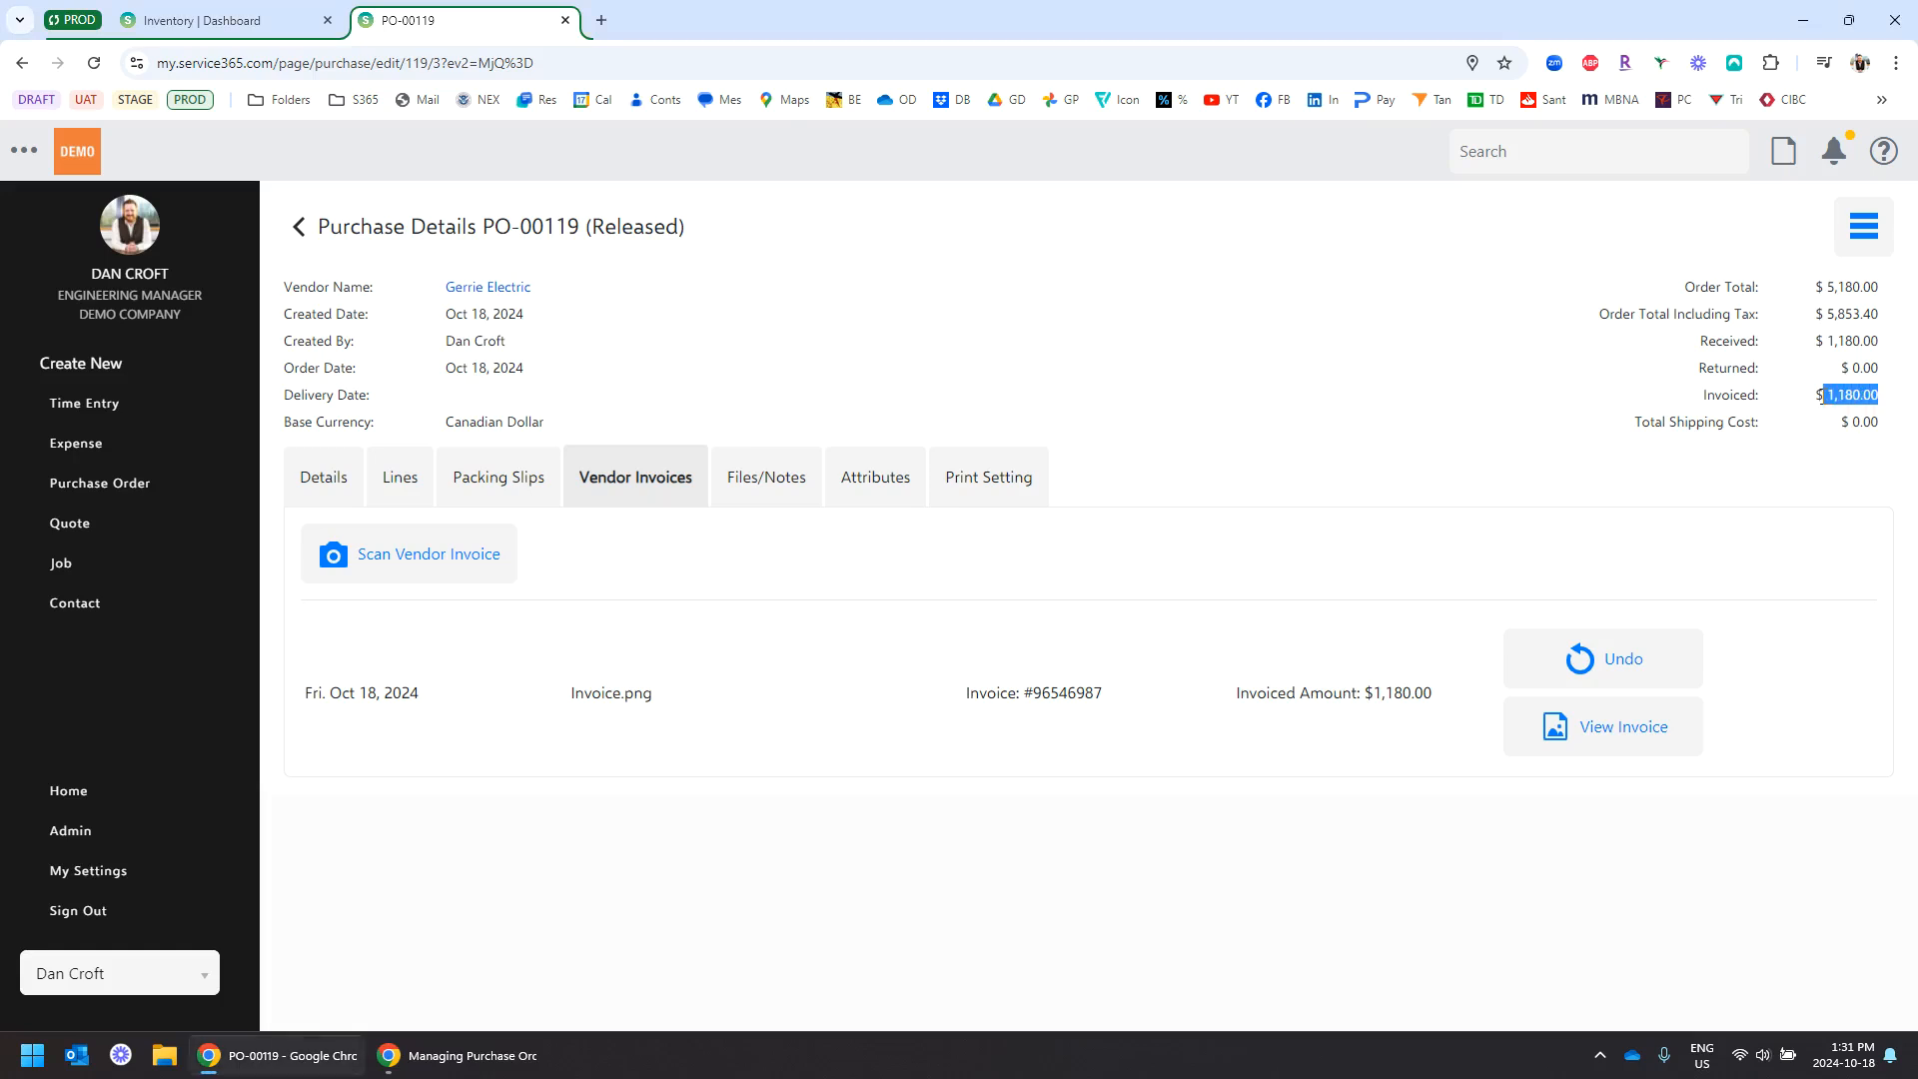
click(1828, 482)
- Upload the Packing Slip image again as a second packing slip for the remaining goods
click(474, 480)
click(419, 565)
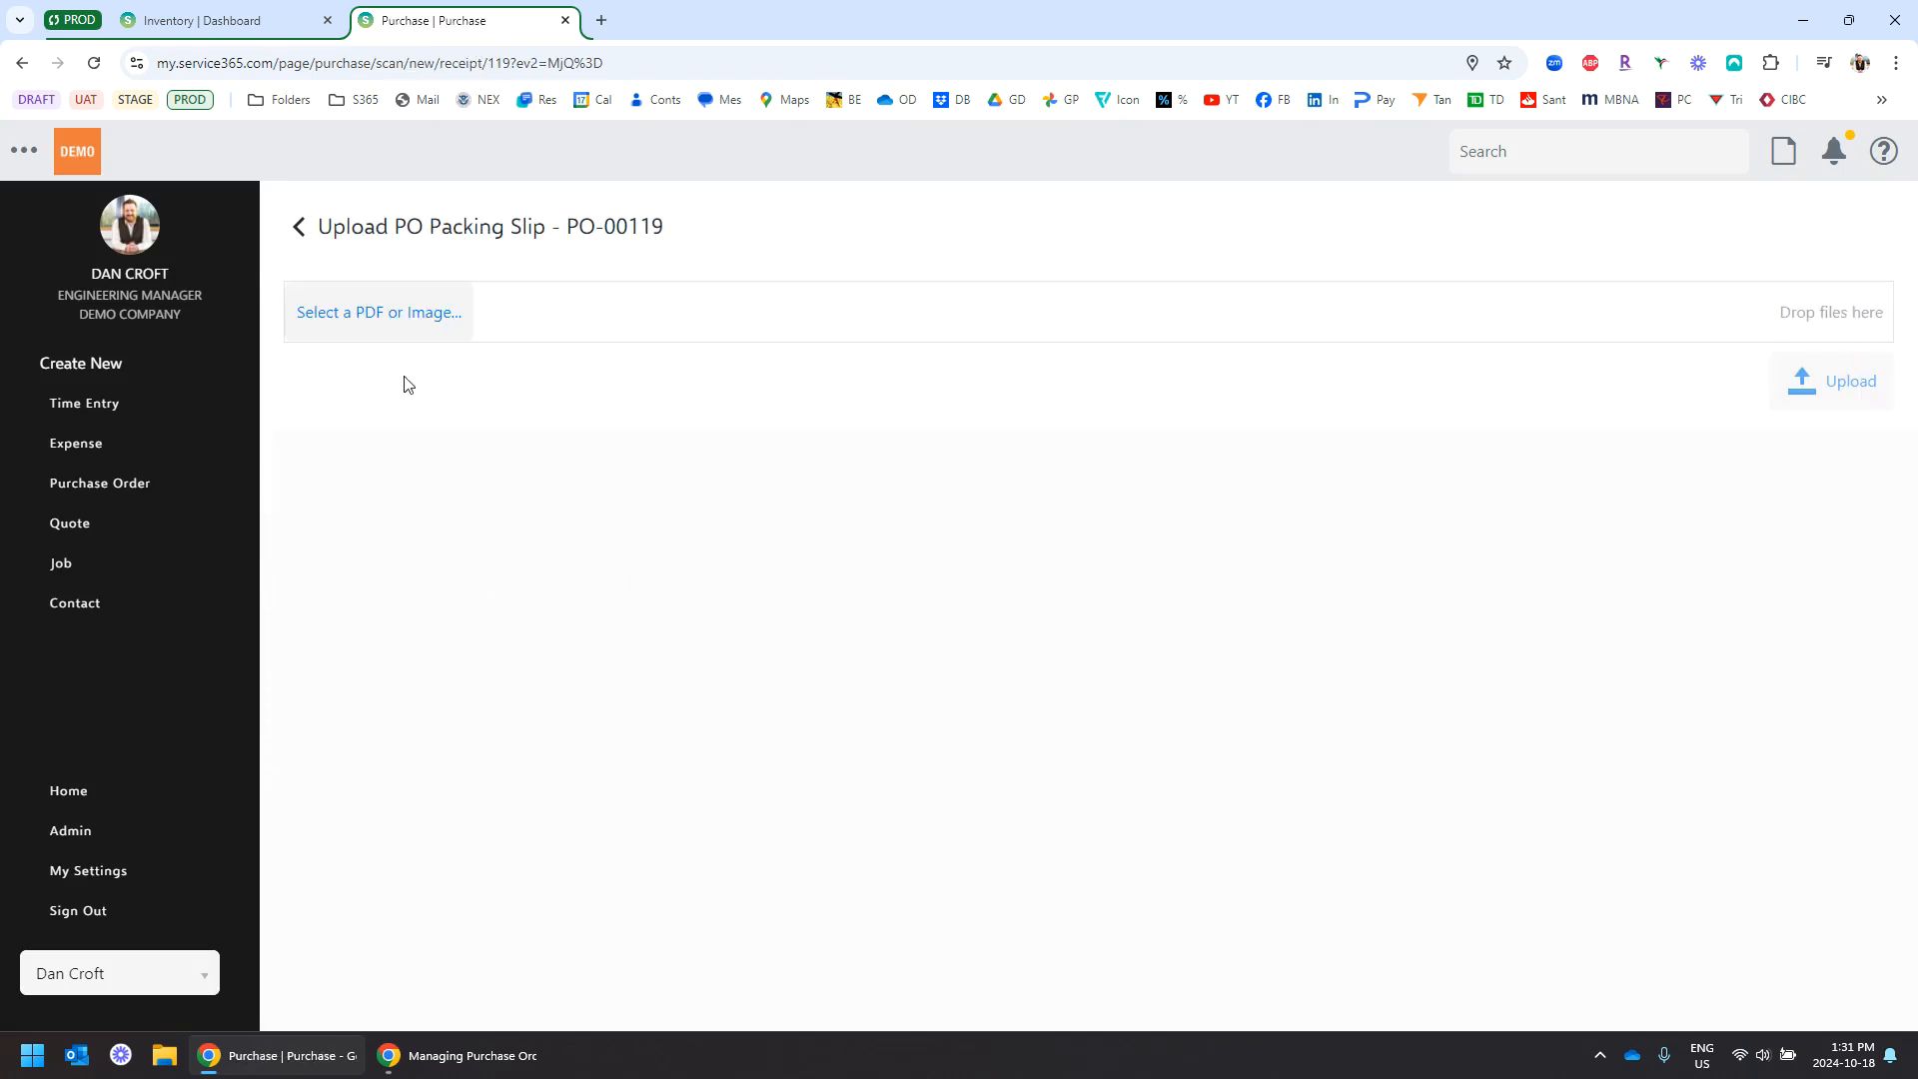
click(373, 325)
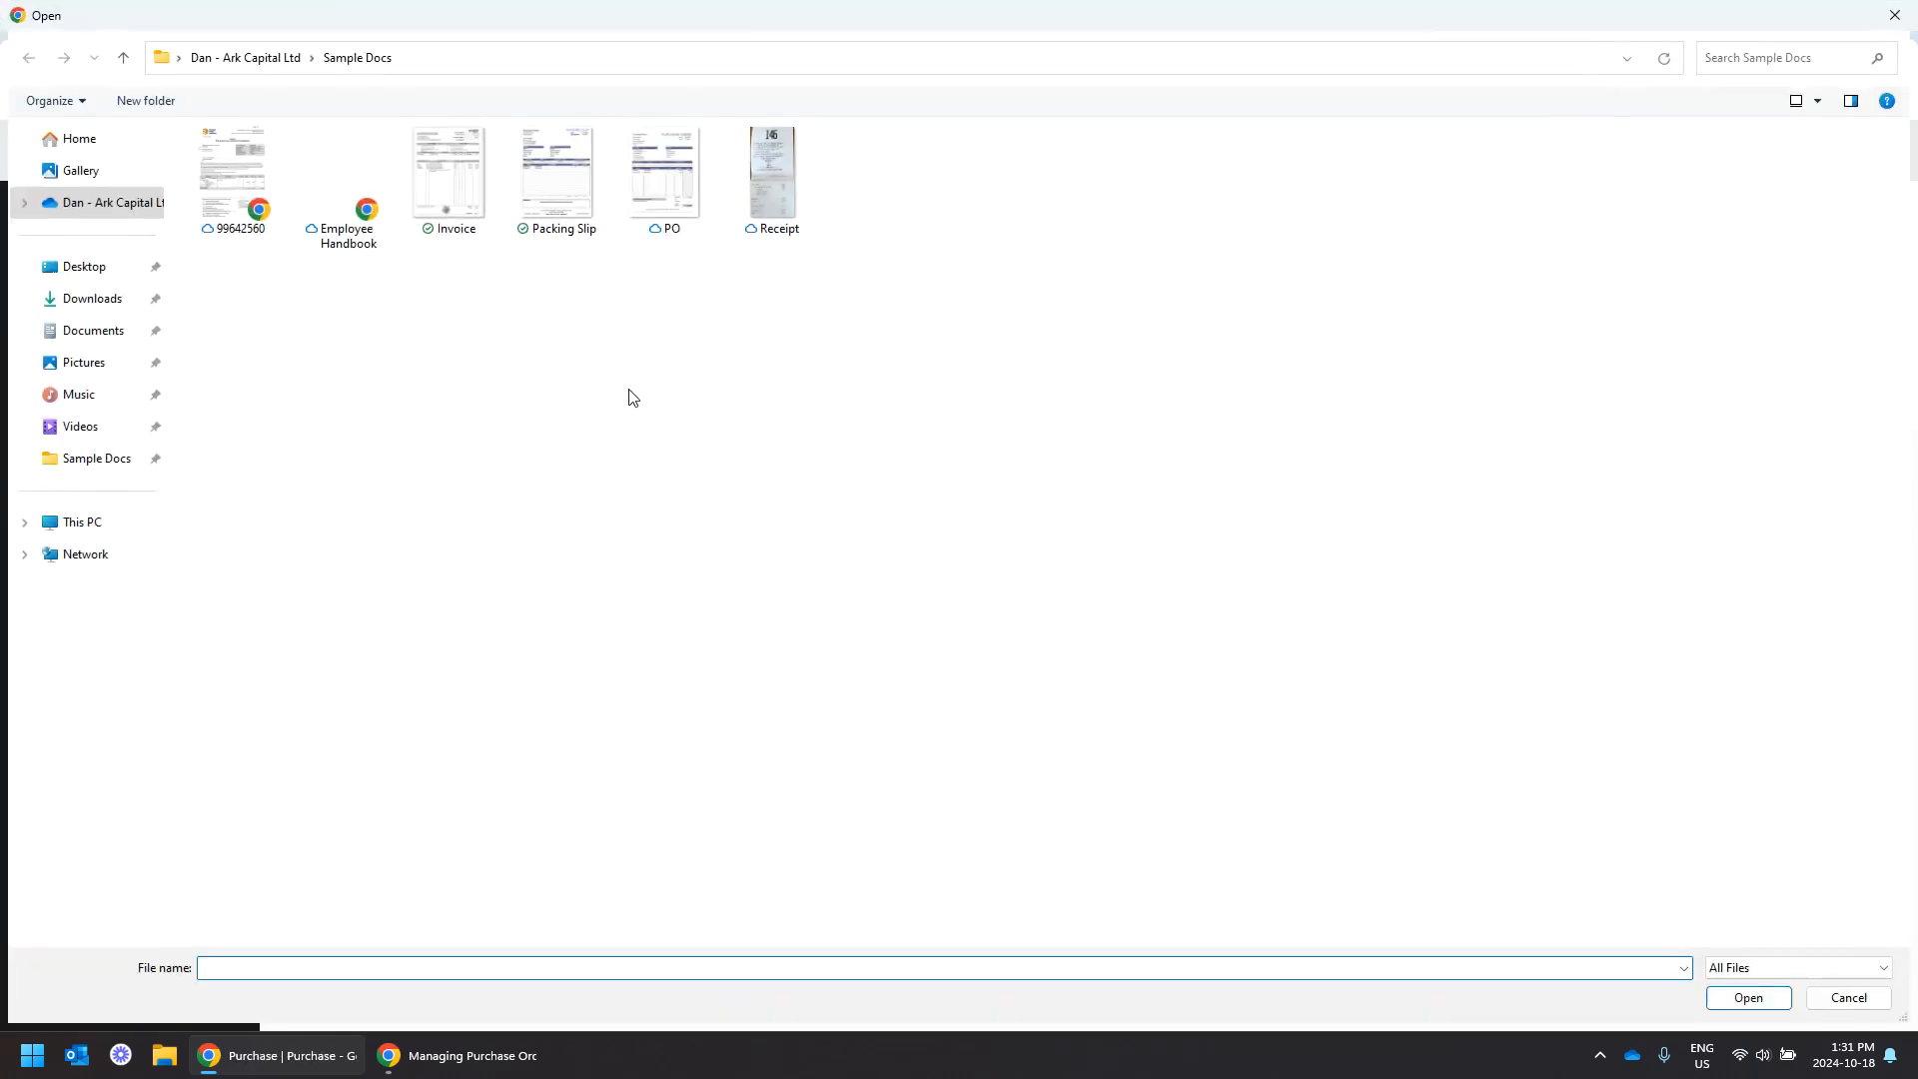
double_click(539, 195)
scroll(1583, 761, down, 15)
click(1766, 981)
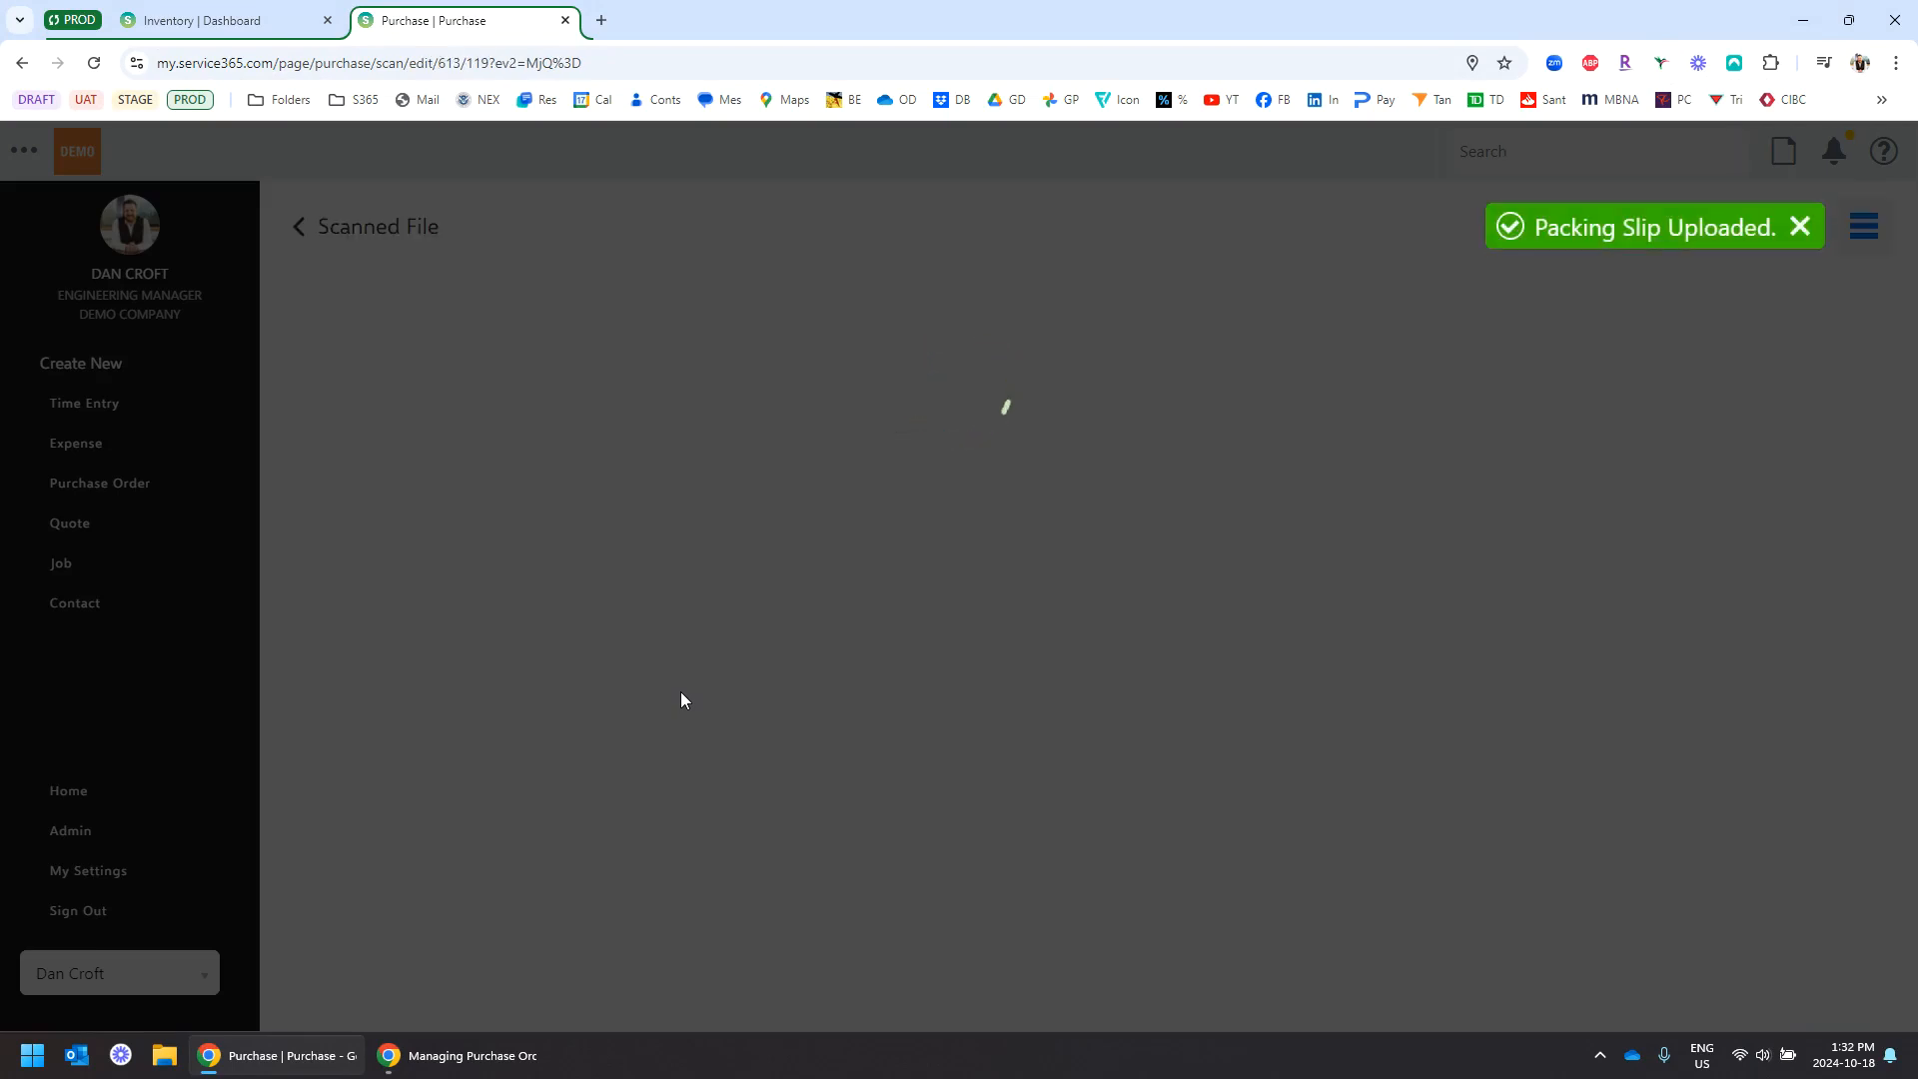
- Receive the remaining 400 fluorescent T8 tombstone sockets against the second packing slip
scroll(852, 715, down, 3)
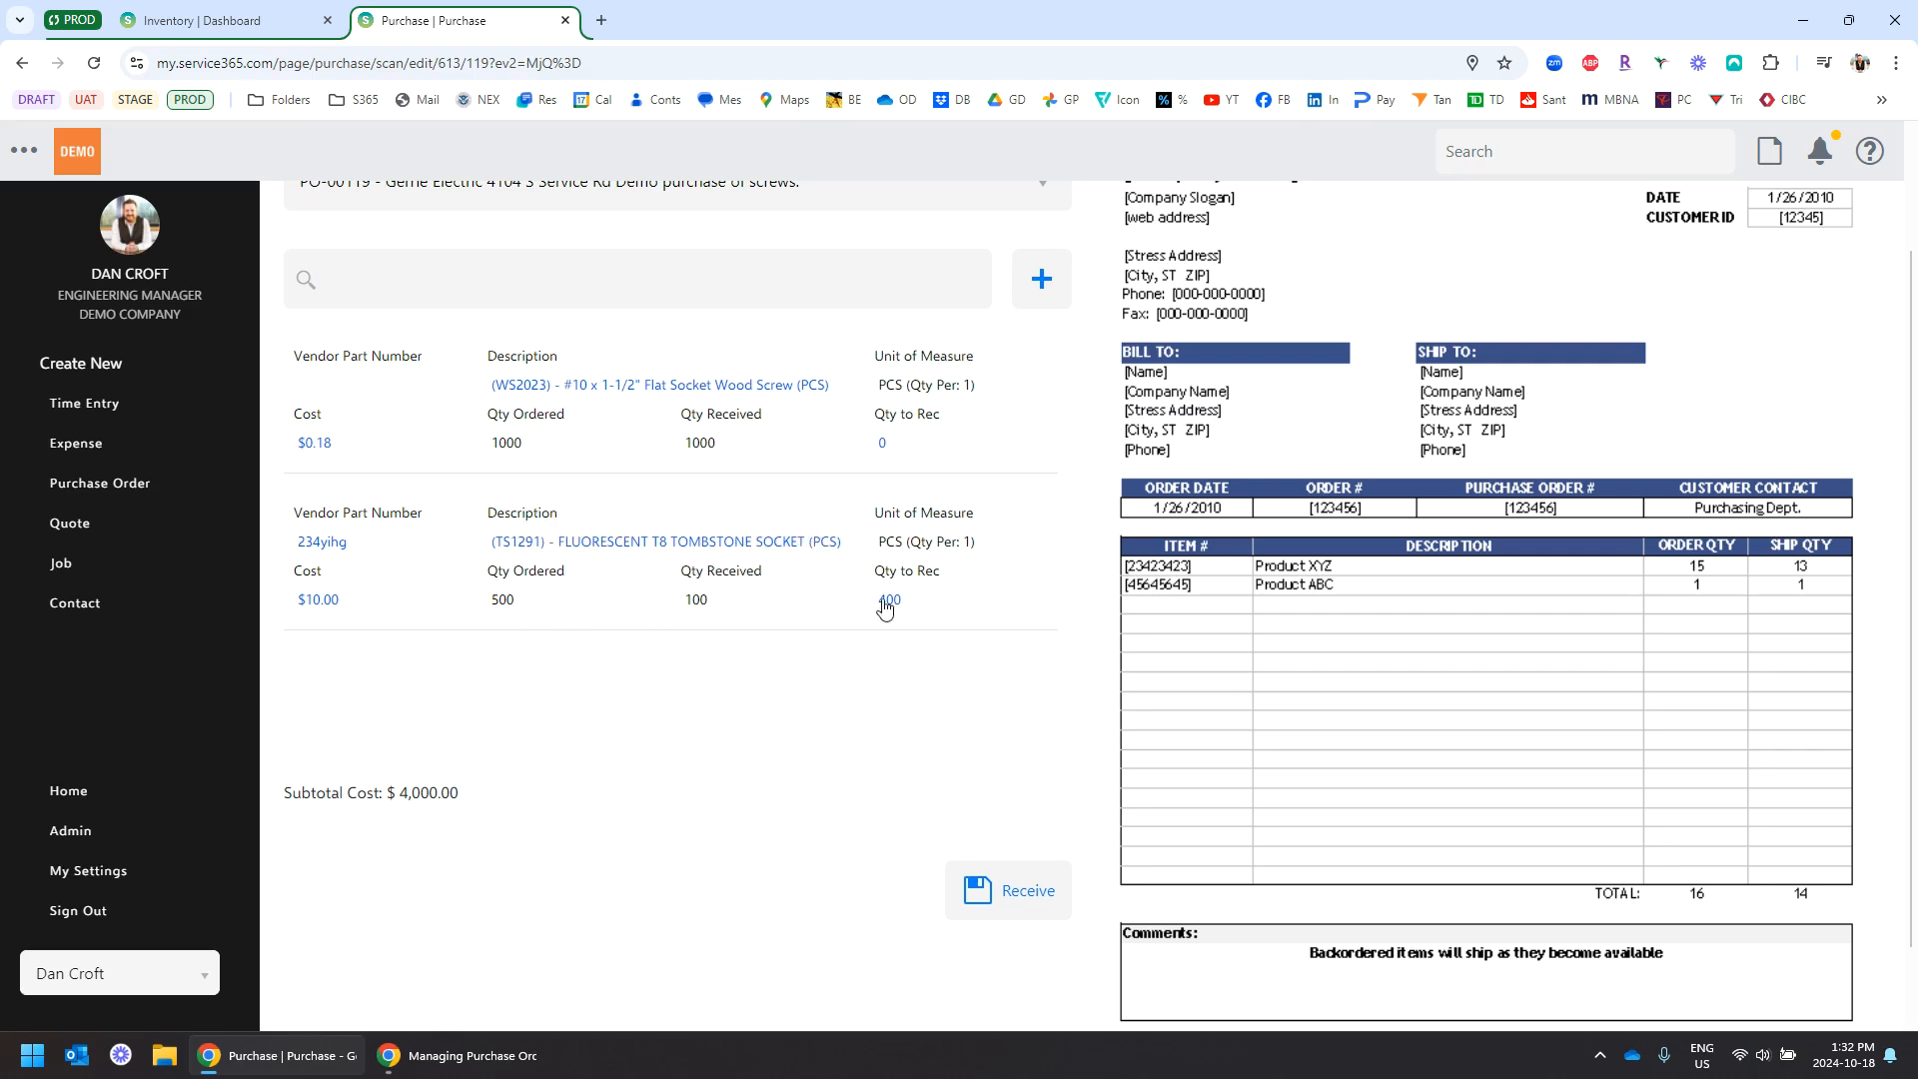
scroll(911, 605, down, 1)
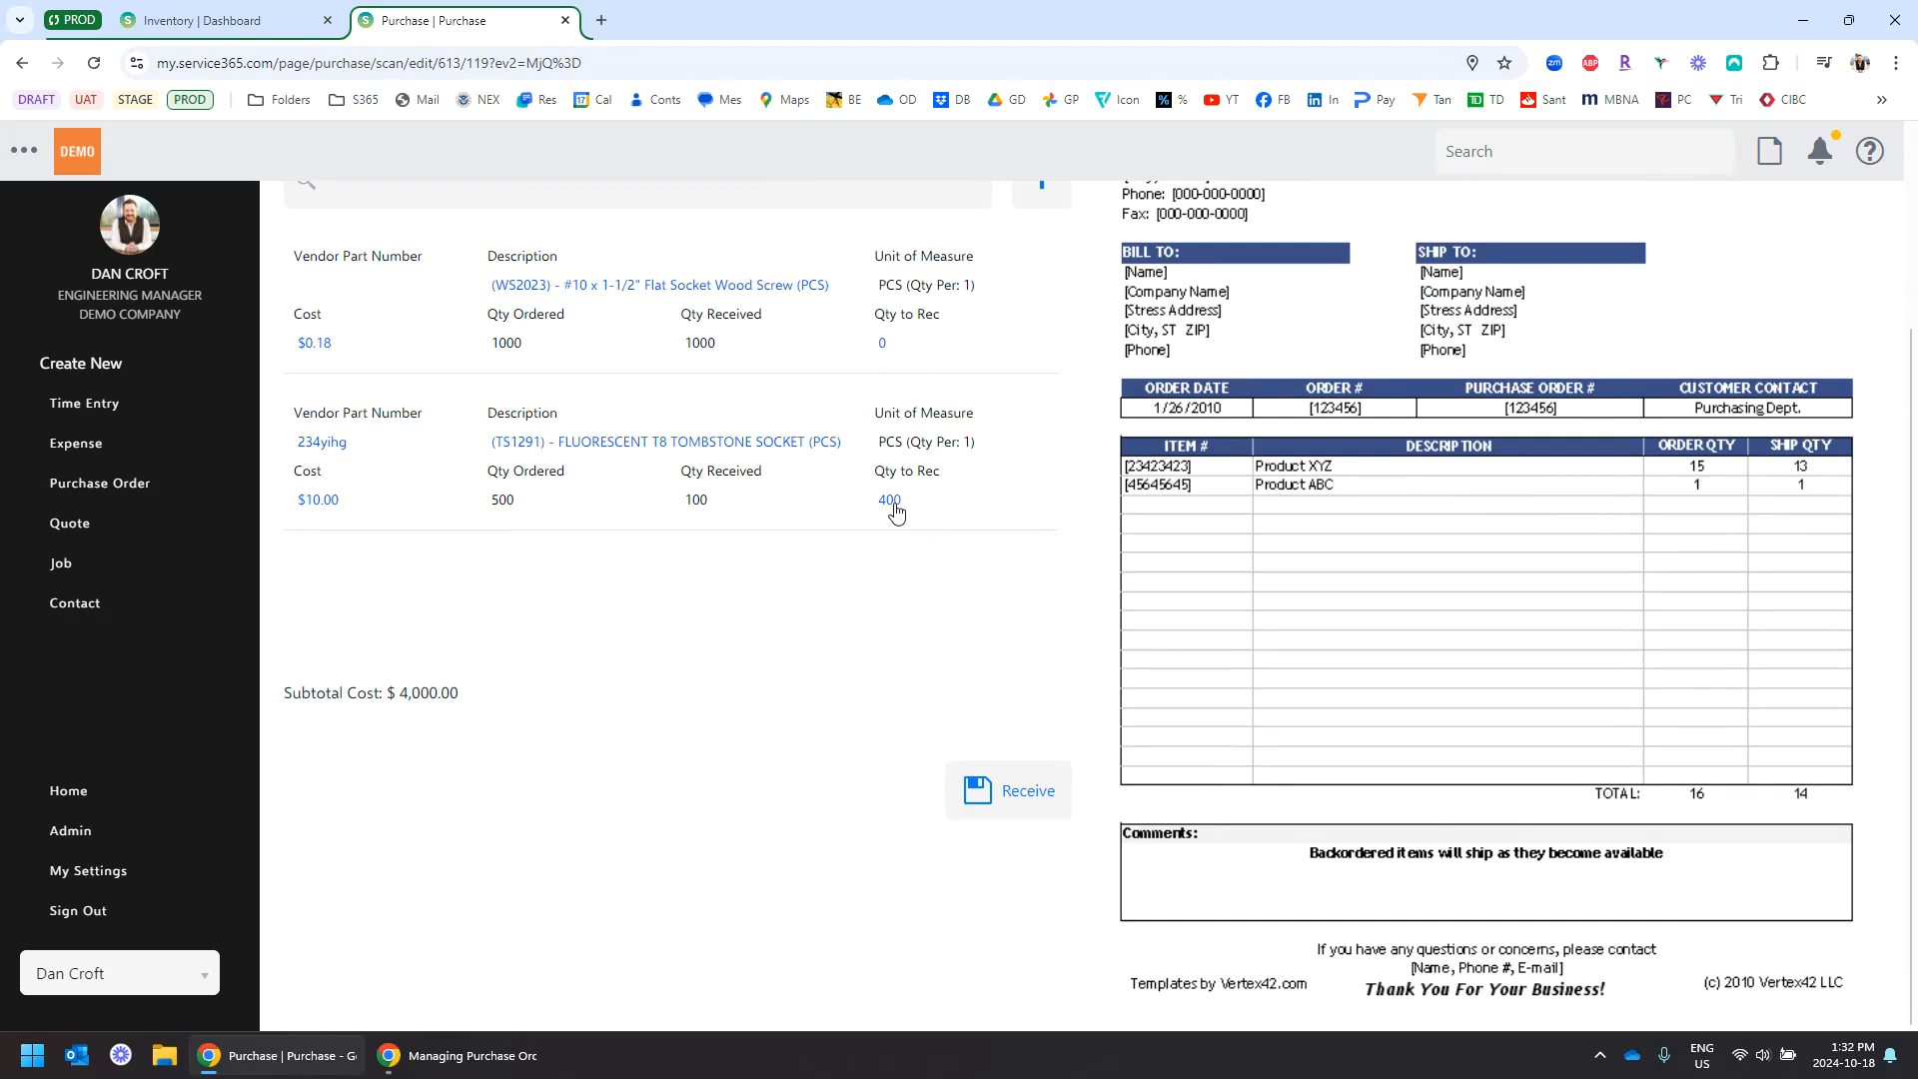
click(999, 764)
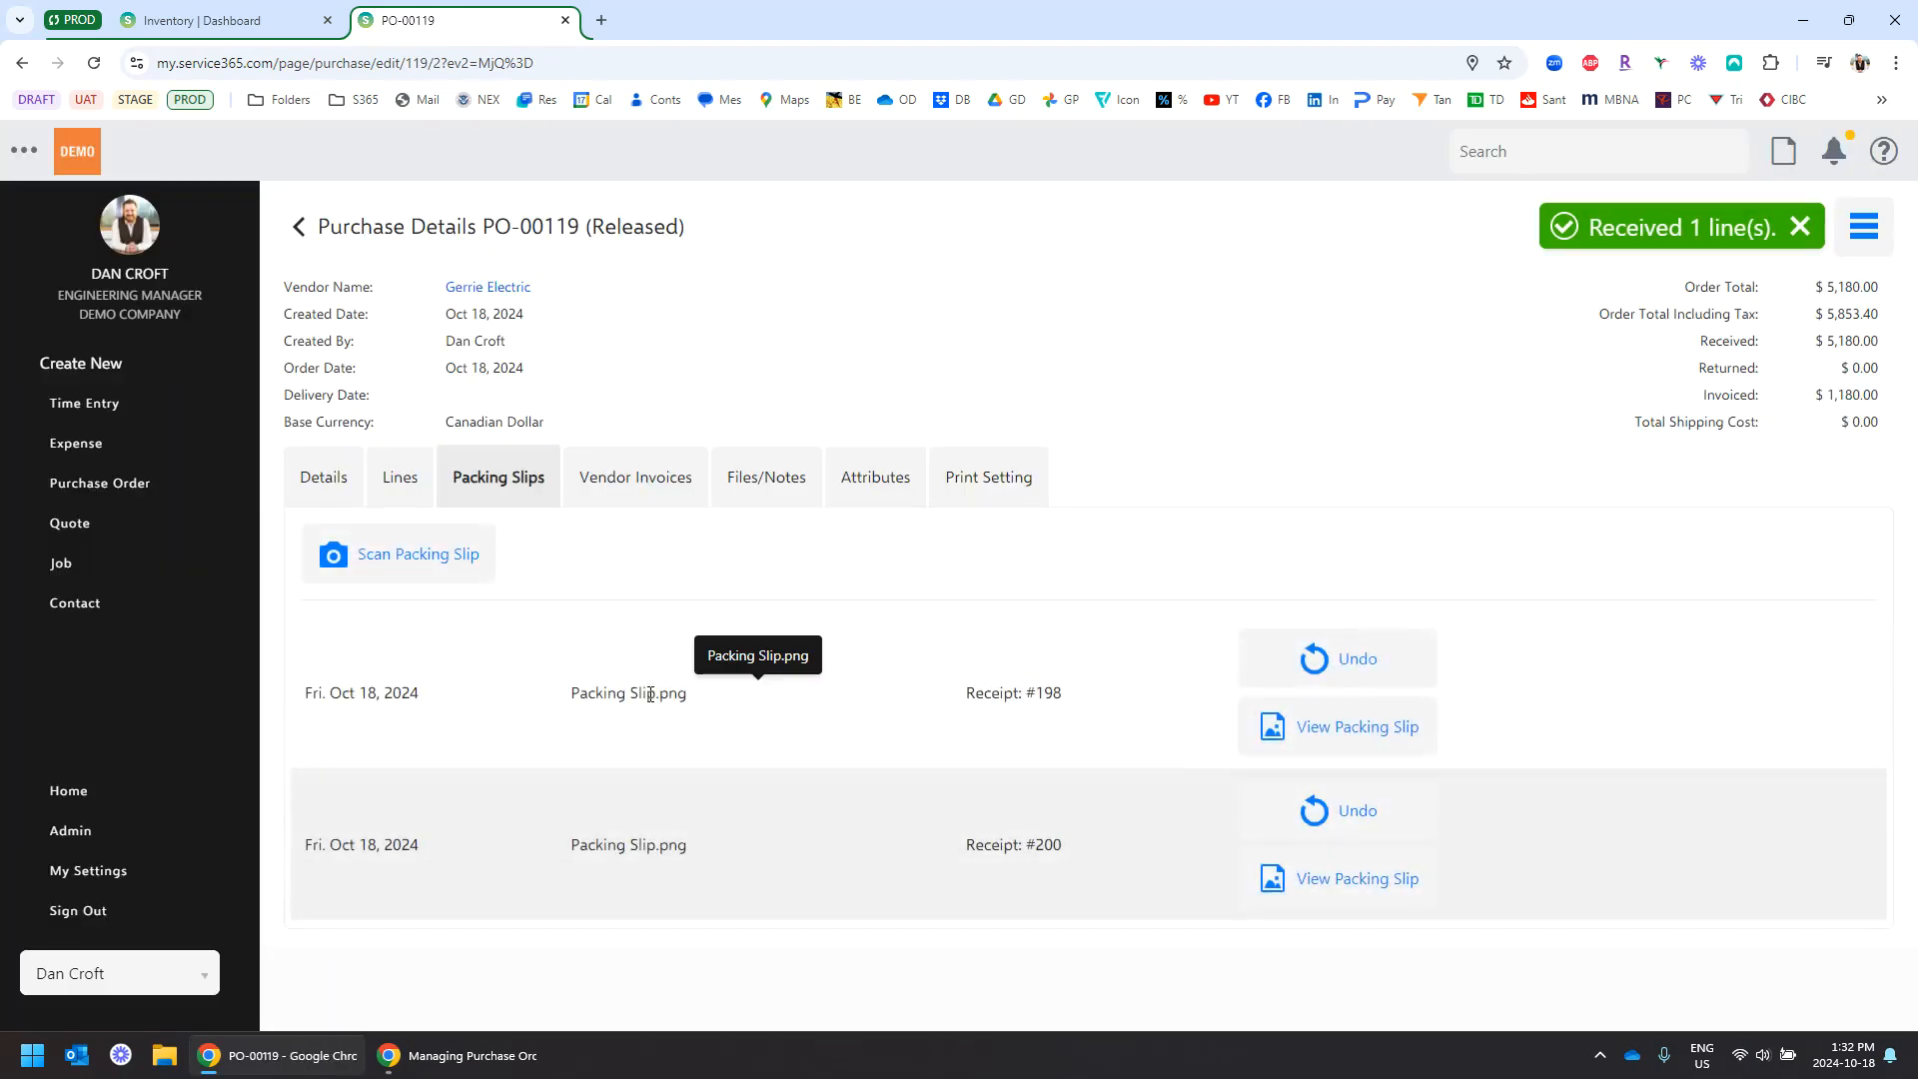
- Upload the Invoice image again as a second vendor invoice for the purchase order
click(657, 484)
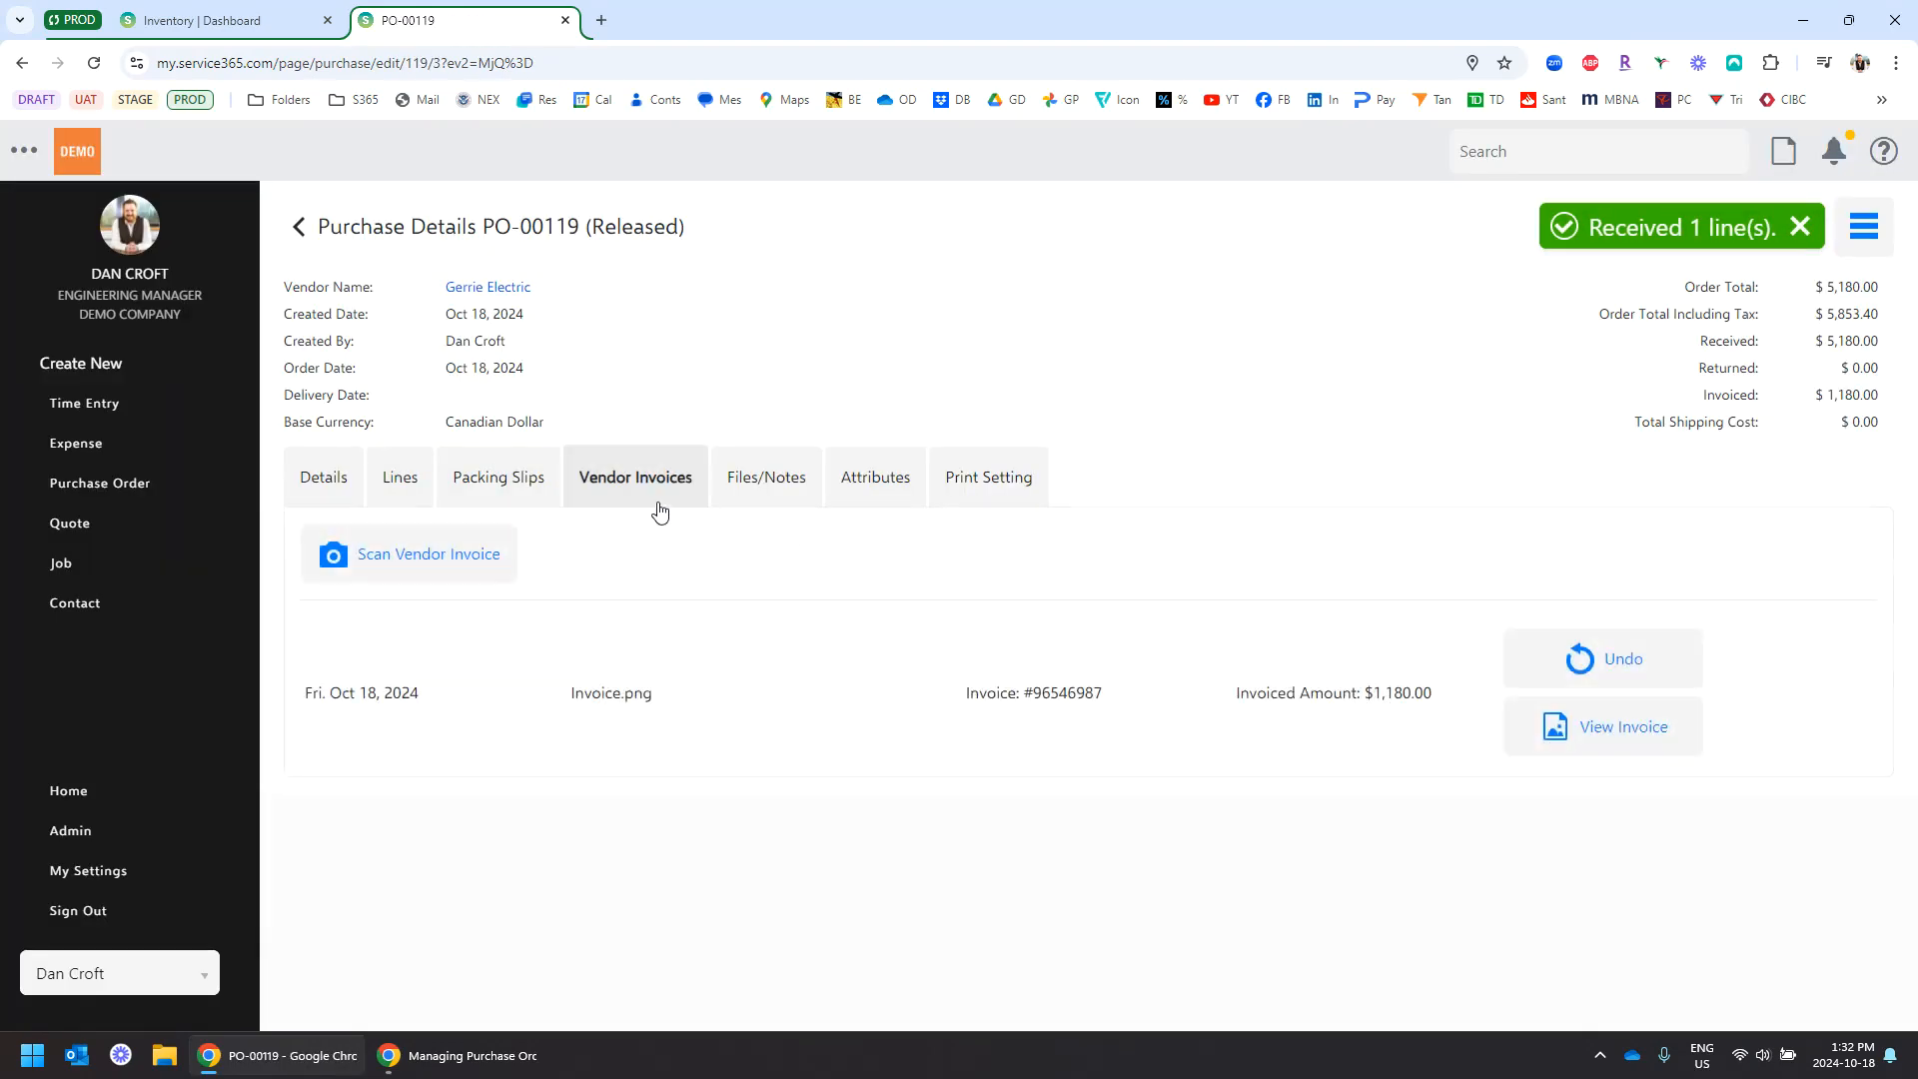
click(418, 553)
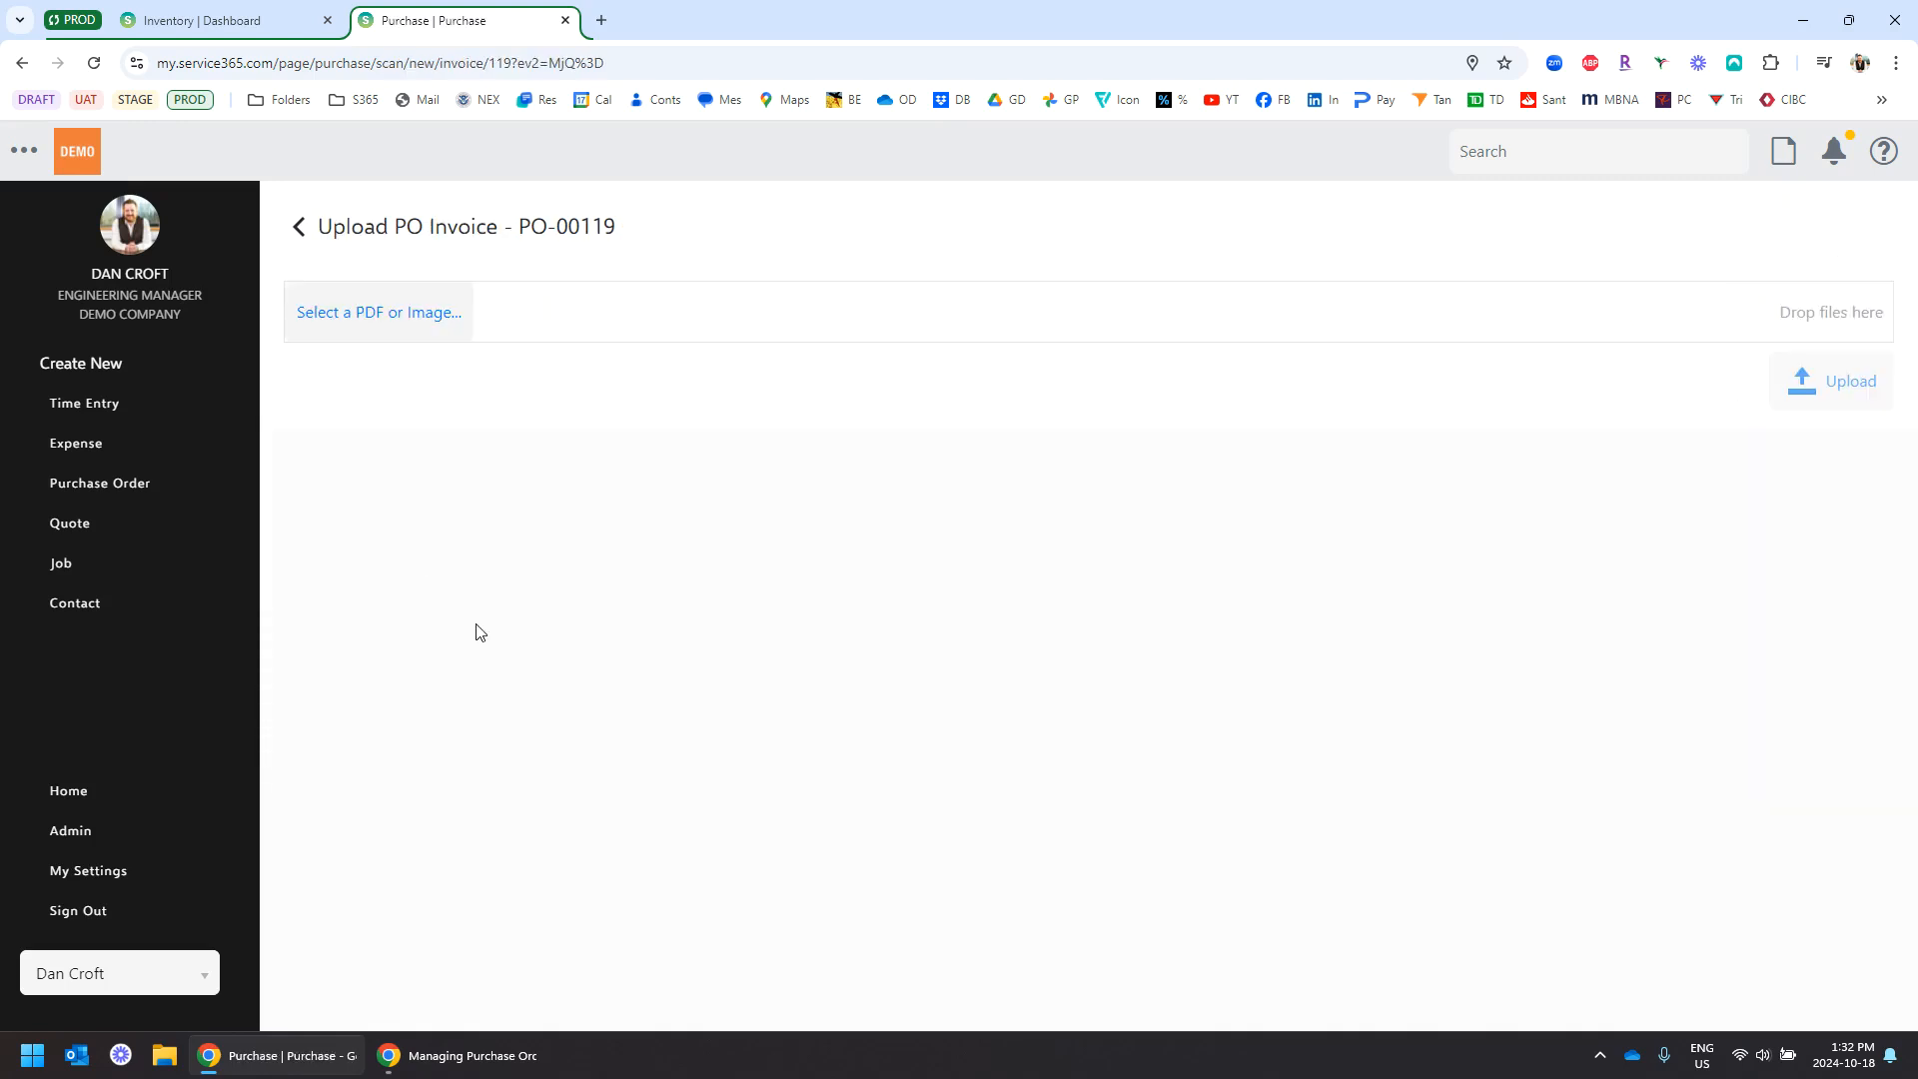
click(407, 324)
click(449, 185)
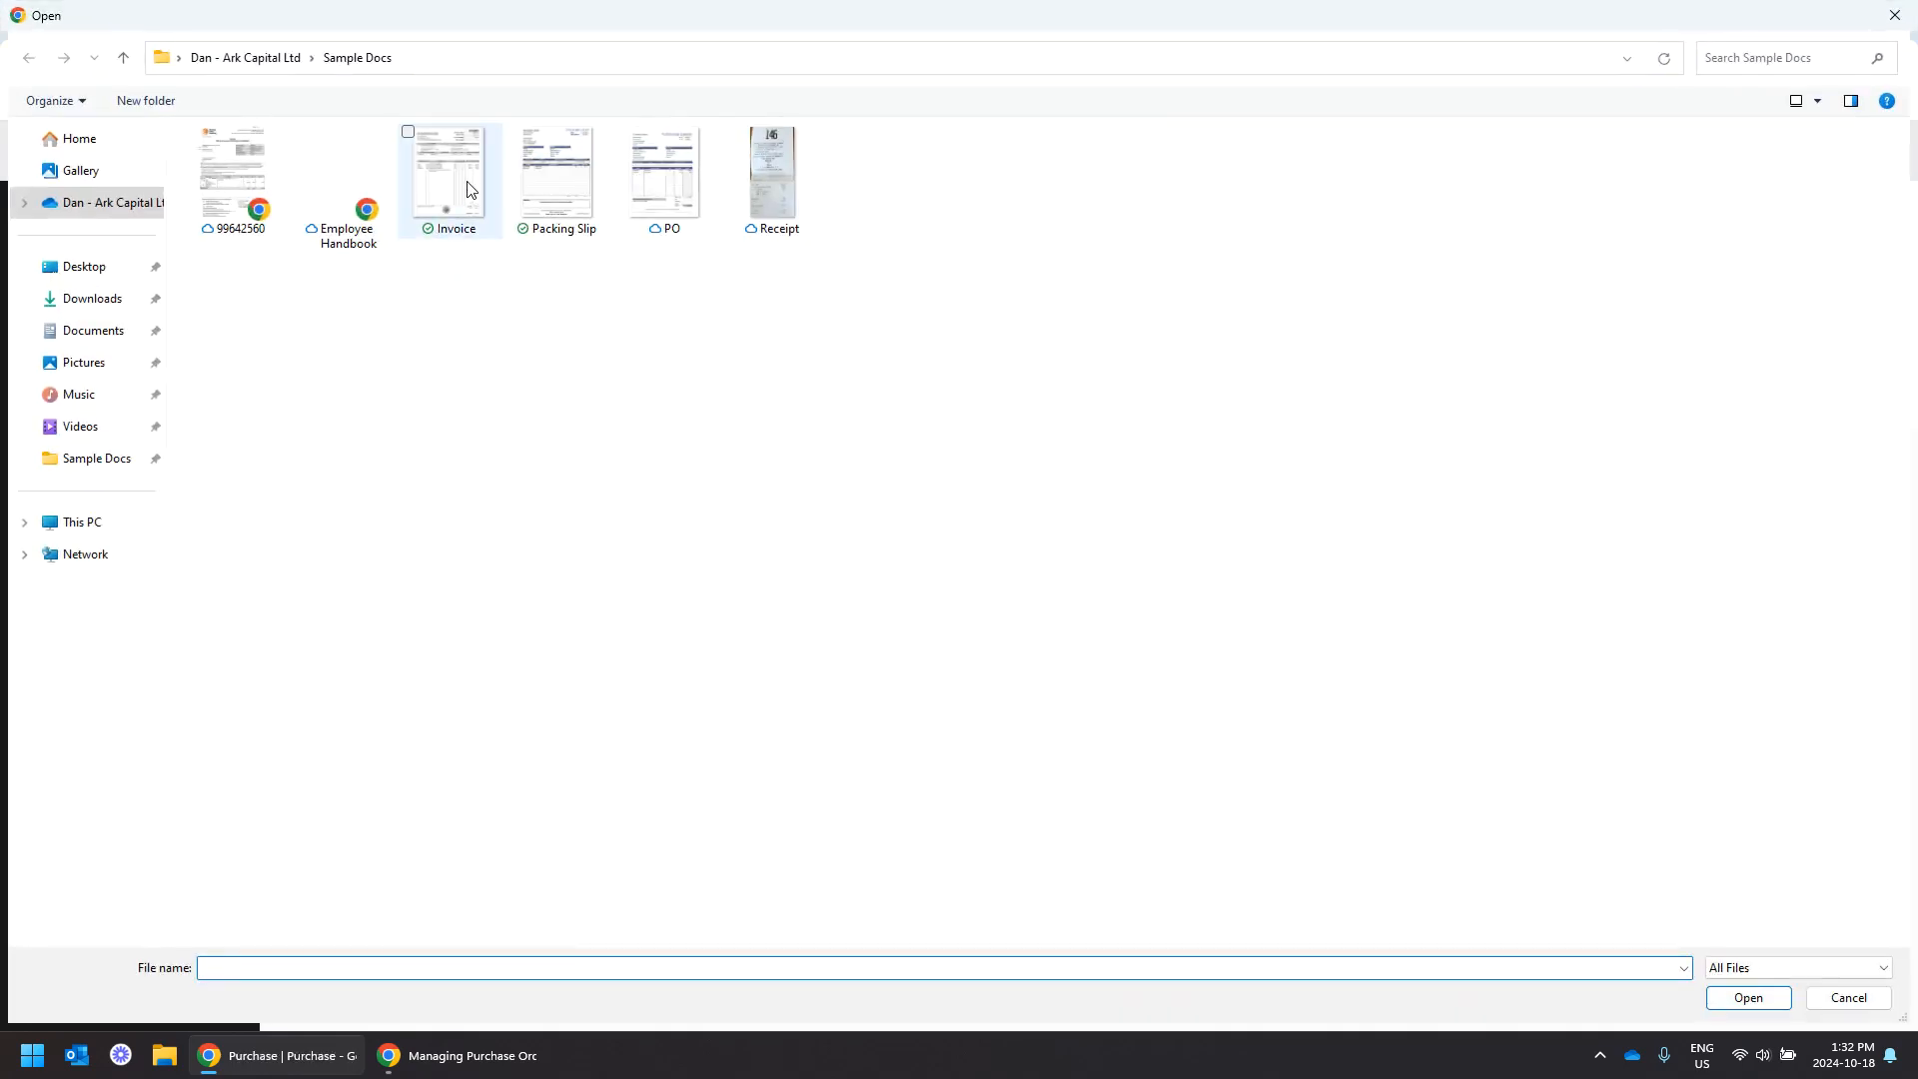
double_click(449, 185)
scroll(1143, 668, down, 10)
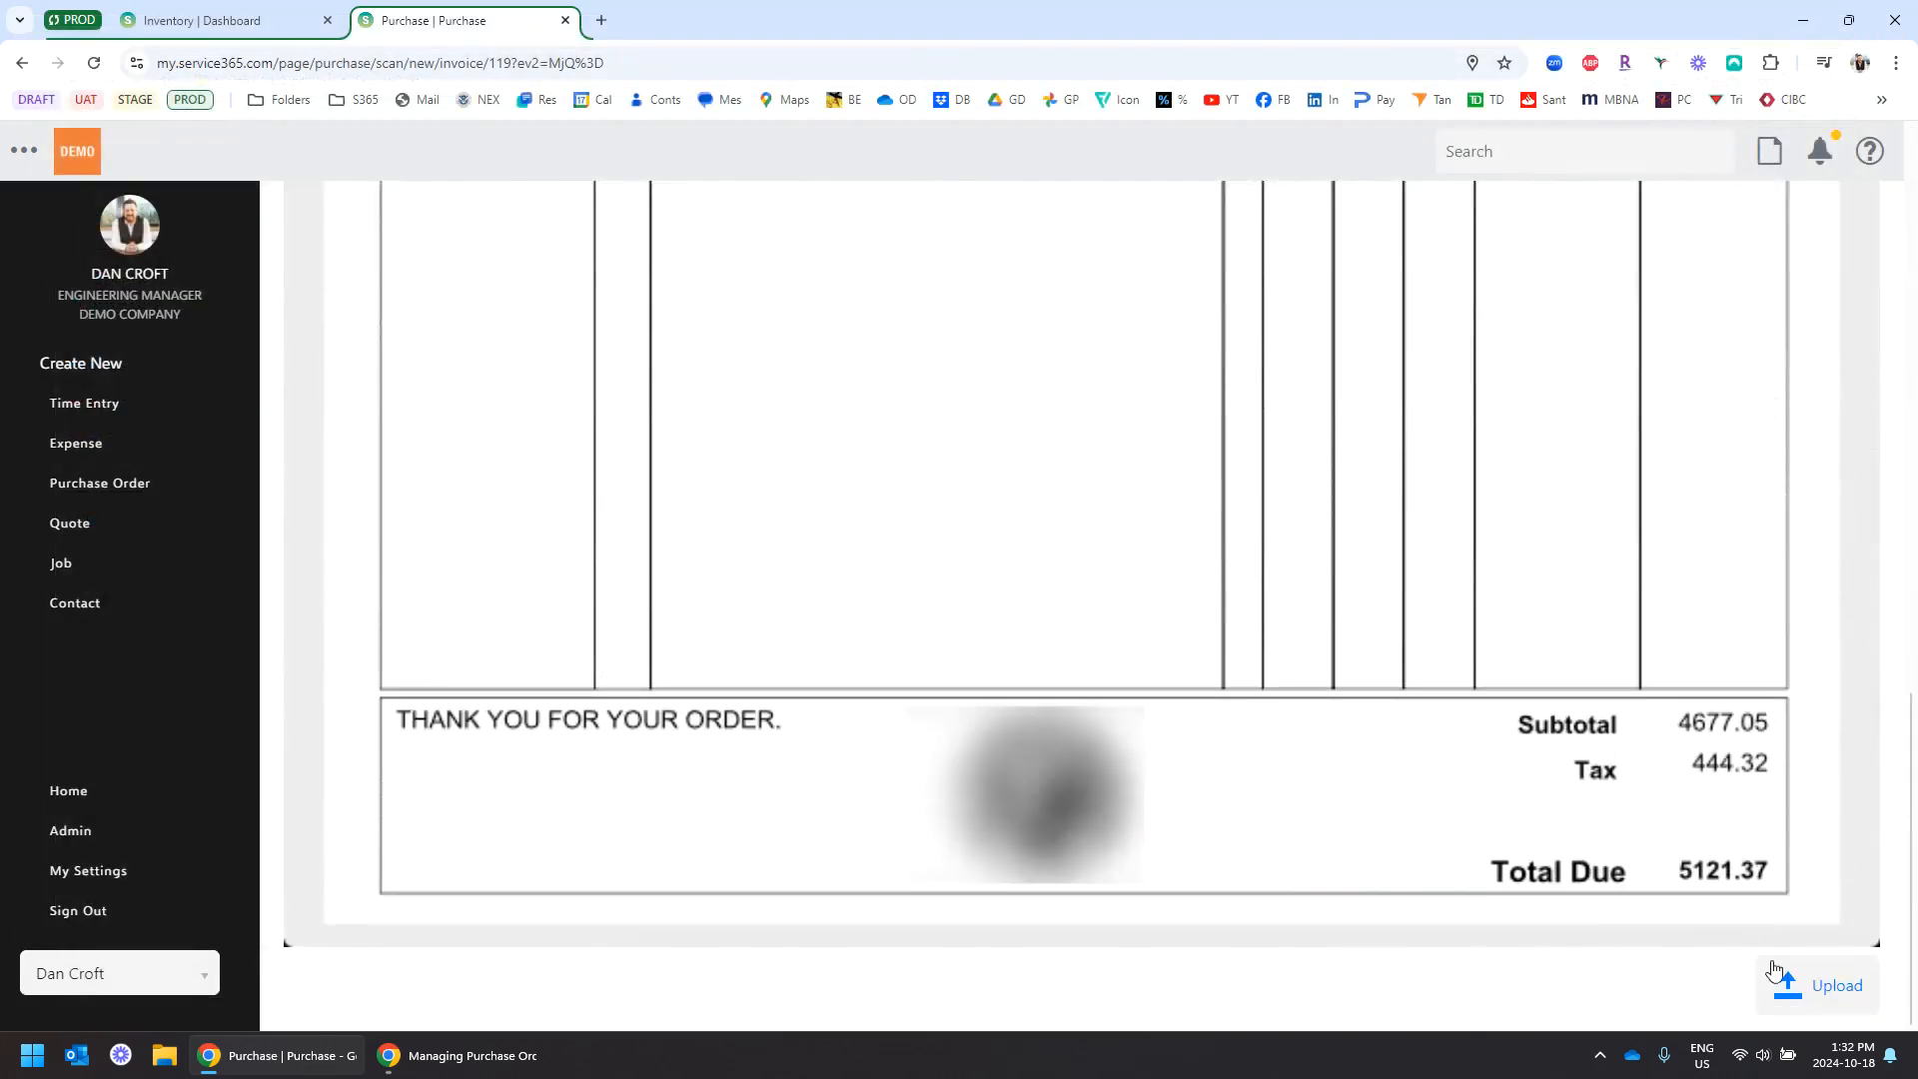
click(1760, 982)
- Enter invoice number 56898565 for the second vendor invoice and save it to the purchase order
scroll(639, 617, down, 5)
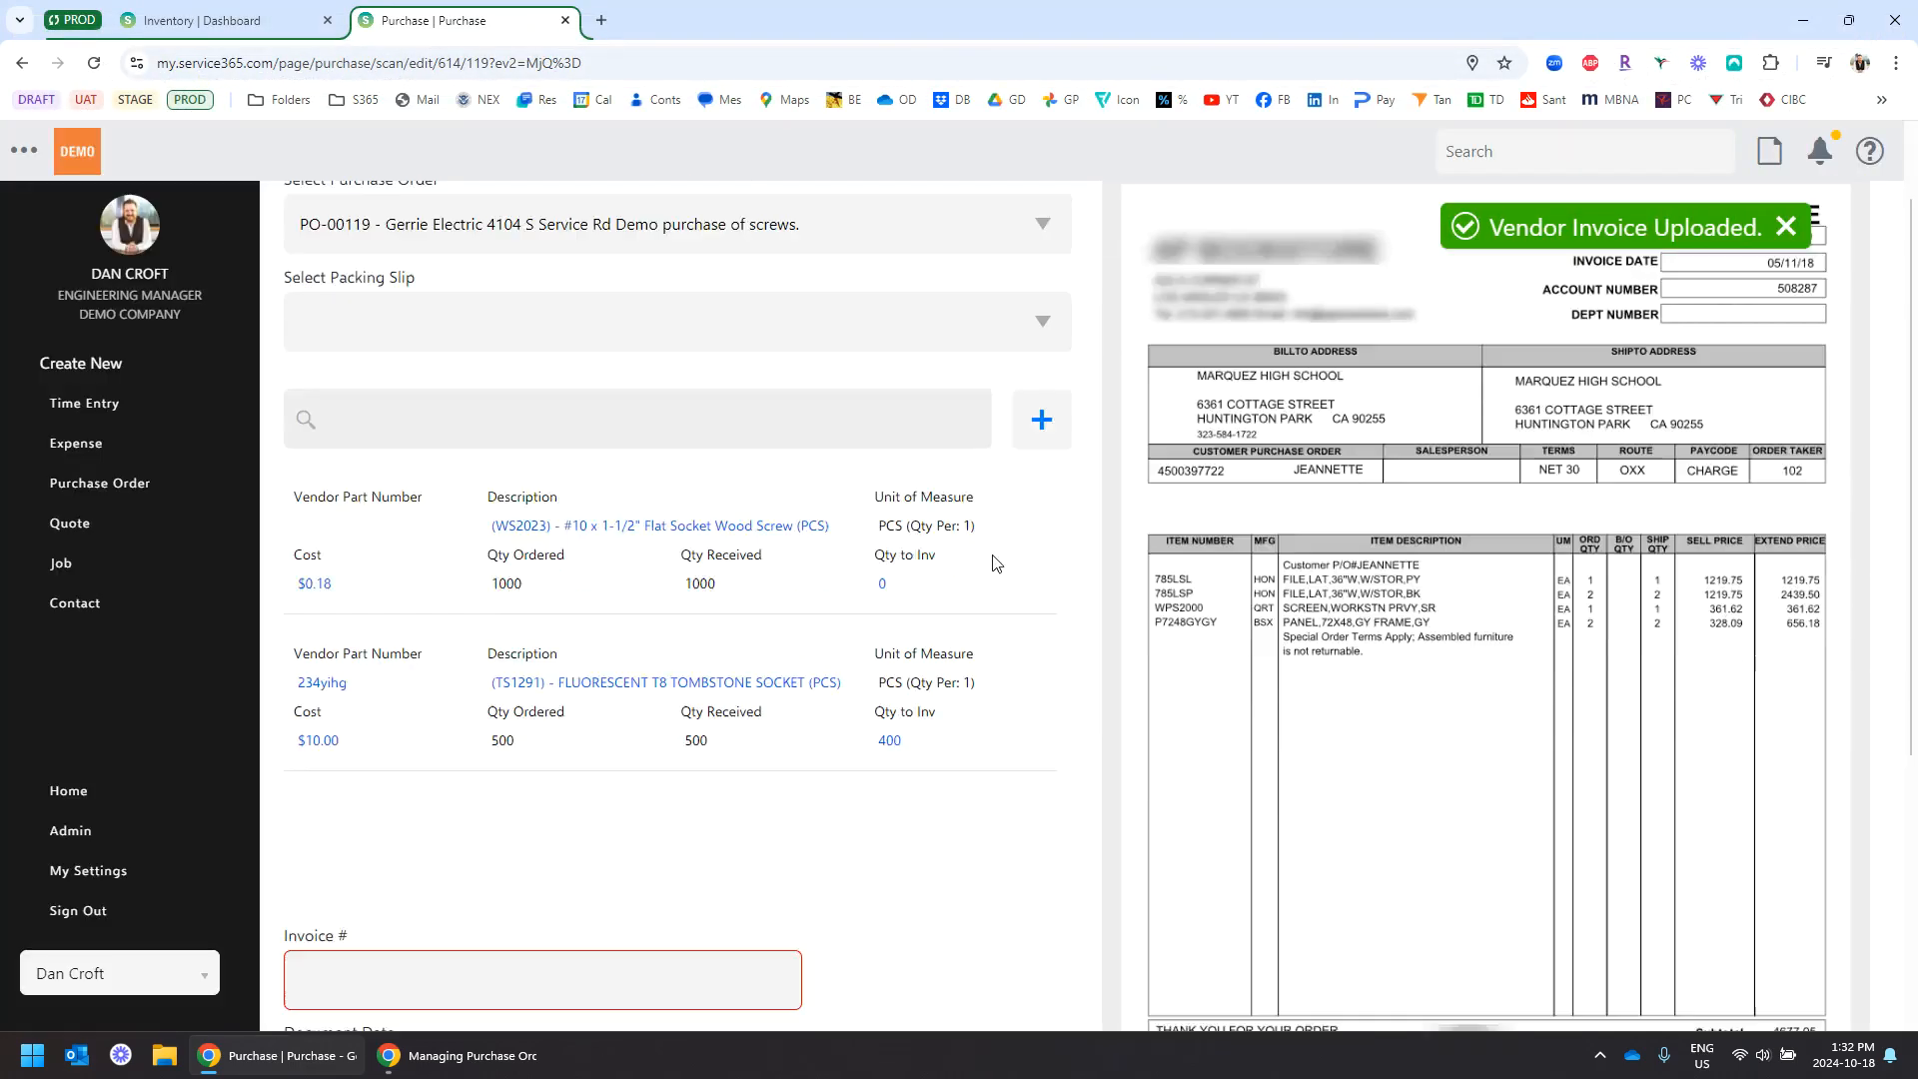
click(639, 616)
text(56898565)
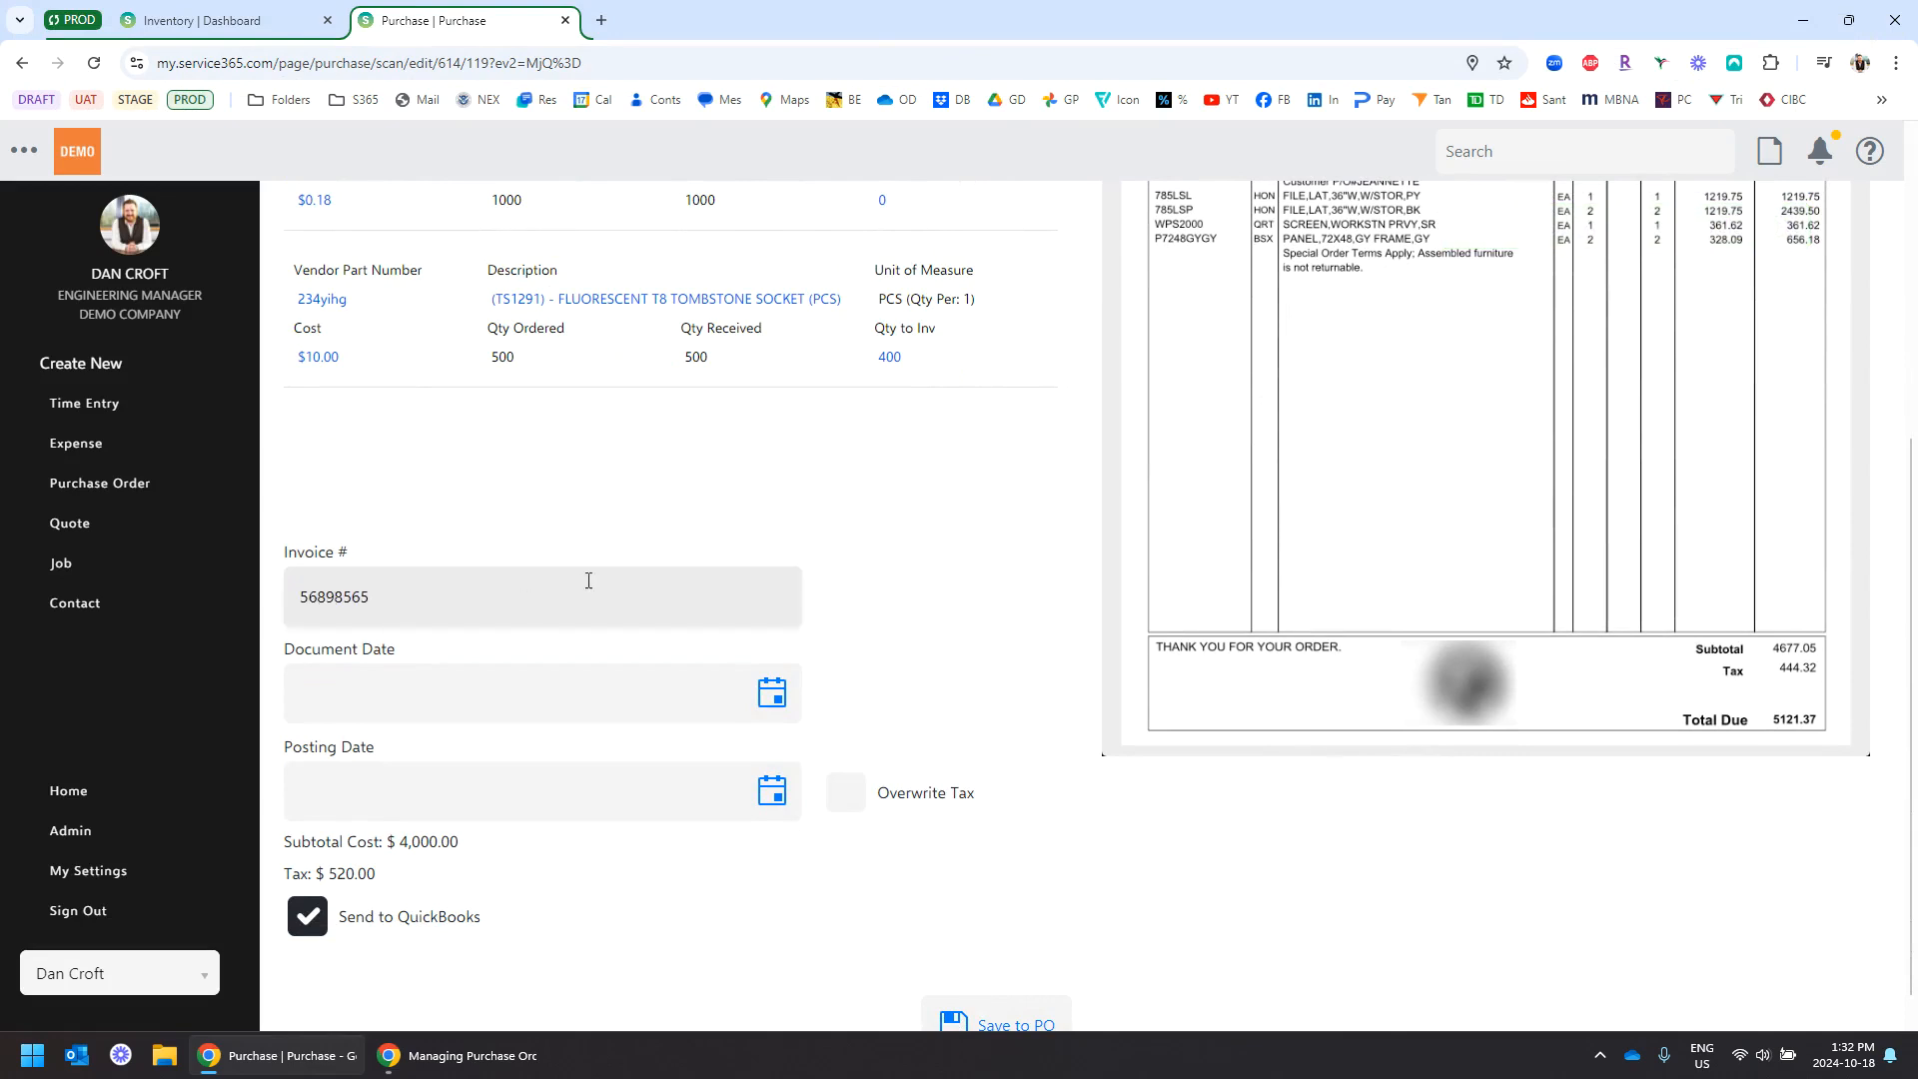
scroll(998, 889, down, 1)
click(997, 977)
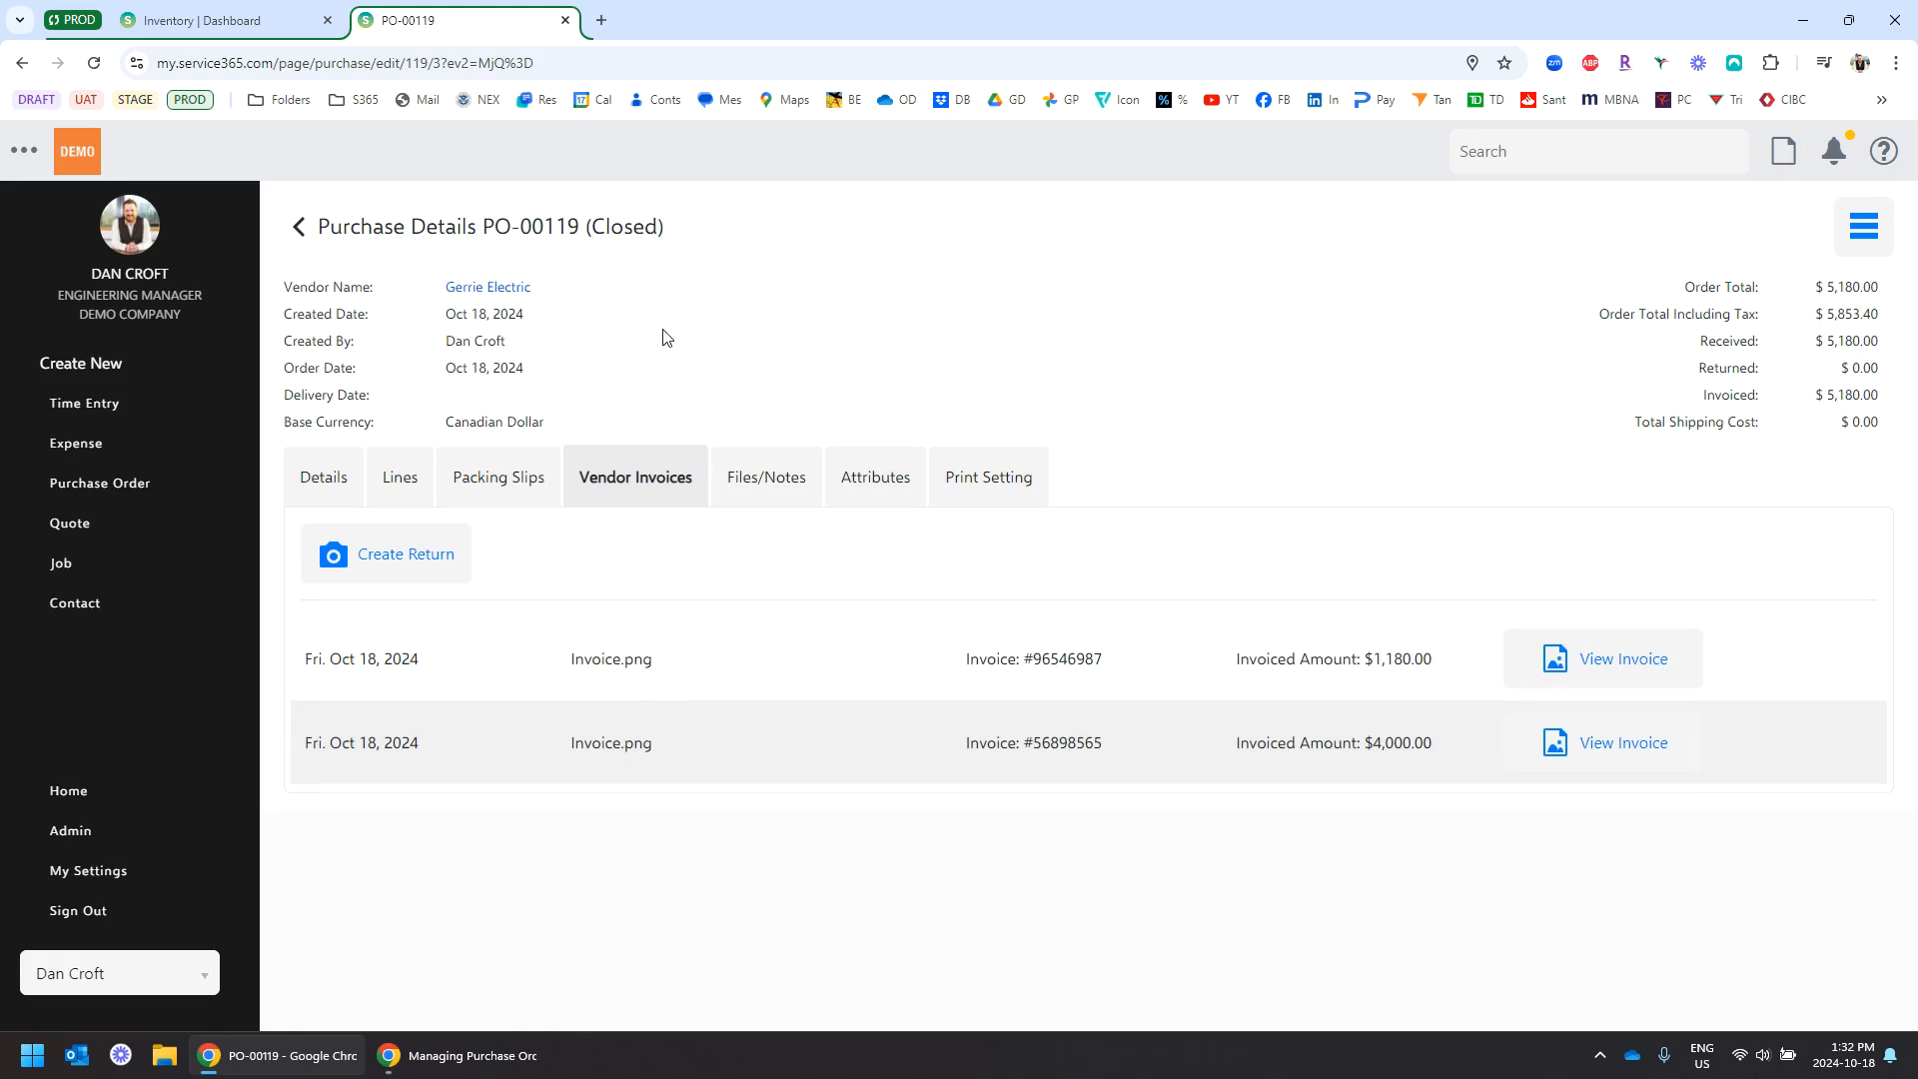
- Check the purchase order's status and its order total, received and invoiced amounts
drag(661, 233, 587, 230)
click(744, 325)
drag(1885, 290, 1815, 292)
drag(1897, 349, 1832, 337)
drag(1909, 402, 1806, 402)
click(1216, 339)
- Refresh the inventory list and open the details of flat socket wood screw WS2023
click(227, 24)
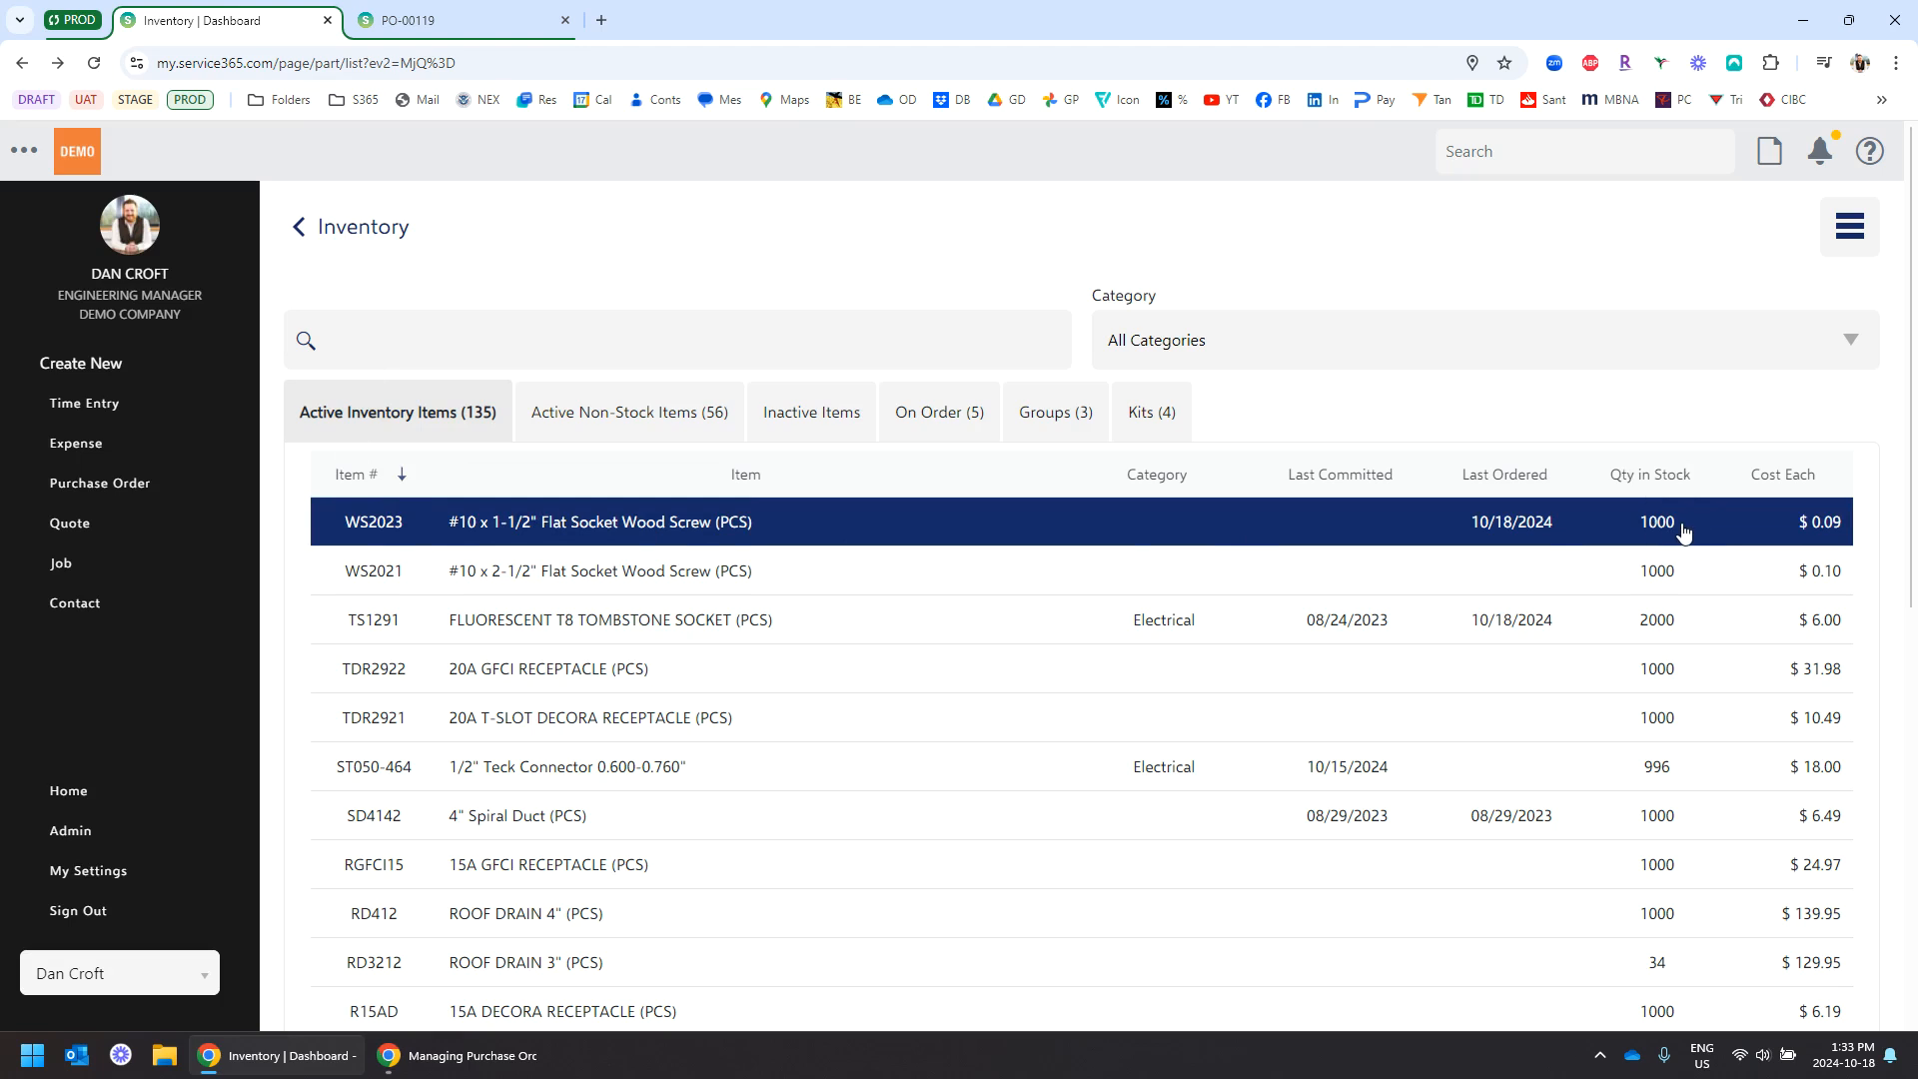
click(92, 64)
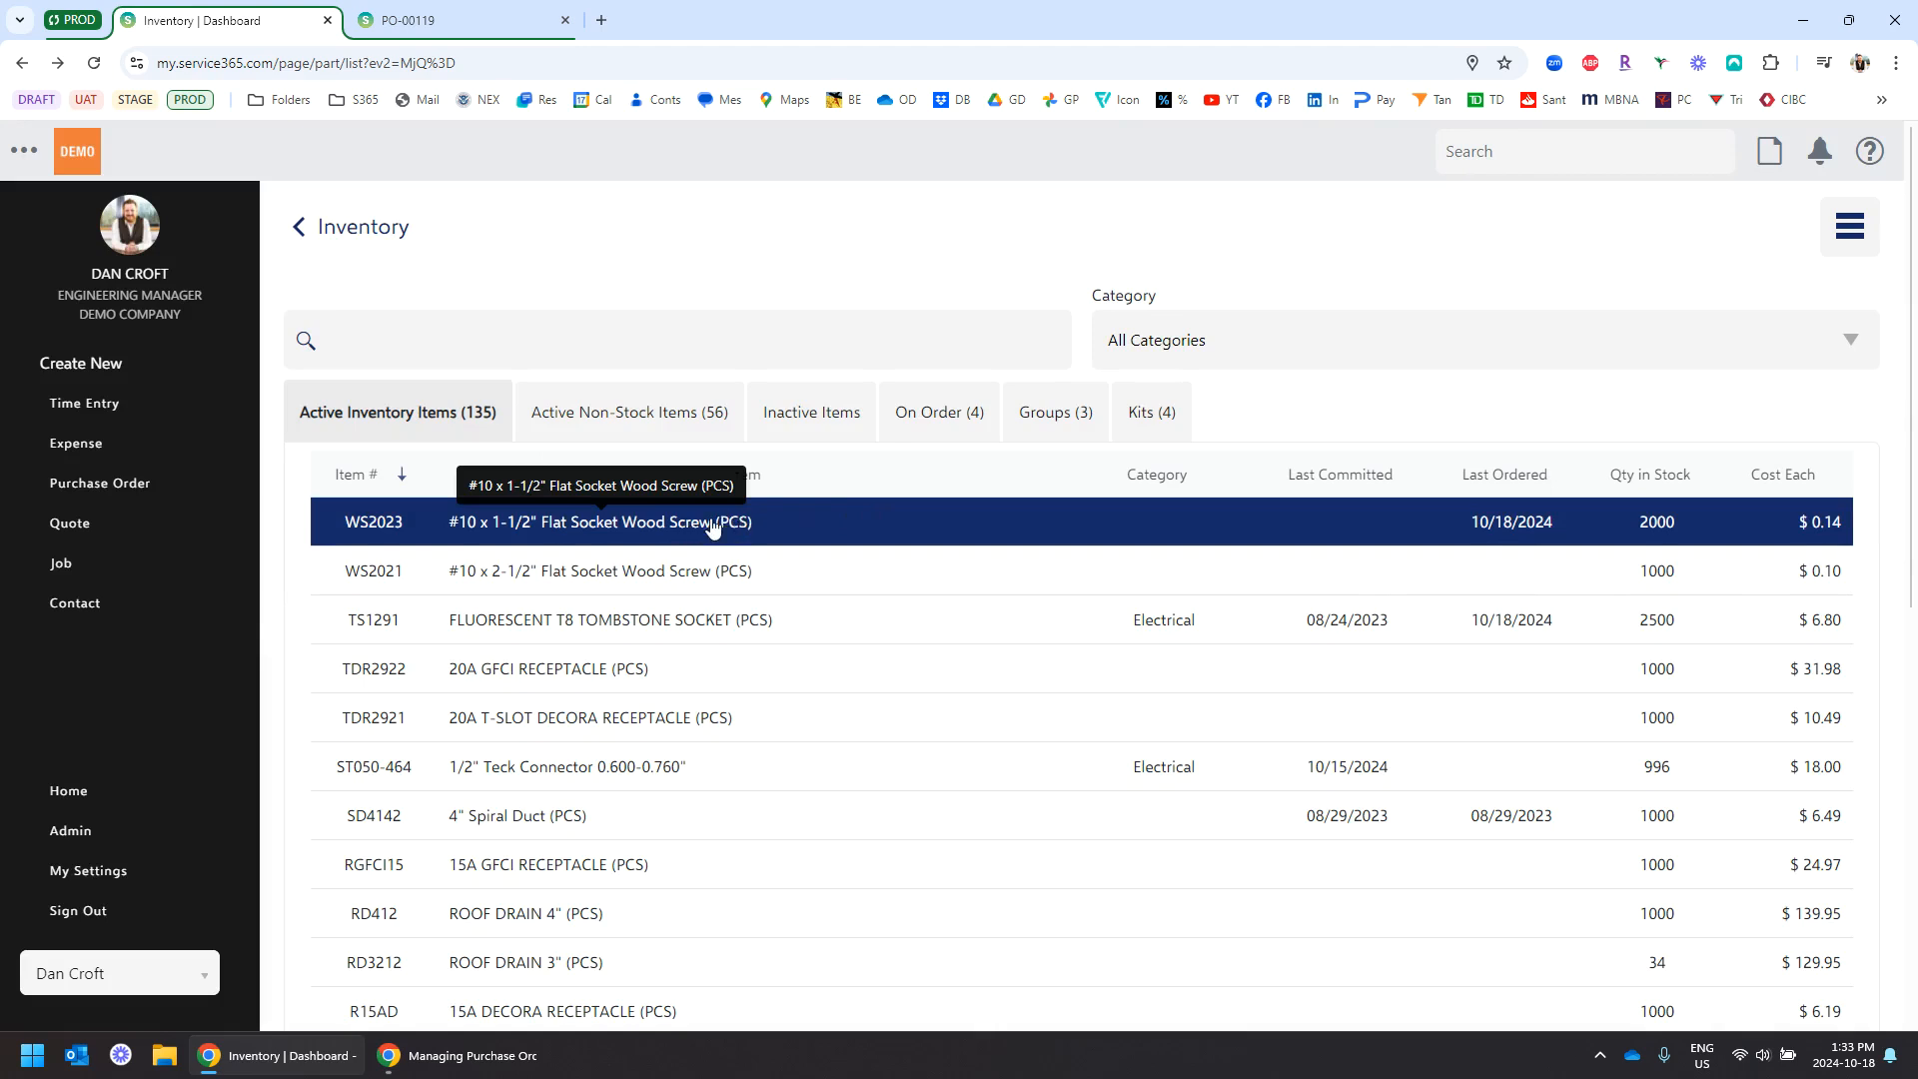
click(600, 526)
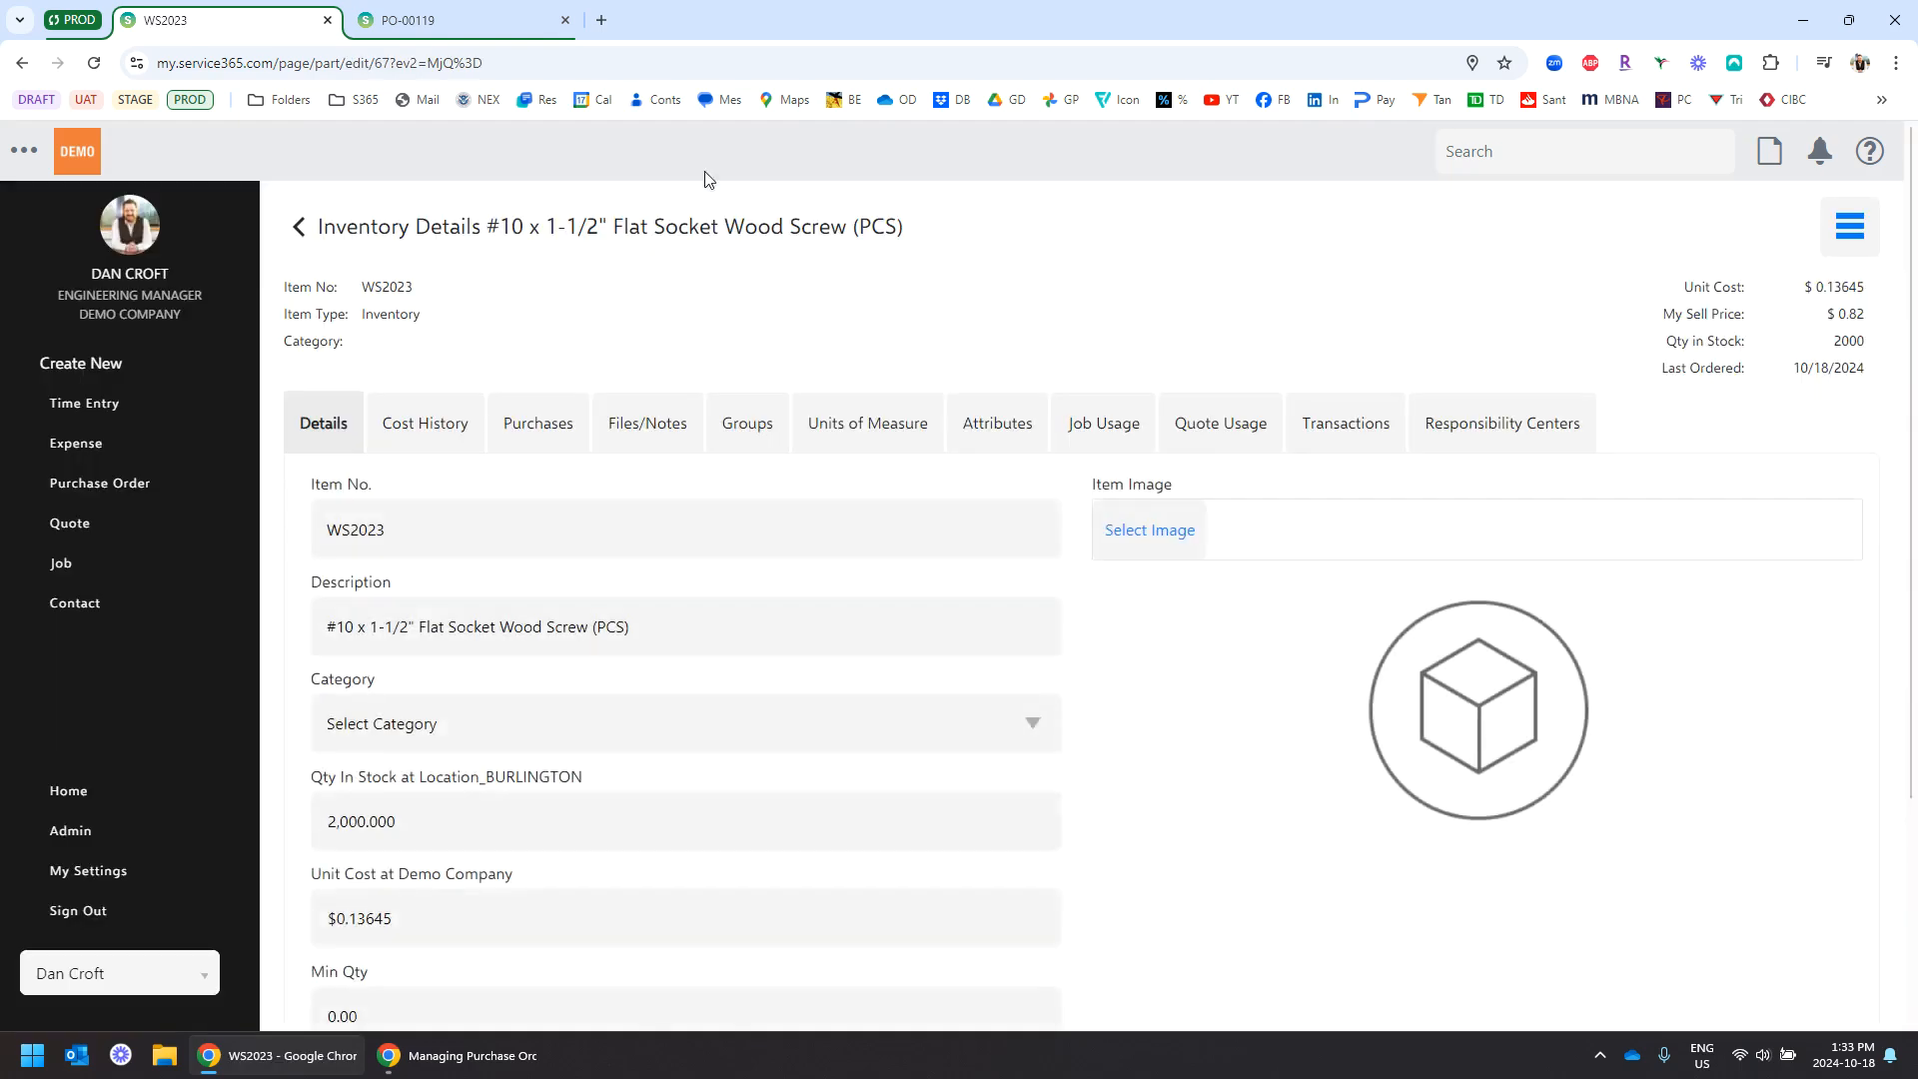
- Review the wood screw's purchase records and its vendor cost history
click(541, 424)
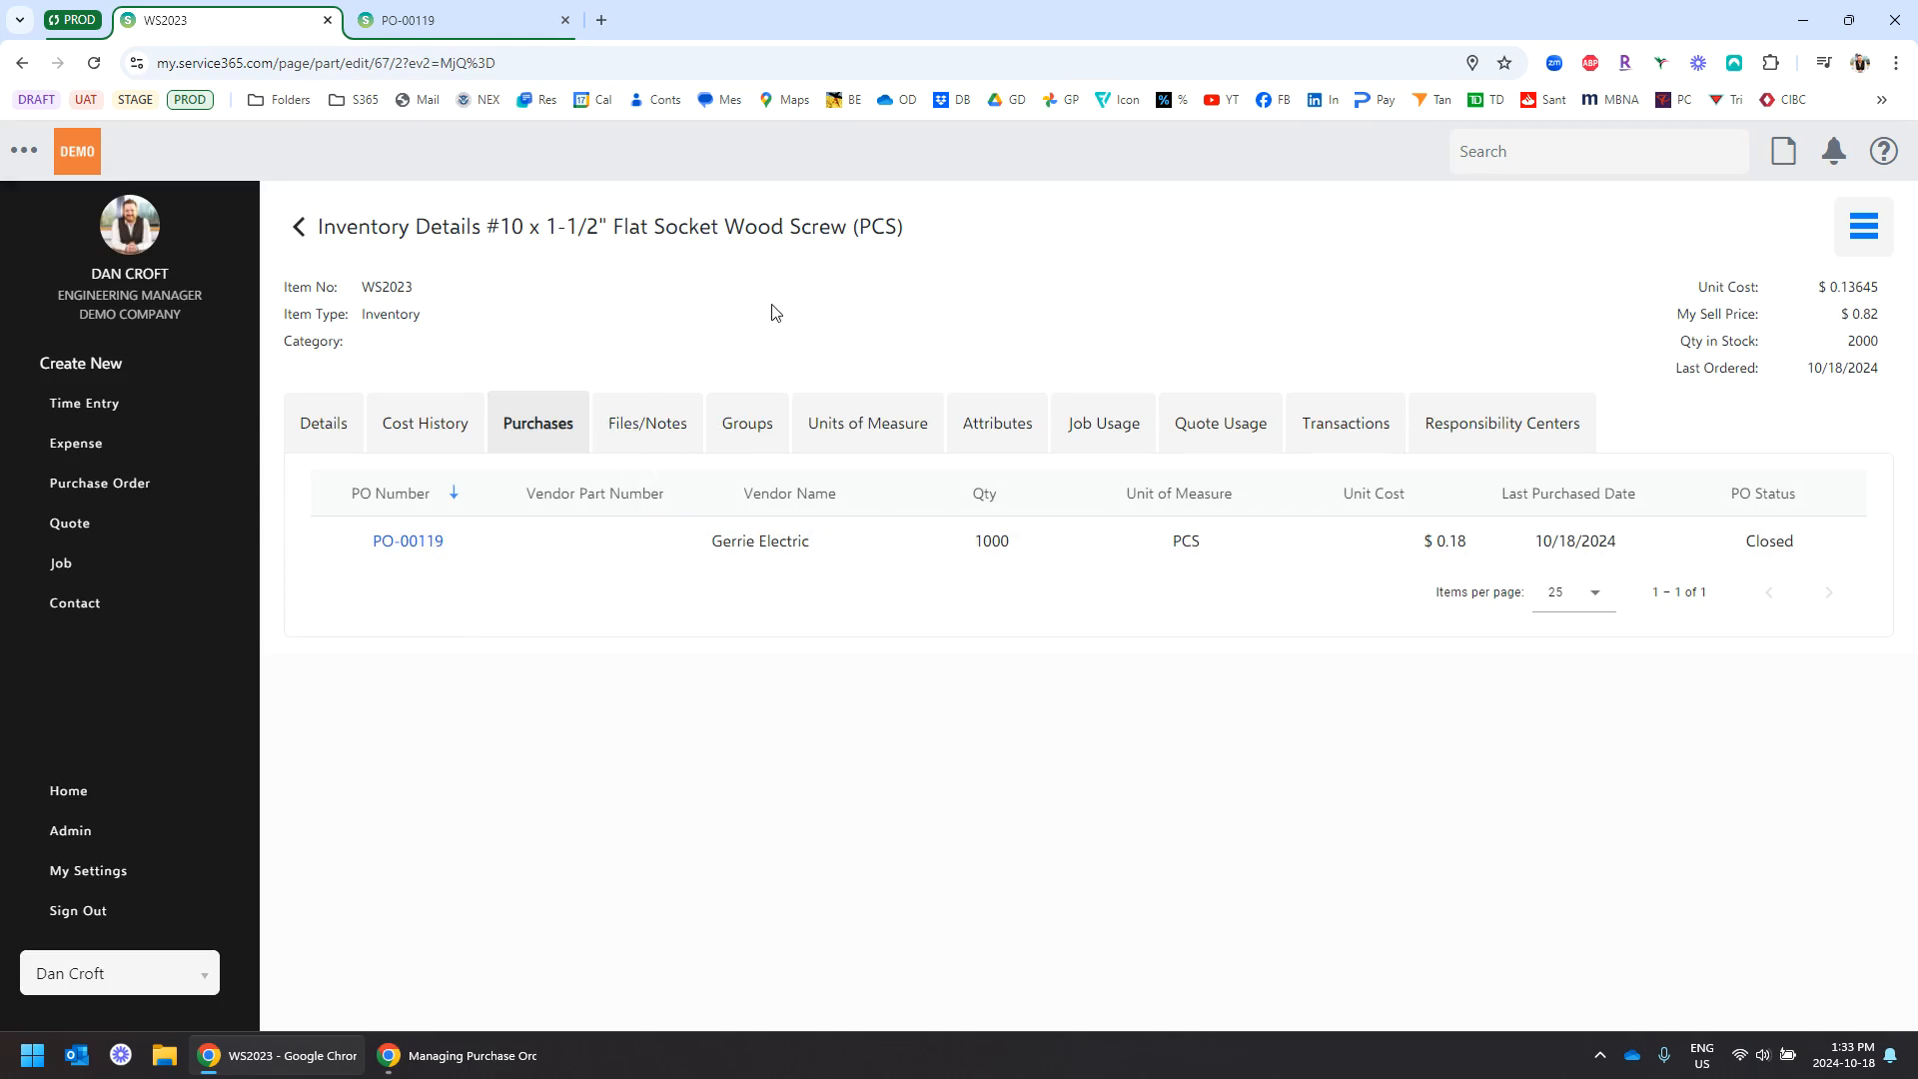
click(439, 423)
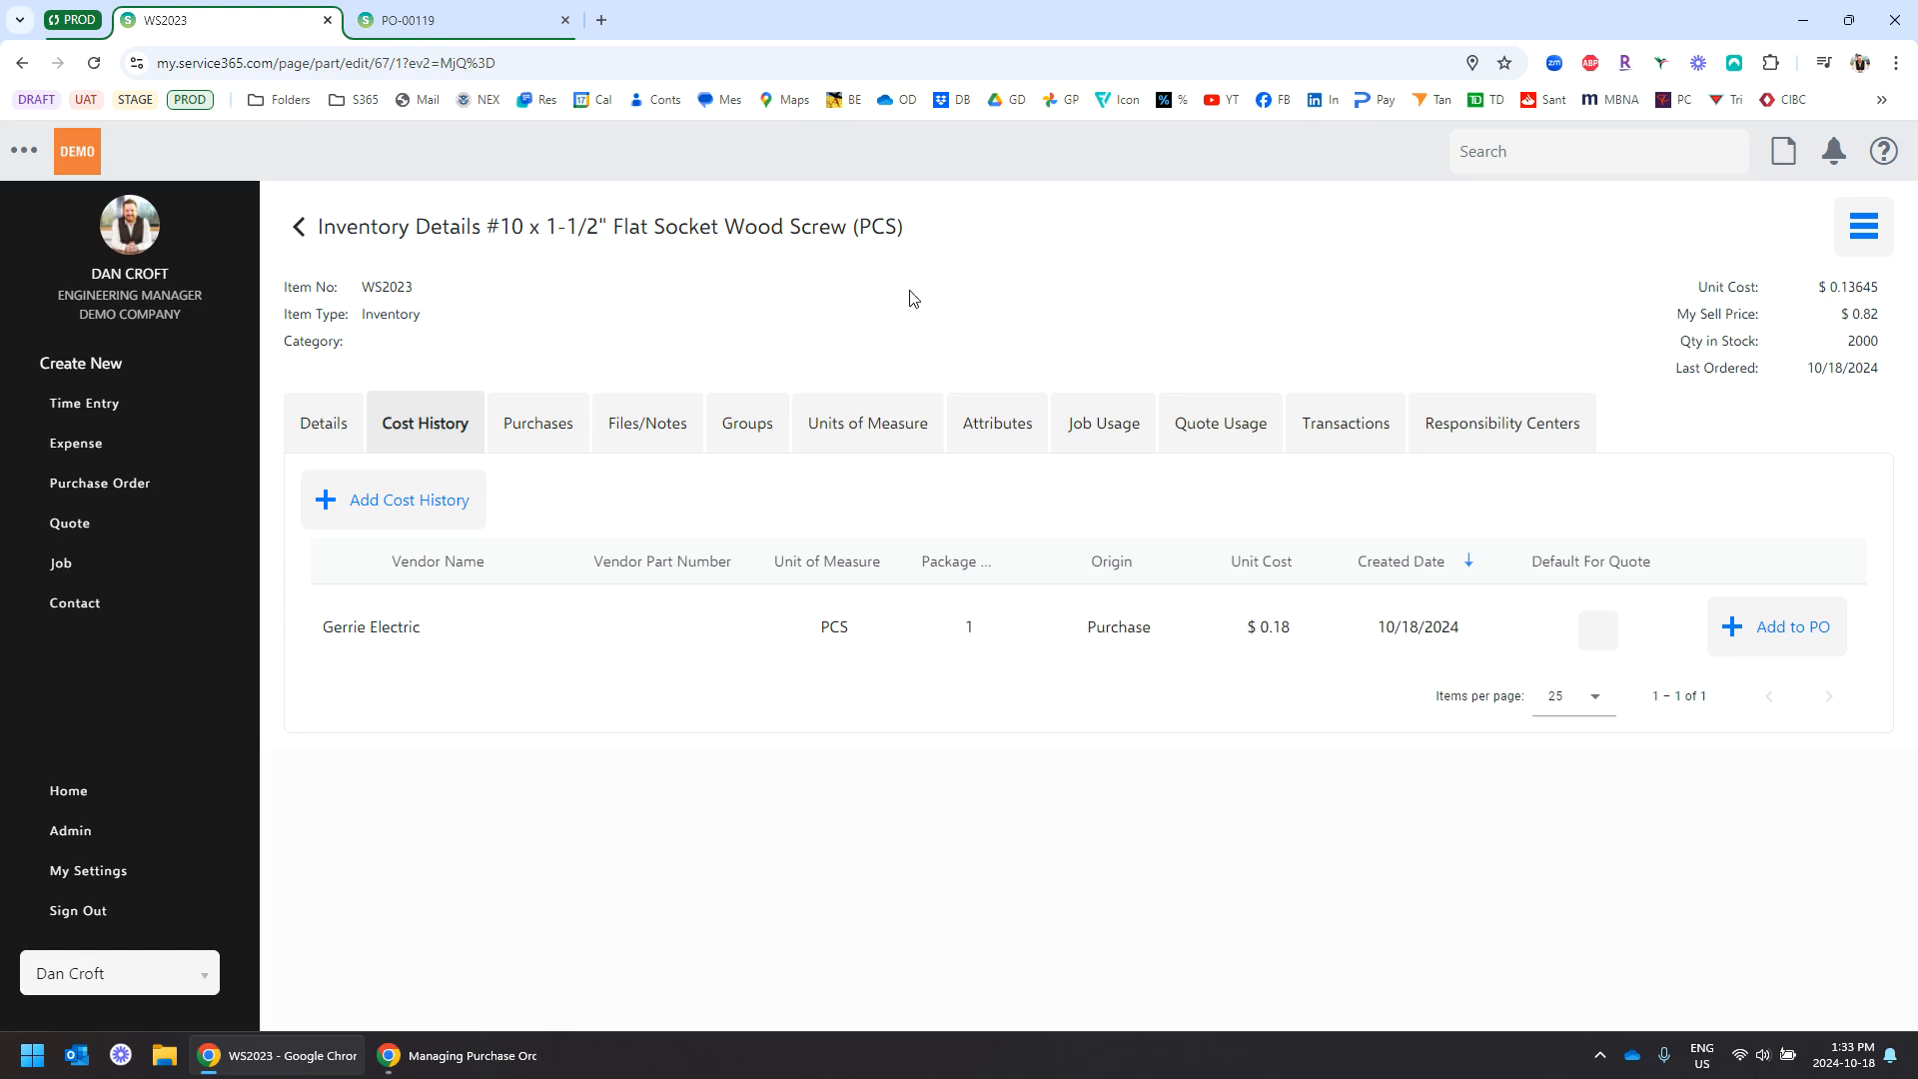
click(545, 423)
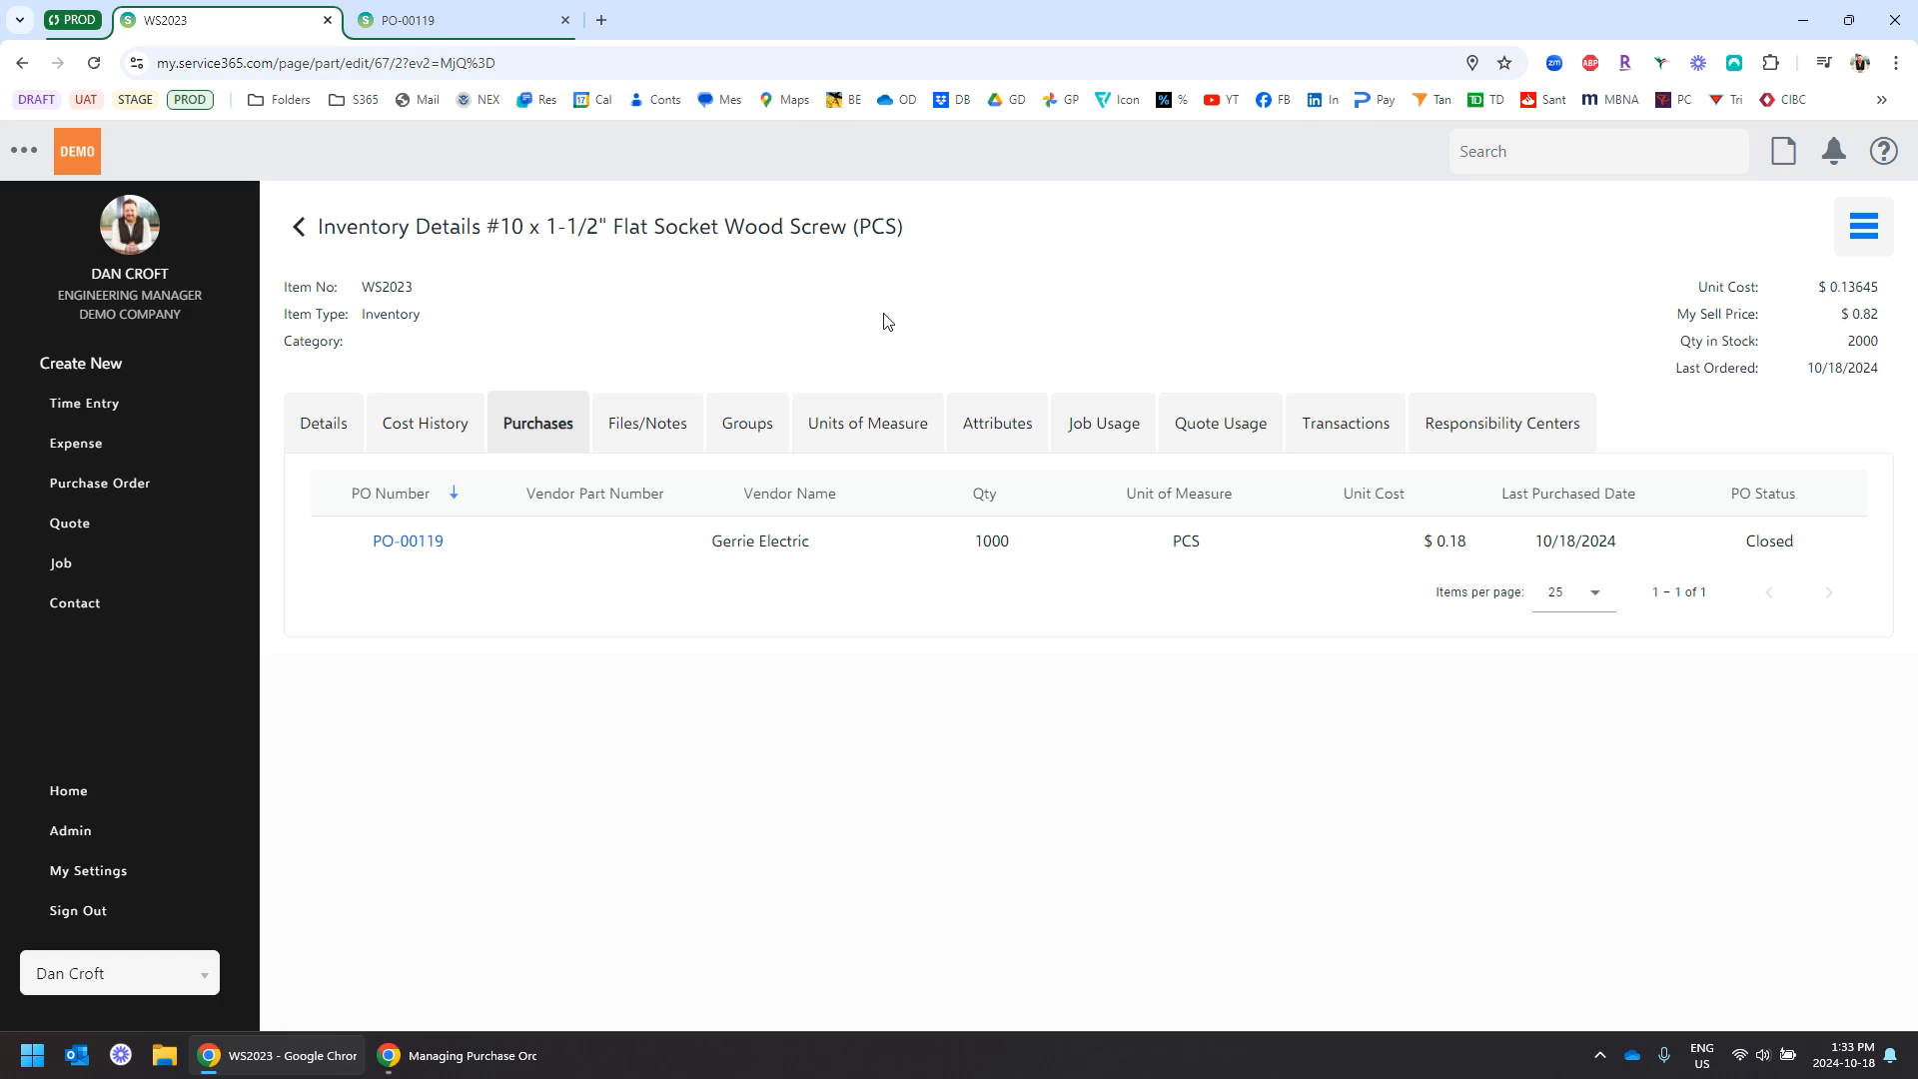
- Inspect the wood screw's unit cost in its item details and return to the inventory list
click(321, 424)
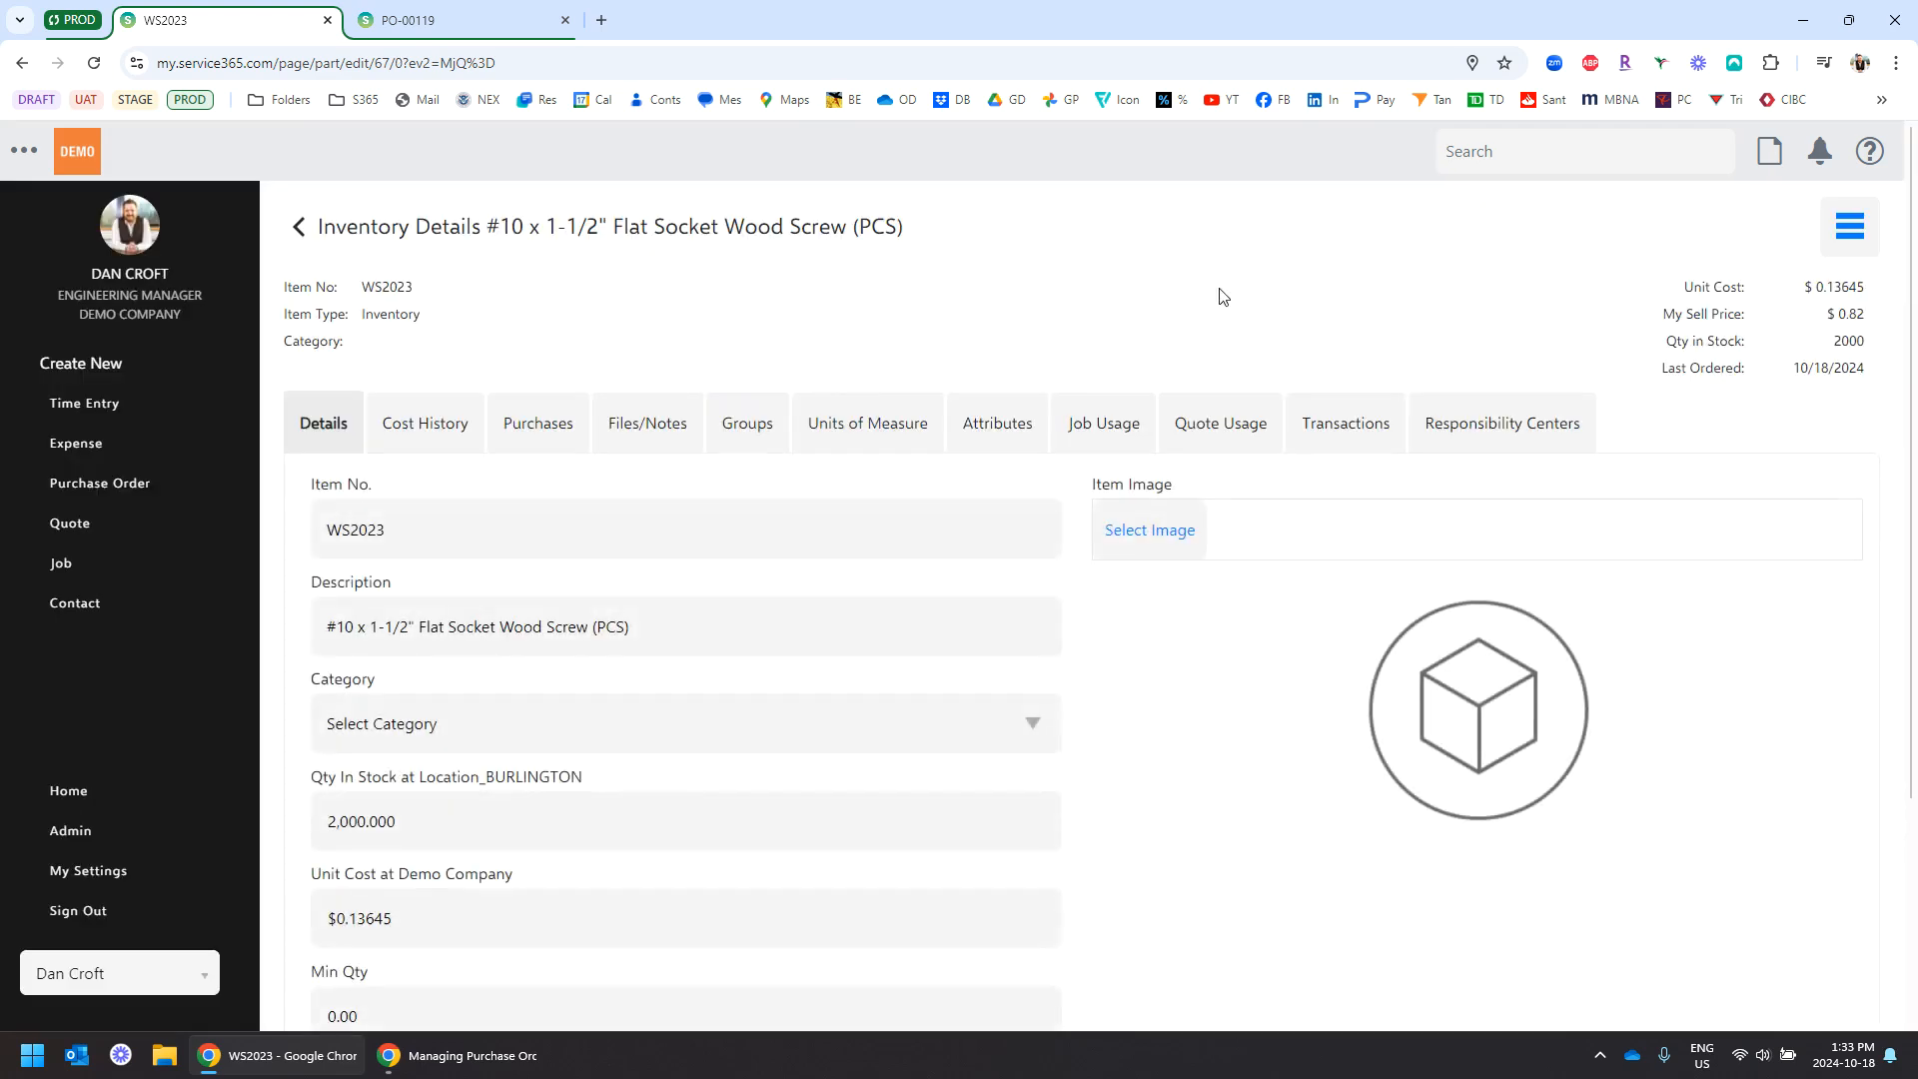
scroll(1151, 296, down, 2)
click(422, 720)
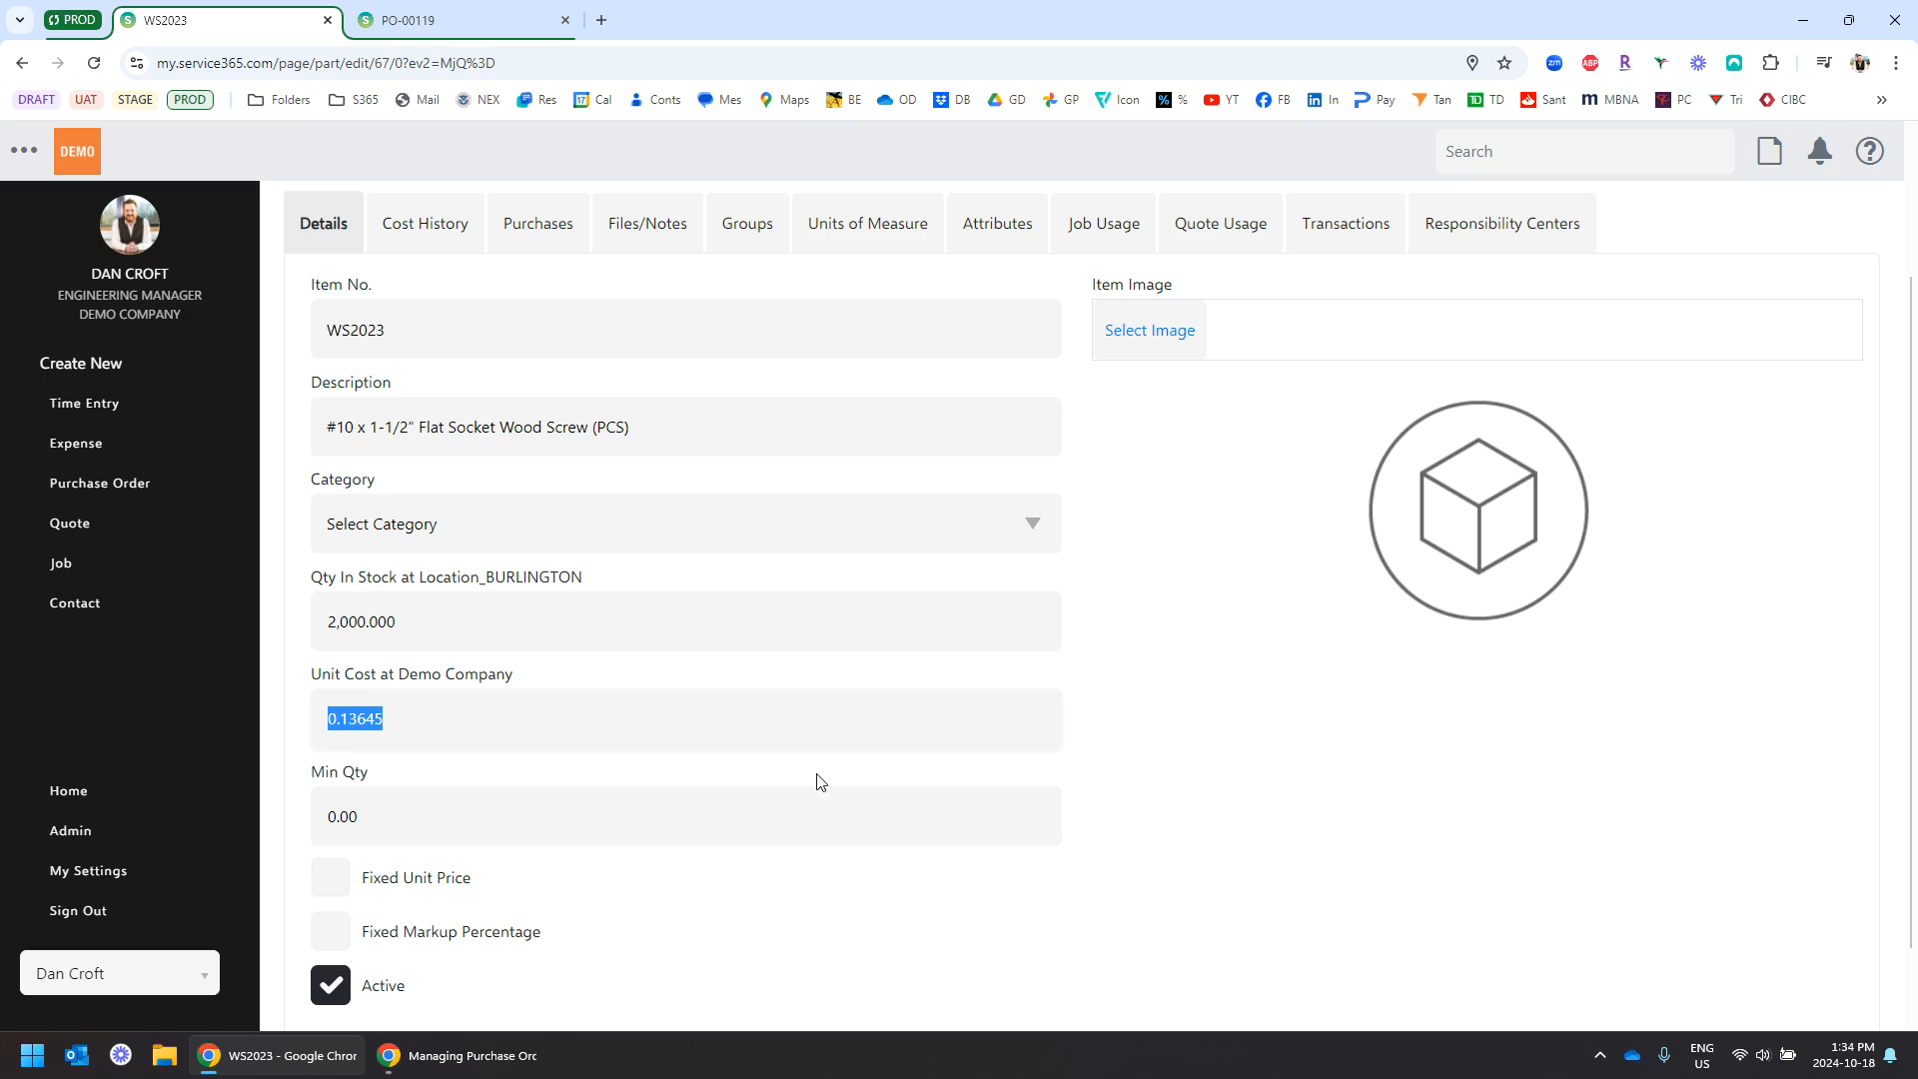
click(1198, 753)
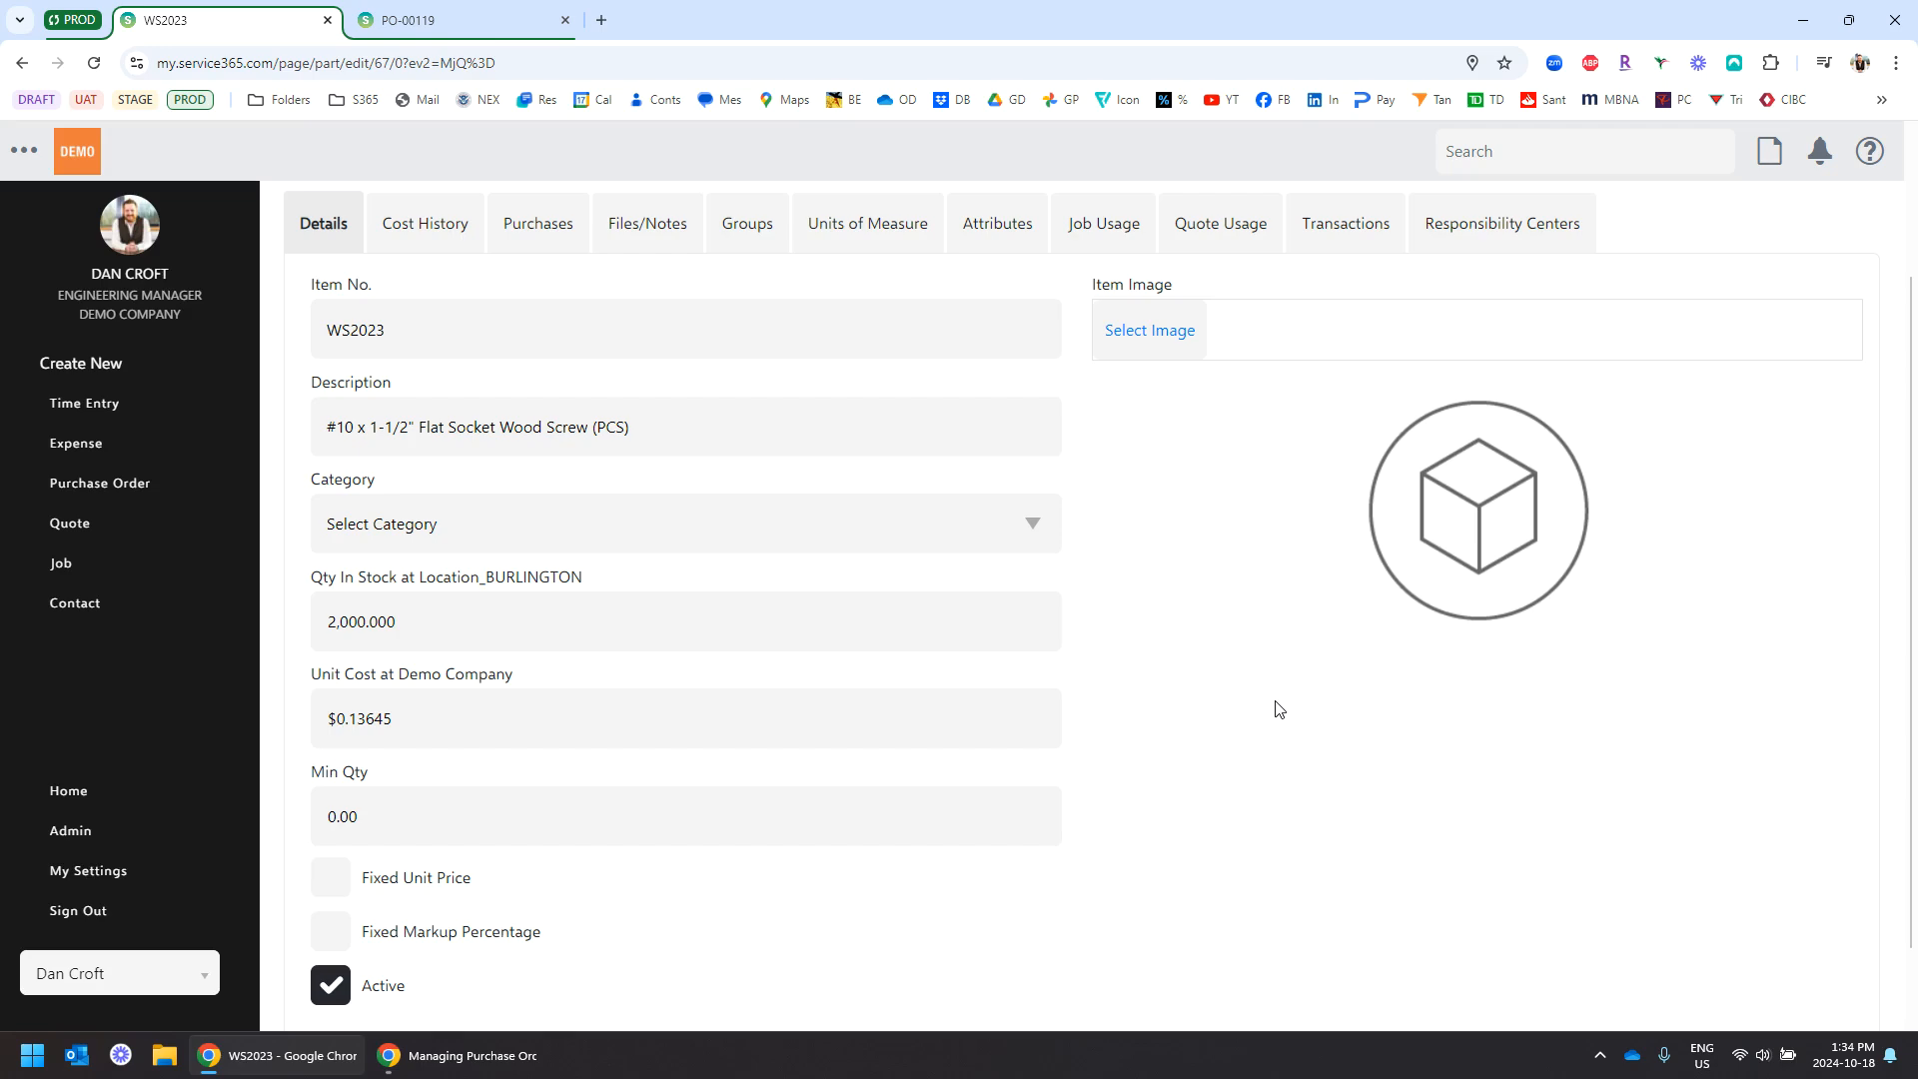
scroll(1278, 708, up, 3)
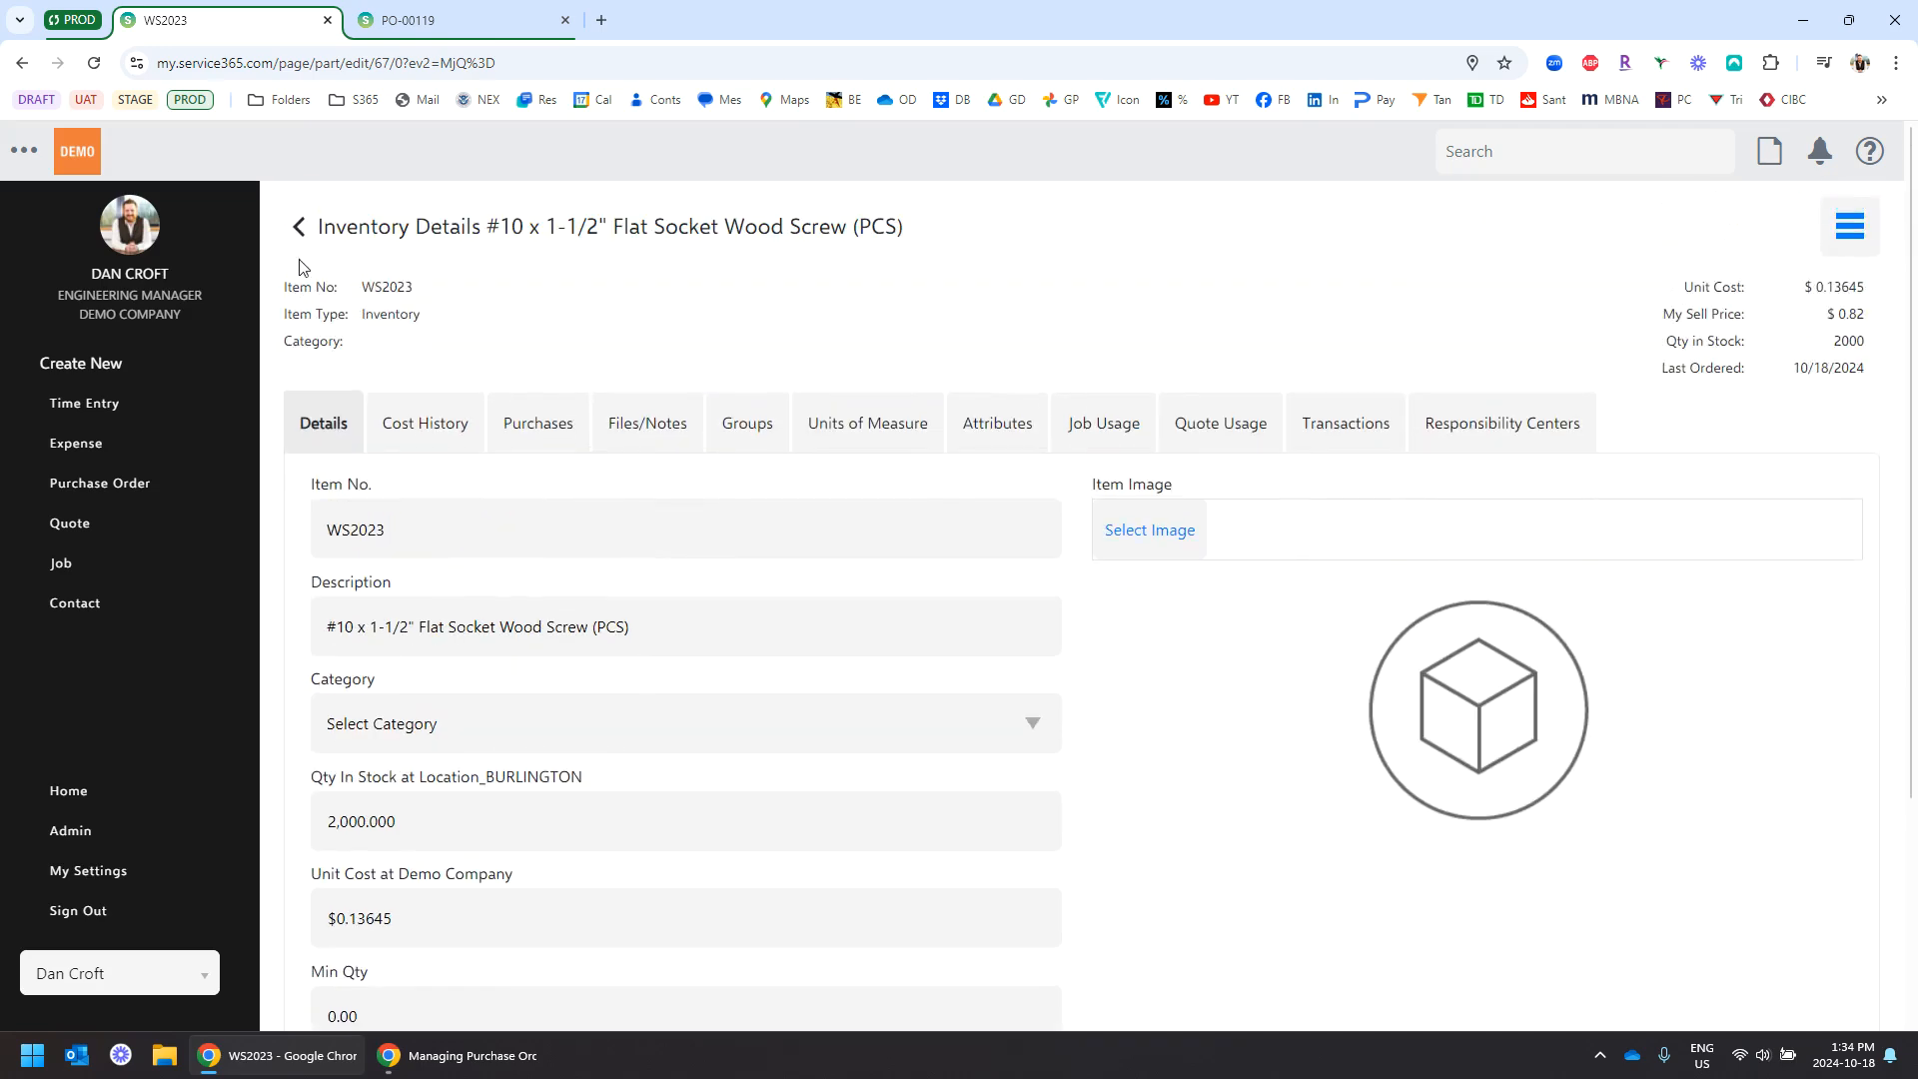
click(296, 245)
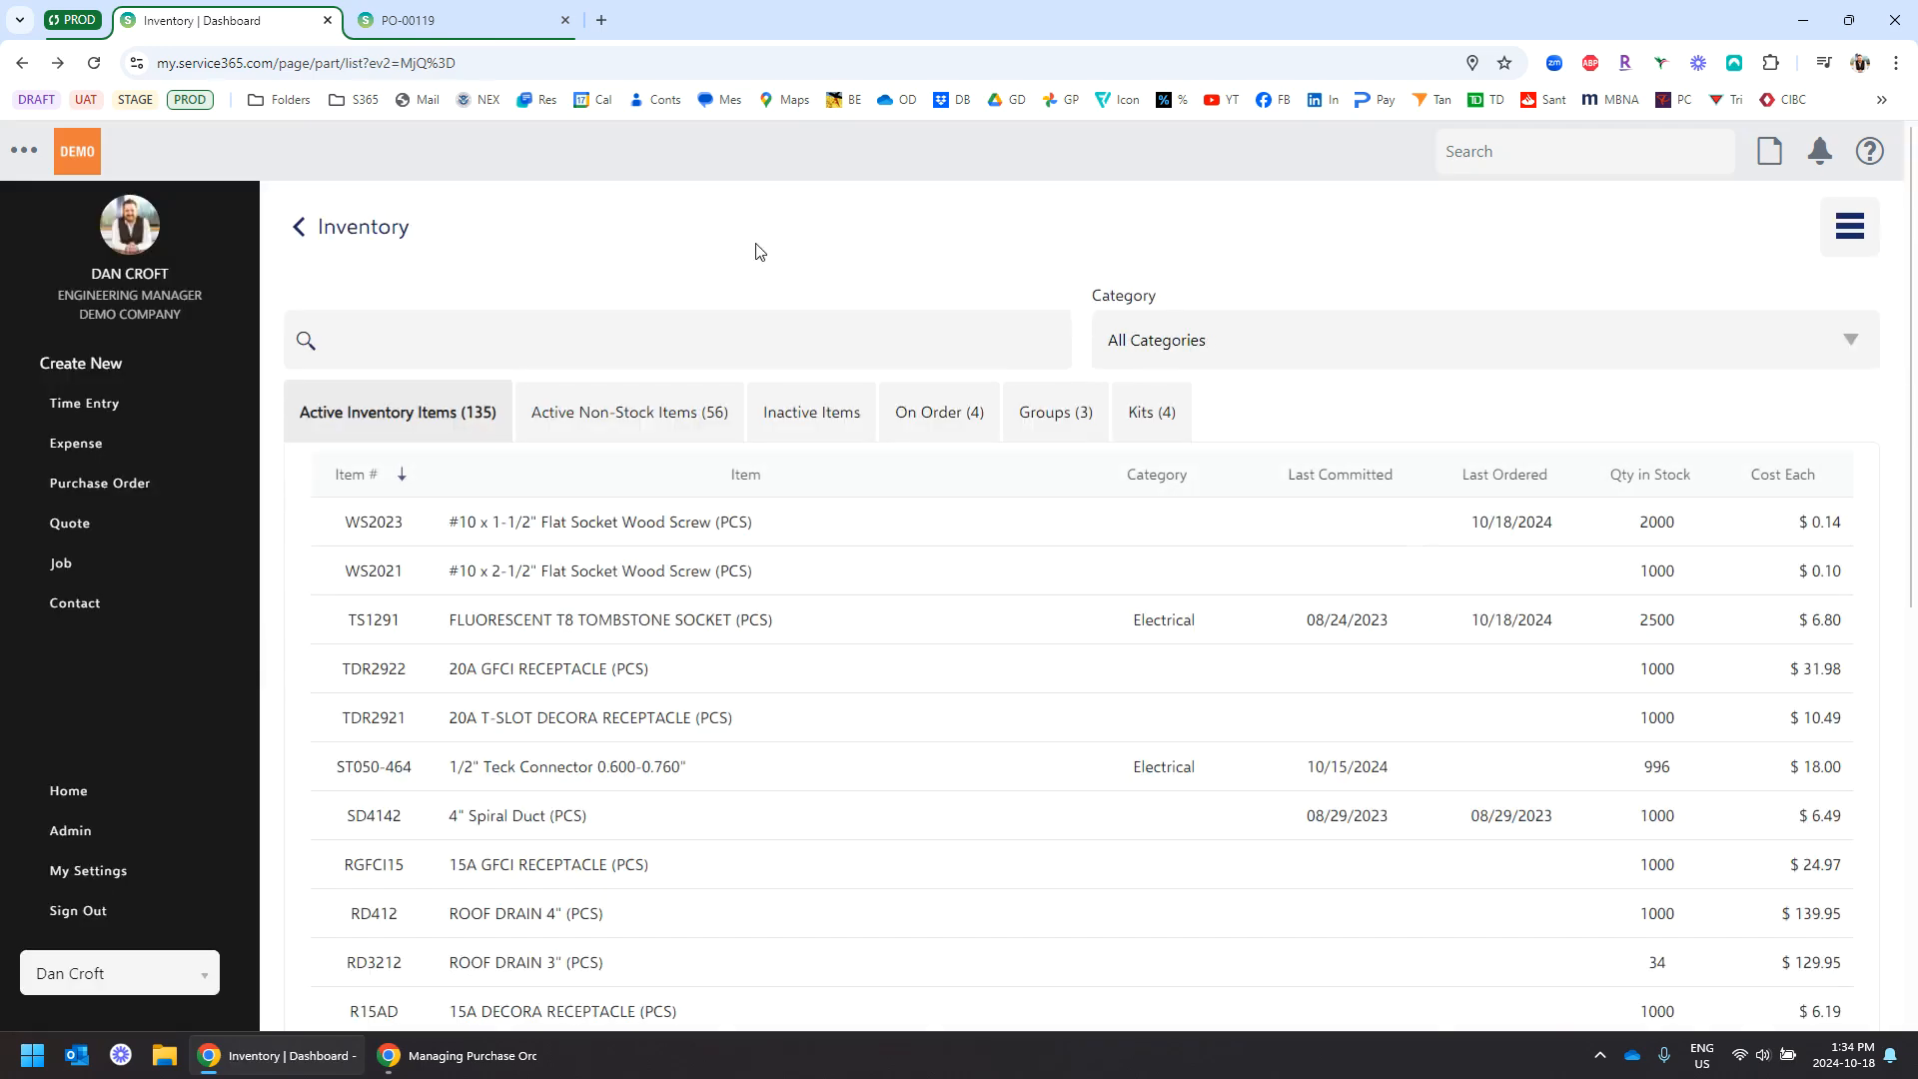